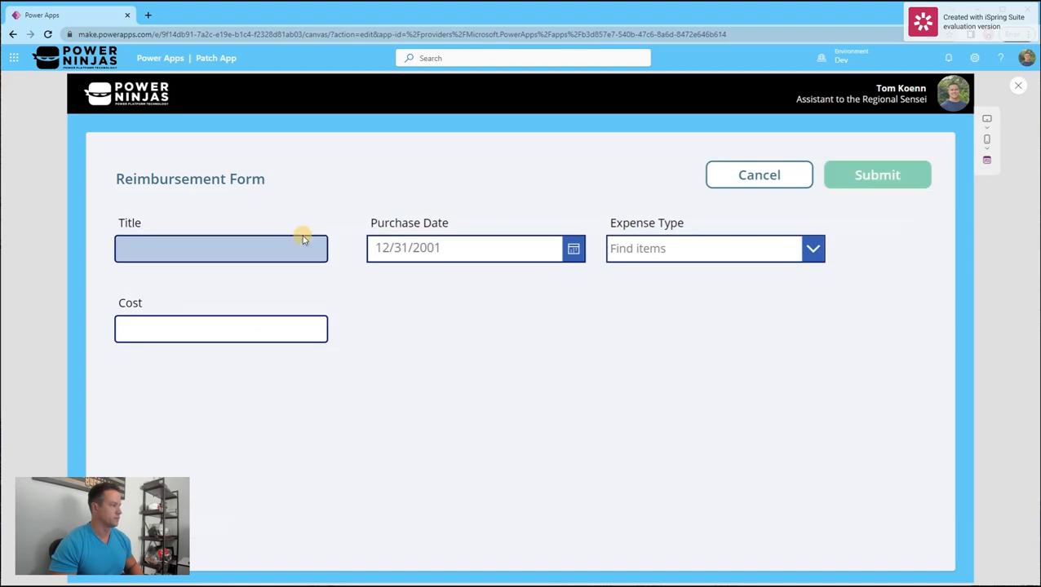
Step: Submit a reimbursement entry titled "Test 2" in the app preview and check the reimbursement list
left_click(308, 252)
type("Test 2")
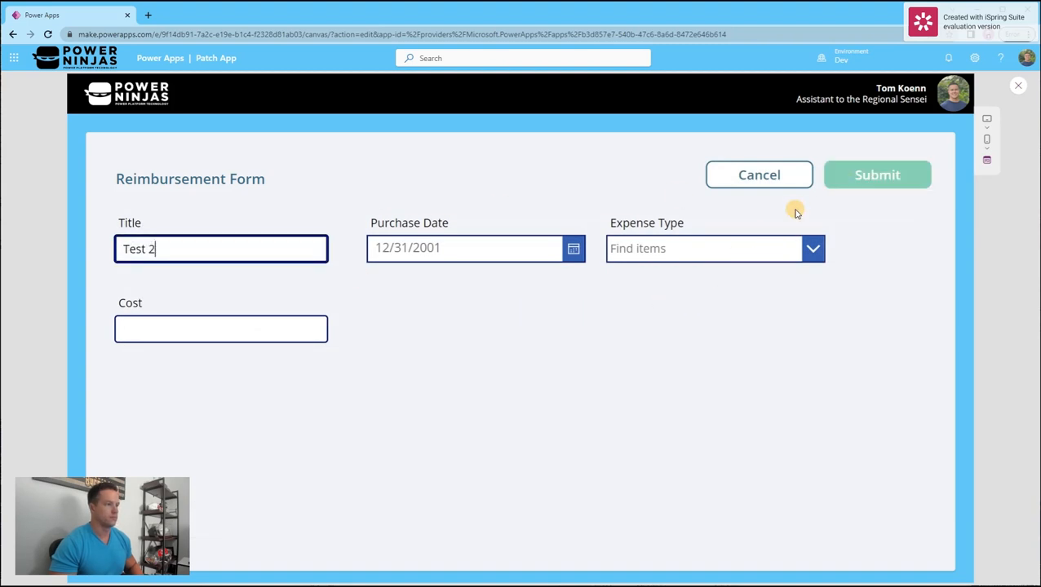
left_click(884, 186)
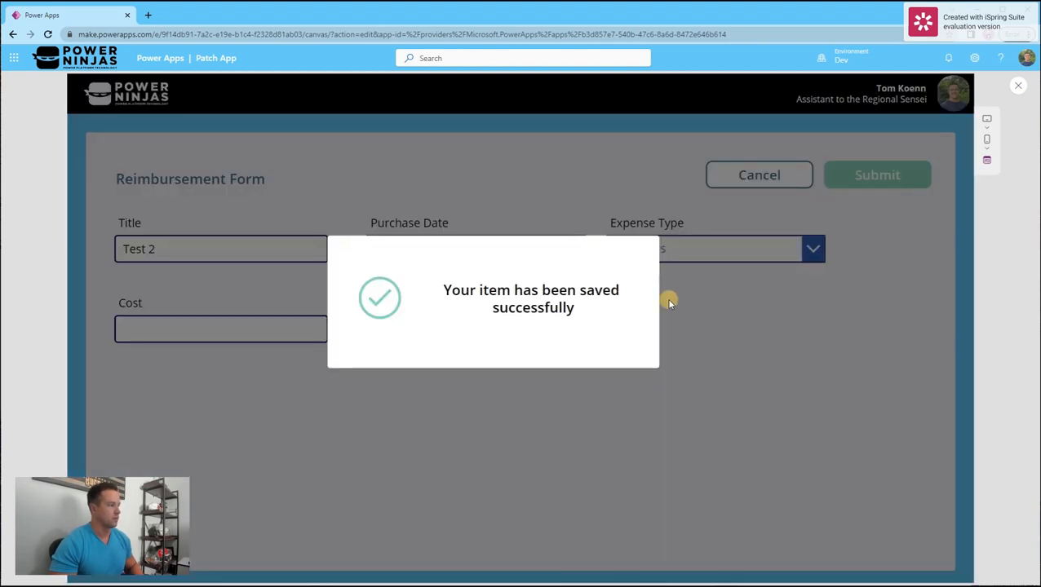
left_click(618, 277)
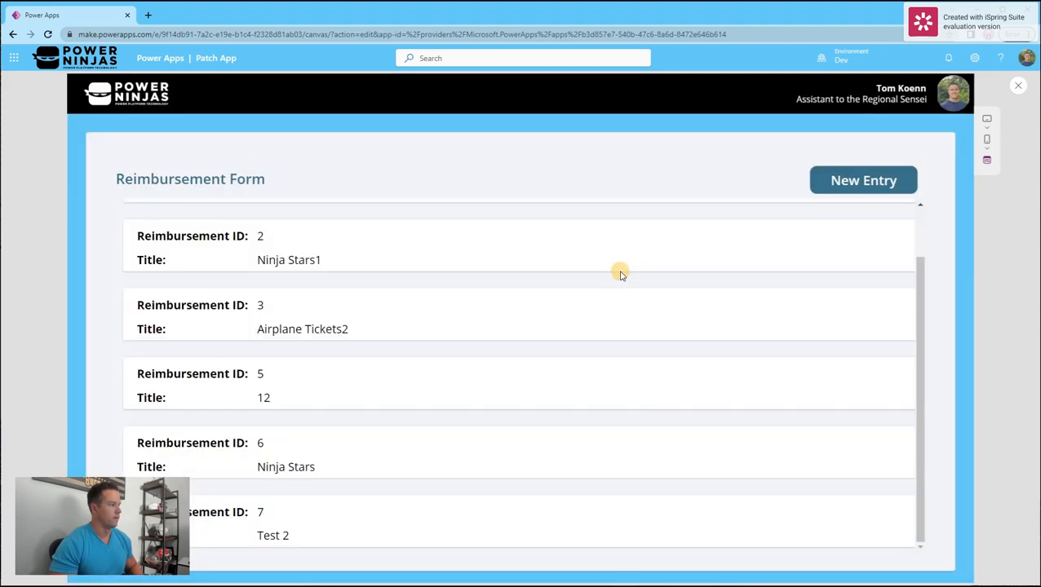
scroll(622, 284, "up", 2)
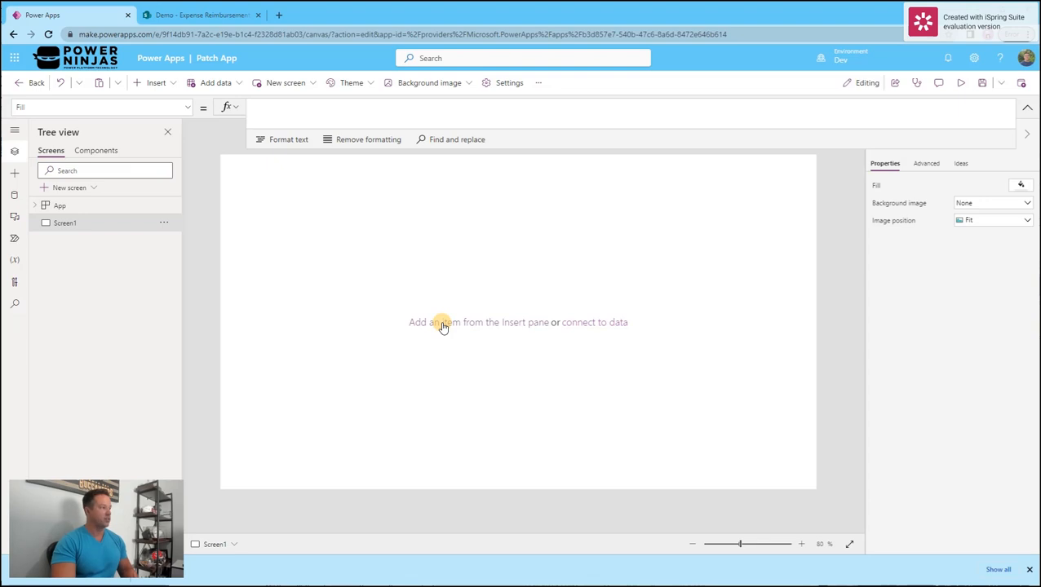
Step: Examine the cmp_Header component and the variables defined in the app's OnStart formula
left_click(92, 154)
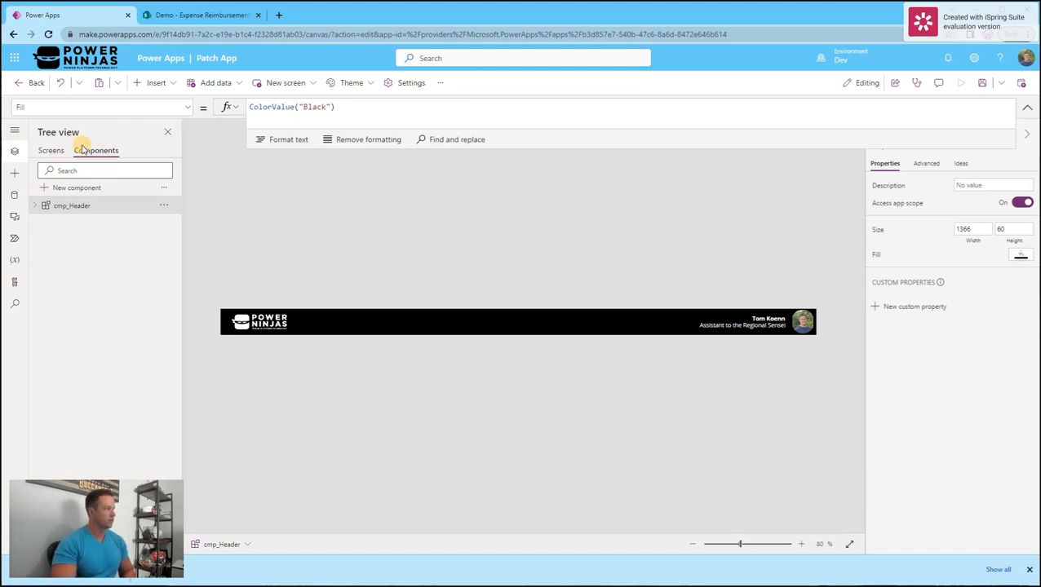
left_click(49, 153)
left_click(120, 209)
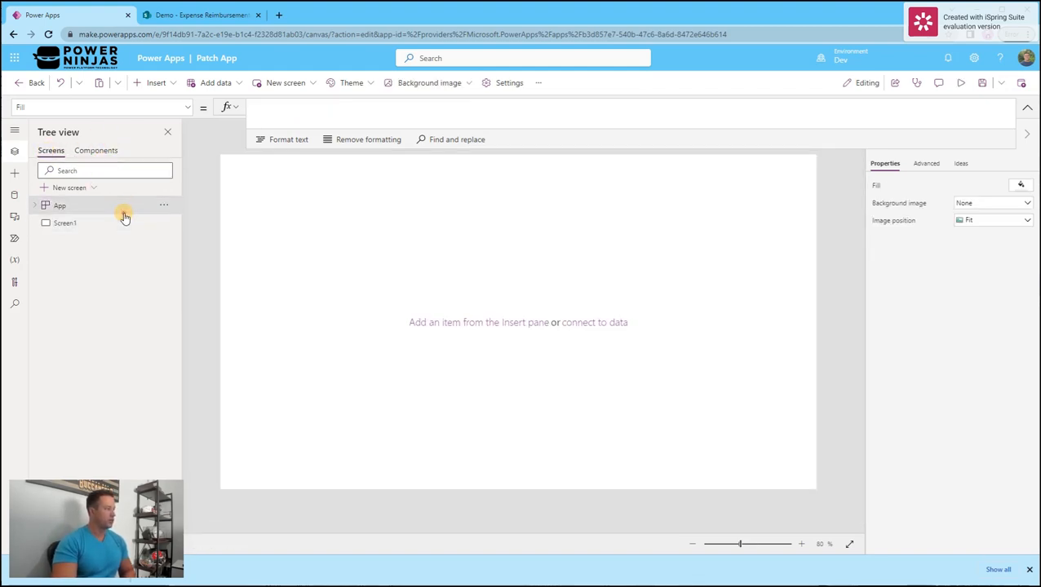
left_click_drag(388, 143, 346, 339)
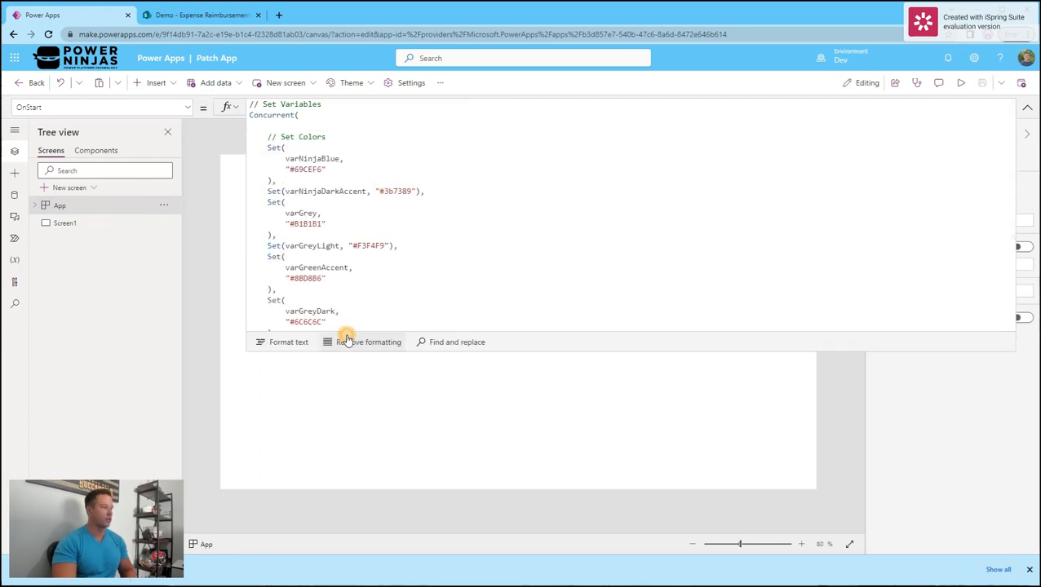
left_click_drag(346, 338, 206, 156)
Step: Insert the custom cmp_Header component on Screen1
left_click(83, 223)
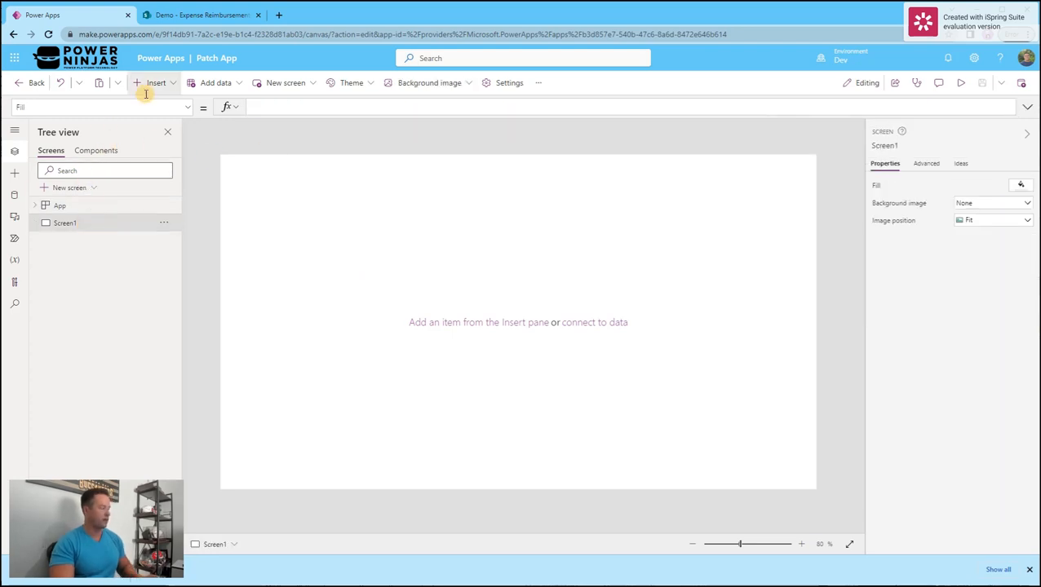
left_click(149, 84)
type("cmp")
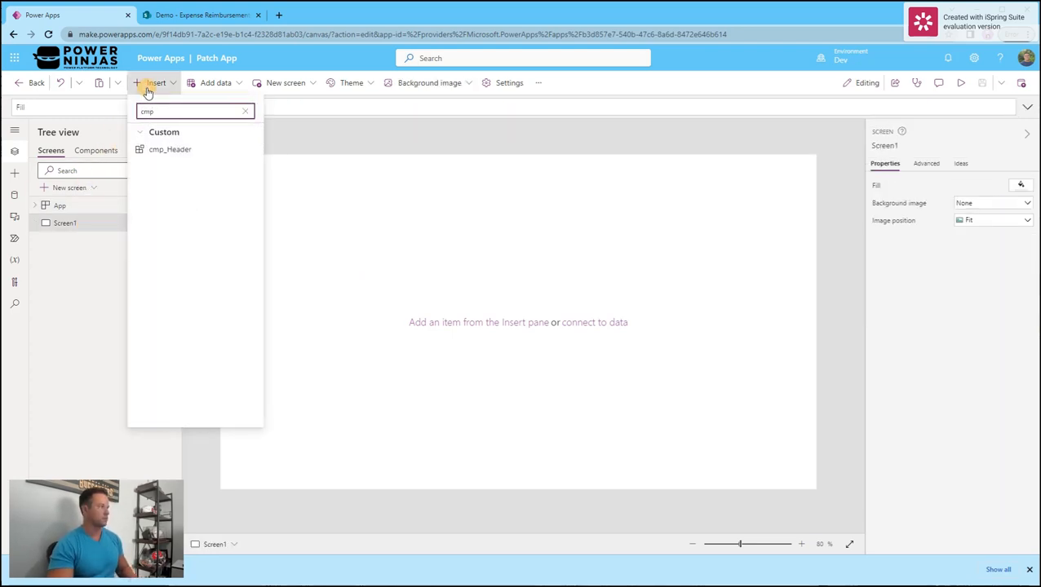
left_click(181, 150)
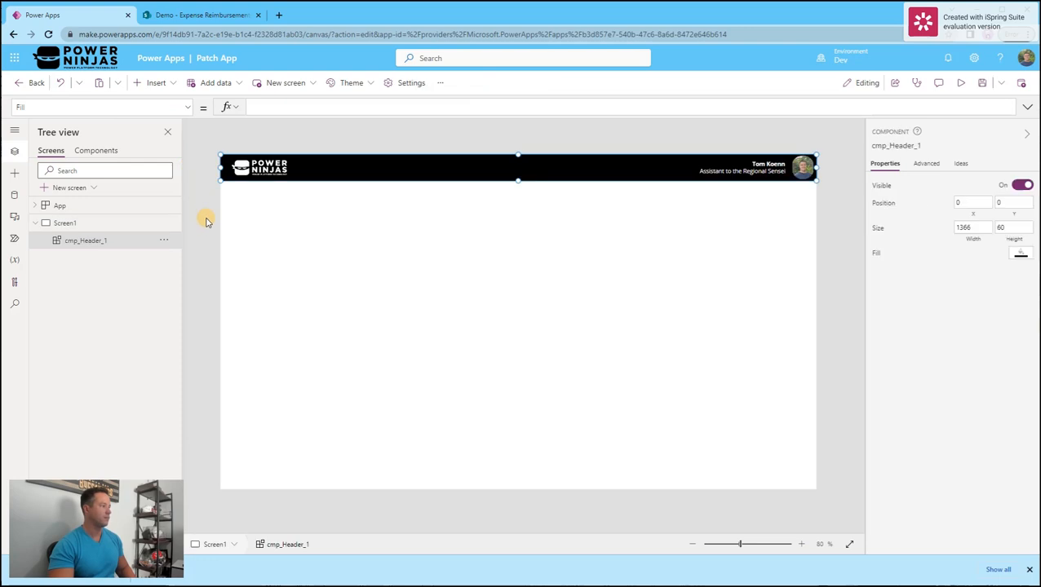
Step: Set the Fill property of Screen1 to ColorValue(varNinjaBlue)
left_click(67, 224)
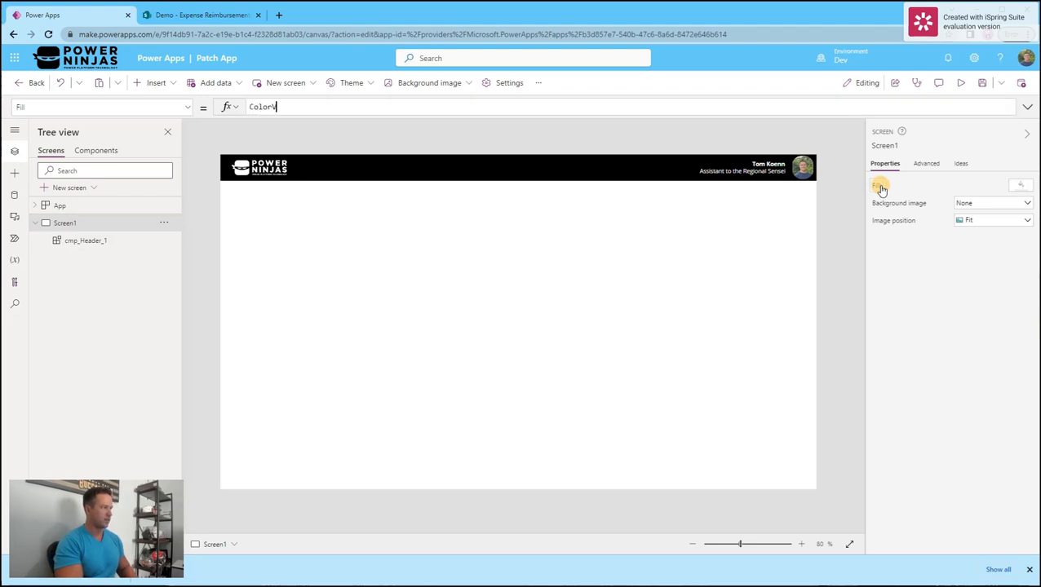
type("alue(var")
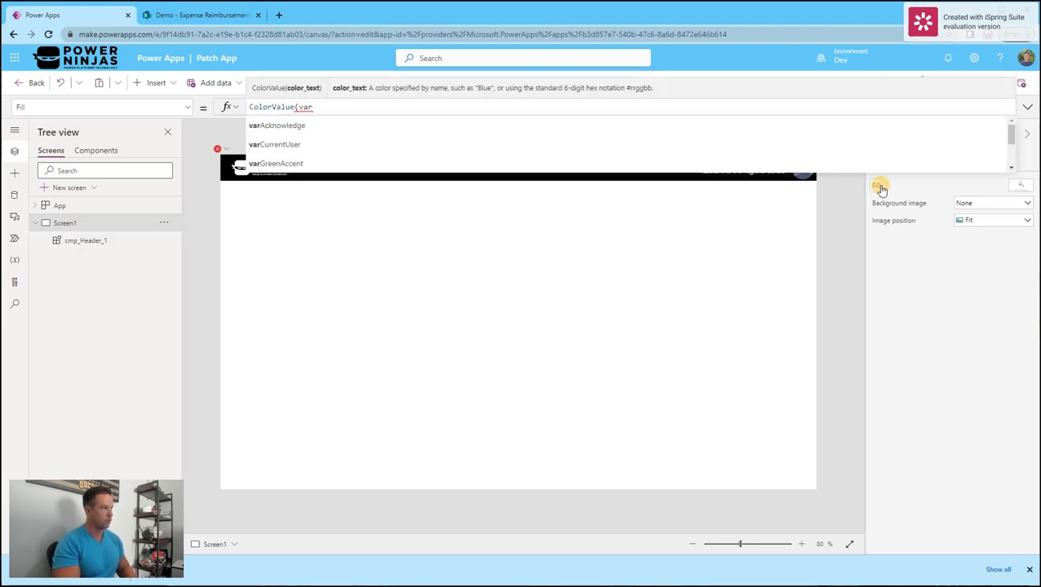
type("NinjaBlue)")
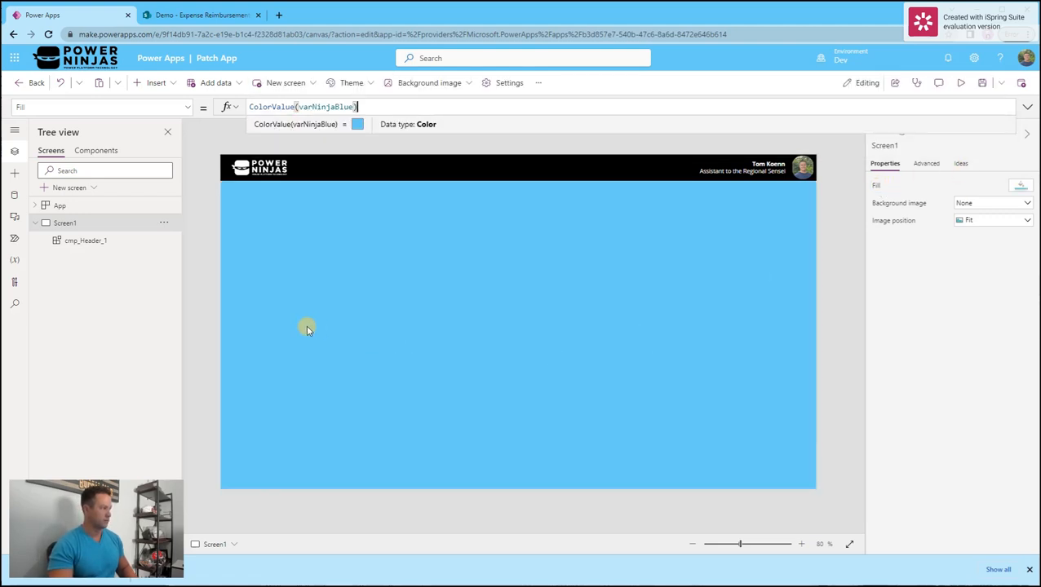
left_click(305, 328)
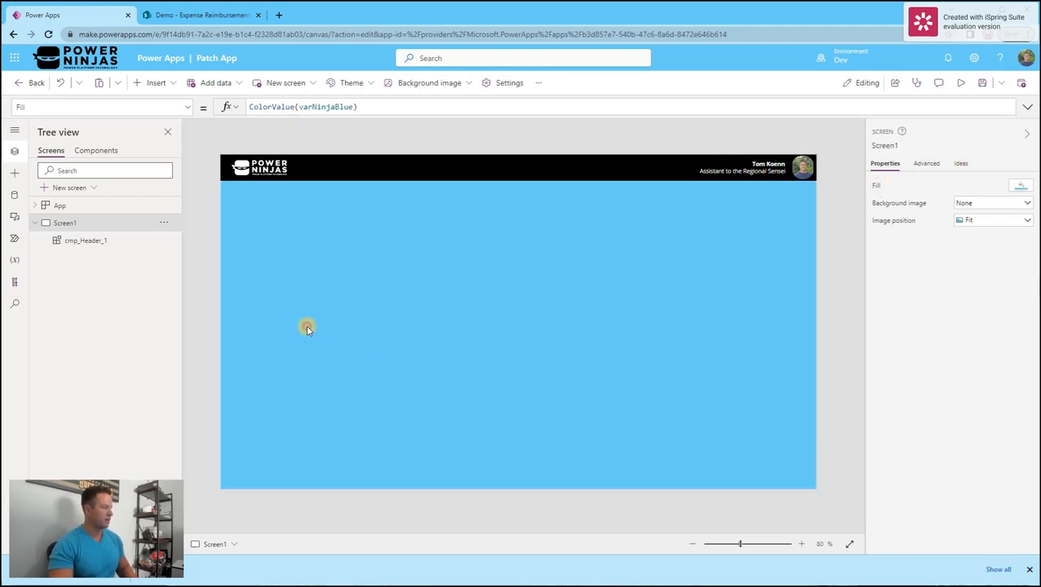
Step: Insert a plain container below the header at about X 28, Y 88 and enlarge it to about 1310 by 662
left_click(151, 84)
type("contain")
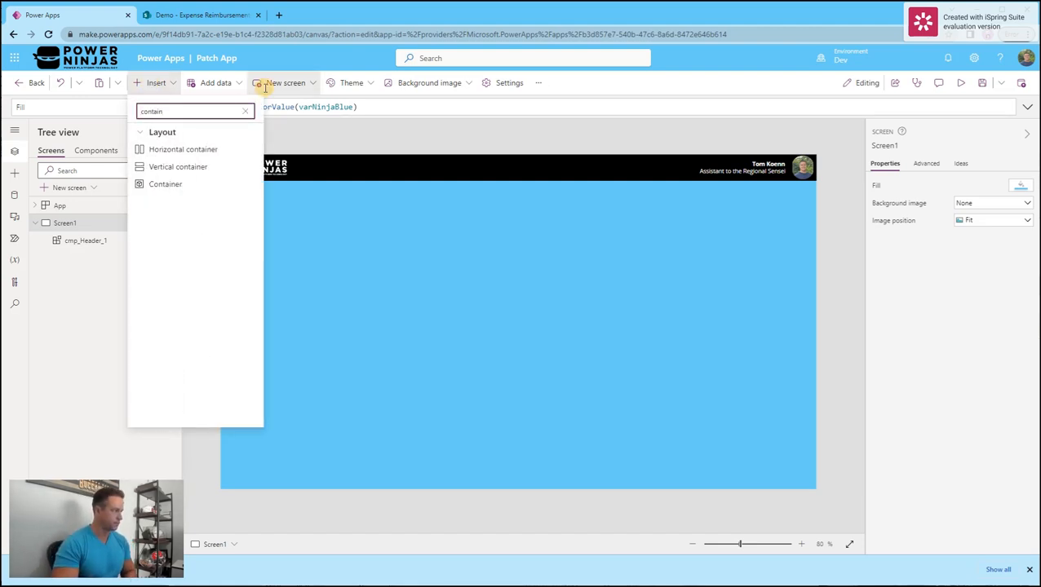
left_click(196, 183)
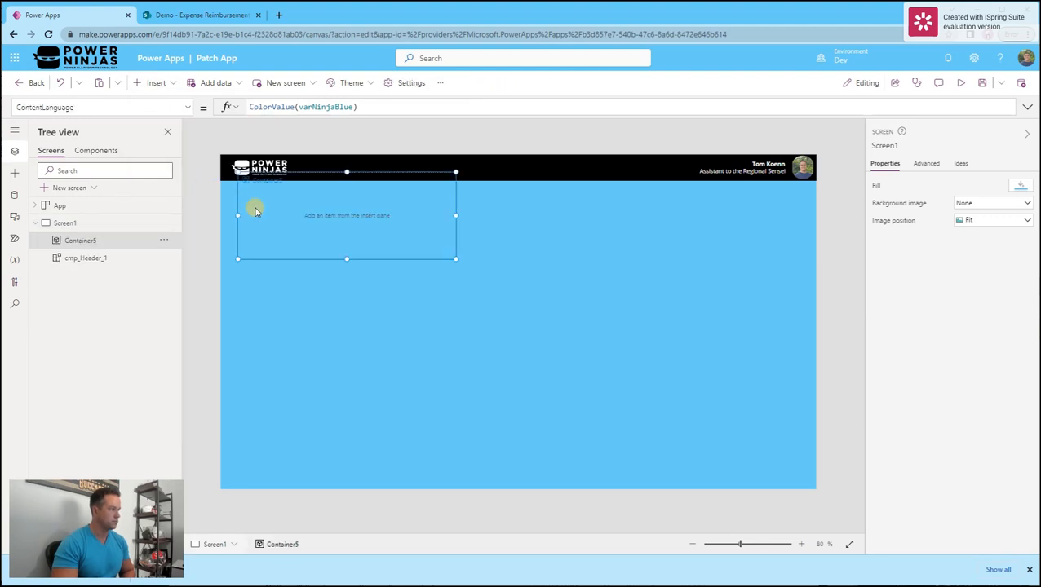
left_click_drag(301, 180, 300, 191)
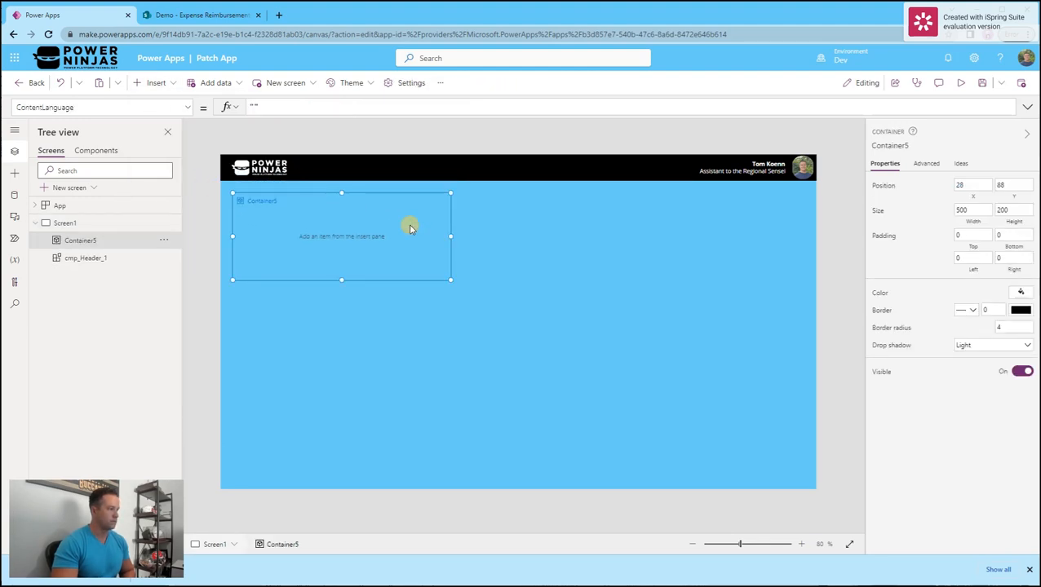
left_click_drag(453, 278, 804, 480)
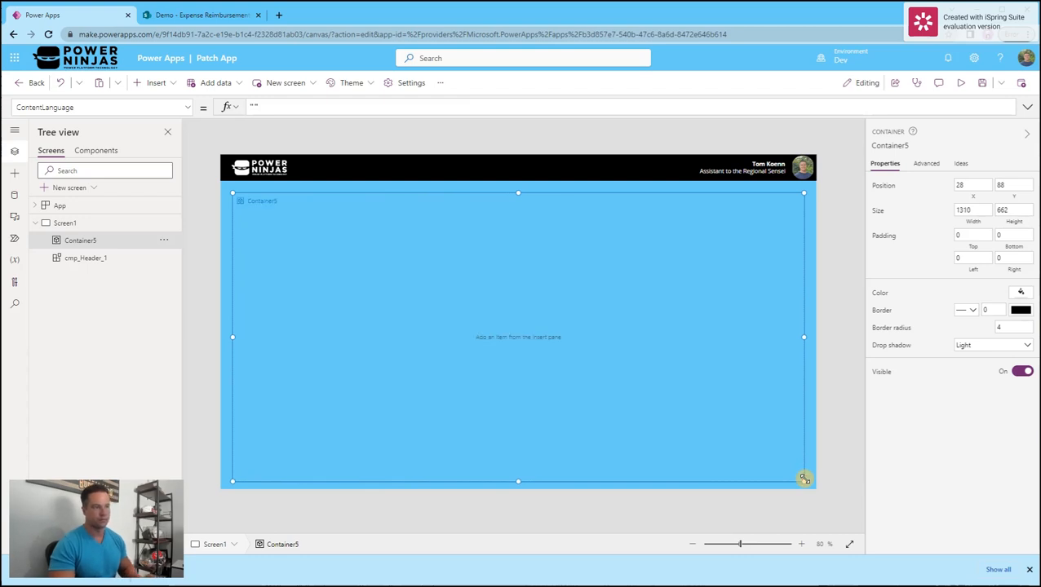
Step: Set the container's Fill property to ColorValue(varGreyLight)
left_click(879, 294)
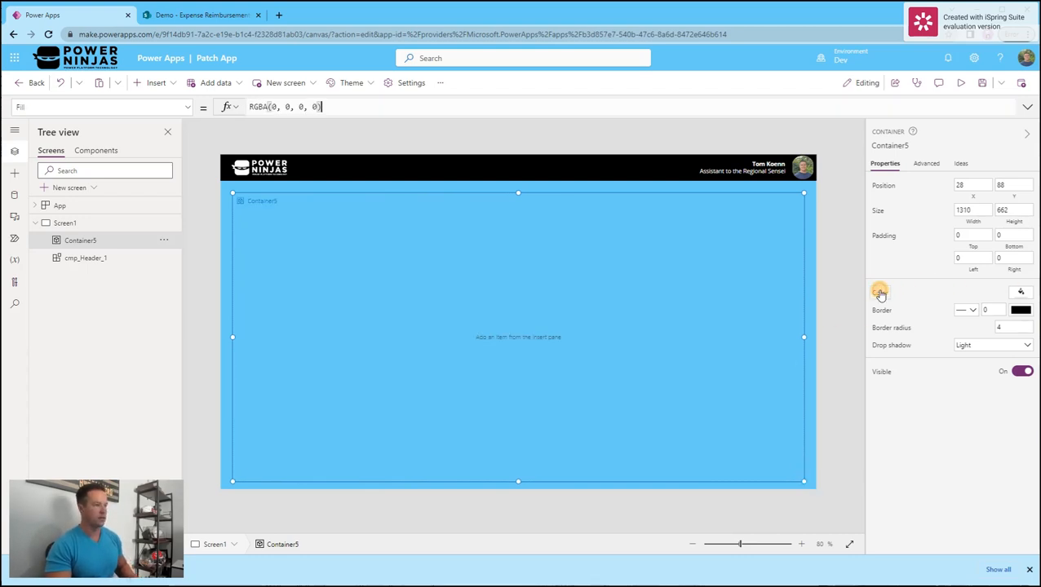
triple_click(421, 111)
type("C")
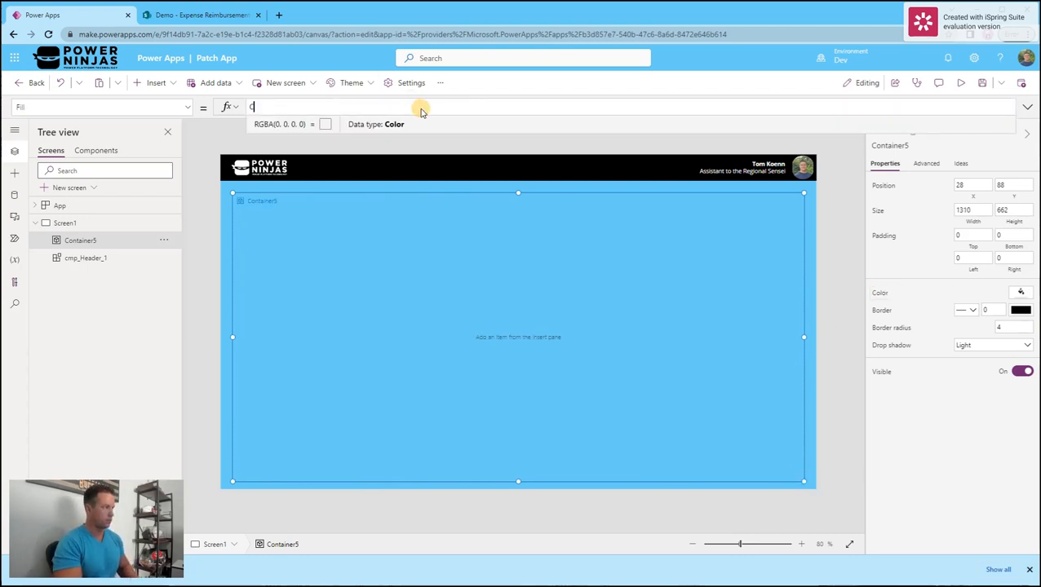
type("olorValue(")
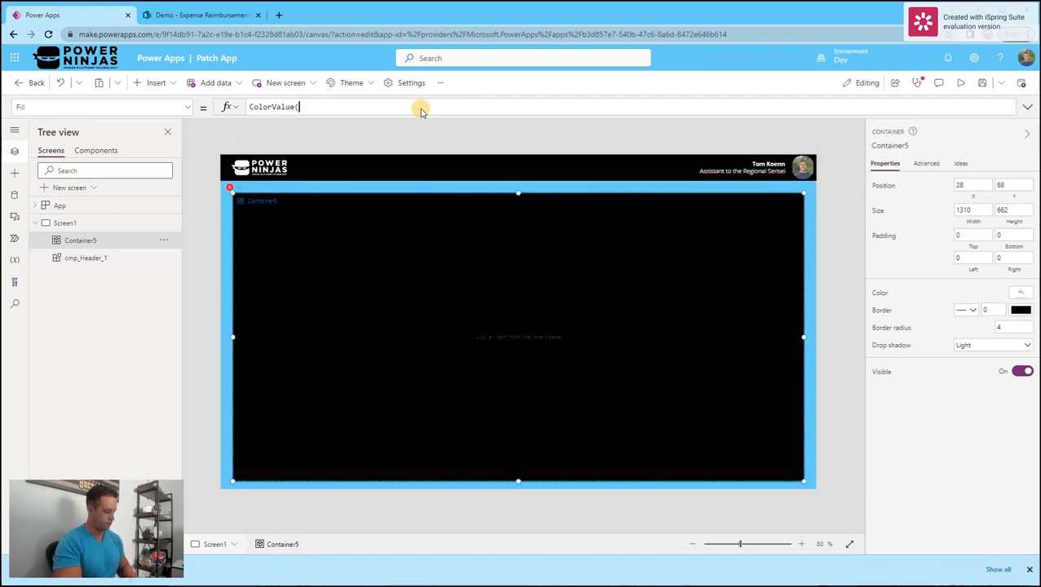
type("var")
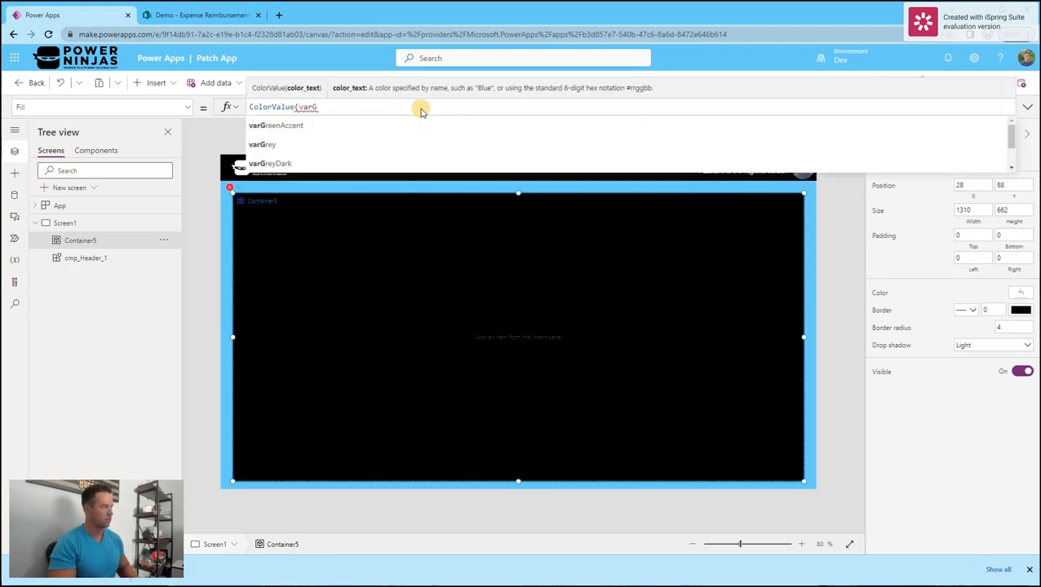
type("G")
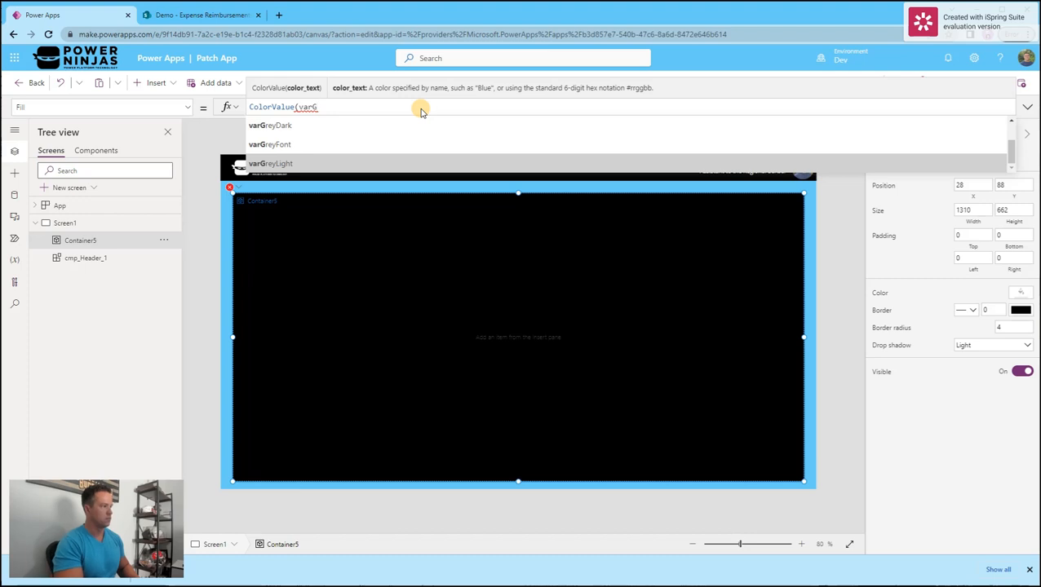
key("Tab")
type(")")
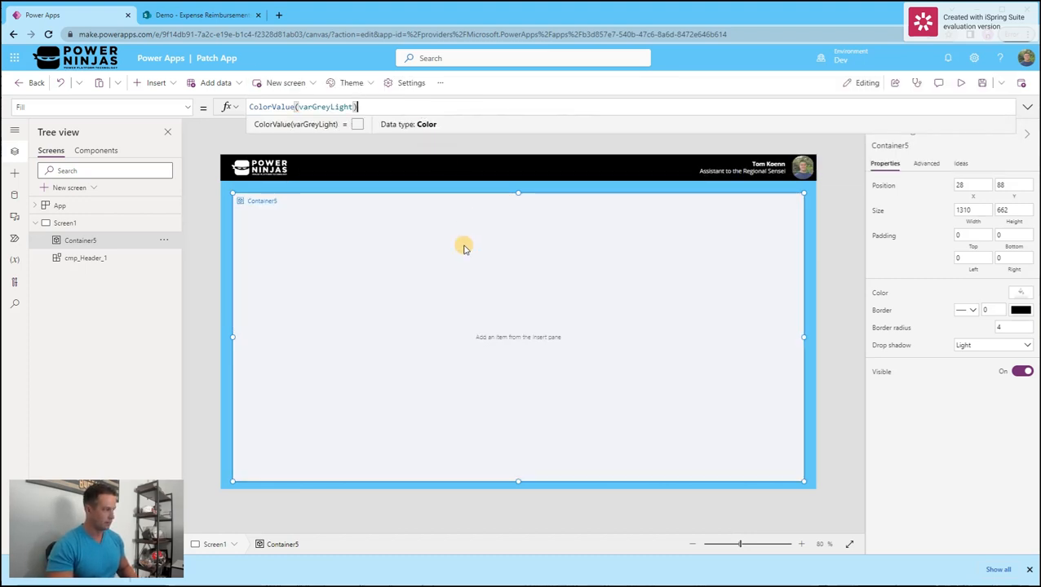
left_click(405, 298)
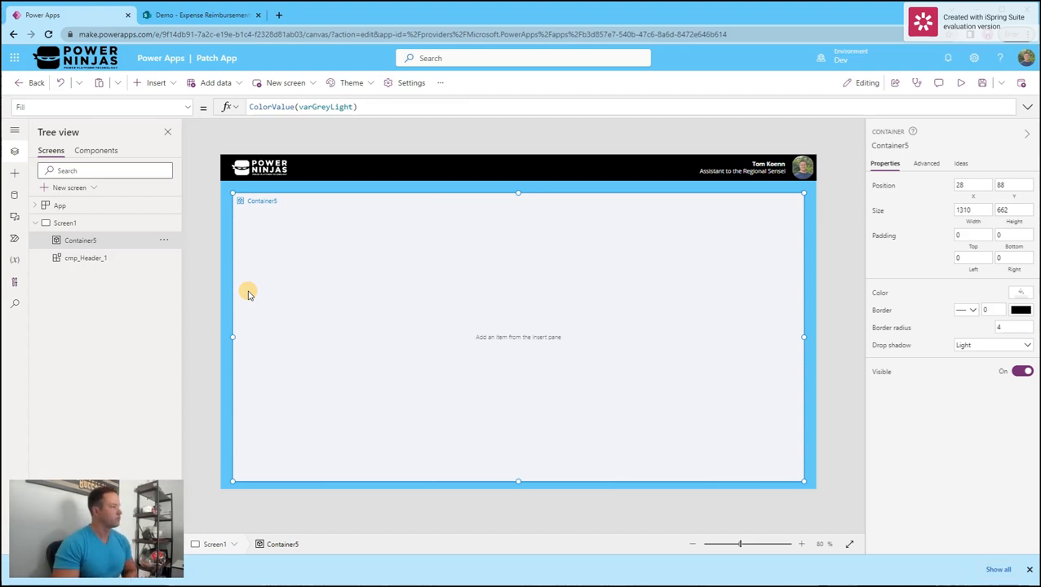
Step: Start adding a SharePoint data source to the app with the existing SharePoint connection
left_click(14, 194)
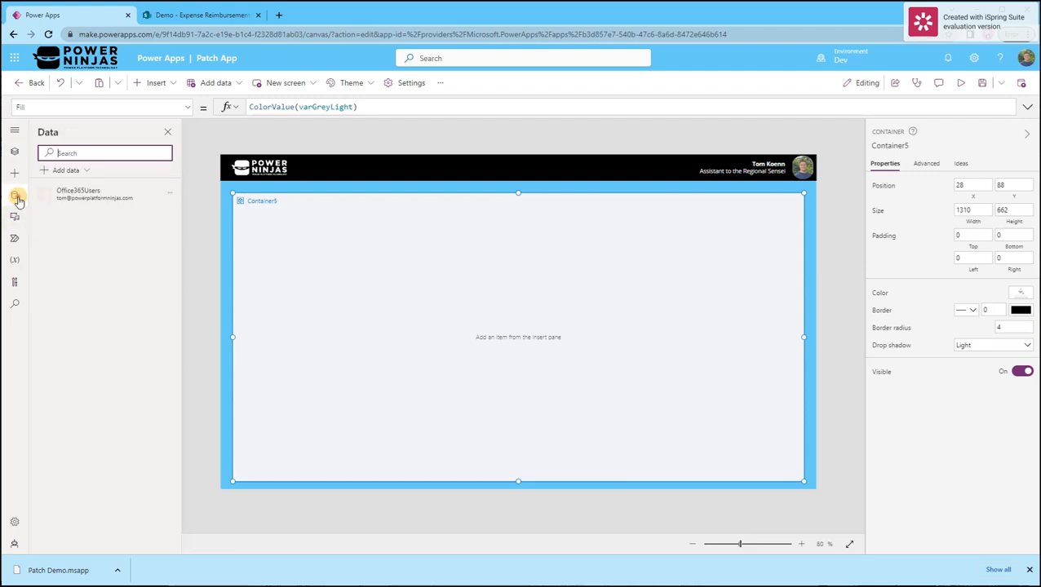
left_click(70, 170)
type("sharep")
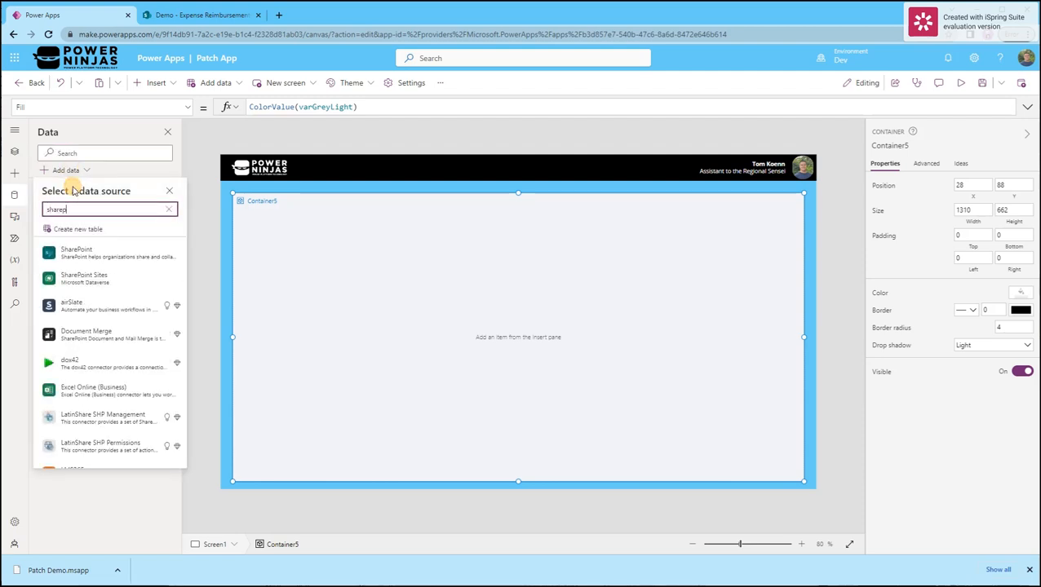
left_click(102, 254)
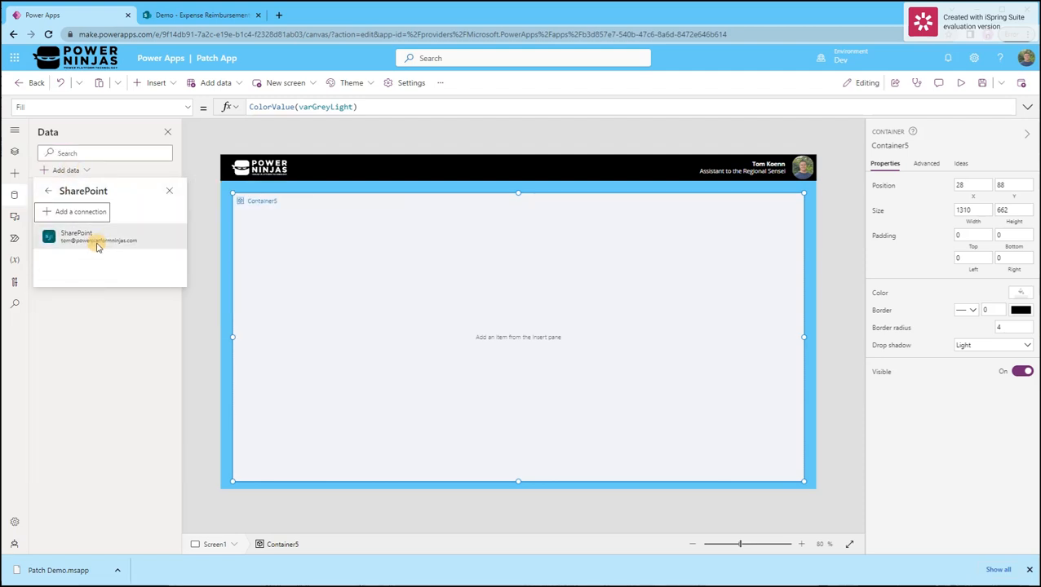
left_click(98, 241)
left_click(198, 15)
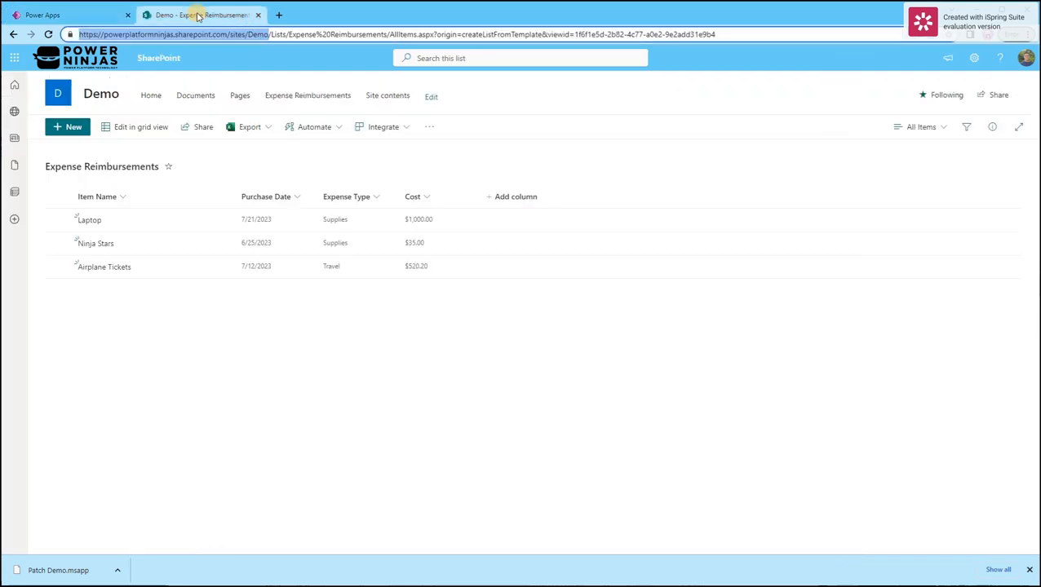
right_click(244, 34)
left_click(279, 91)
left_click(86, 14)
left_click(921, 130)
key("ctrl+v")
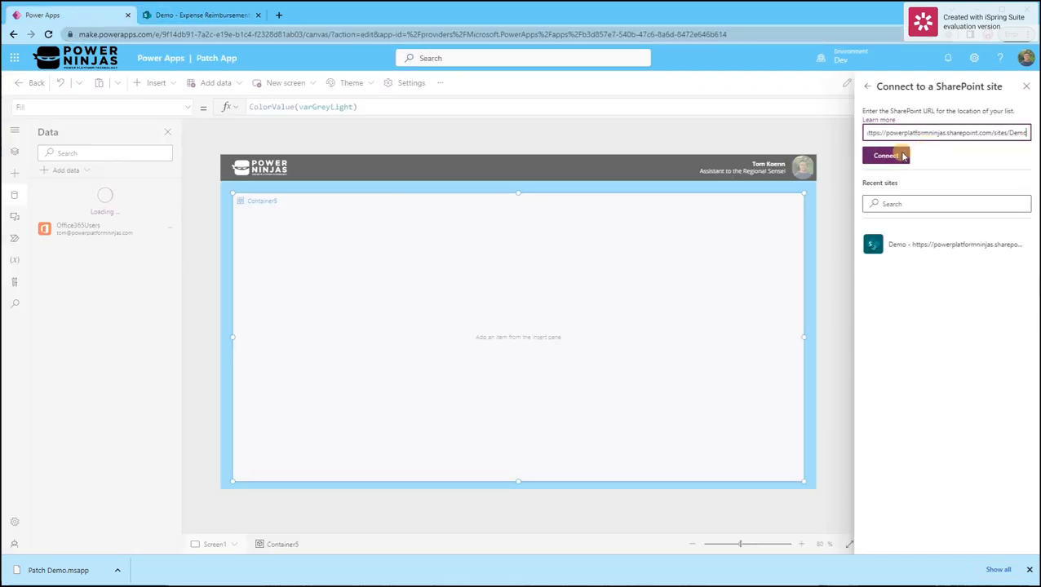
left_click(892, 154)
left_click(888, 162)
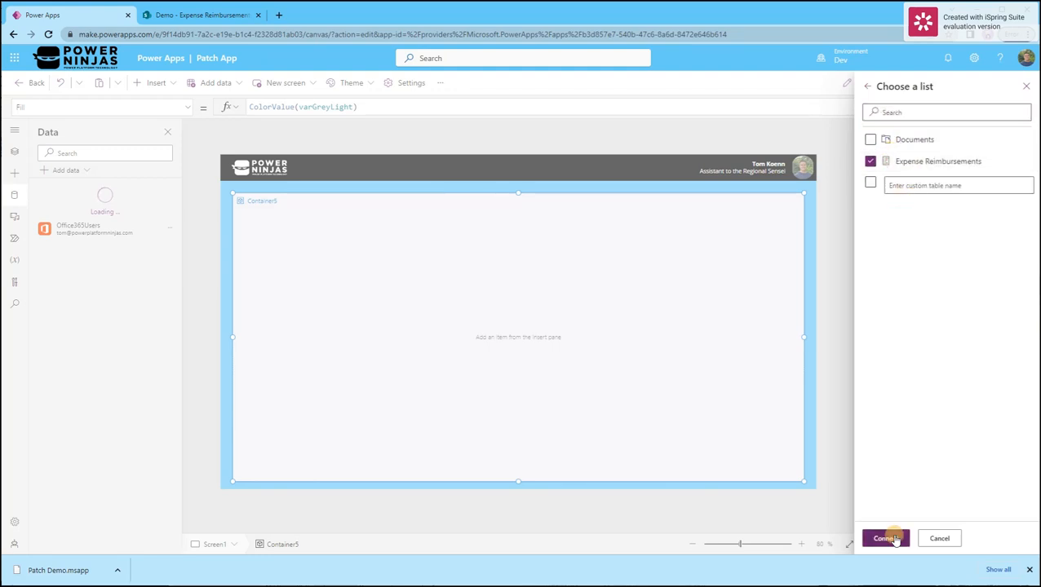
left_click(885, 537)
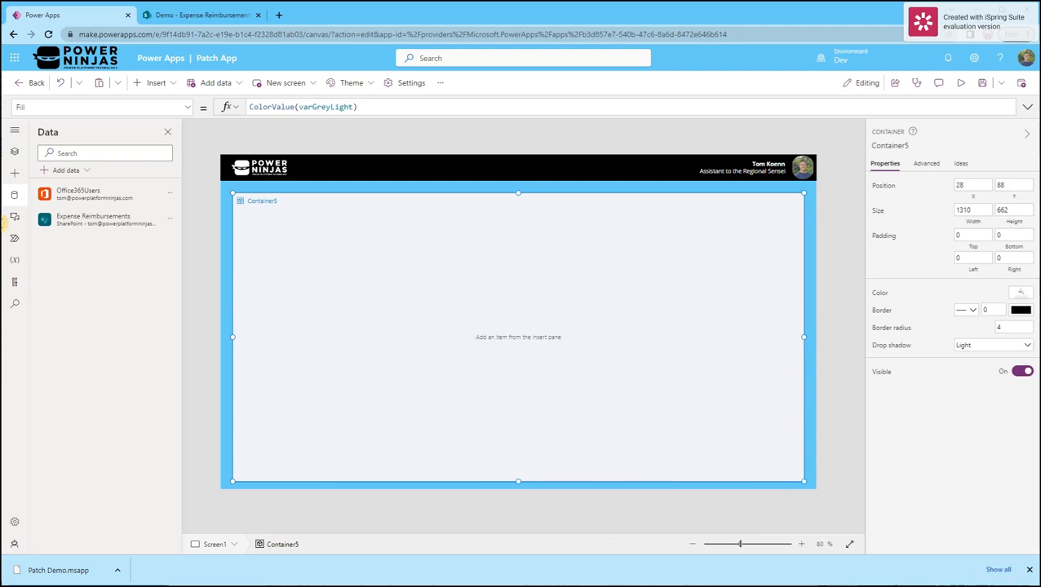
Step: Return to the screen's control tree and insert a text label inside the grey container
left_click(15, 153)
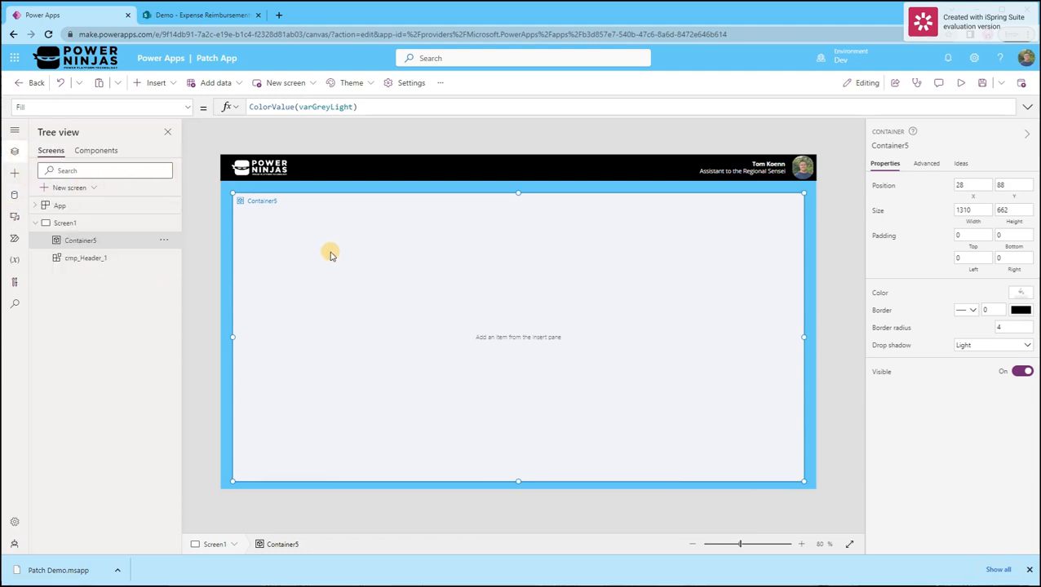
left_click(152, 86)
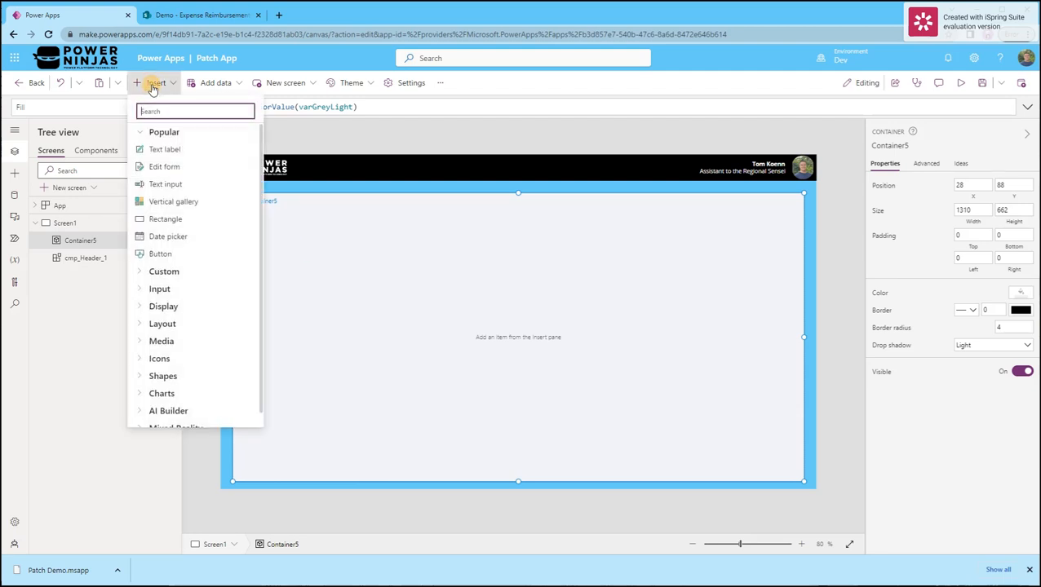
left_click(167, 149)
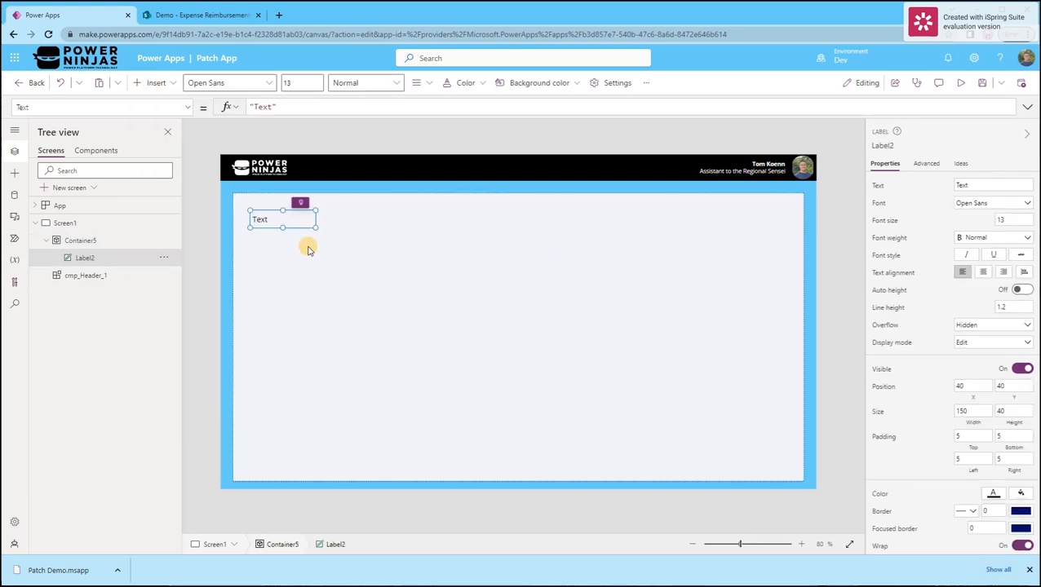
Step: Resize the new label to about 275 by 60 and set its text to "Reimbursement Form"
left_click_drag(312, 227, 371, 236)
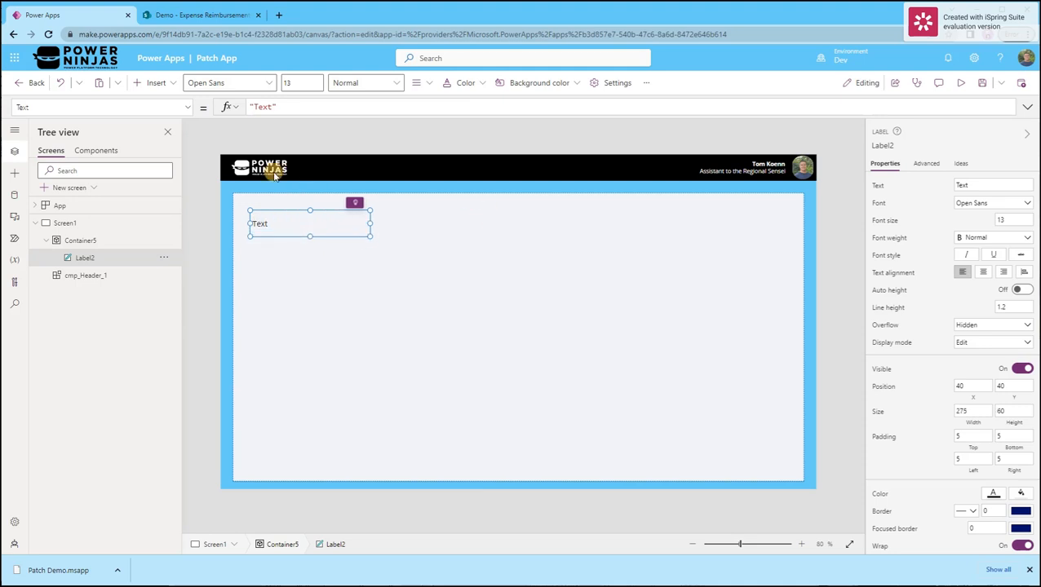
type("R")
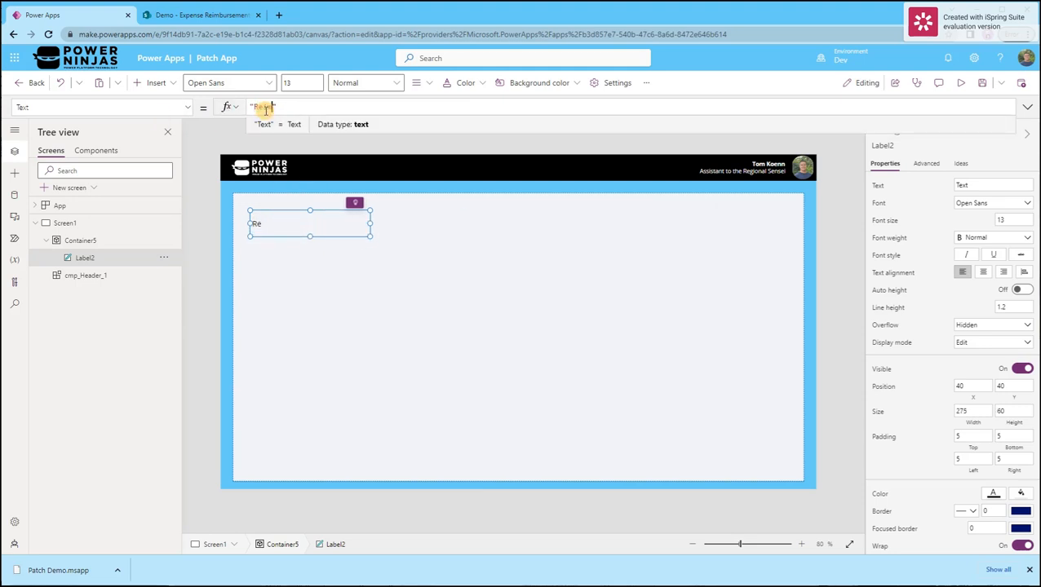
type("eimbursement Form")
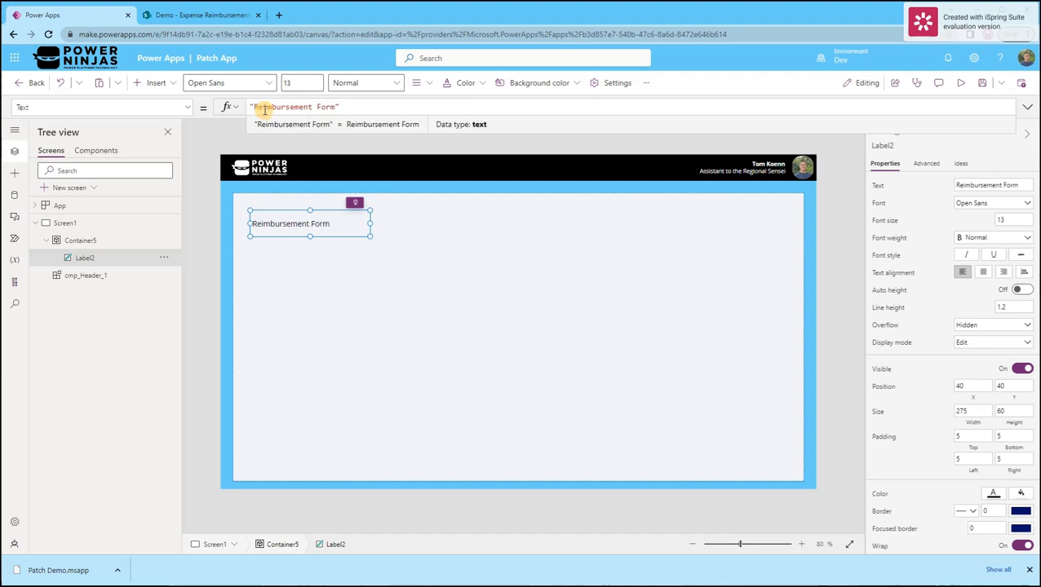
Step: Format the Reimbursement Form heading with font size 16 and Semibold weight
left_click(1010, 219)
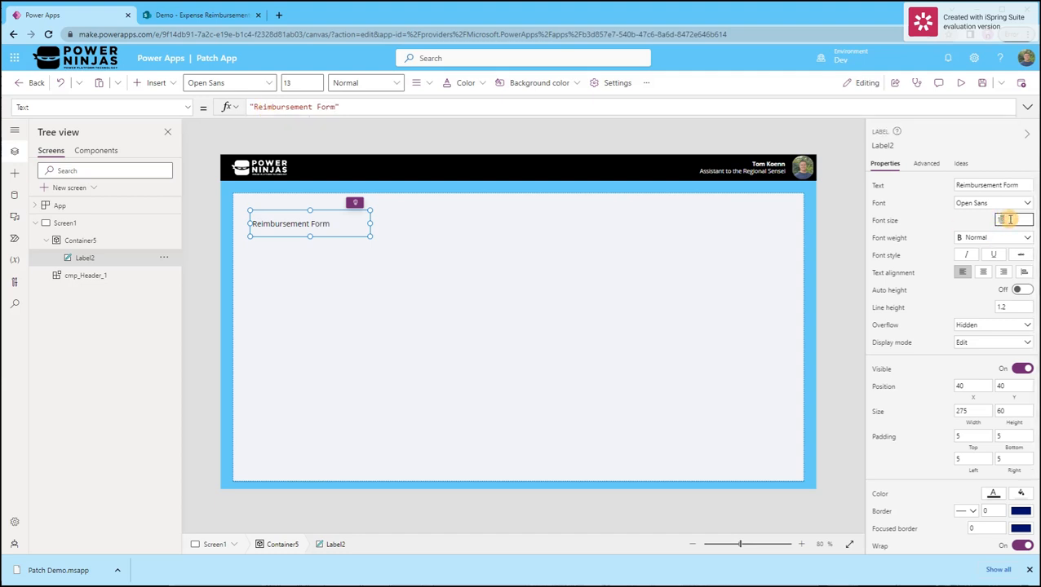
left_click(973, 238)
left_click(996, 259)
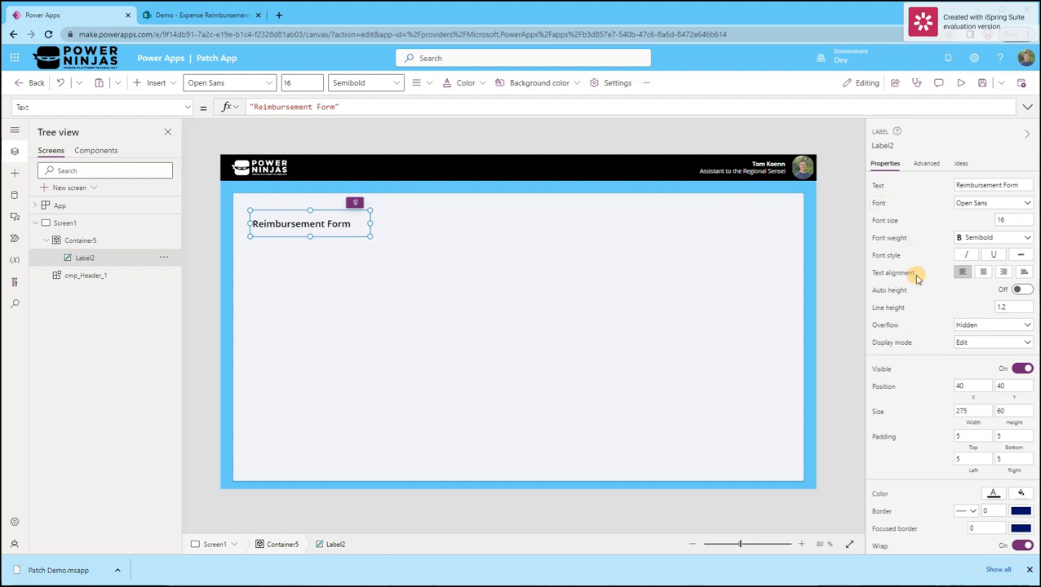
Step: Set the heading label's Color property to ColorValue(varNinjaDarkAccent)
left_click(876, 496)
key("ctrl+a")
type("Co")
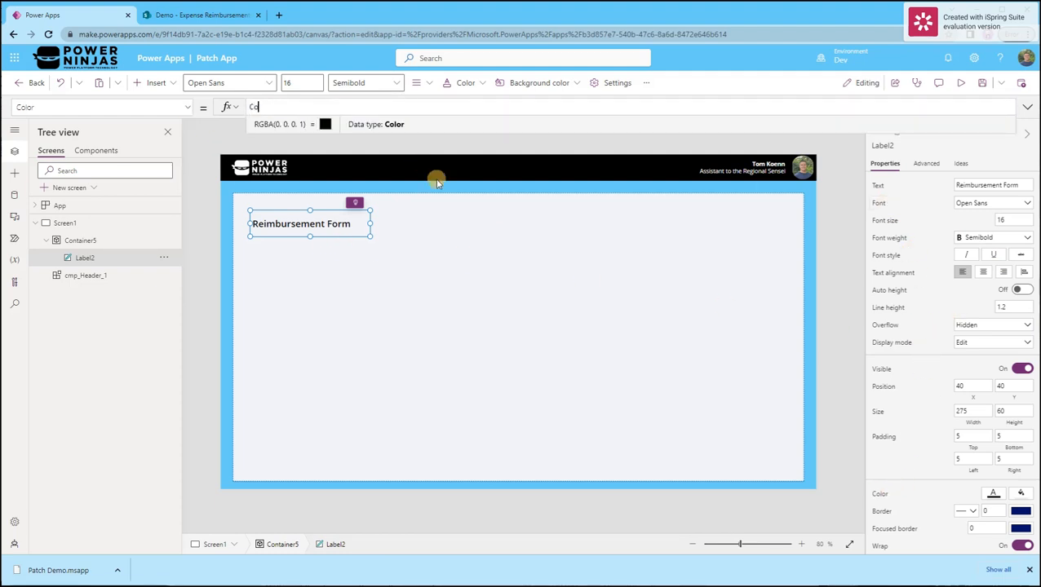
type("lorValue(varN")
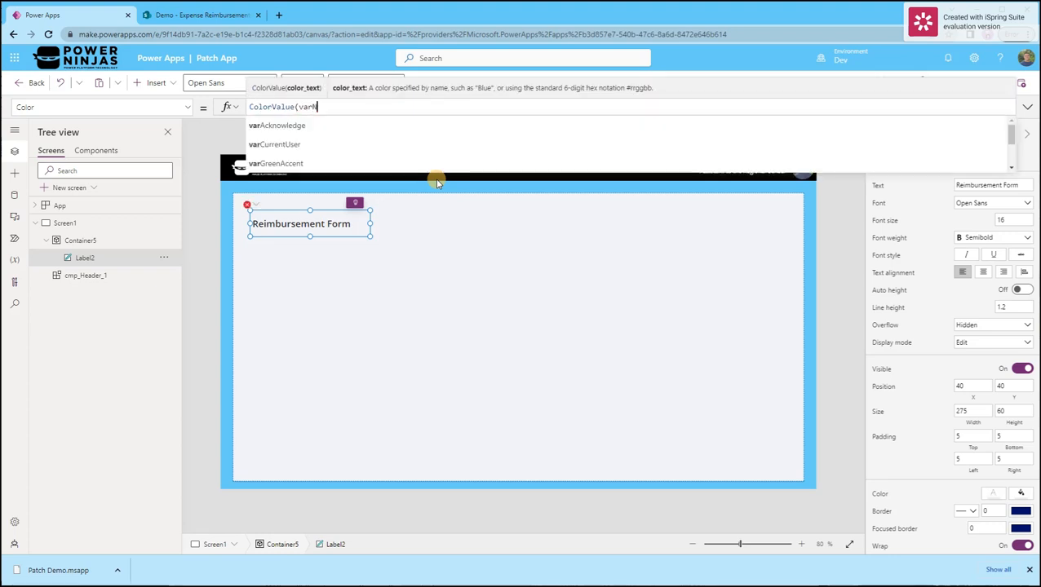
type("injaDarkAccent)")
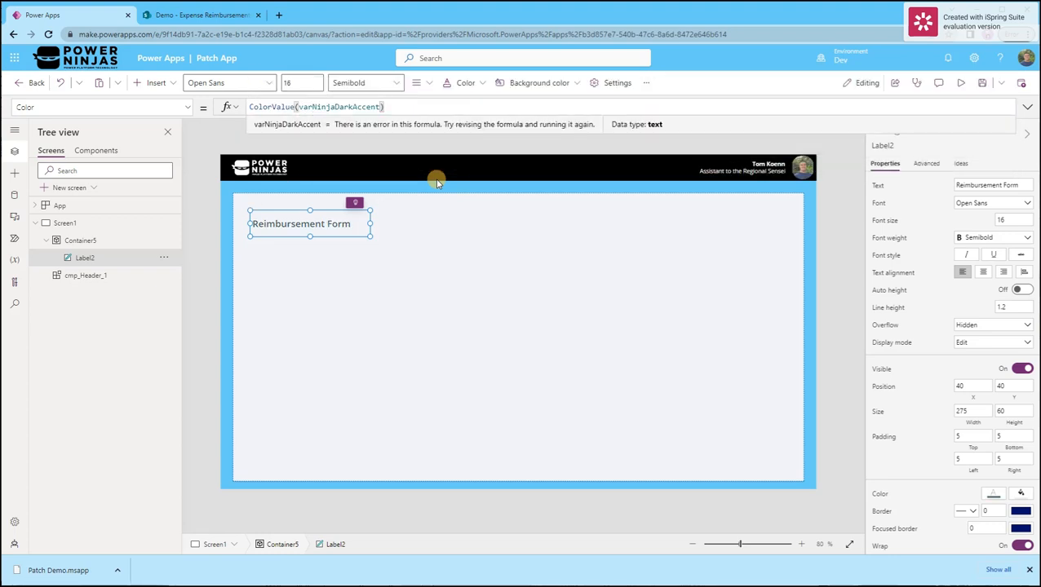
Step: Insert a vertical gallery in the grey container, placed below the heading at X 40, Y 100 and sized about 1226 by 535
left_click(420, 303)
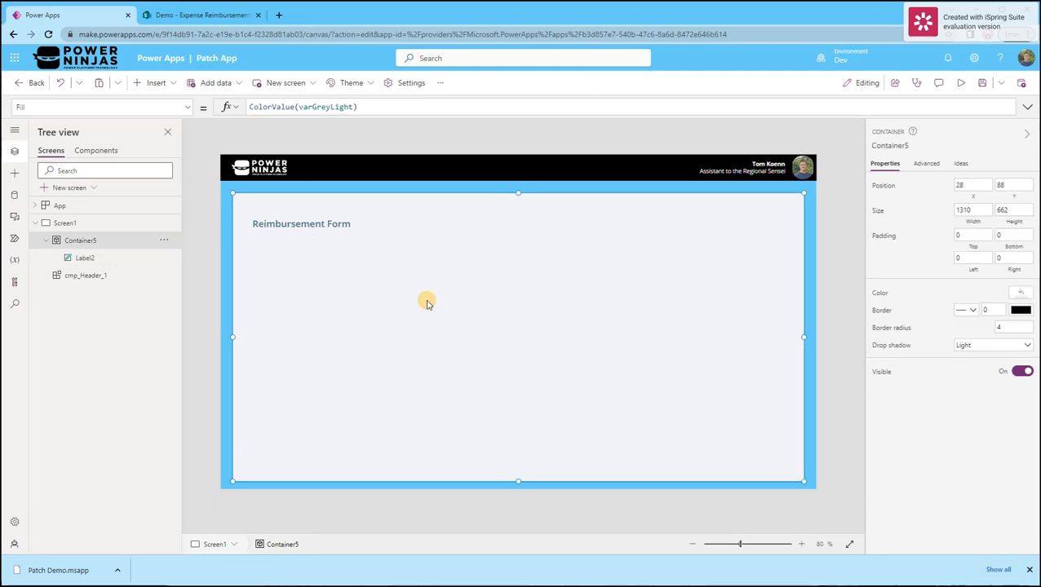
left_click(162, 83)
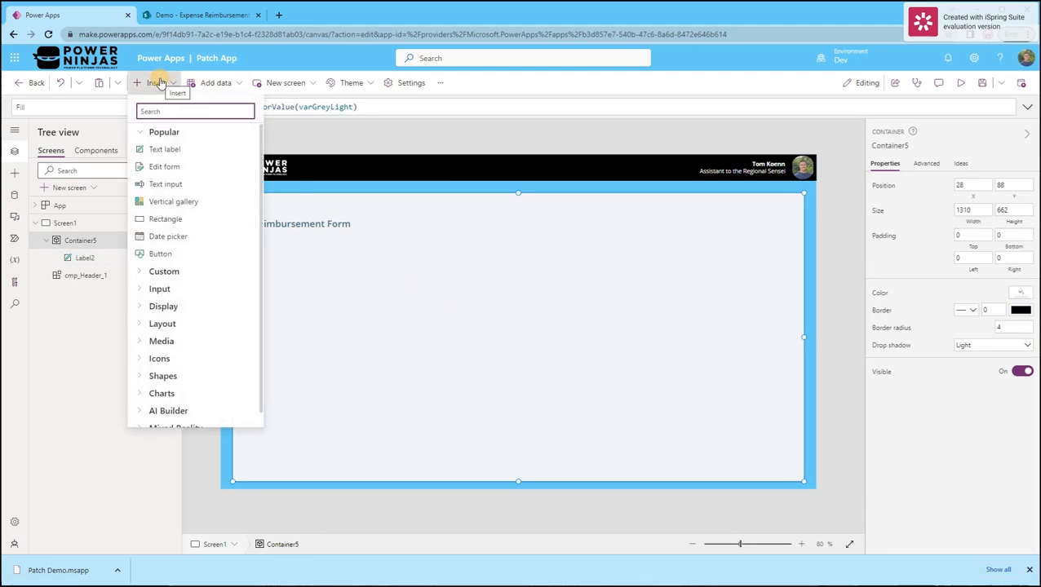
type("gall")
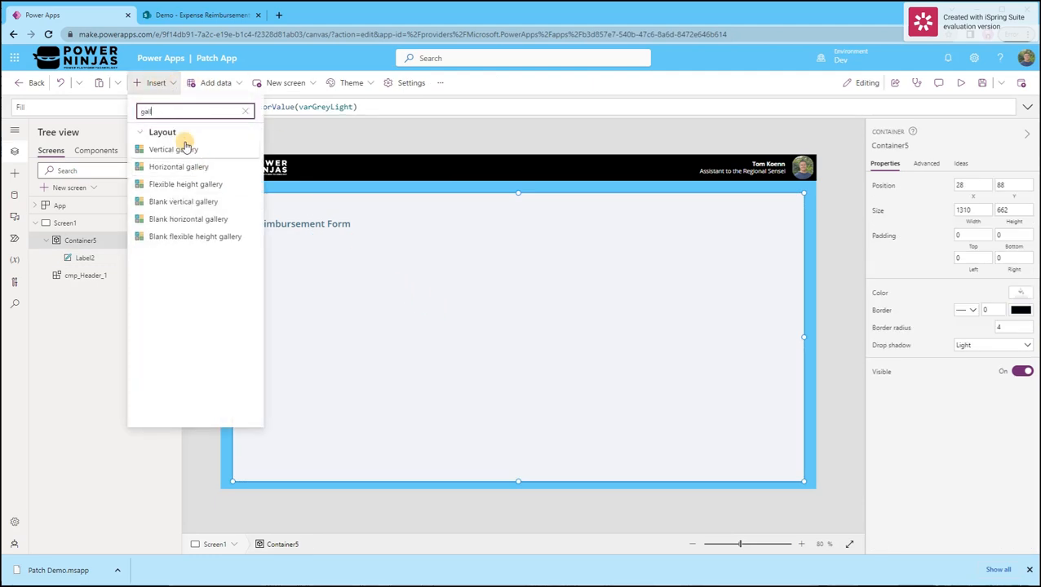
left_click(186, 150)
left_click_drag(398, 218, 398, 240)
left_click_drag(257, 353, 250, 354)
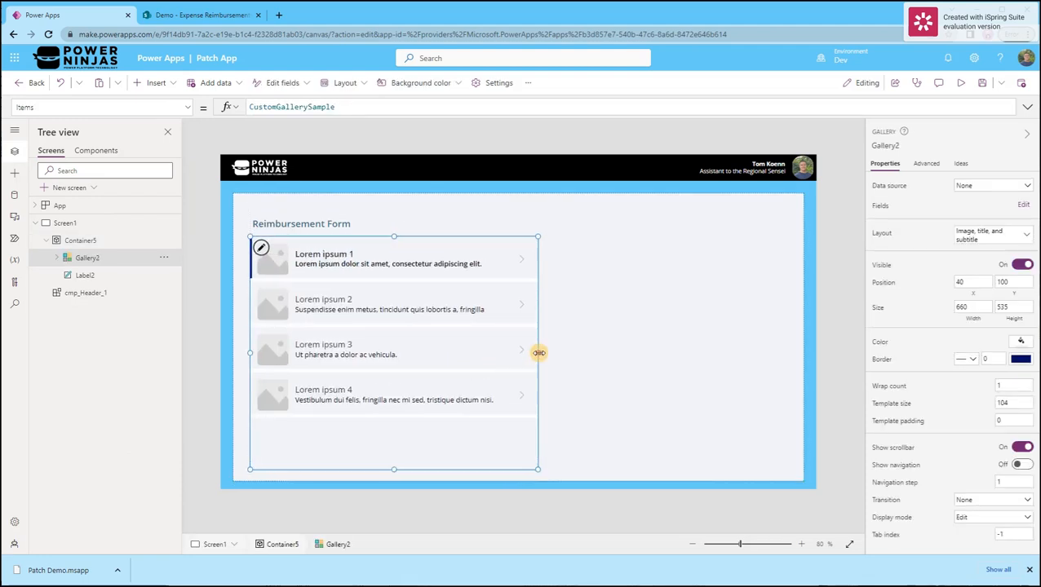
left_click_drag(538, 352, 784, 343)
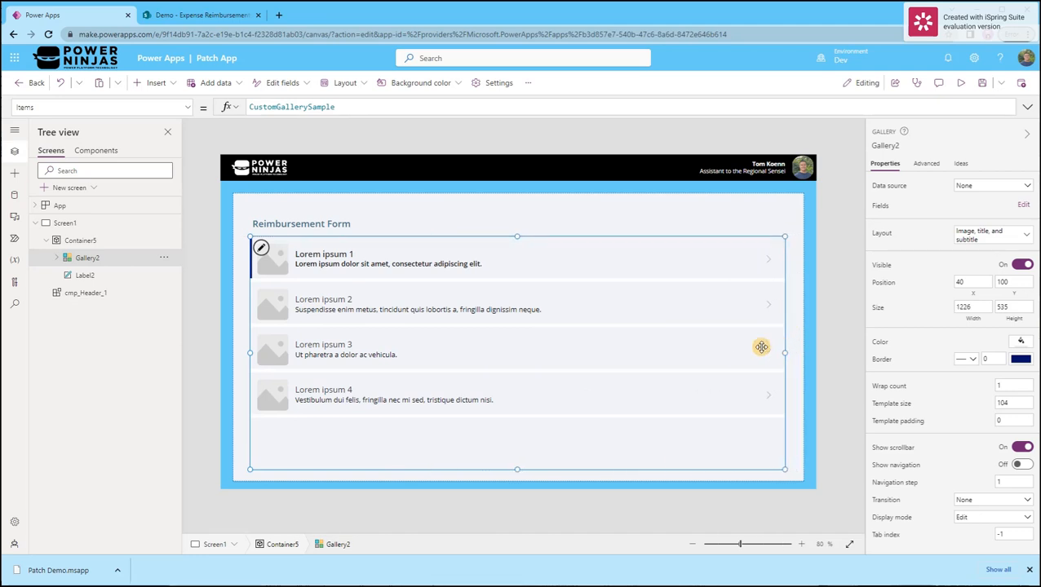
Step: Delete all default controls from the gallery template: rectangle, separator, next arrow, subtitle, title and image
left_click(59, 258)
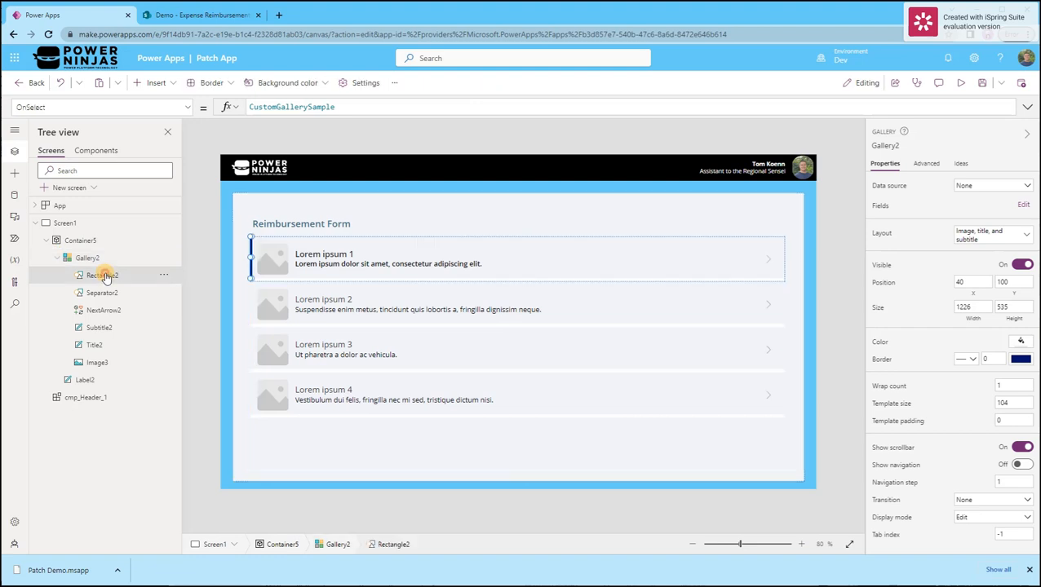
left_click(103, 275)
key("Delete")
left_click(103, 275)
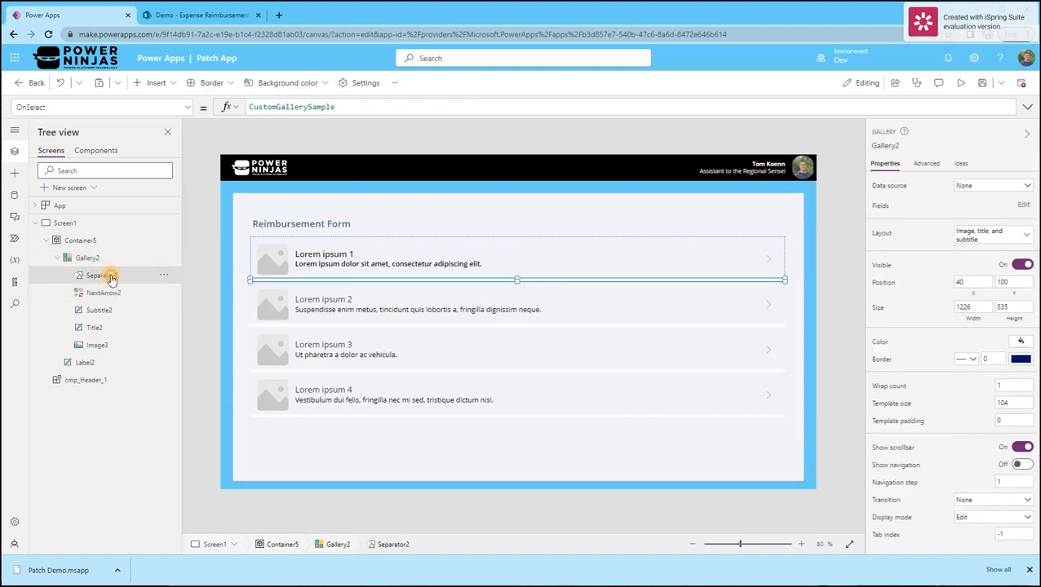
key("Delete")
left_click(103, 278)
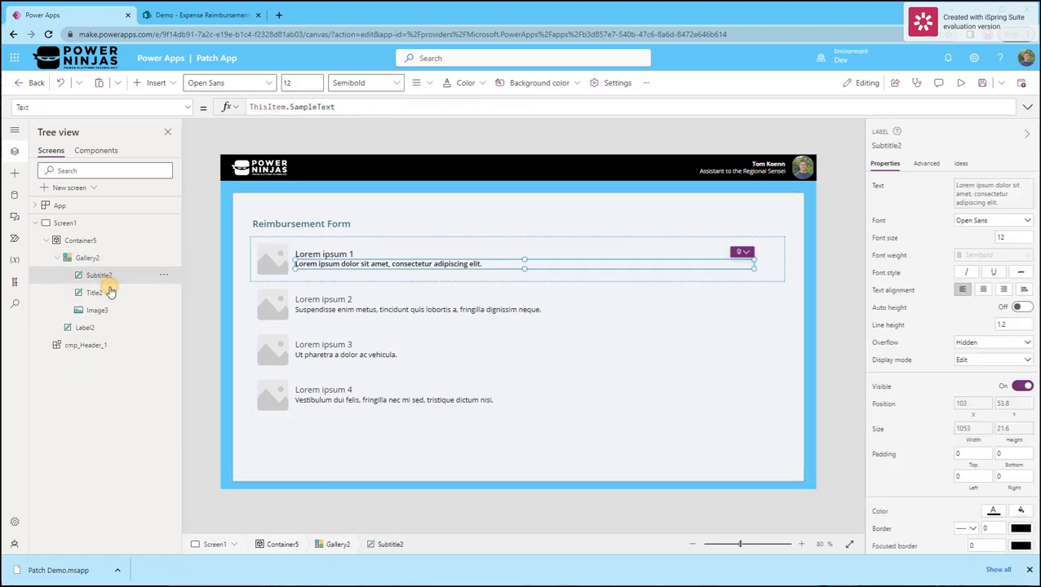
key("Delete")
left_click(101, 277)
key("Delete")
left_click(102, 277)
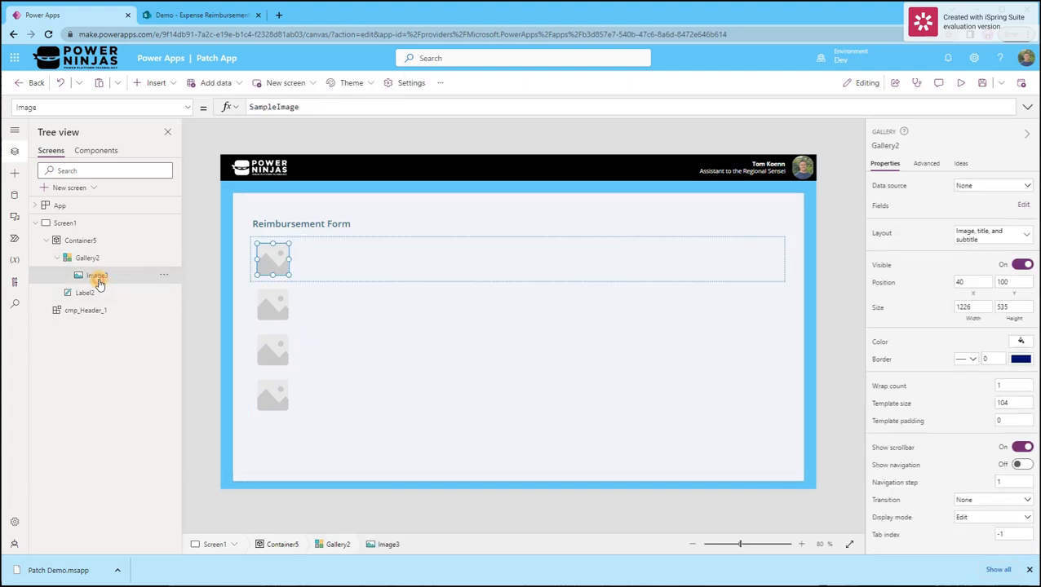
key("Delete")
Step: Edit the empty gallery's template and insert a plain container inside it
left_click(87, 259)
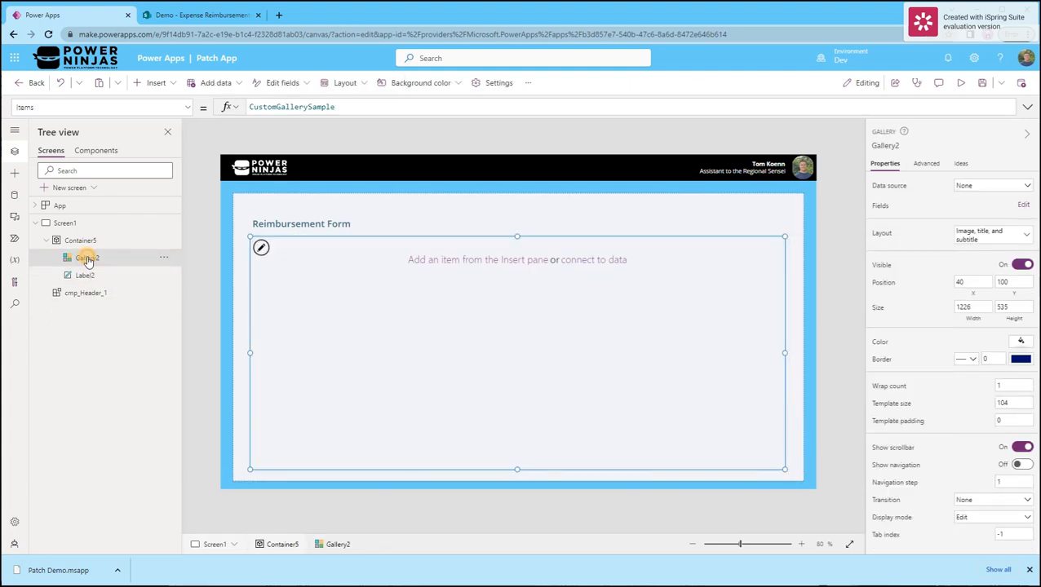
left_click(263, 248)
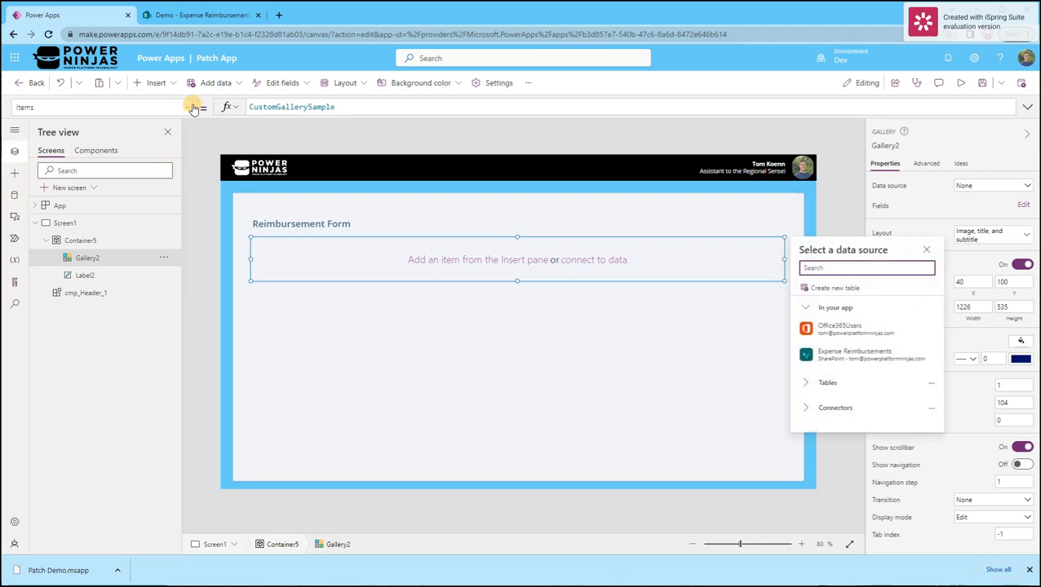
left_click(156, 82)
type("contain")
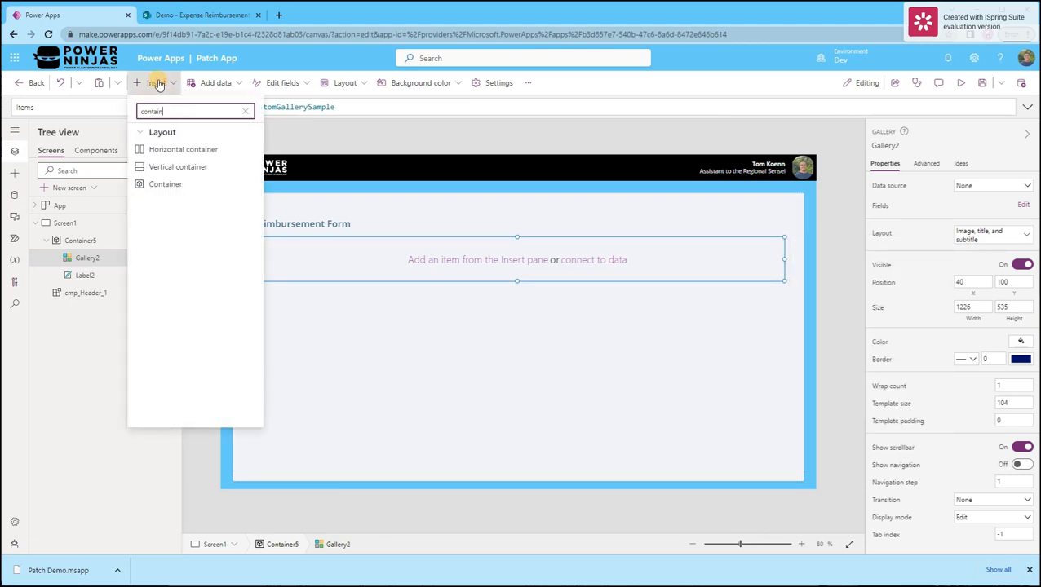
left_click(163, 184)
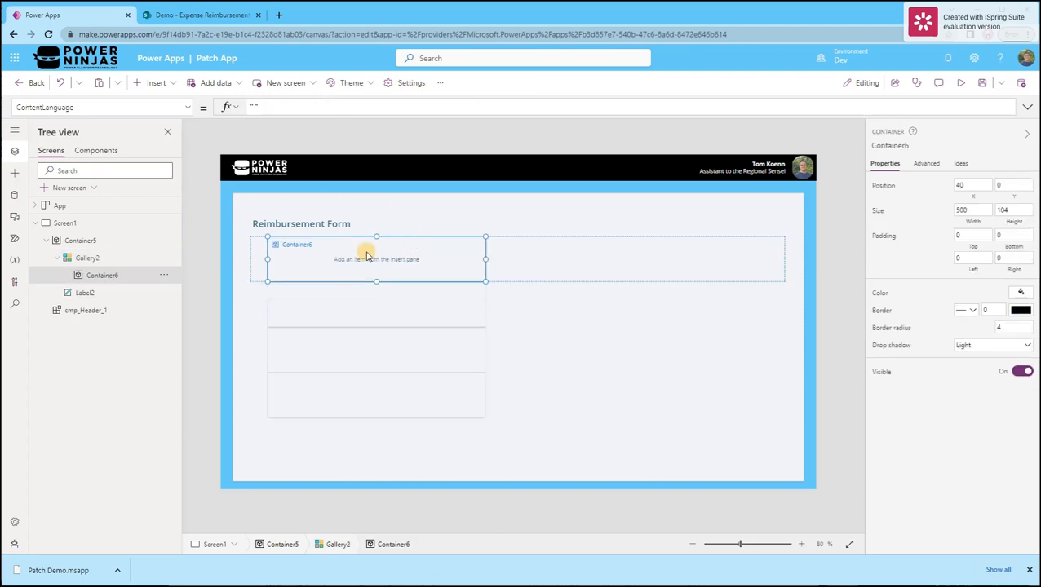
Step: Resize the template container to about 1202 by 79 at X 16, Y 16, leaving a margin around it in the row
left_click_drag(377, 237, 378, 243)
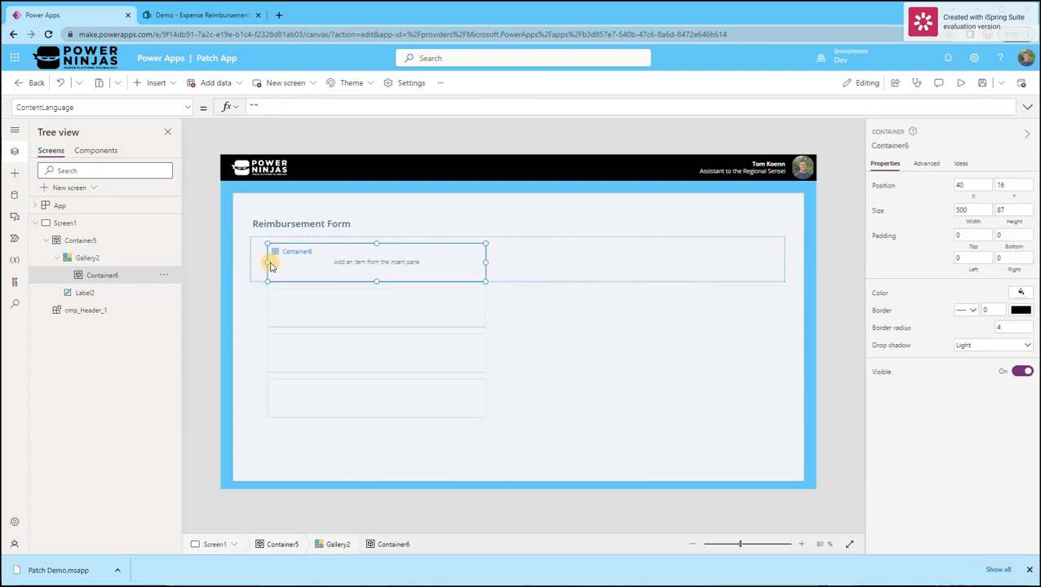
left_click_drag(270, 263, 256, 262)
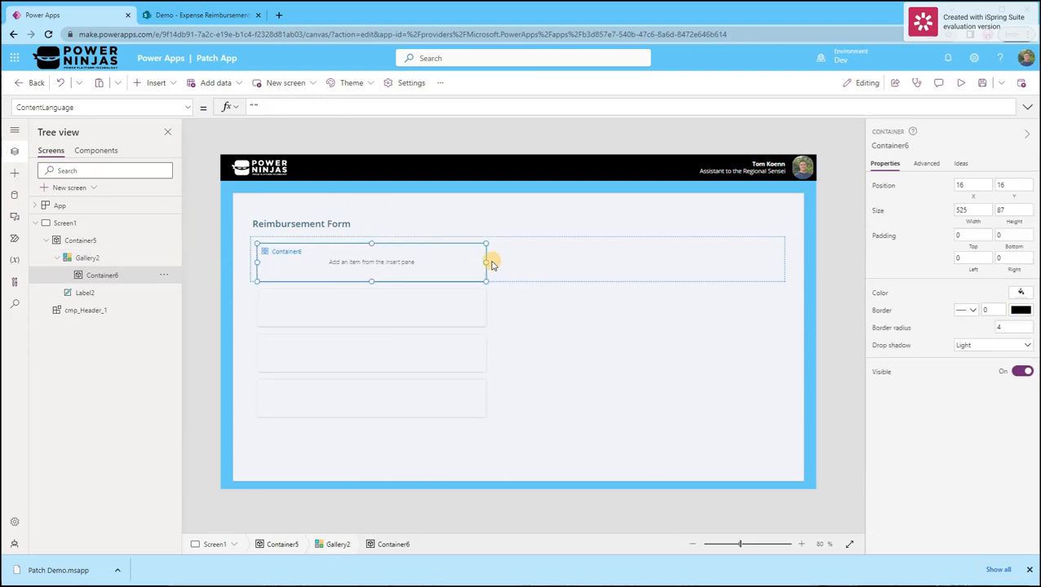
left_click_drag(483, 263, 782, 261)
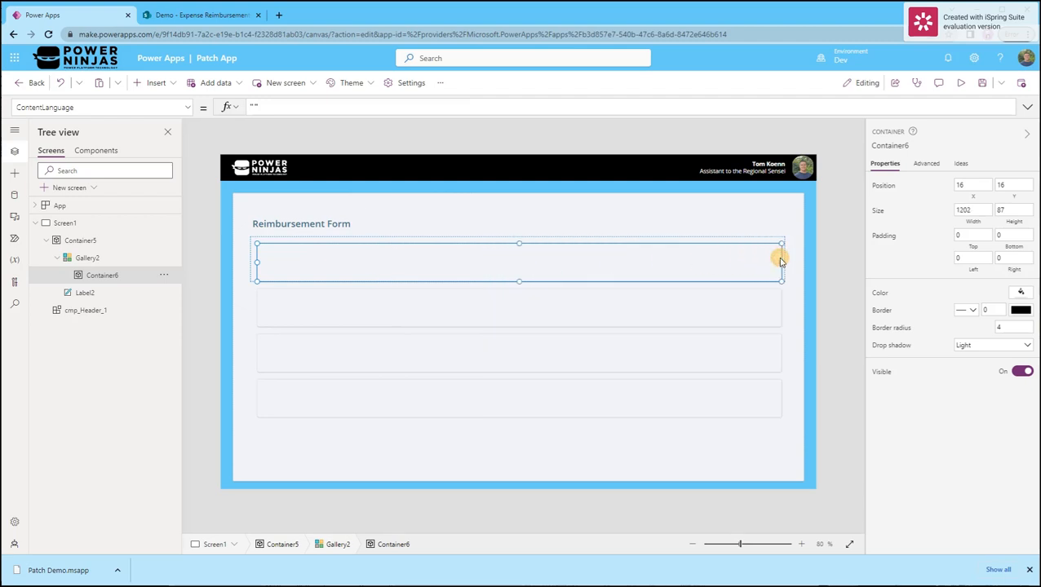
left_click_drag(520, 281, 521, 277)
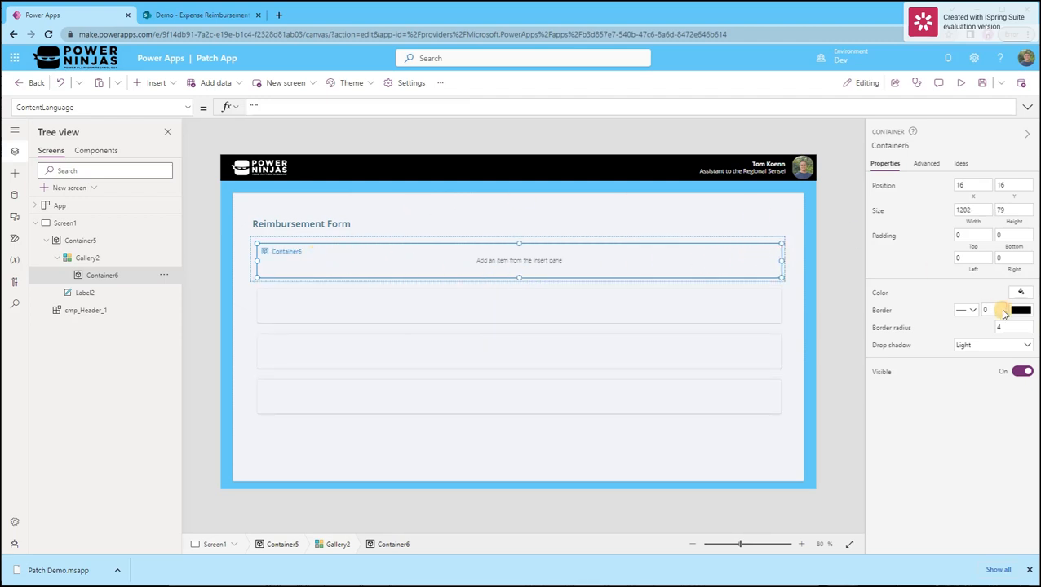
Step: Fill the gallery's template container with white from the standard colors
left_click(884, 296)
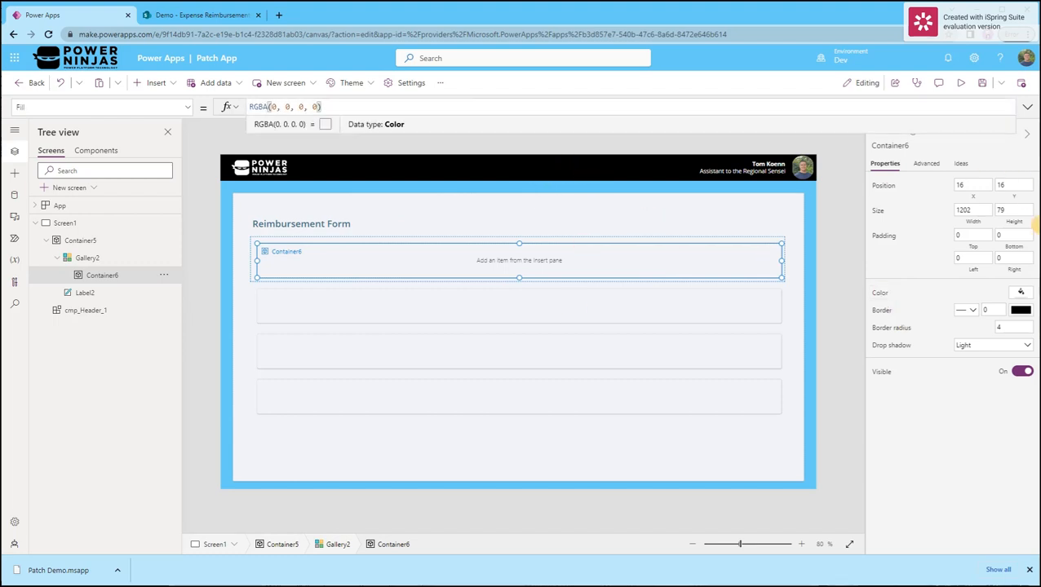
left_click(1018, 292)
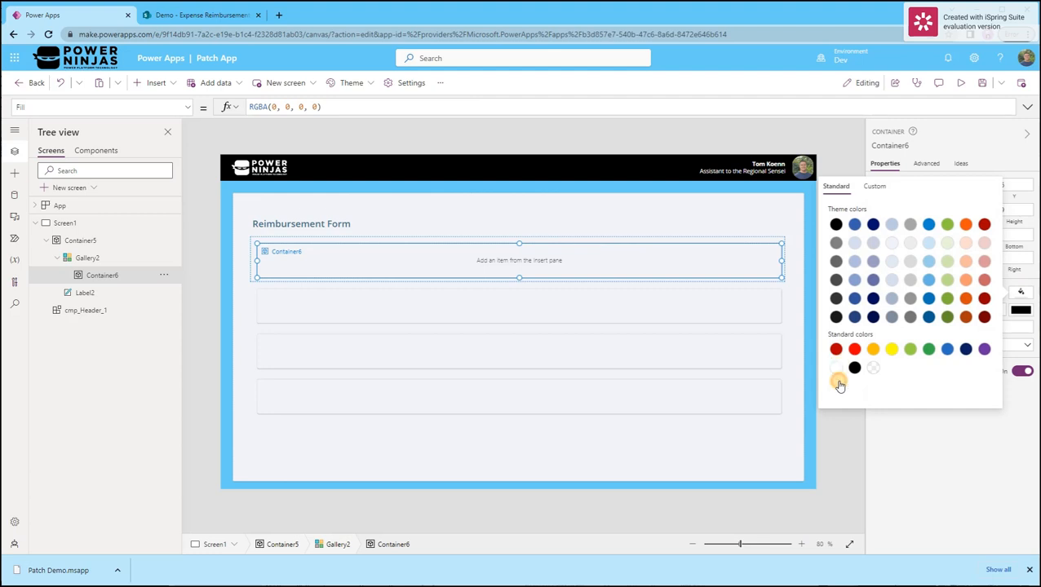
left_click(836, 368)
left_click(355, 442)
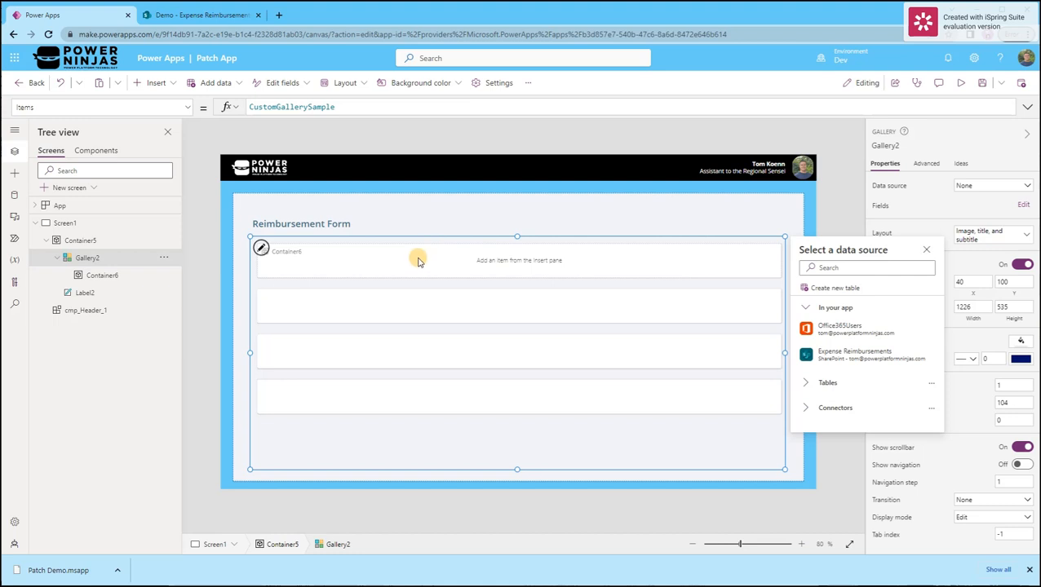
Step: Insert a text label in the white template container and place it at X 16, Y 8
left_click(331, 269)
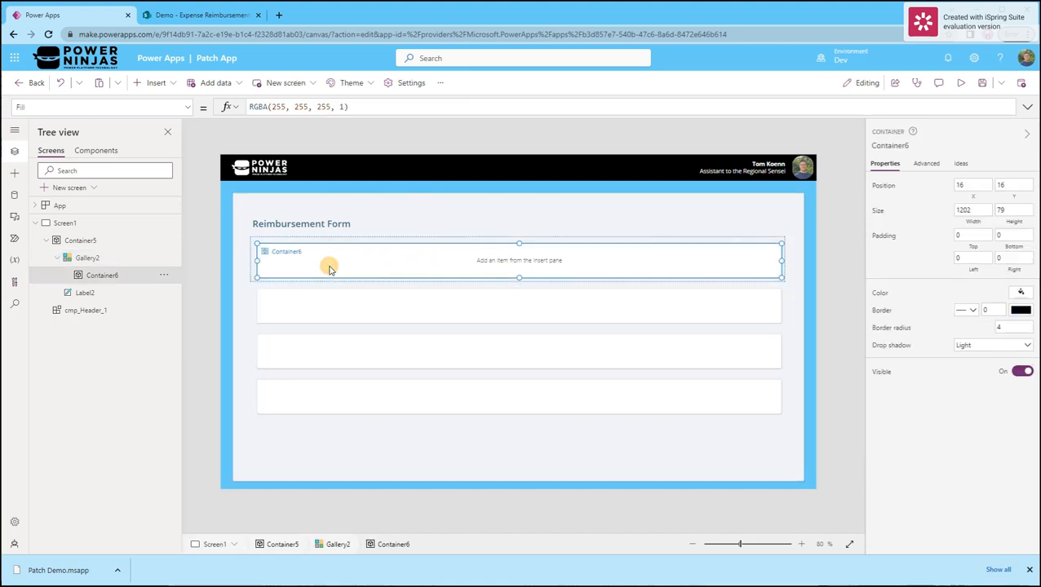
left_click(156, 85)
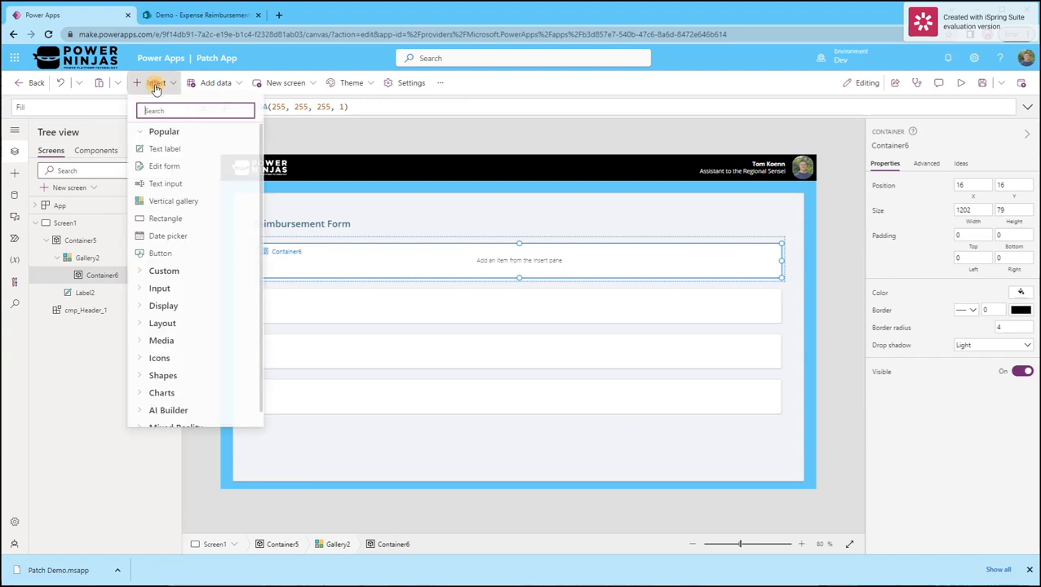
left_click(176, 150)
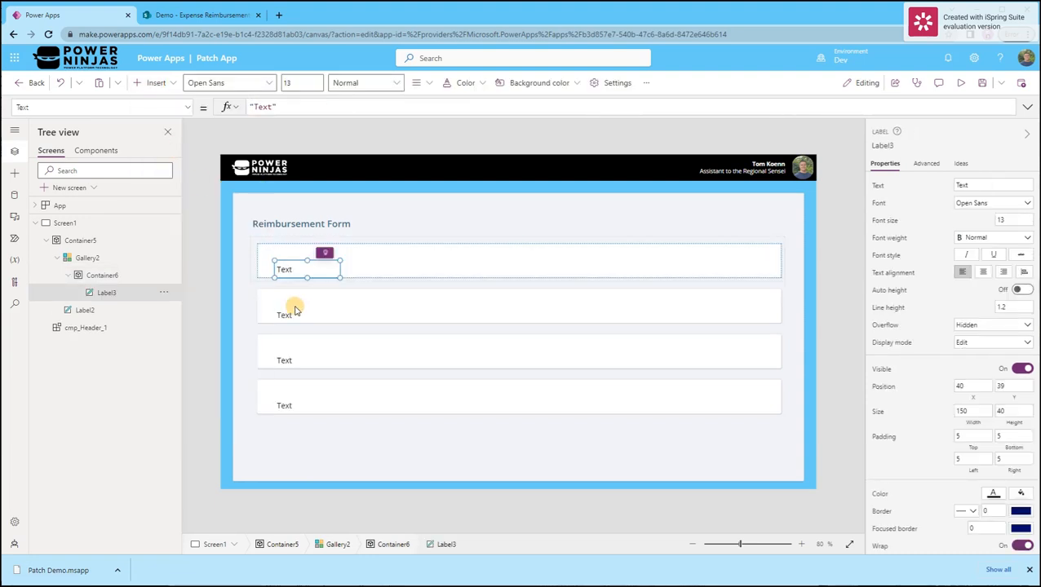
left_click_drag(285, 269, 277, 255)
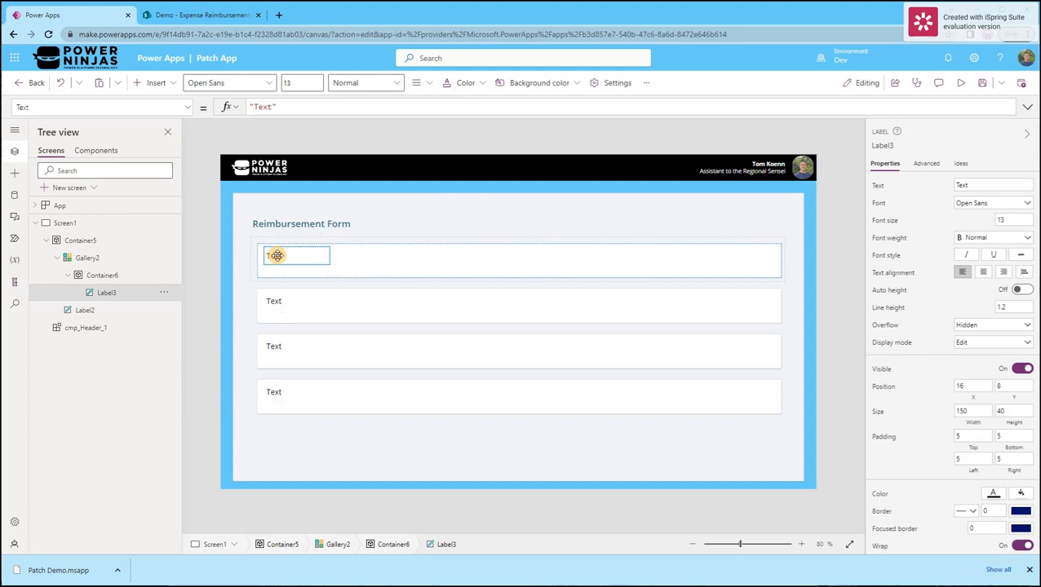
Step: Set the template label's text to "Reimbursement ID:" and resize it to about 181 by 35 to fit one line
left_click(277, 255)
type("Reimbursem")
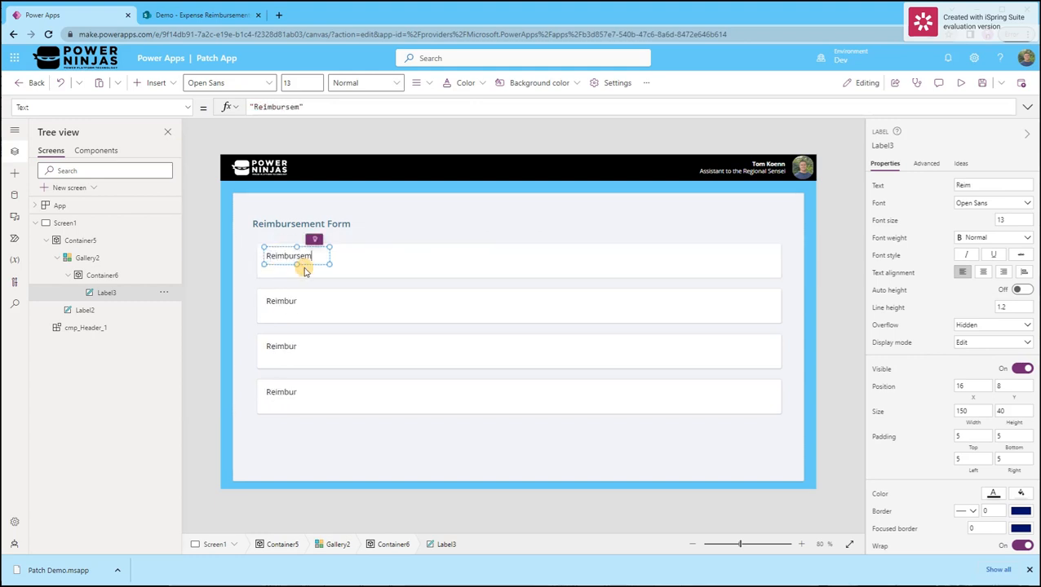
type("ent ID:")
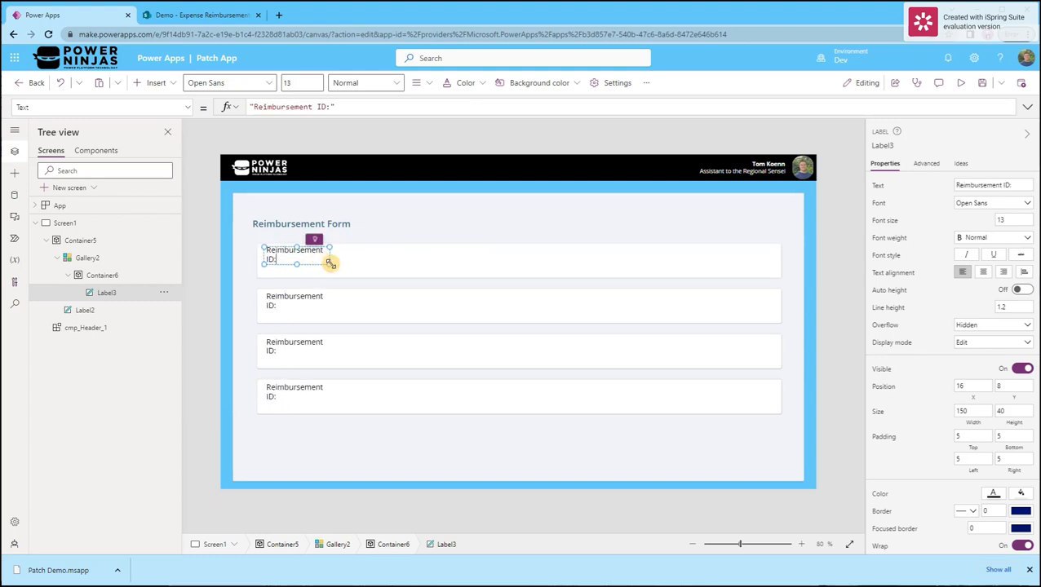
left_click_drag(328, 263, 343, 262)
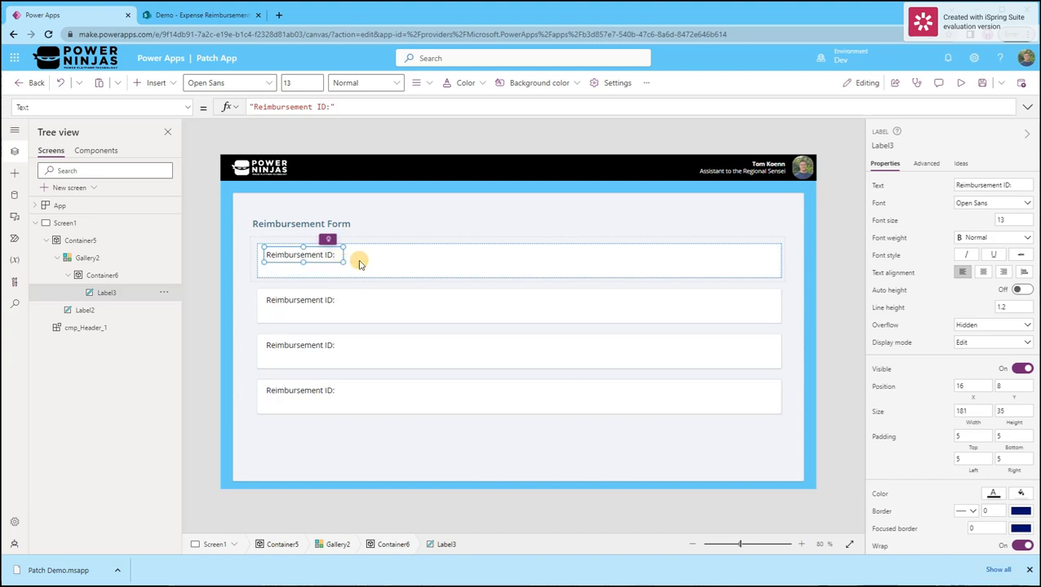
Step: Make the "Reimbursement ID:" label bold and insert a second text label beside it in the container at X 197, Y 8
left_click(997, 238)
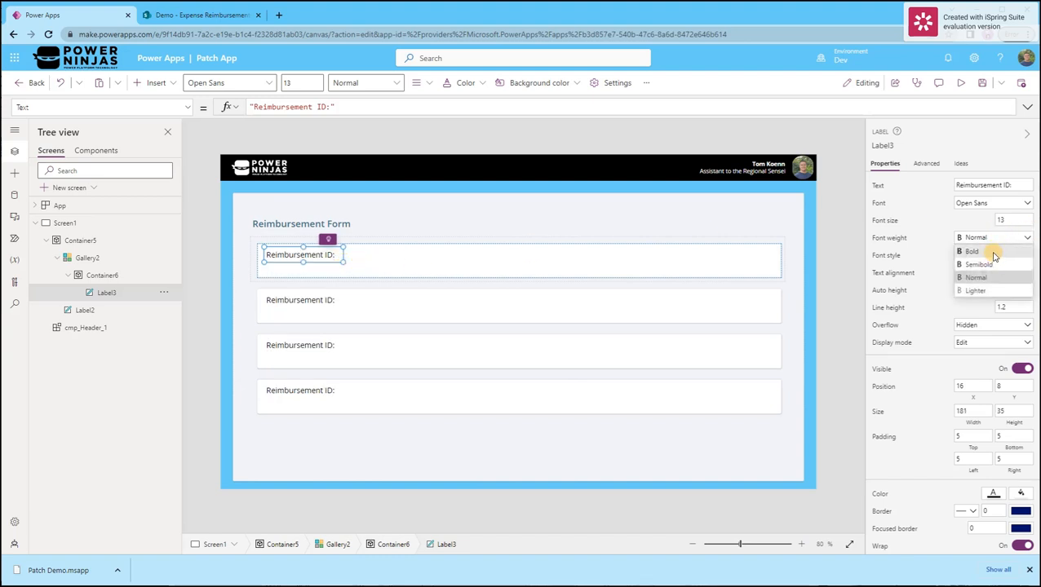
left_click(993, 253)
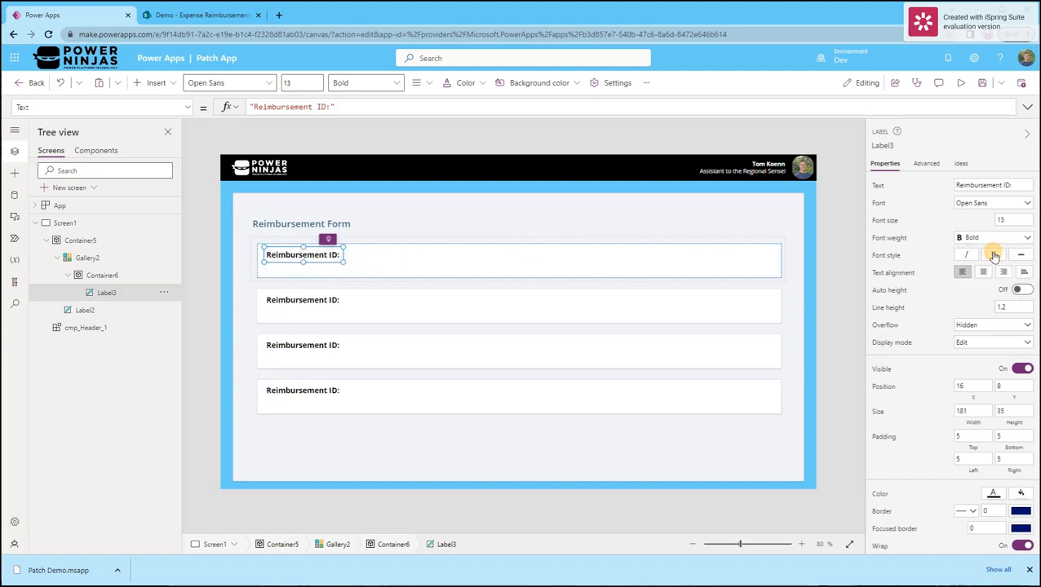
left_click(359, 258)
left_click(153, 83)
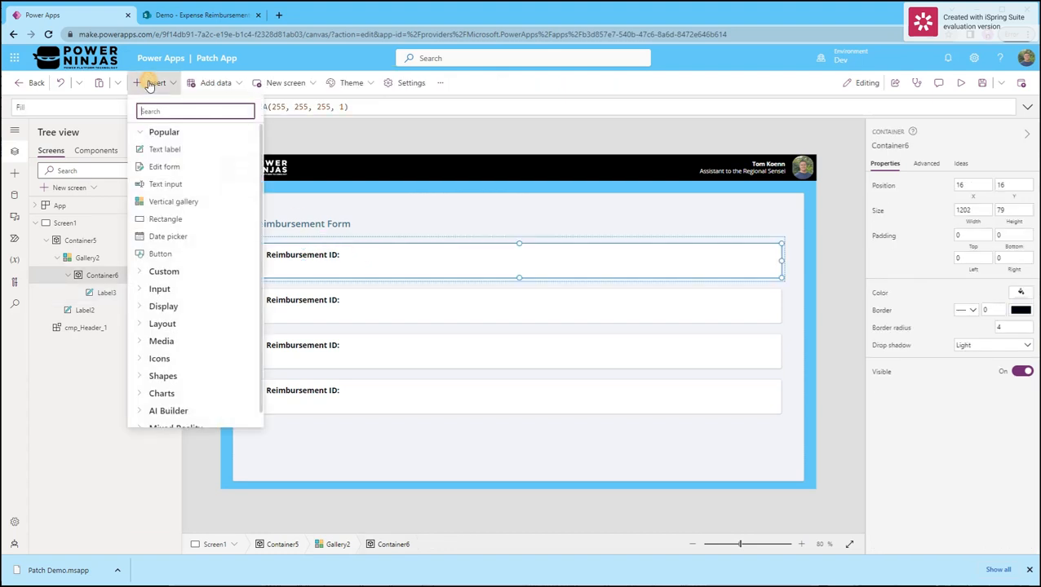
left_click(204, 149)
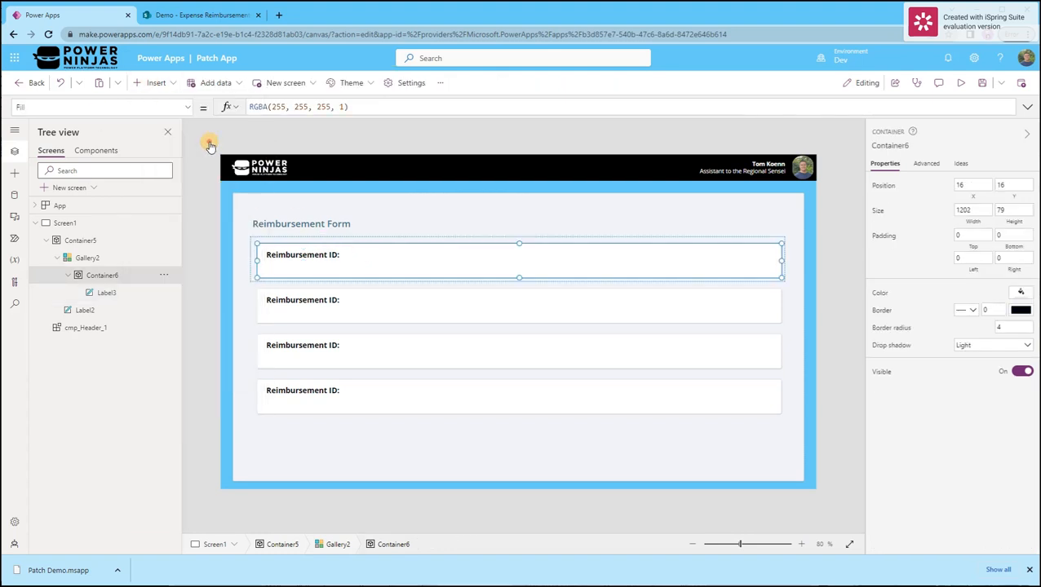
left_click_drag(280, 274, 364, 261)
left_click(361, 256)
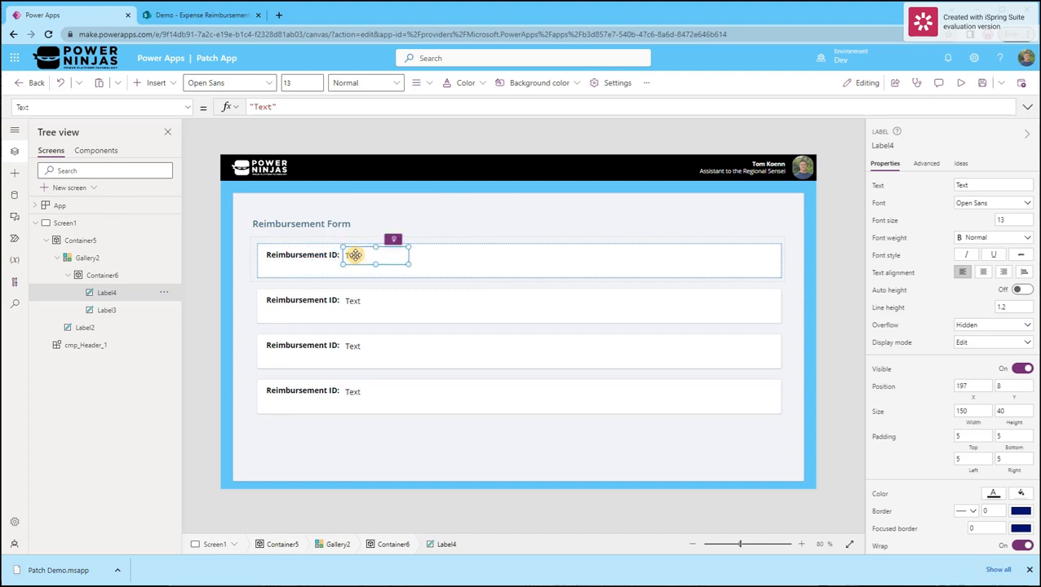
Step: Set the height of the new value label to 35 to match the "Reimbursement ID:" label
left_click(318, 252)
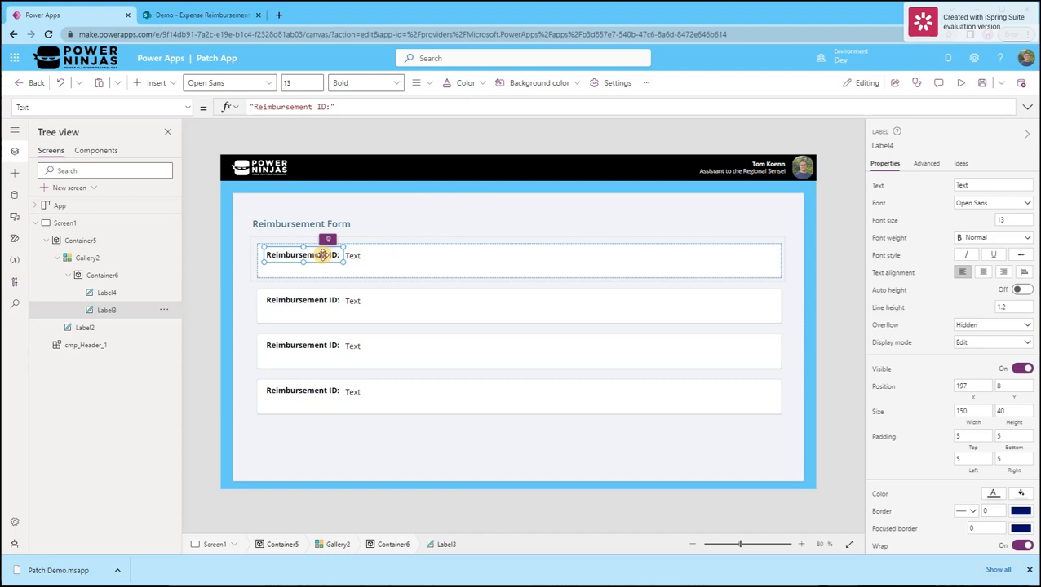
left_click(382, 259)
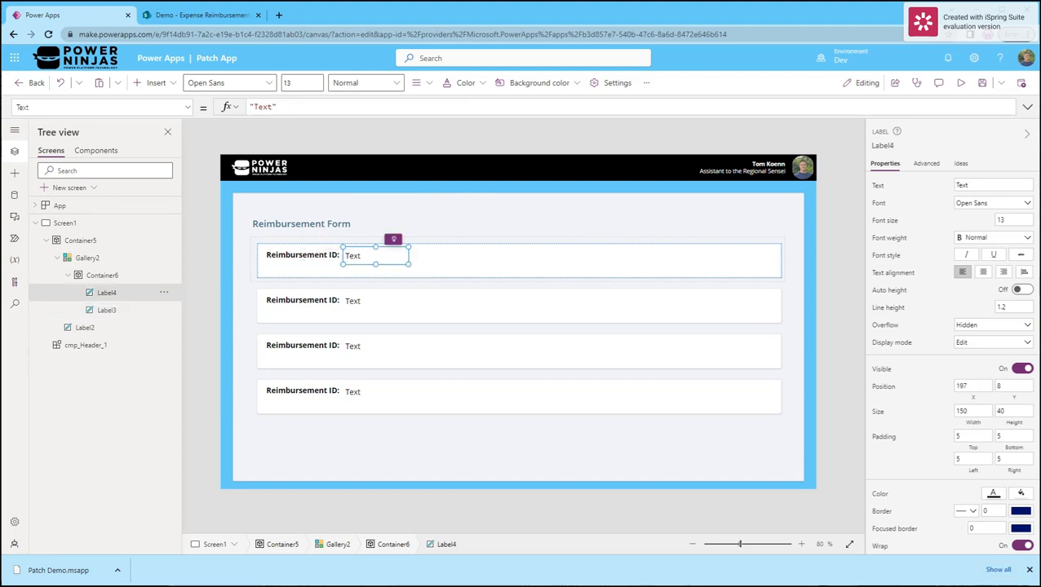
left_click(1008, 408)
type("35")
left_click(921, 423)
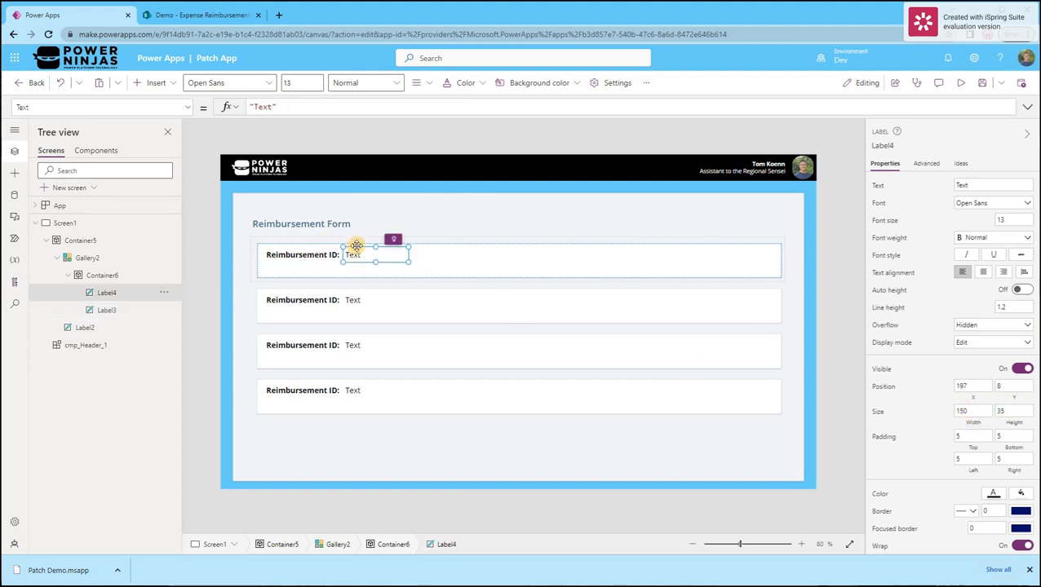
Step: Set the value label's text formula to ThisItem.ID
left_click_drag(361, 254, 360, 255)
triple_click(265, 114)
type("ThisItem.")
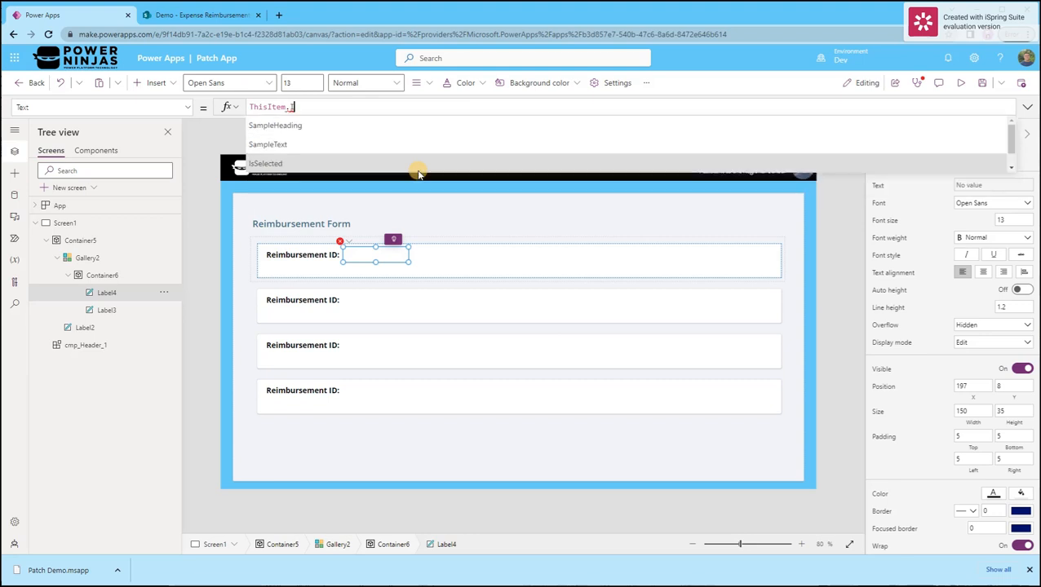
type("ID")
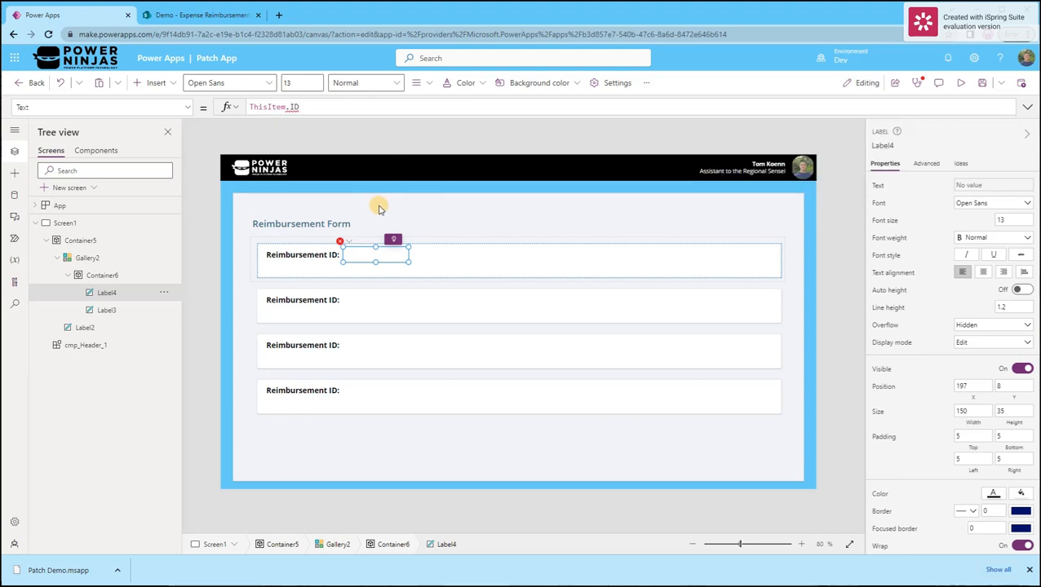
Step: Connect the gallery to the Expense Reimbursements SharePoint list as its data source
left_click(107, 265)
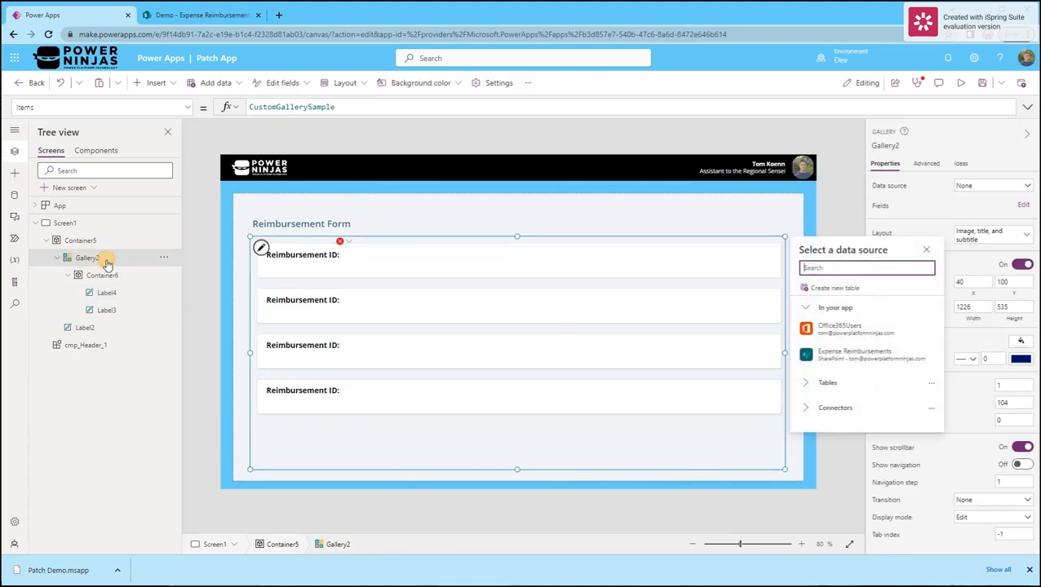
left_click(1025, 189)
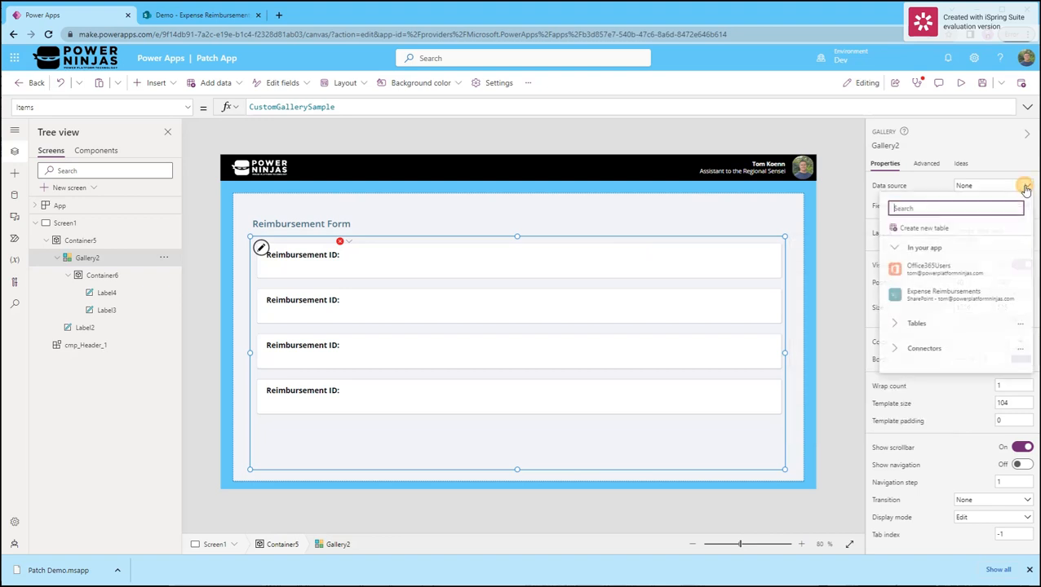
left_click(965, 299)
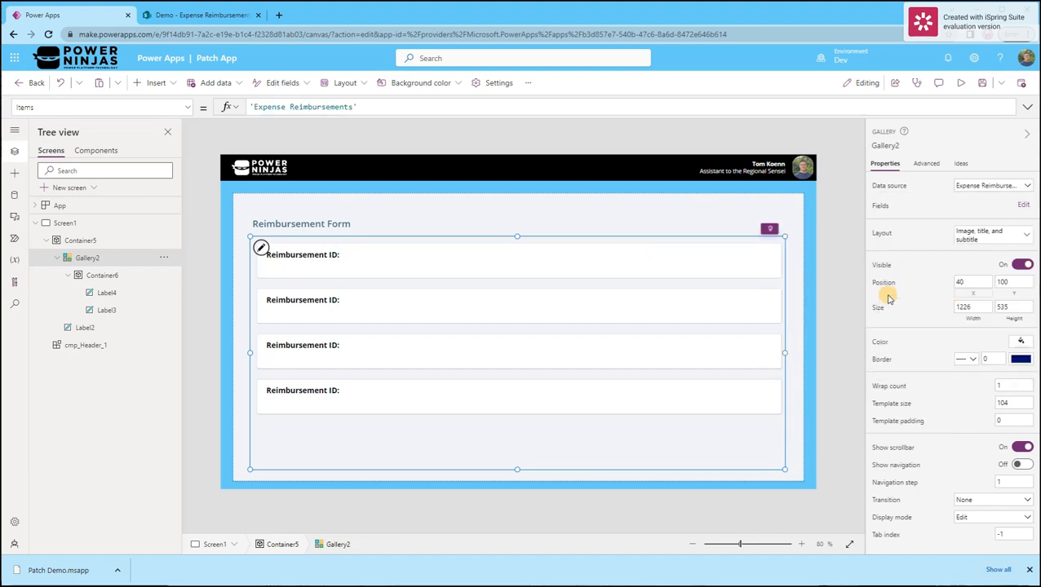
Step: Duplicate the "Reimbursement ID:" label and its value label inside the template container, placing the copies directly below at Y 43
left_click(360, 275)
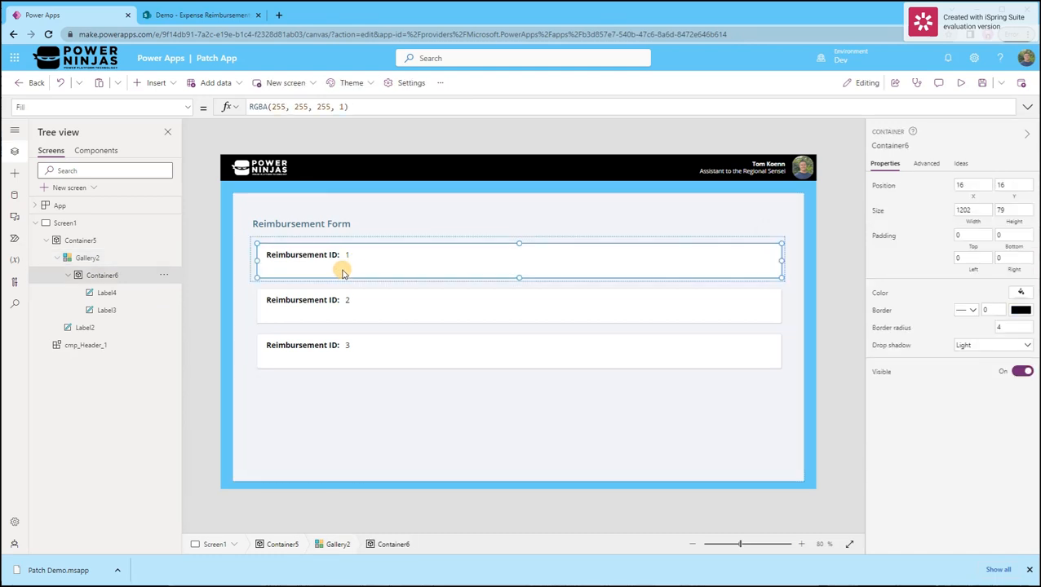
left_click(163, 84)
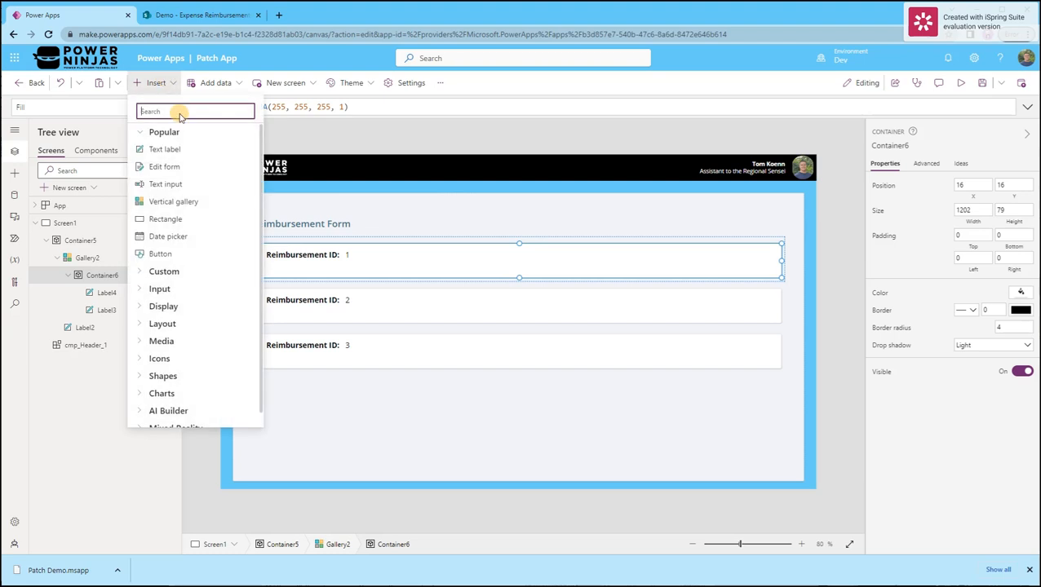
left_click(303, 253)
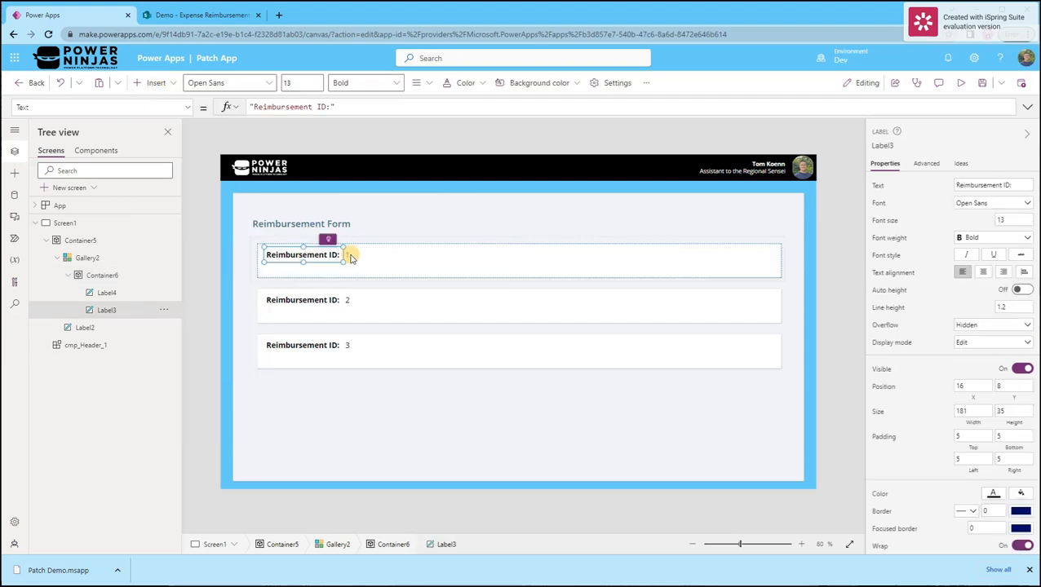
left_click(349, 256, "shift")
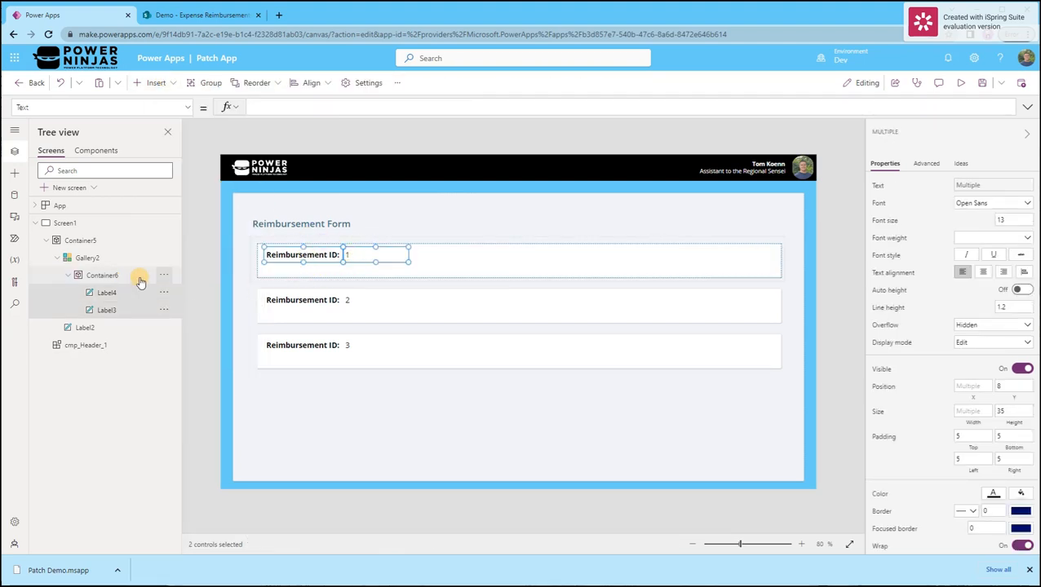
key("ctrl+v")
left_click_drag(324, 265, 314, 267)
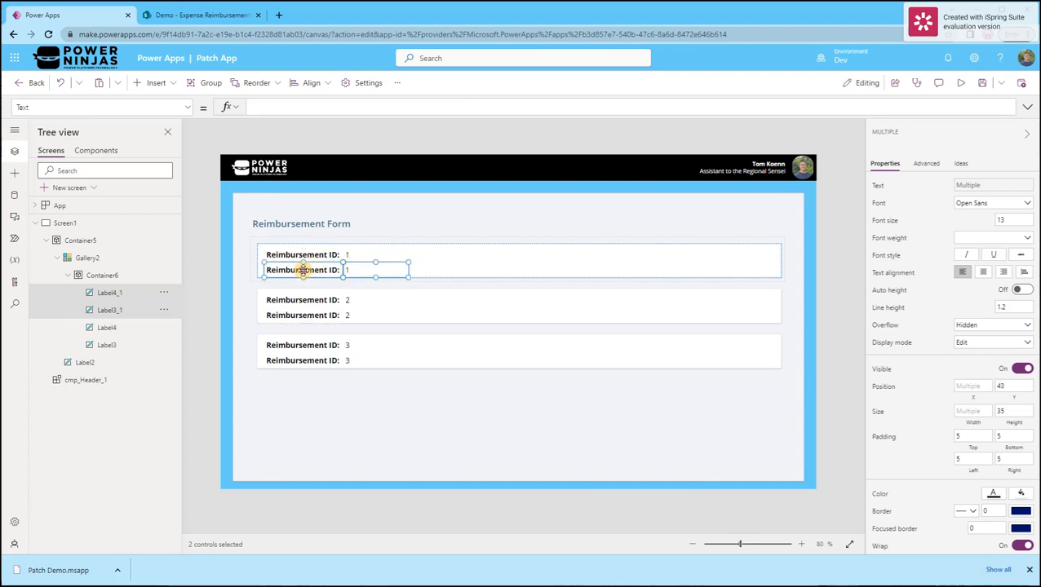
Step: Change the copied caption to "Title:" and set the formula of its value label to ThisItem.Title
double_click(302, 270)
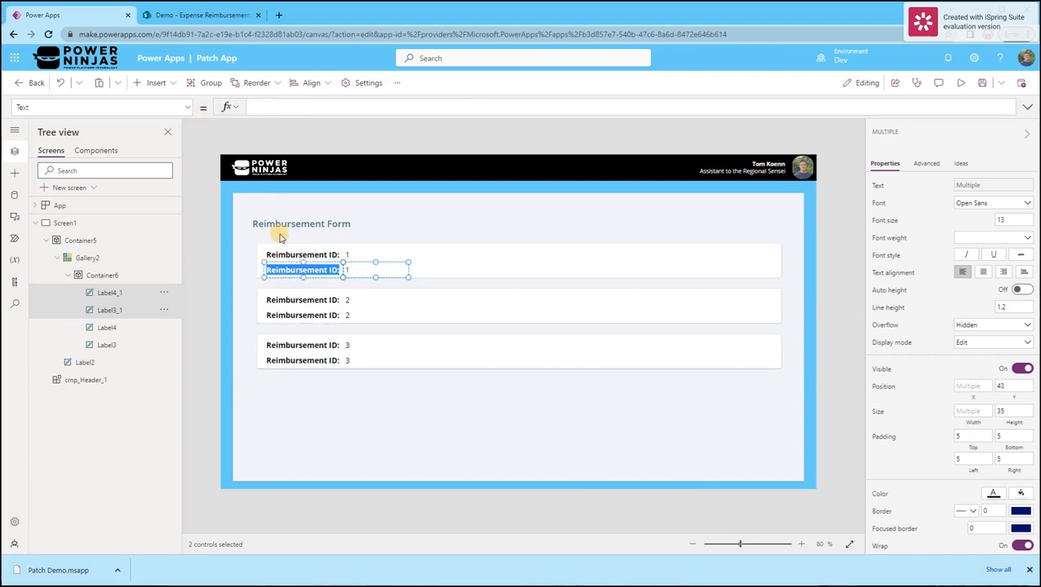
type("Title:")
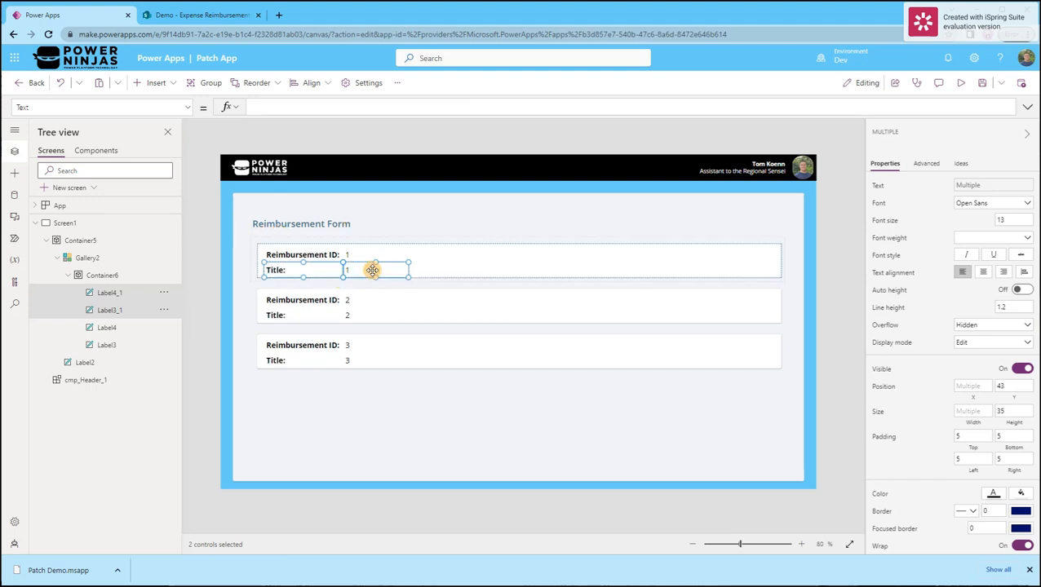
left_click(398, 450)
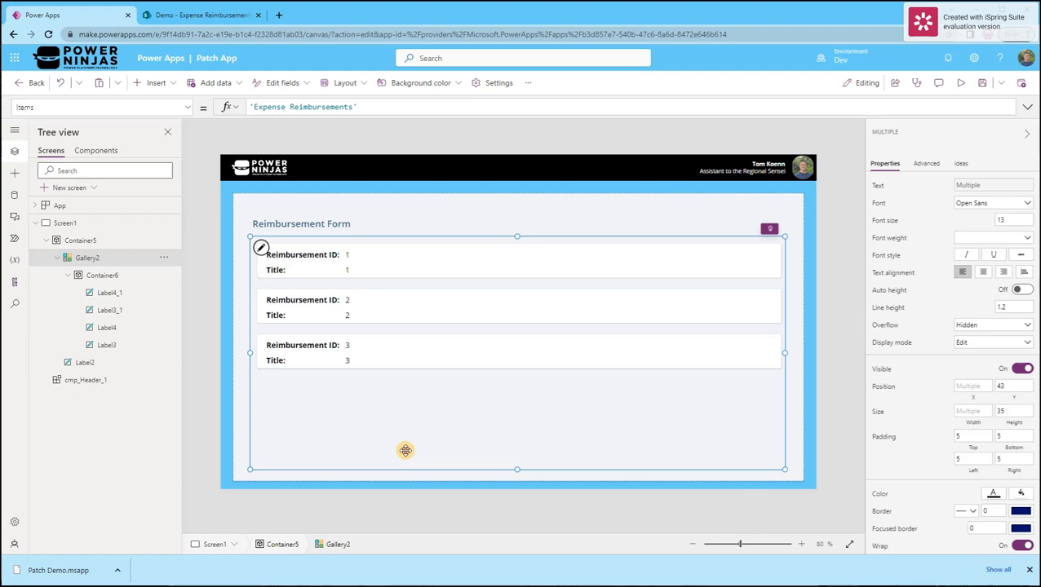
left_click(349, 268)
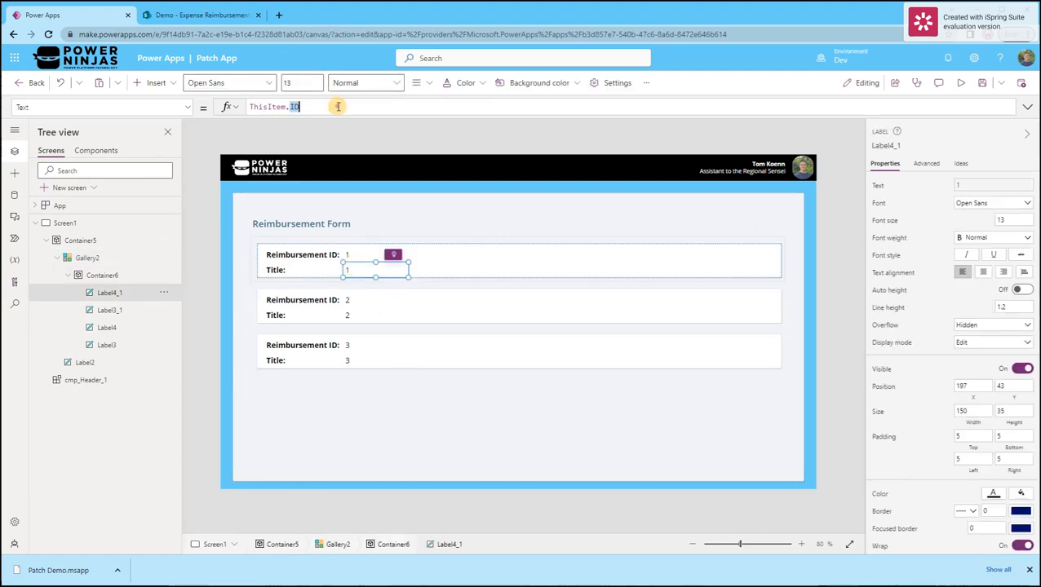
type("Title")
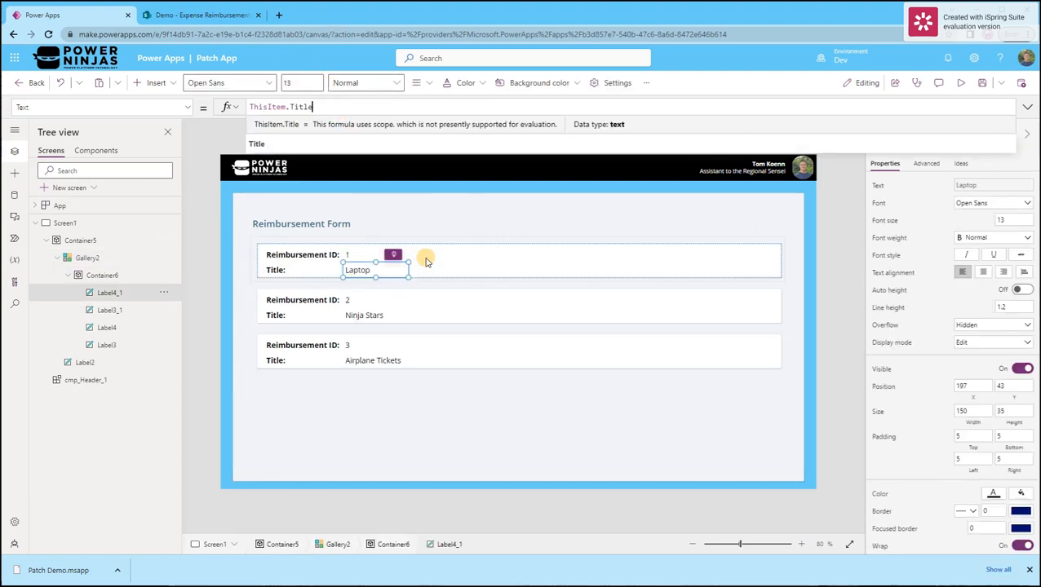
left_click(443, 407)
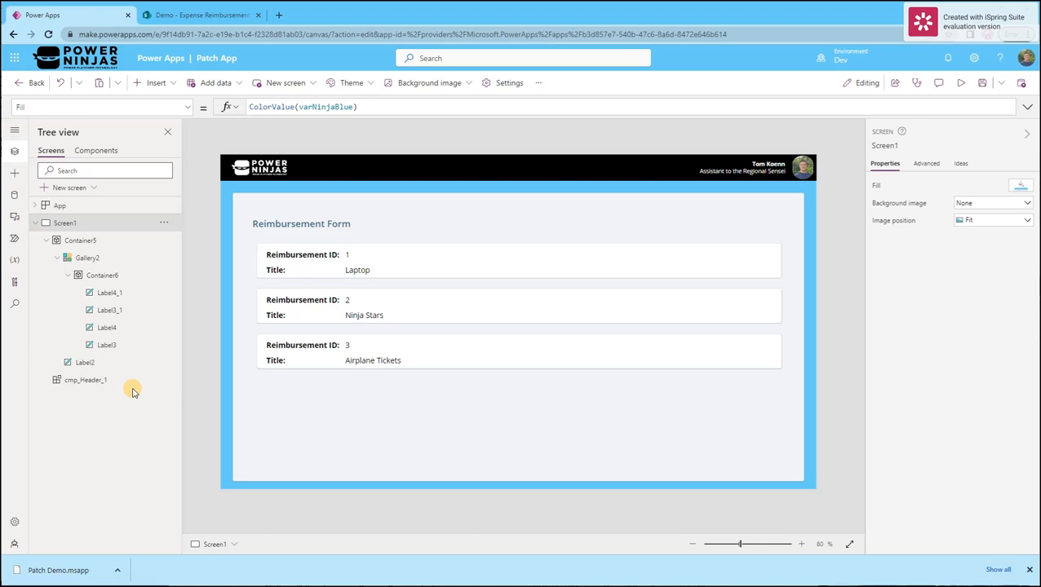
Step: Duplicate Screen1 and delete the gallery from the container on the duplicated screen
left_click(162, 227)
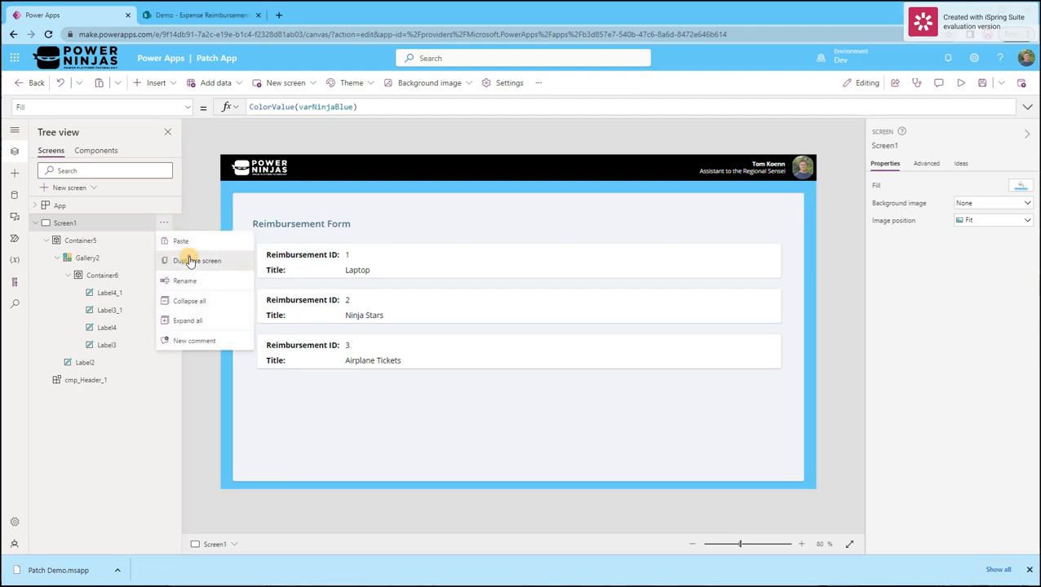
left_click(188, 260)
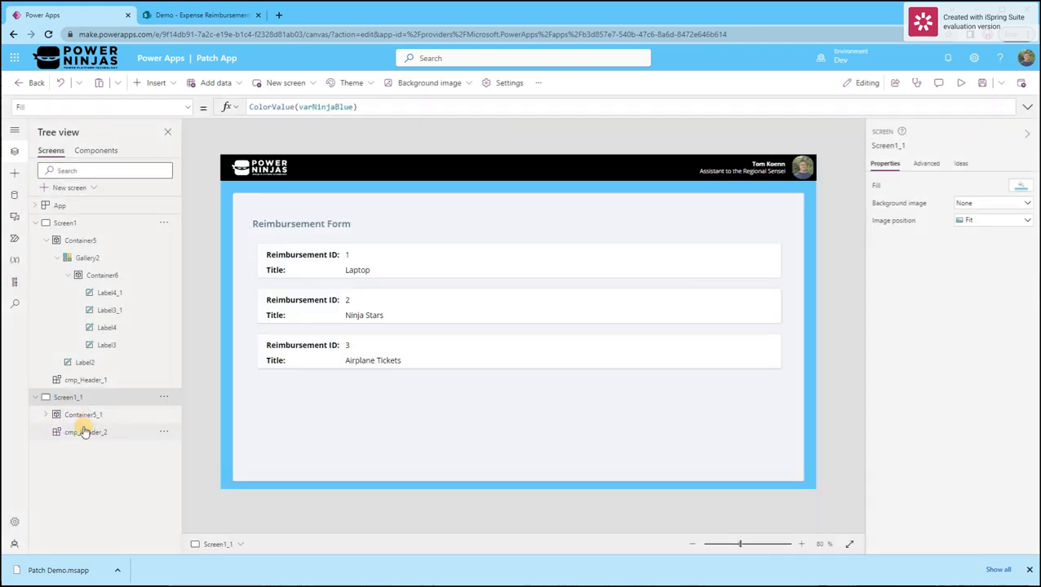
left_click(91, 422)
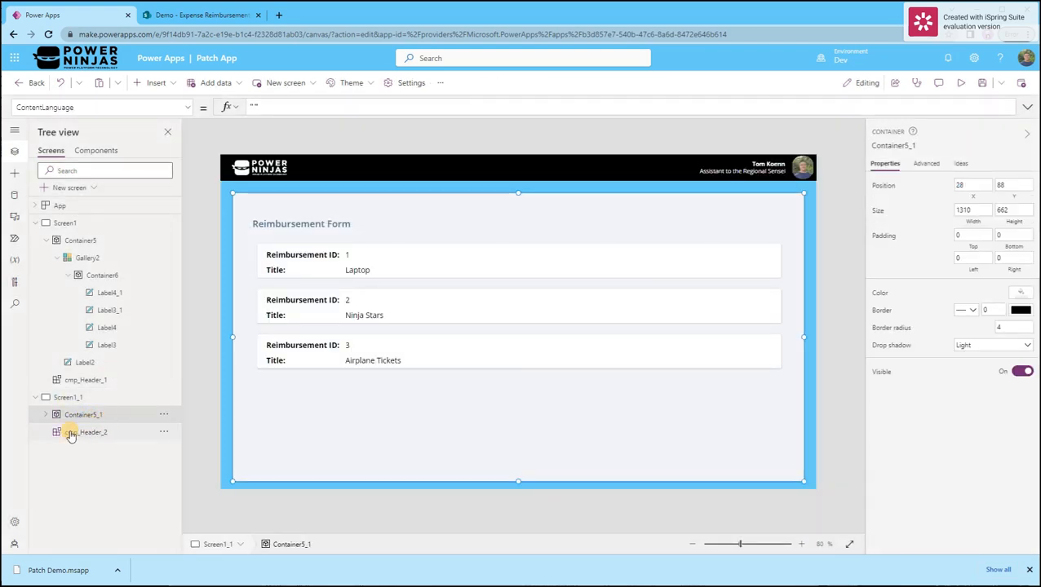
left_click(46, 415)
left_click(77, 432)
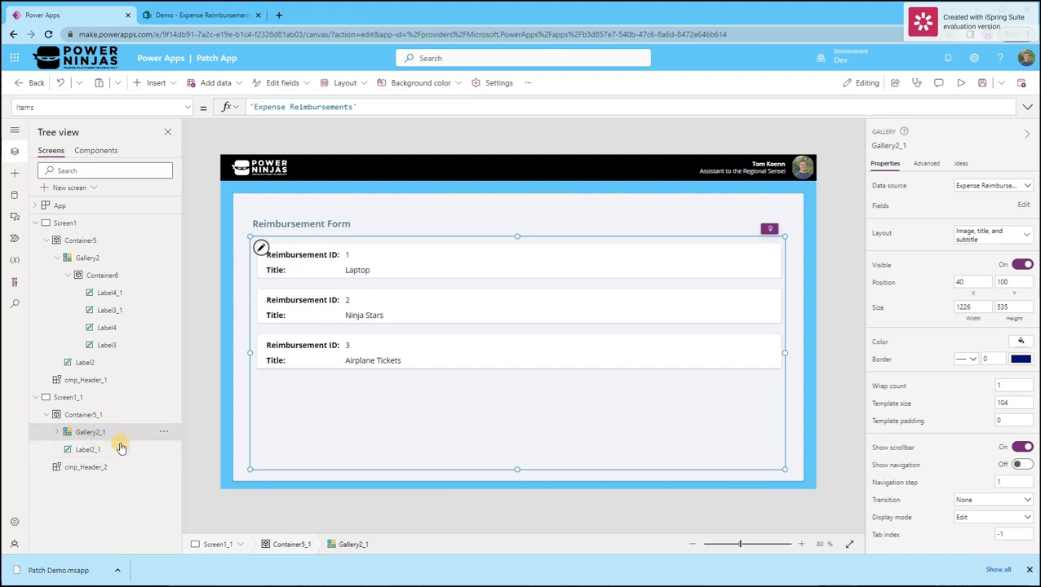
key("Delete")
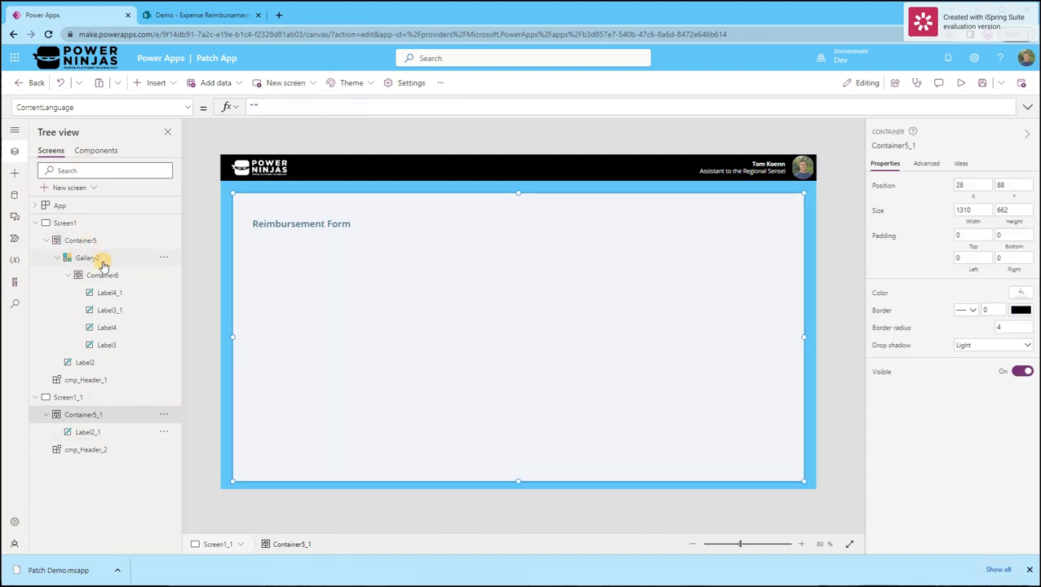
Step: Insert a rectangle in the Screen1 gallery template at X 16, Y 16, sized about 1202 by 79 to cover the row container
left_click(102, 263)
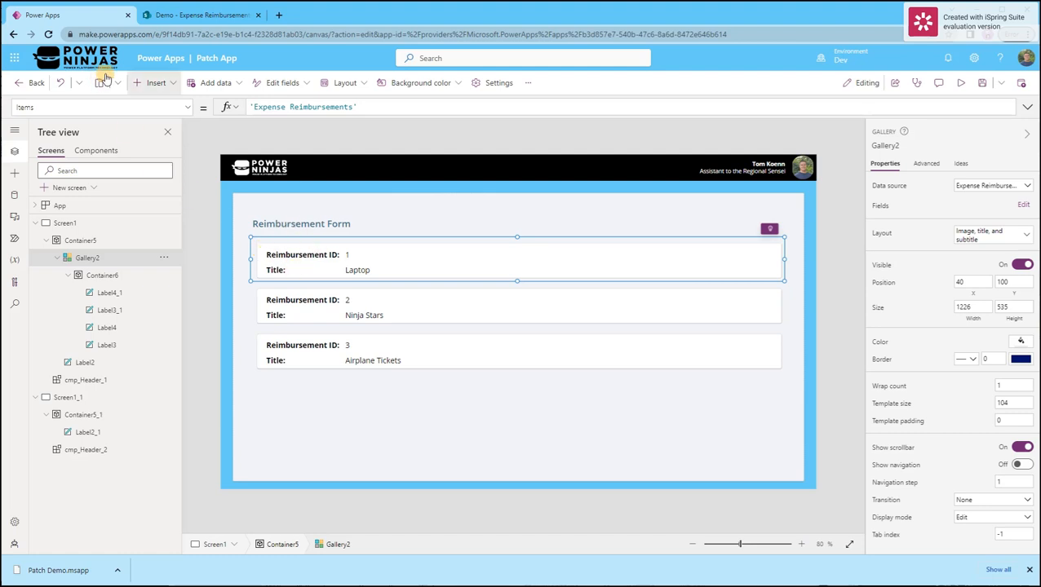
left_click(144, 88)
type("rec")
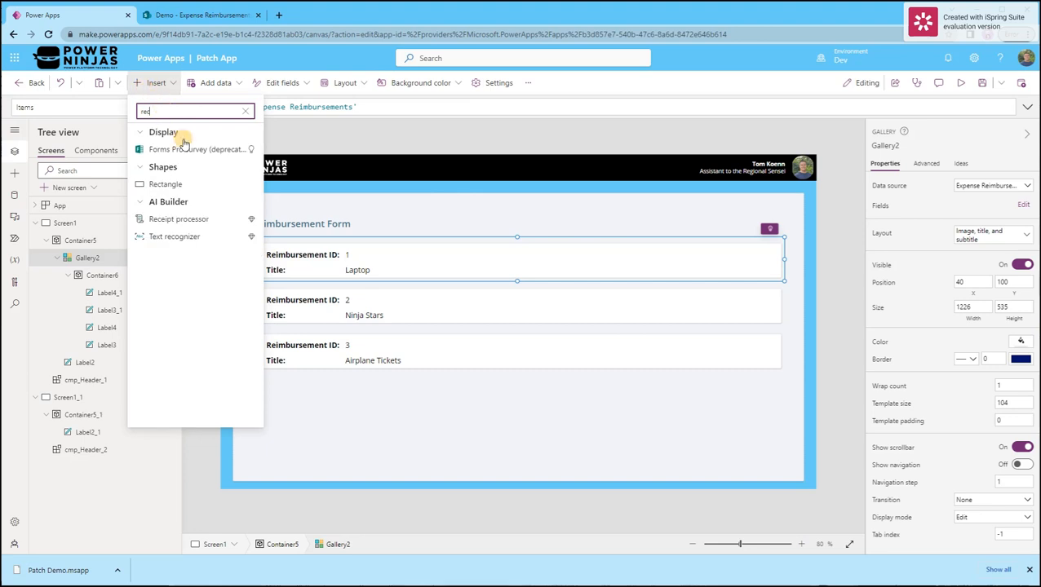
left_click(188, 190)
left_click_drag(268, 237, 258, 244)
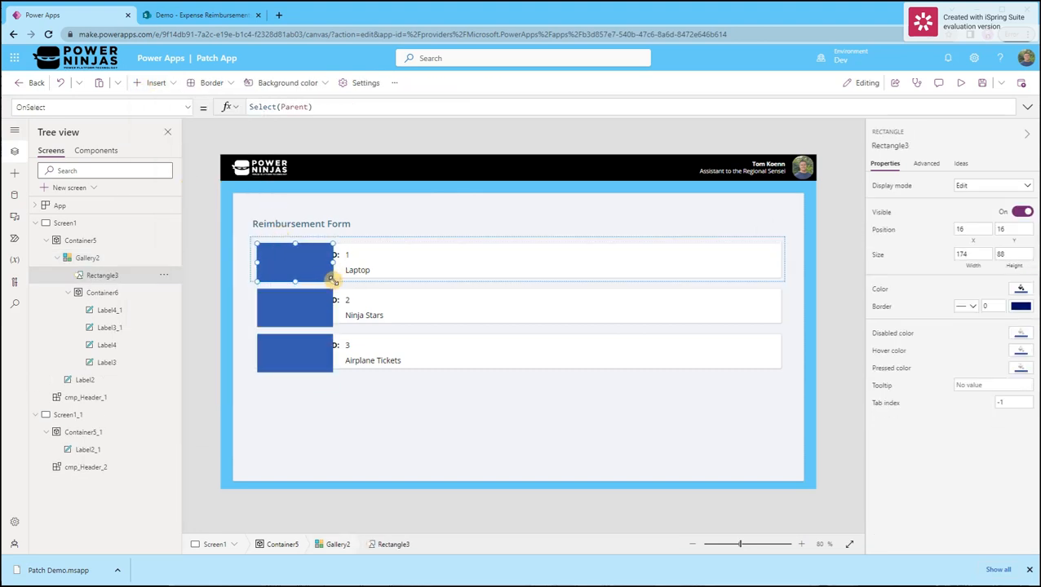
left_click_drag(333, 279, 781, 274)
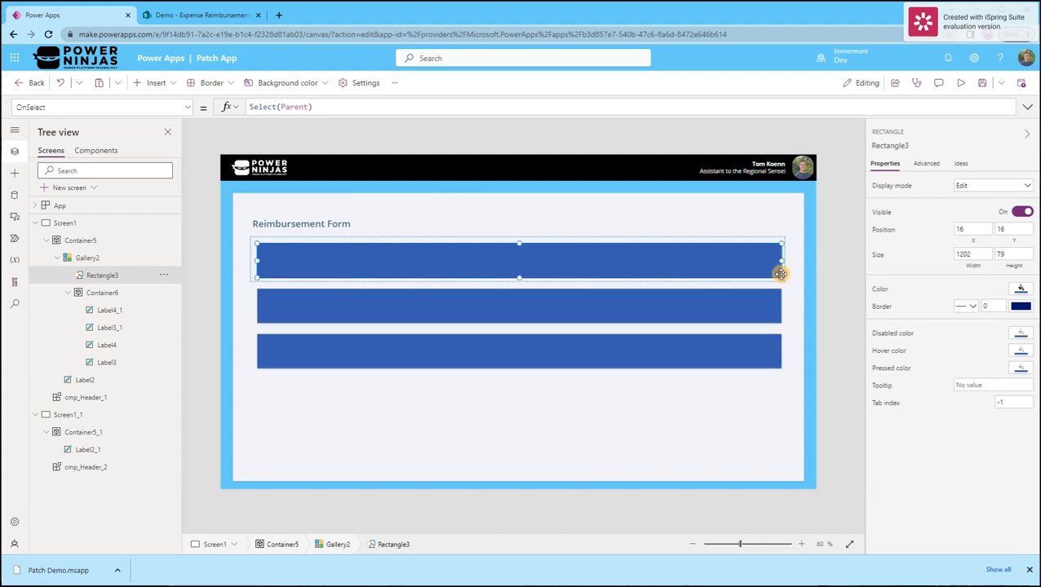
Step: Make the gallery rectangle transparent by setting its Fill to RGBA(56, 96, 178, 0)
left_click(186, 107)
scroll(122, 192, "up", 5)
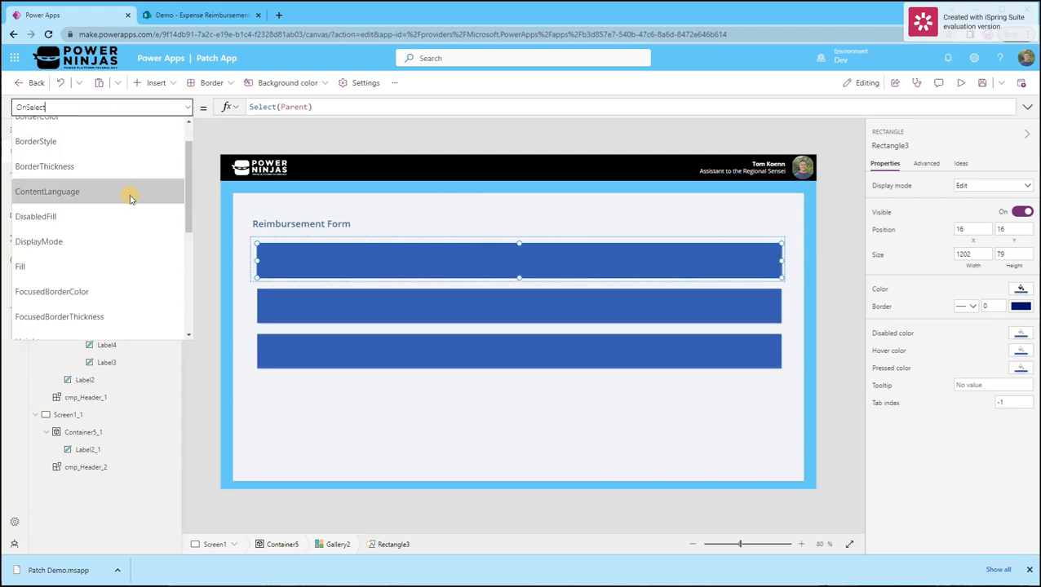
left_click(147, 277)
double_click(335, 107)
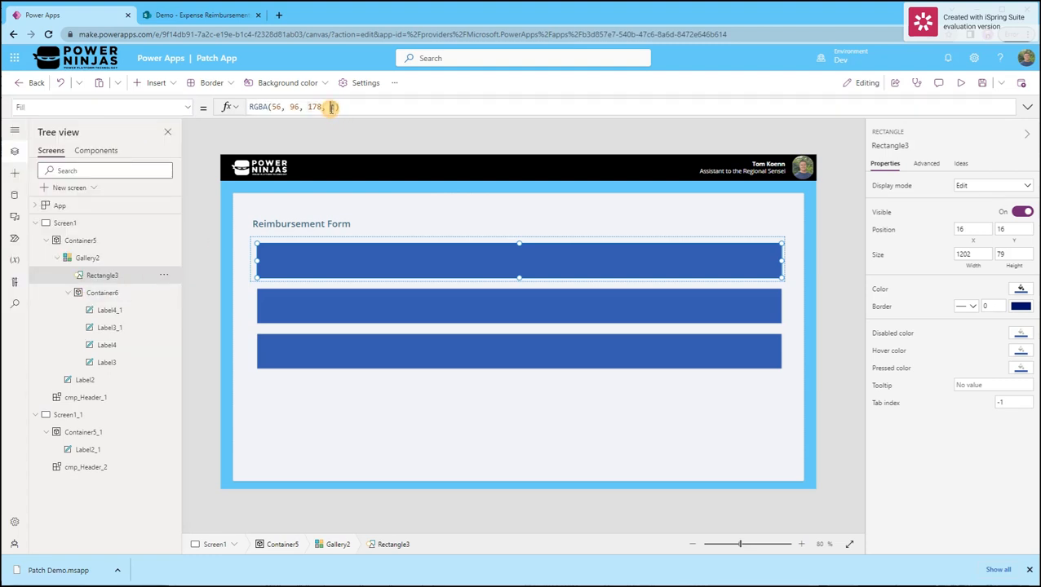
type("0")
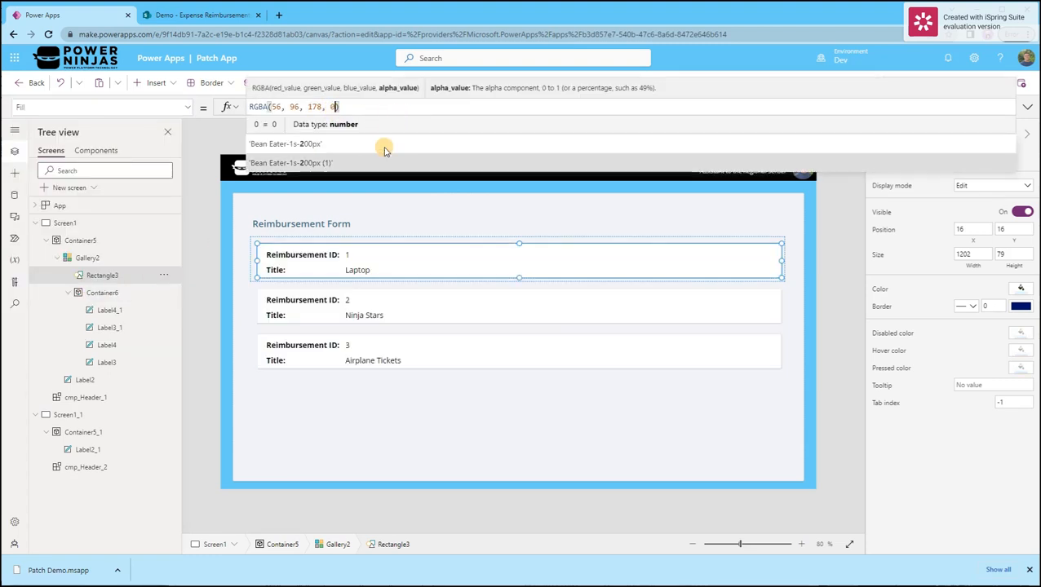
Step: Replace the gallery rectangle's OnSelect formula with Set(varSelectedItem, ThisItem);
left_click(110, 276)
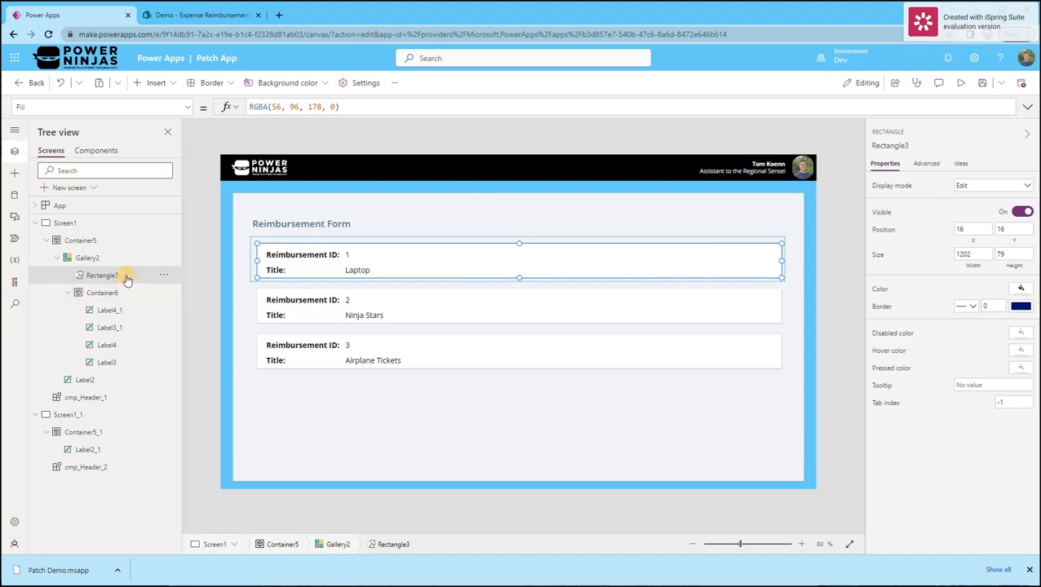
left_click(186, 107)
scroll(147, 218, "down", 3)
scroll(148, 217, "down", 2)
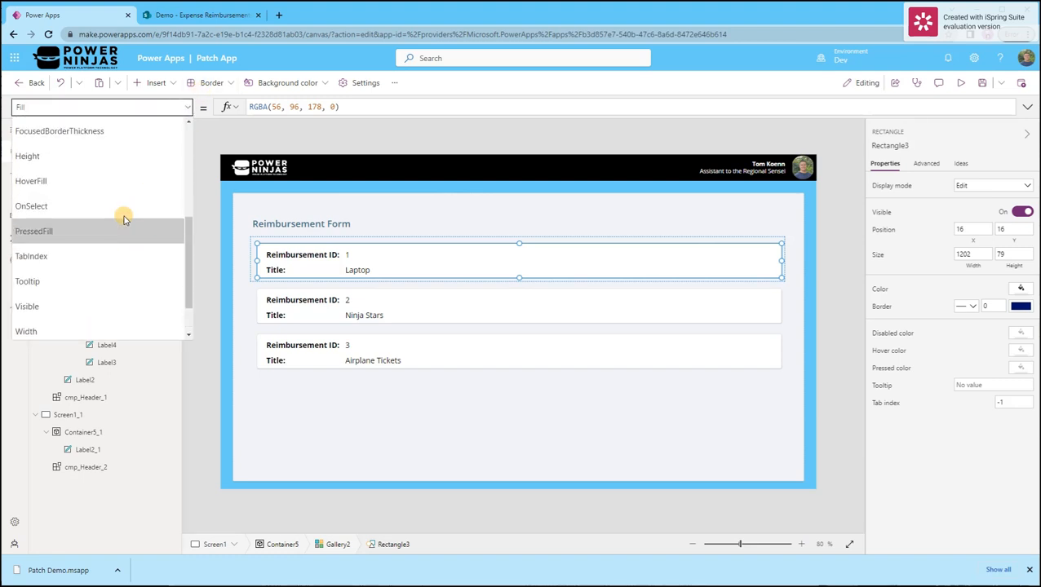
left_click(135, 209)
left_click(342, 106)
key("ctrl+a")
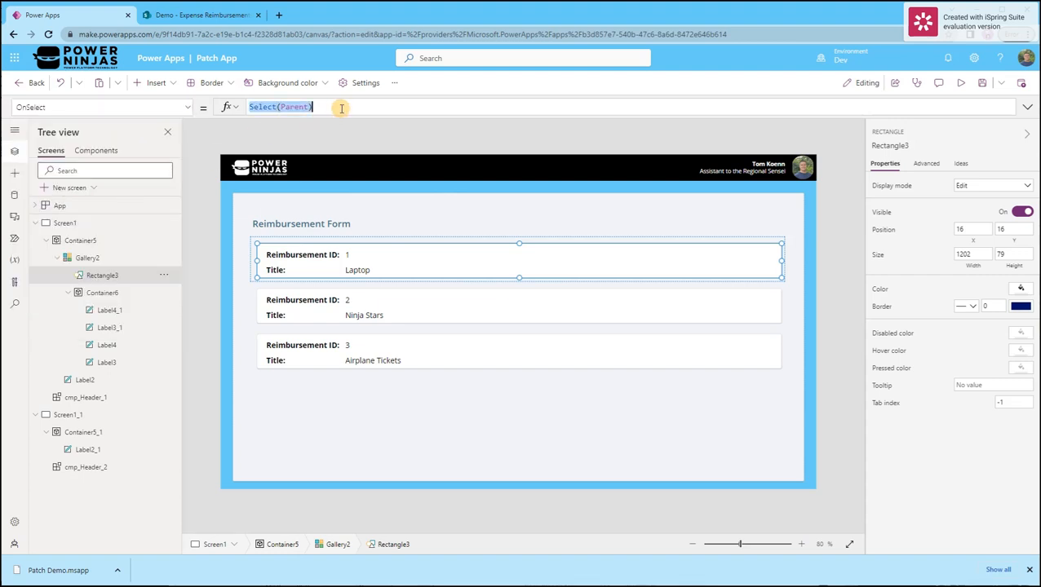
type("Set(")
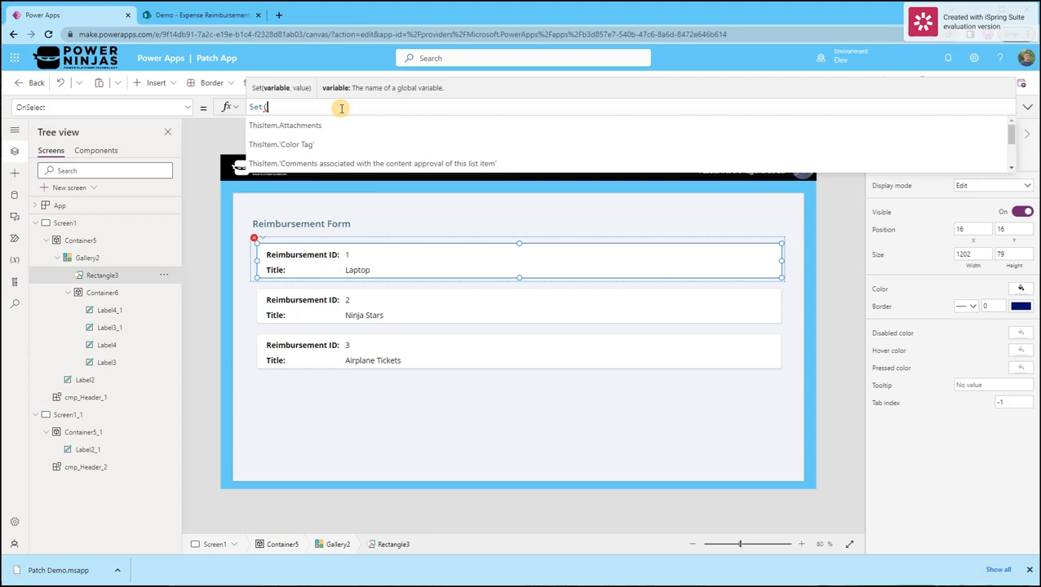
type("varSelected")
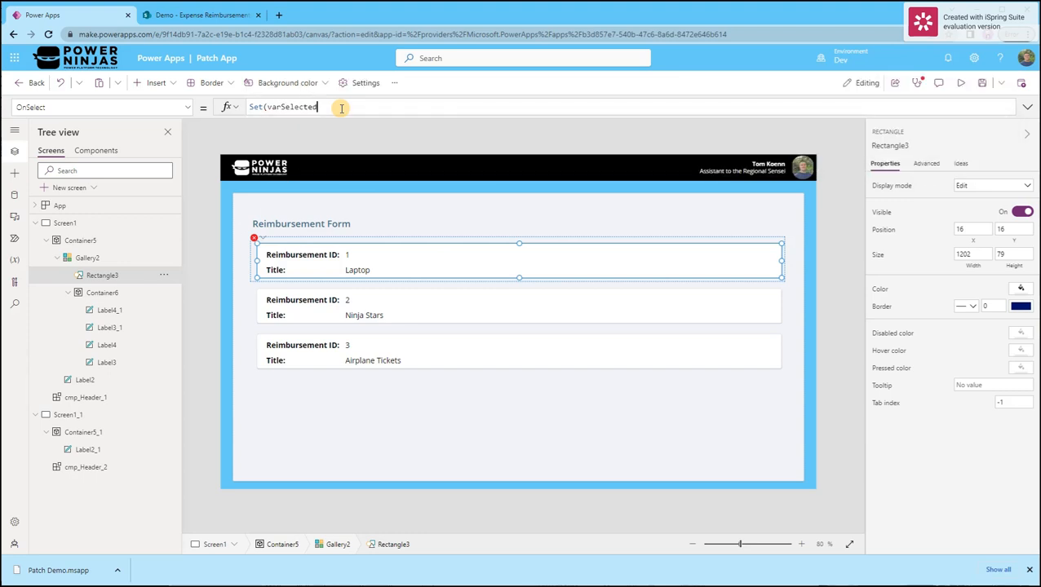
type("Item,")
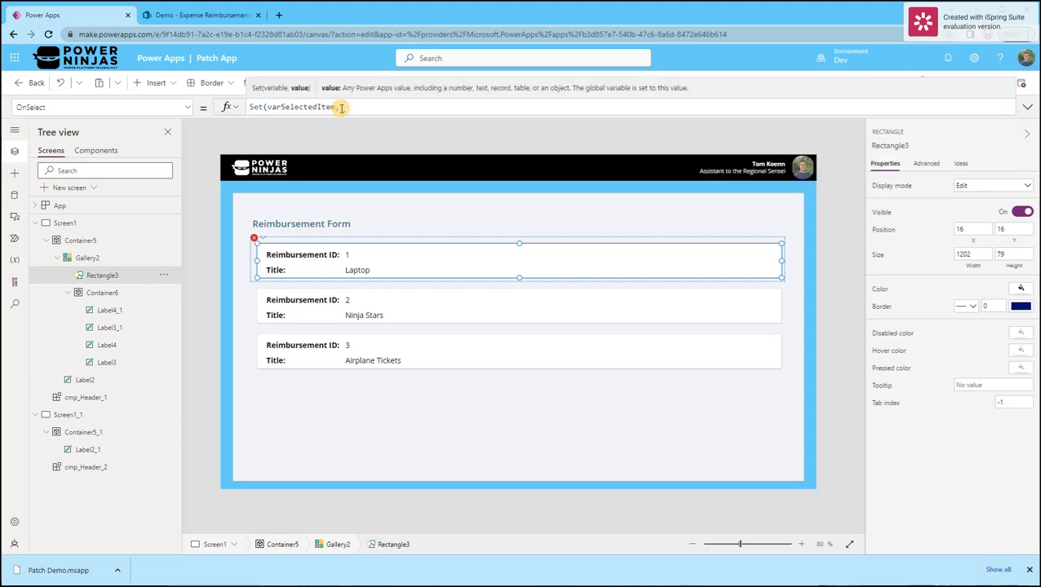
type(" ThisItem")
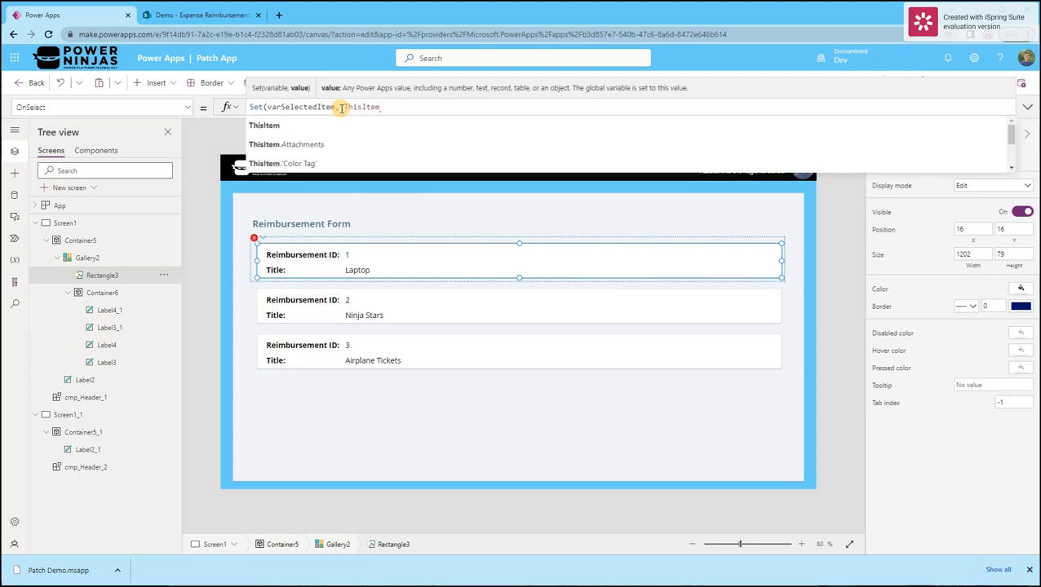
type("); ")
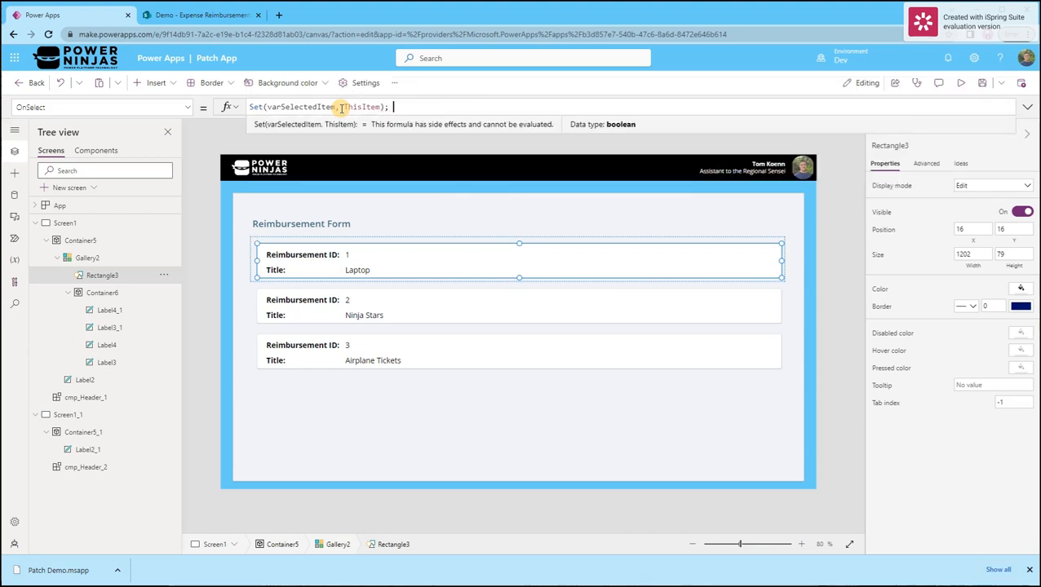
Step: Append Navigate(Screen1_1, ScreenTransition.Fade) to the rectangle's OnSelect formula
type("Nav")
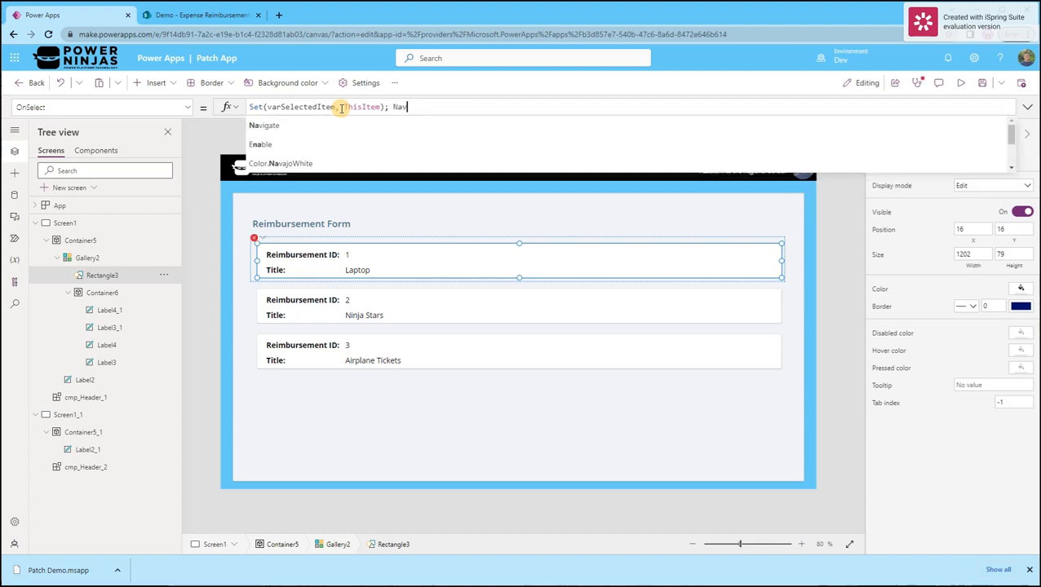
type("igate")
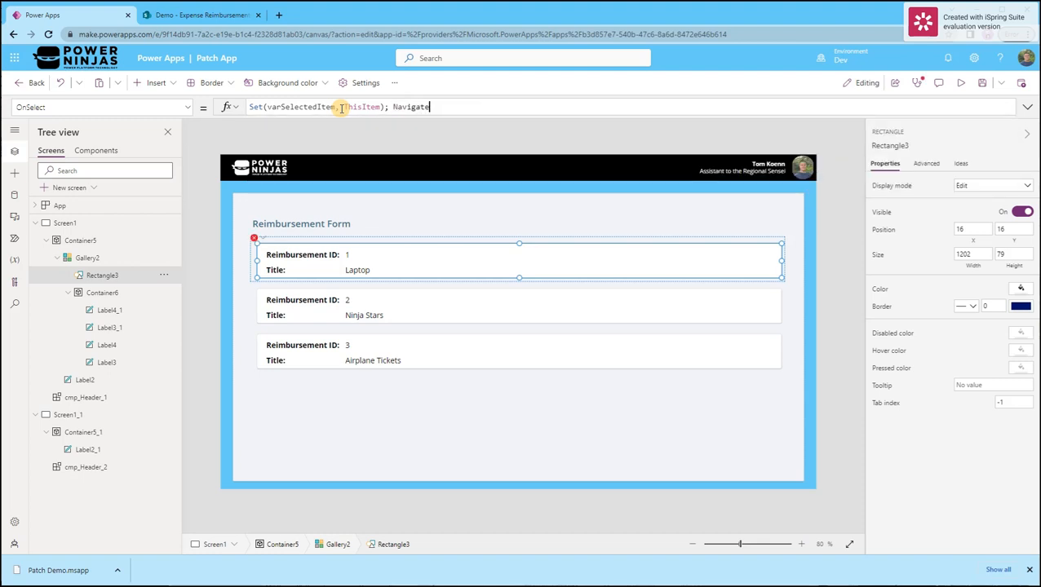
key("BackSpace")
type("e")
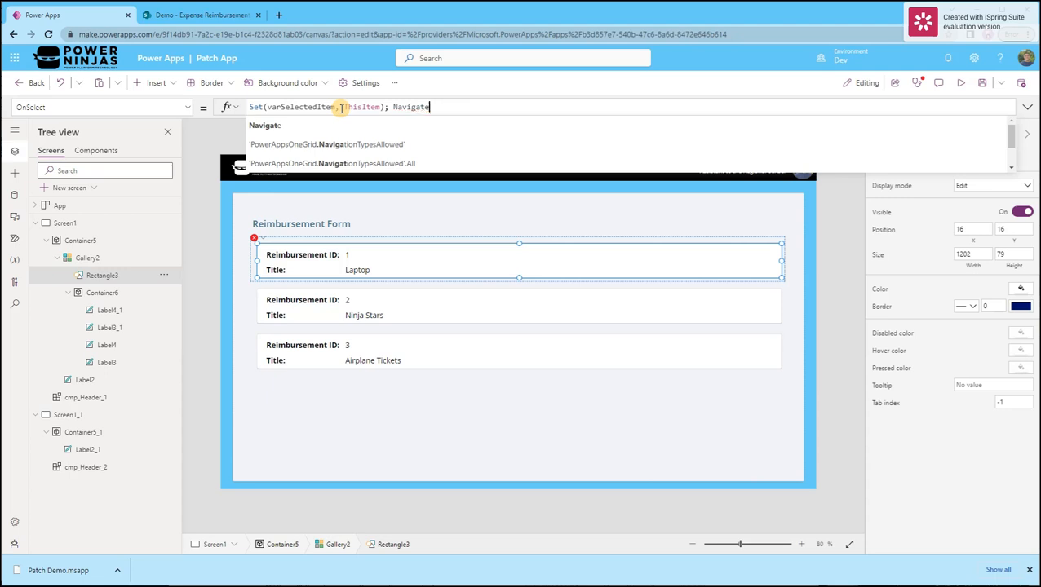
type("(Sc")
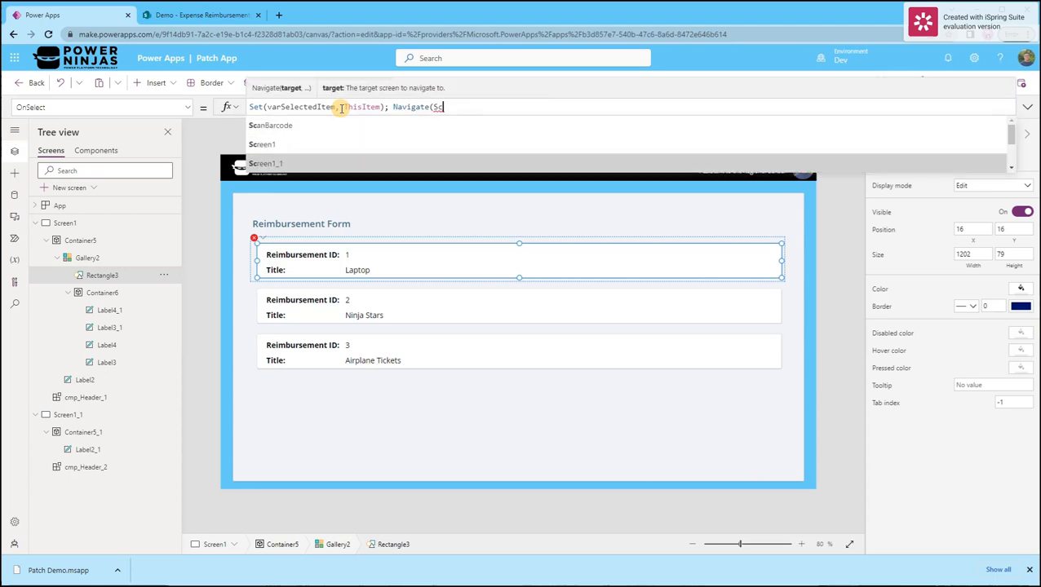
key("Tab")
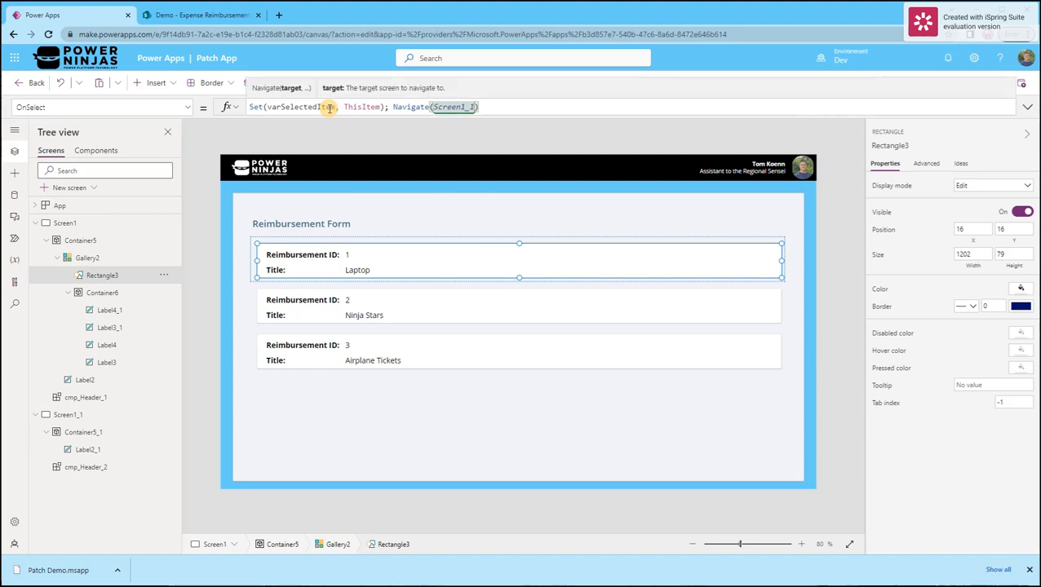
type(", Fade")
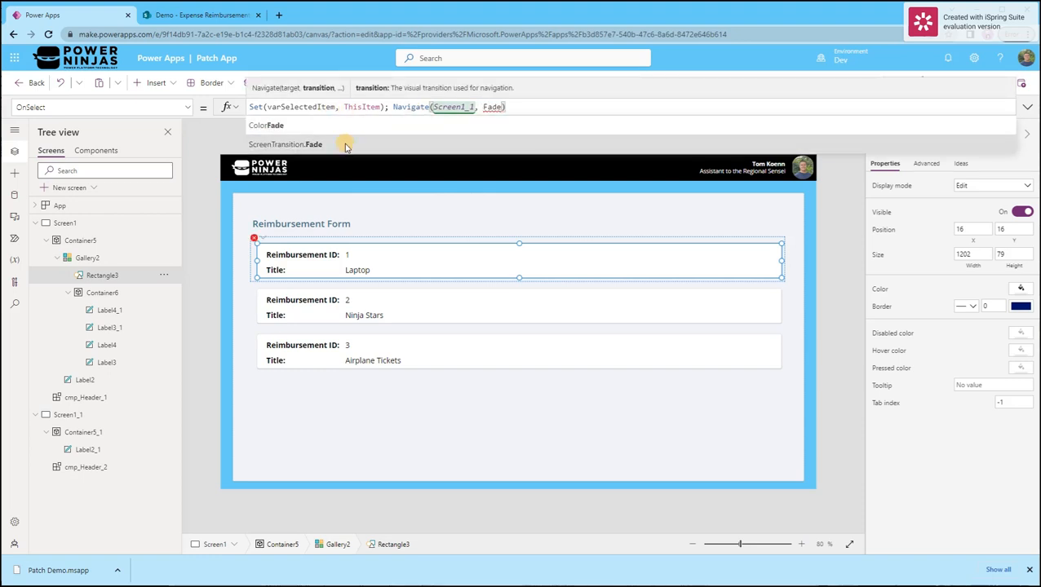
key("Tab")
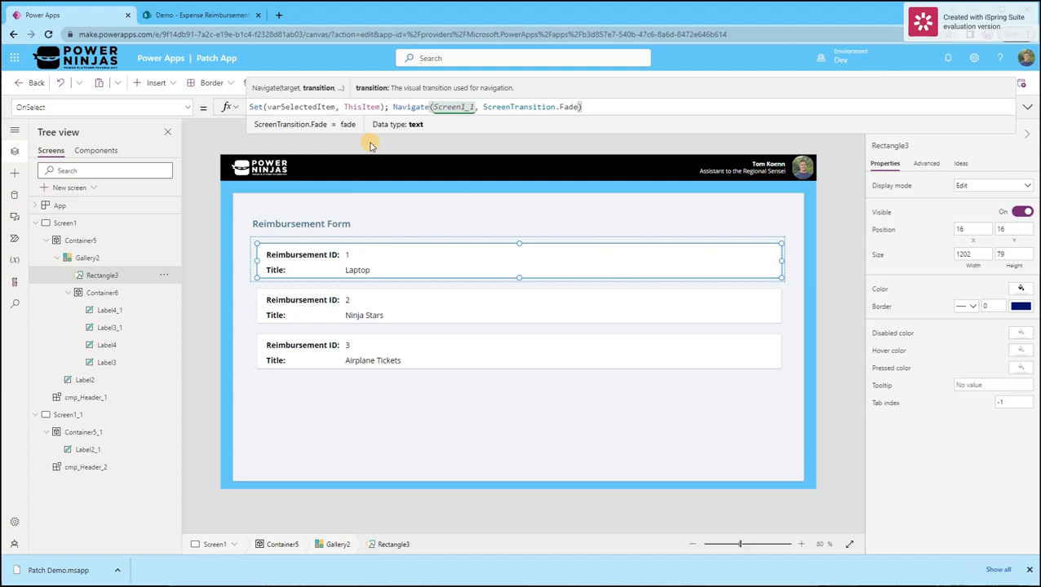
Step: Preview the app, open the Laptop entry from the gallery to test the navigation, and exit the preview
left_click(968, 79)
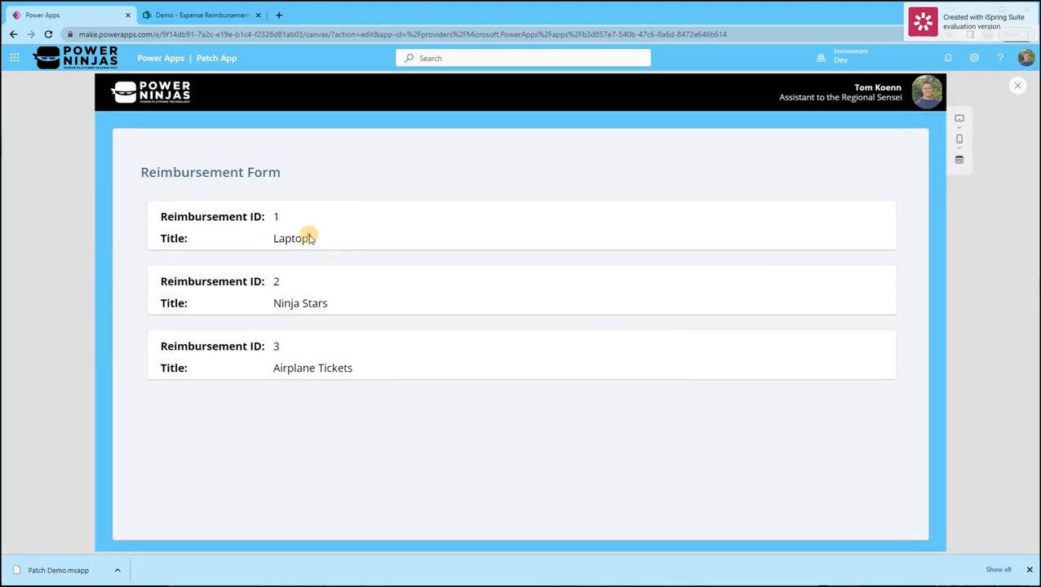
left_click(309, 238)
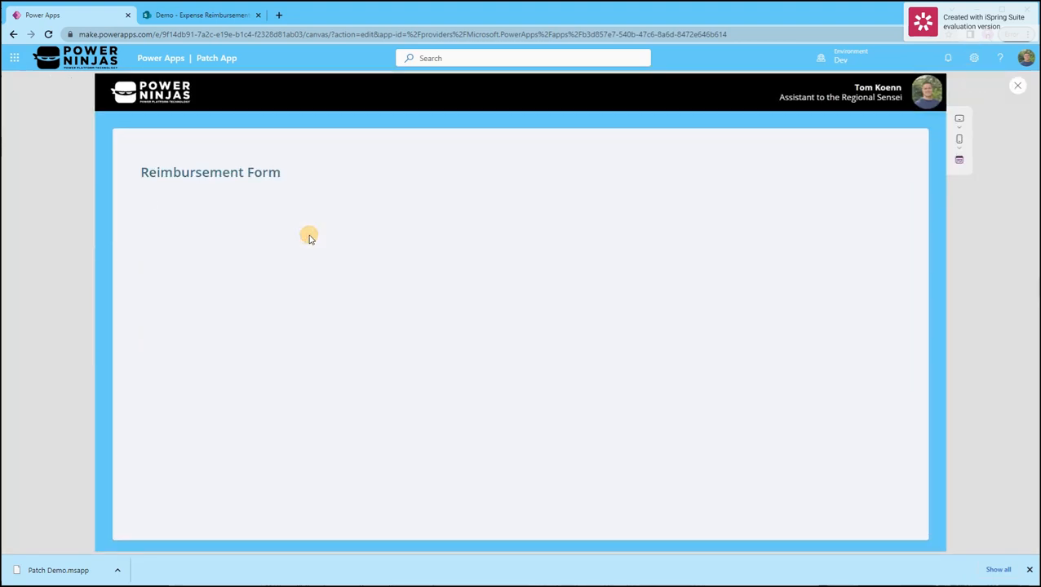
left_click(1020, 87)
left_click(618, 355)
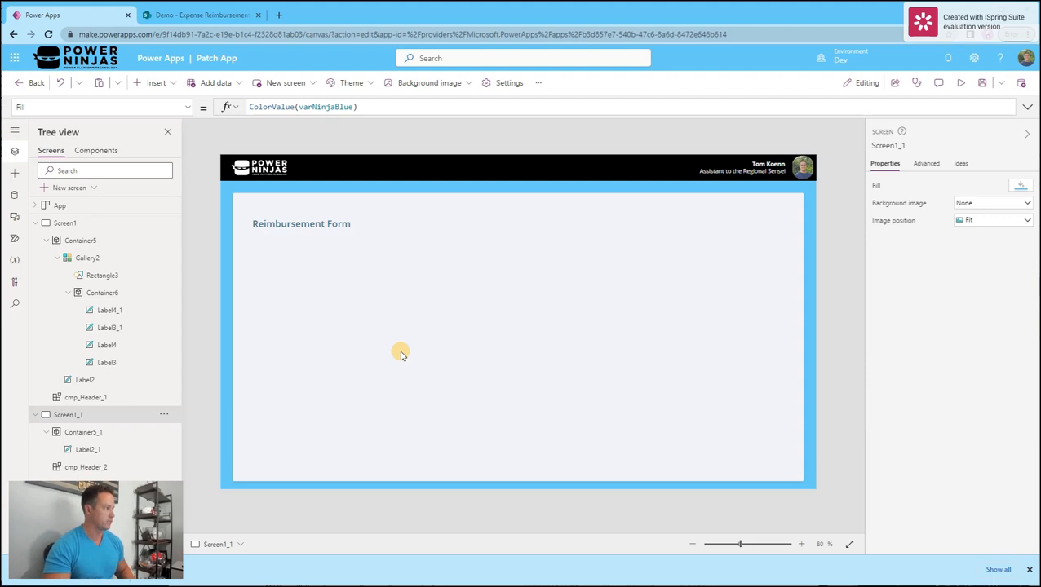
Step: Insert a text label reading "Title" in the Screen1_1 container, placed below the Reimbursement Form heading at X 40, Y 100
left_click(293, 305)
left_click(163, 83)
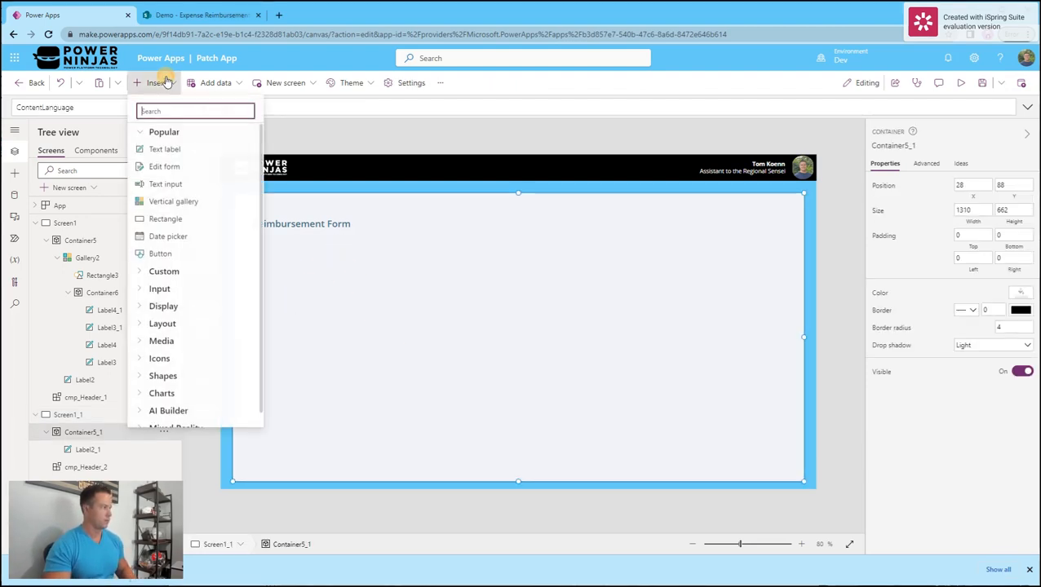
type("label")
left_click(196, 149)
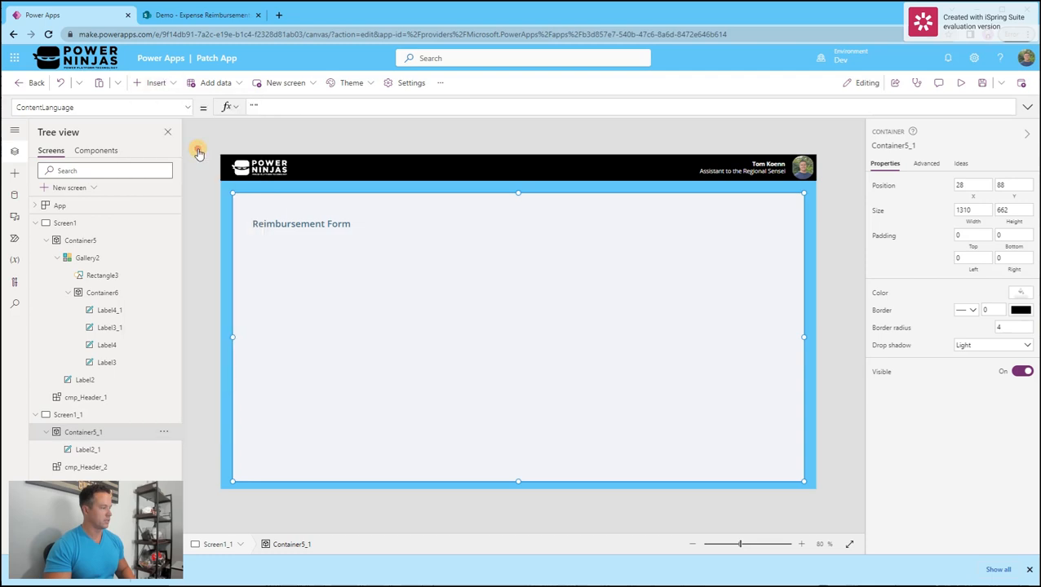
left_click_drag(286, 228, 285, 247)
double_click(282, 246)
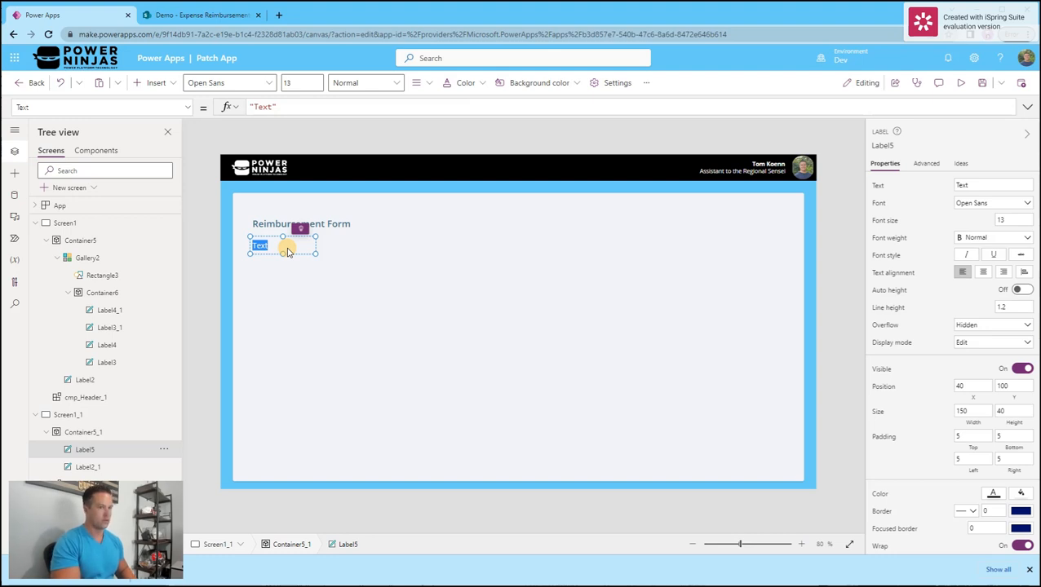
type("Title")
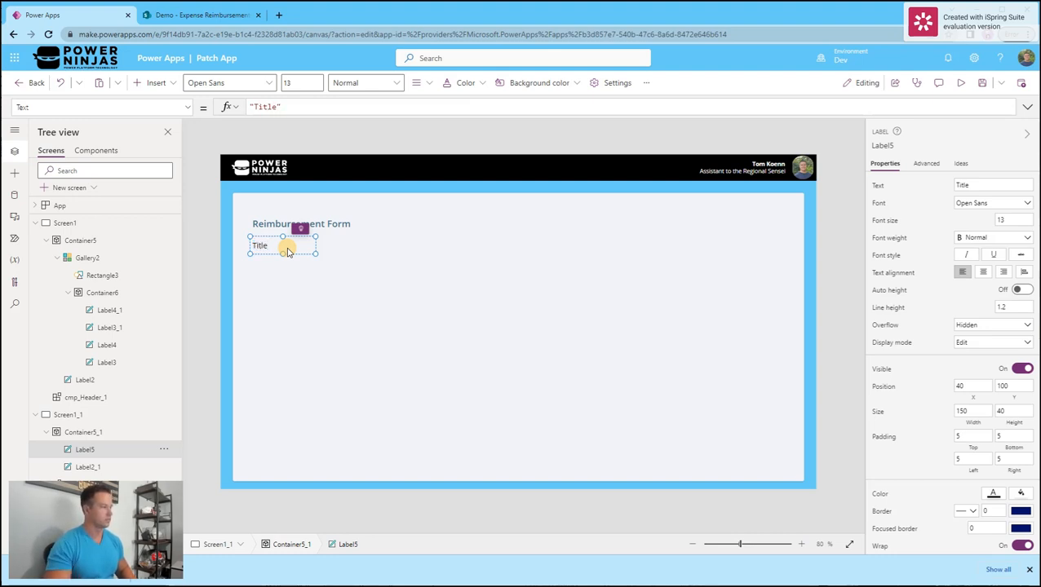
Step: Format the "Title" label with font size 12 and Semibold weight
left_click(999, 217)
type("12")
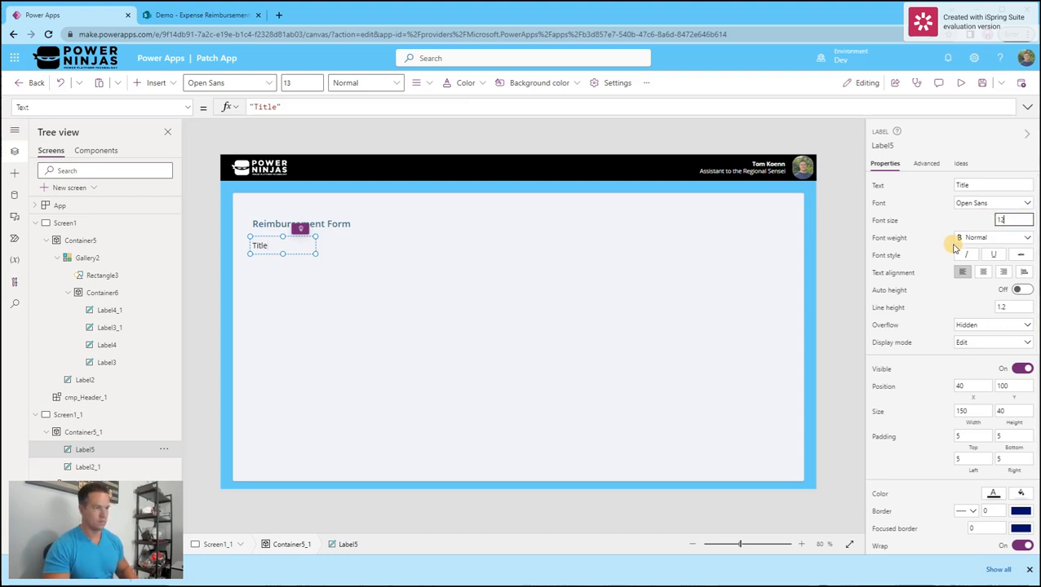
left_click(986, 238)
left_click(979, 265)
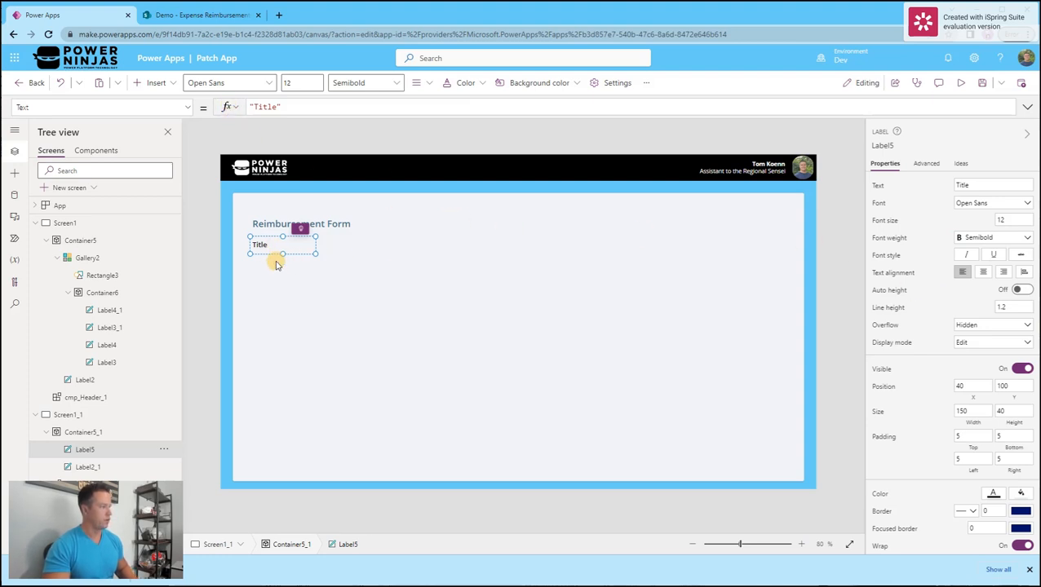
Step: Insert a text input in the container directly below the "Title" label at X 40, Y 140
left_click(155, 82)
left_click(198, 184)
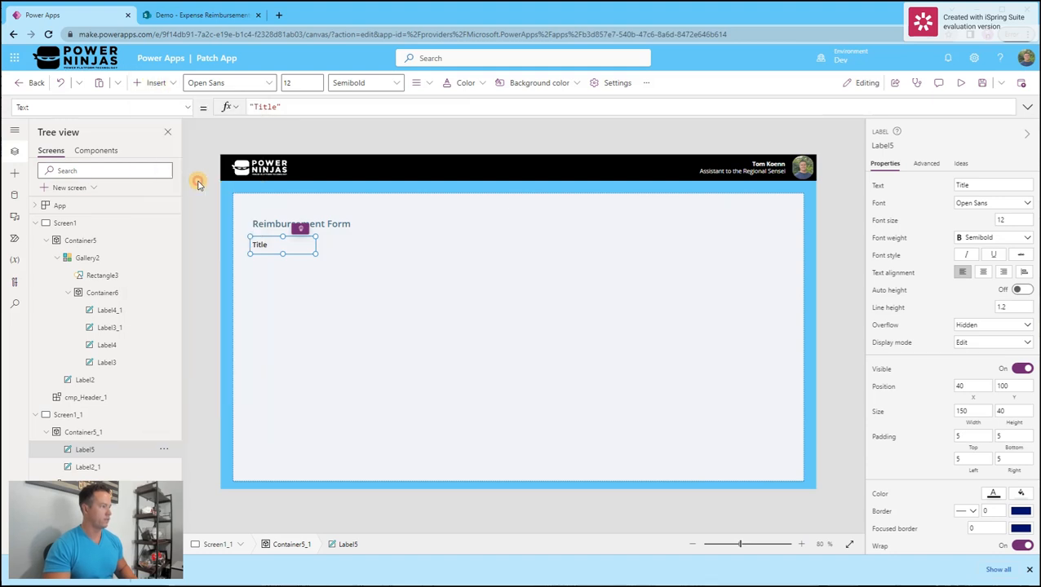
left_click_drag(299, 225, 295, 260)
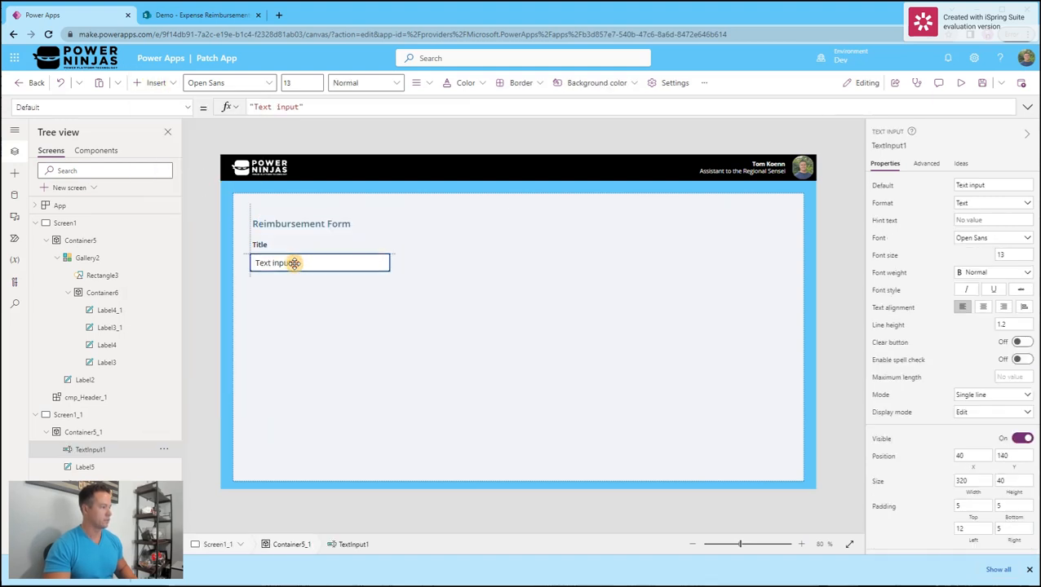
Step: Set the text input's Default formula to varSelectedItem.Title
left_click_drag(337, 105, 248, 107)
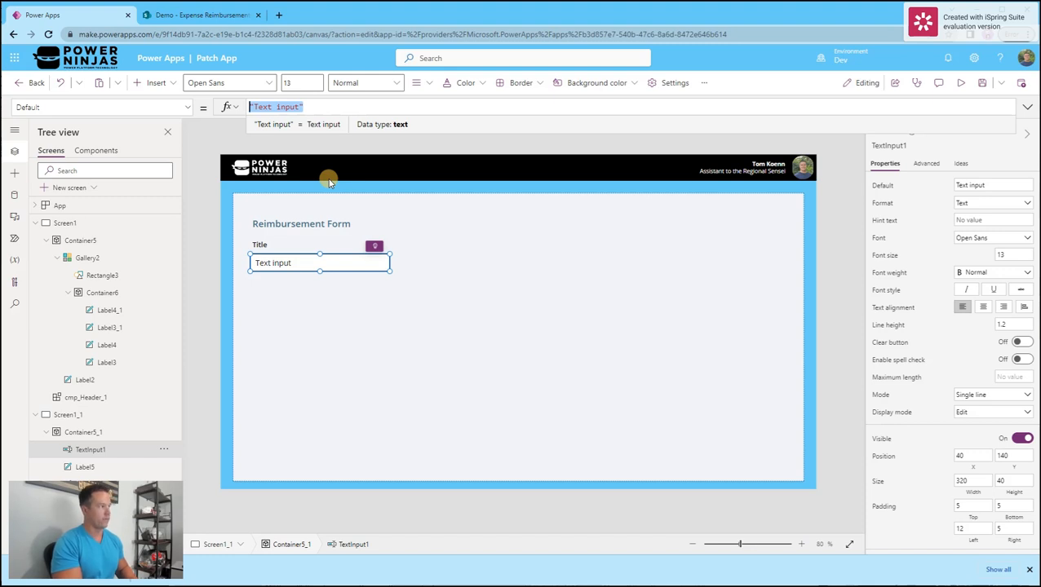
type("varSele")
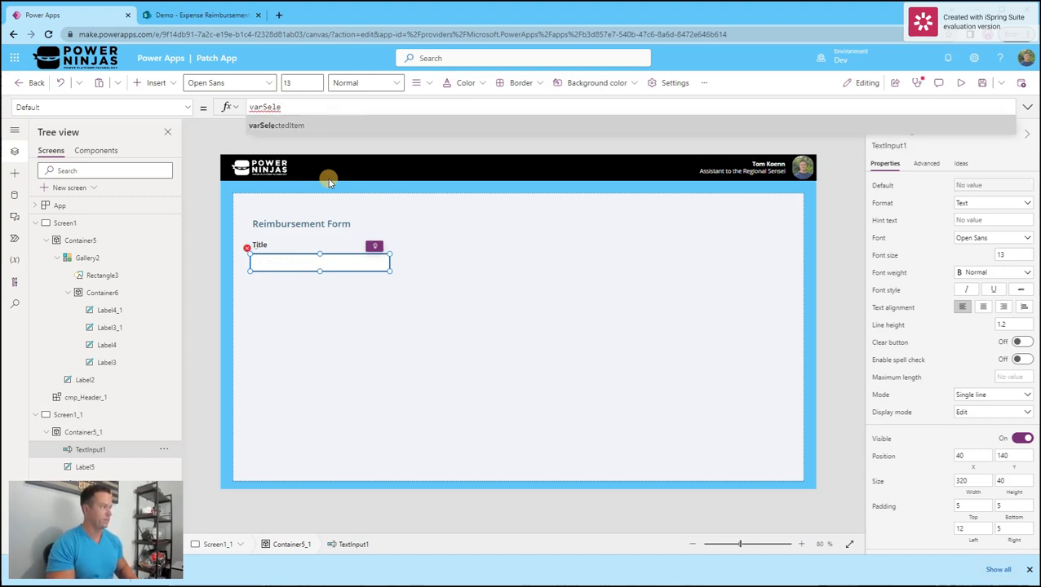
key("Tab")
type(".T")
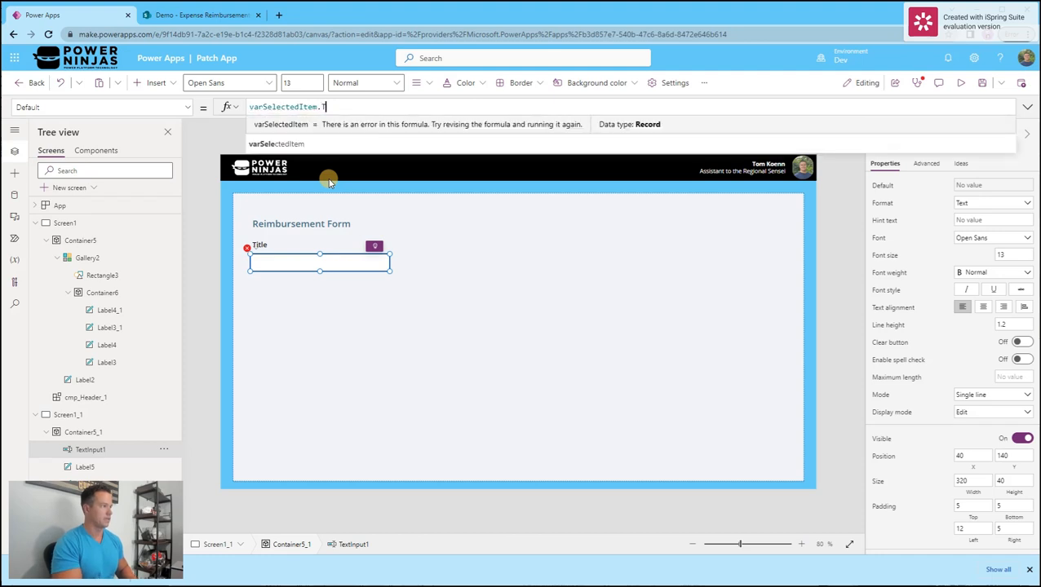
type("itle")
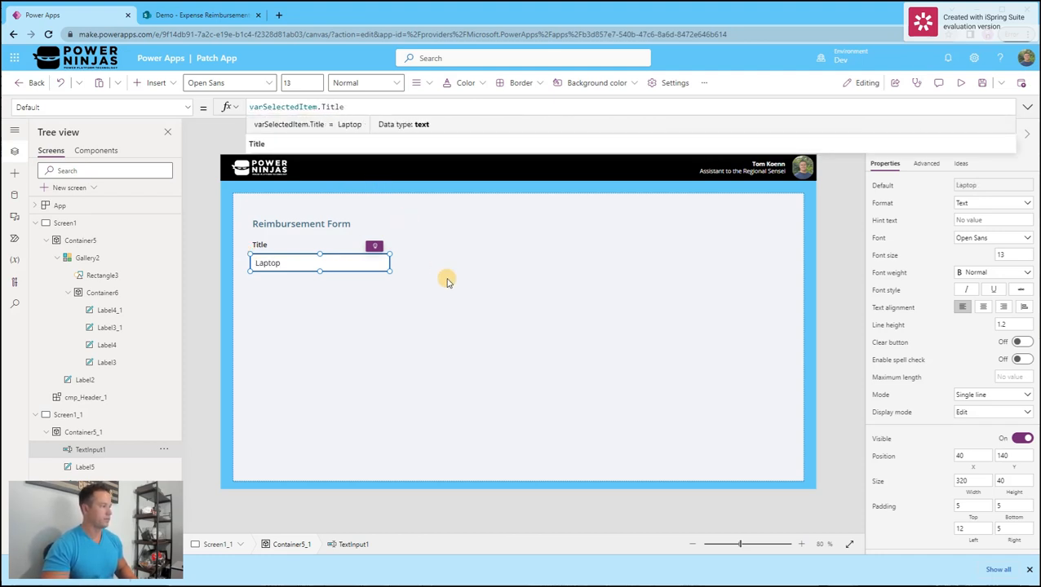
left_click(420, 263)
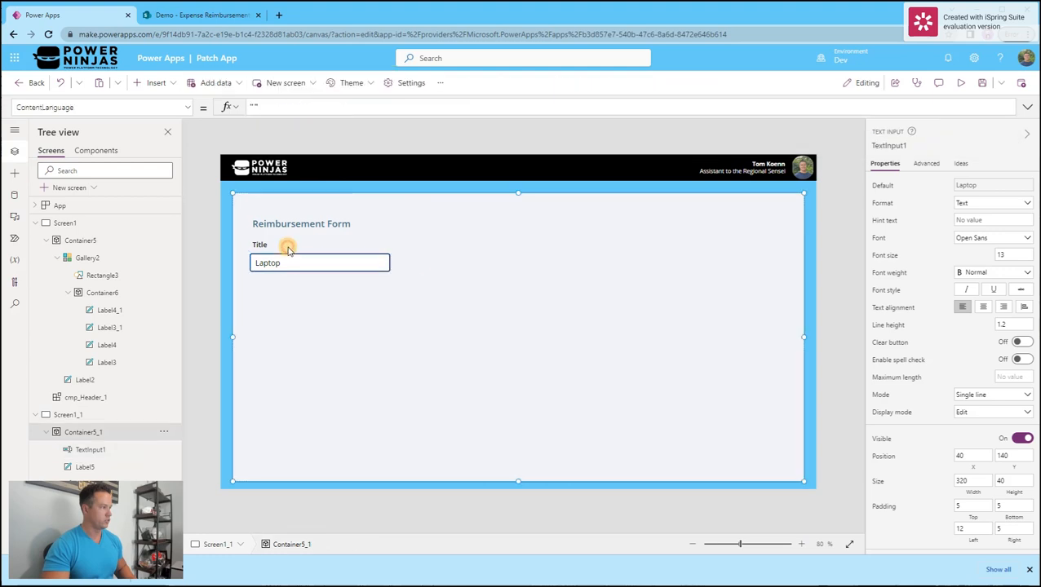
left_click(261, 244)
left_click(448, 248)
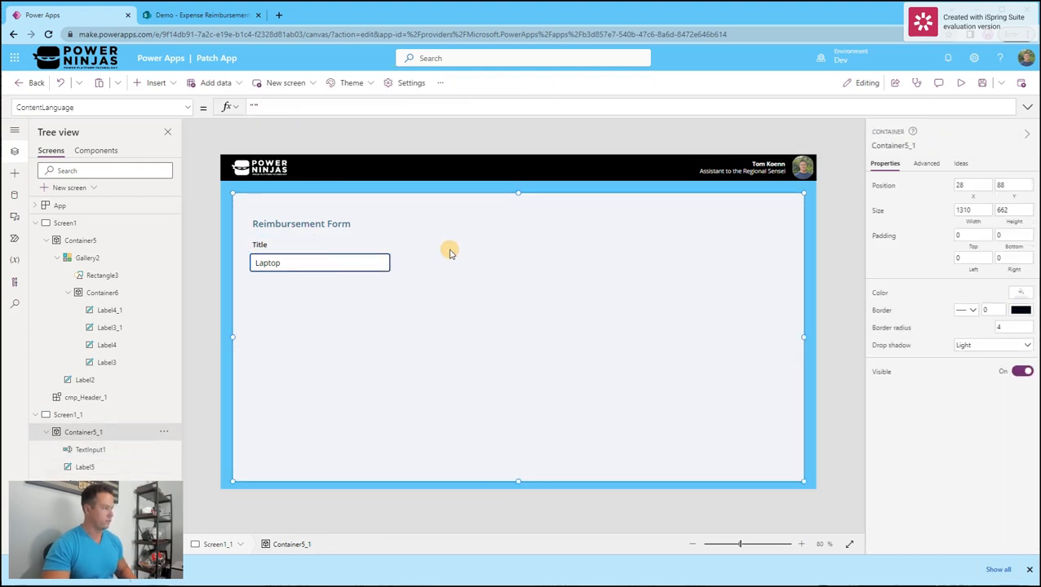
Step: Place a copy of the "Title" label at X 360, Y 100 and set the Title text input's width to 300
key("ctrl+v")
left_click_drag(302, 232, 422, 244)
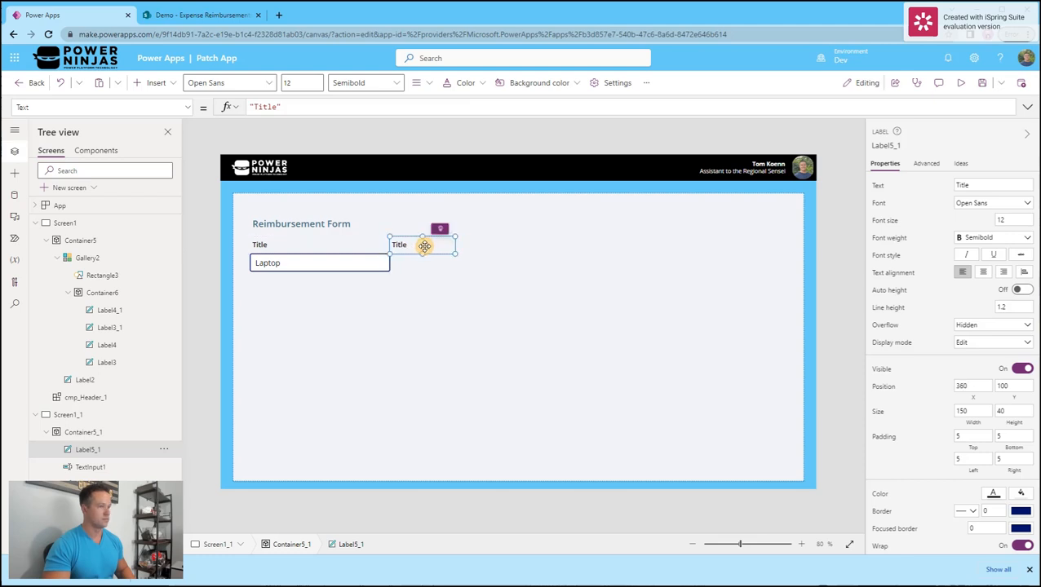
left_click(371, 262)
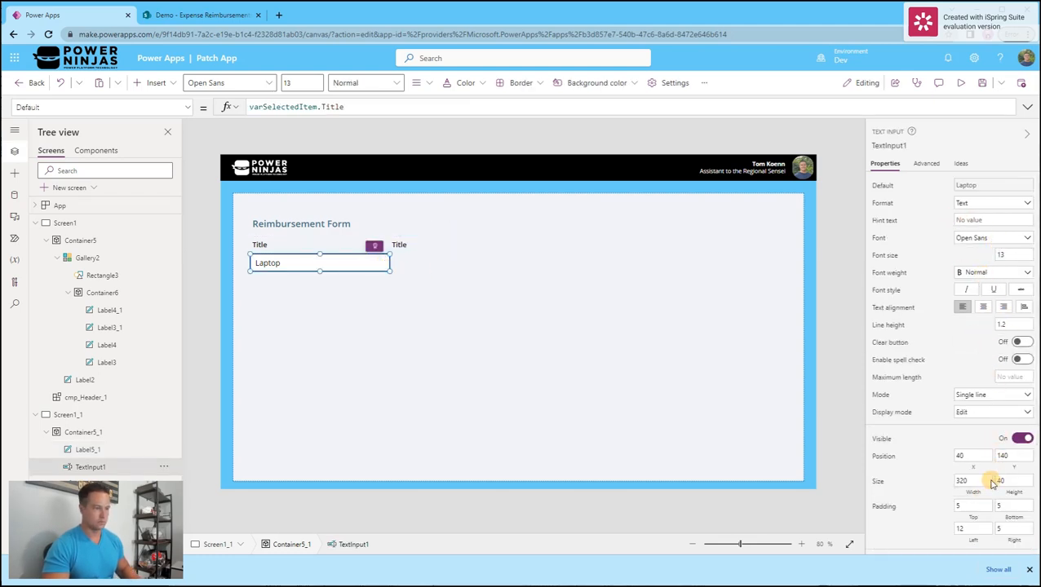
left_click_drag(977, 481, 950, 475)
type("300")
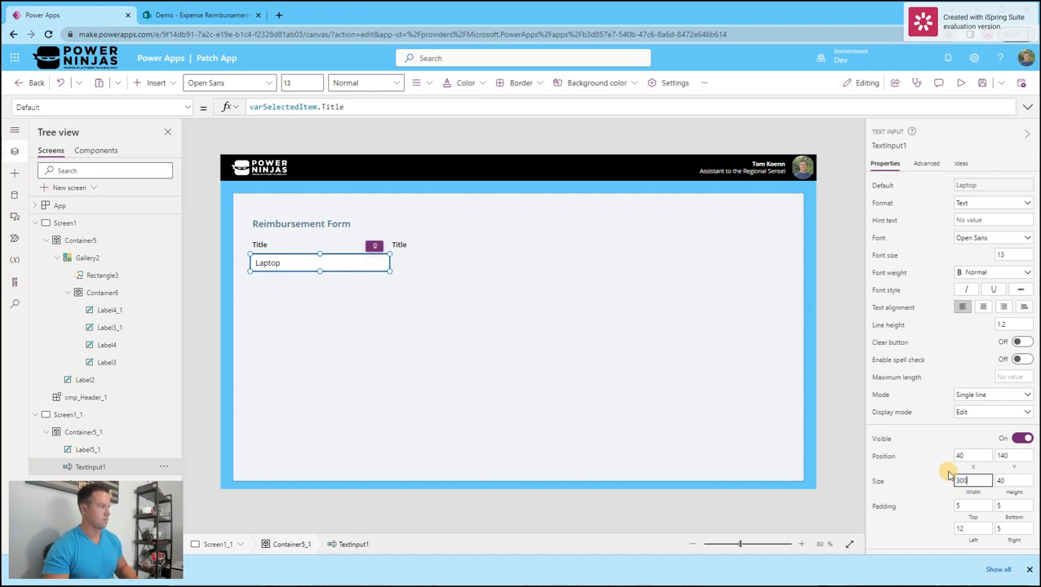
left_click(419, 263)
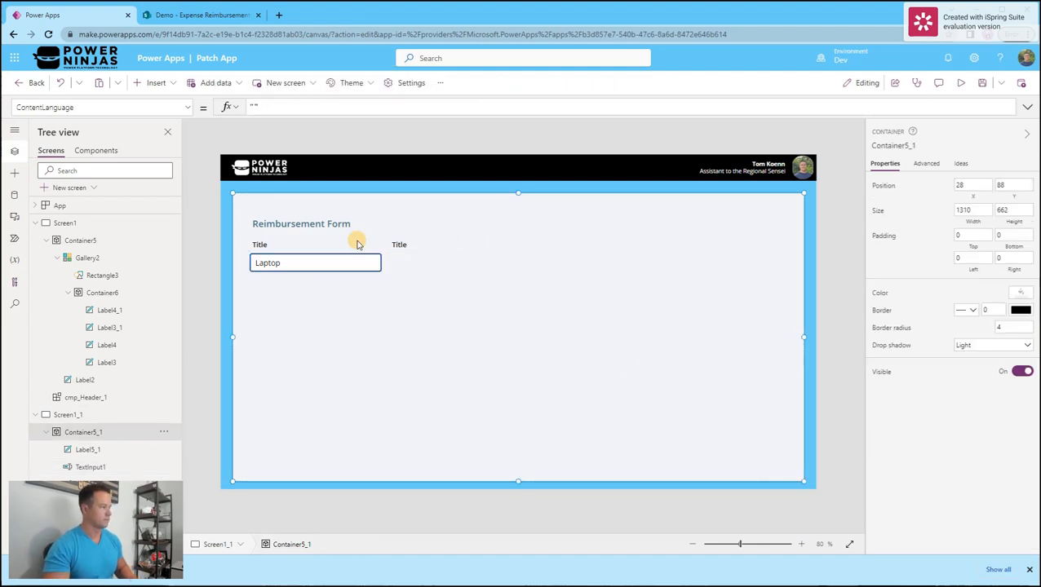
Step: Insert a date picker below the copied label at X 360, Y 140 and change that label's text to "Purchase Date"
left_click(158, 82)
left_click(197, 234)
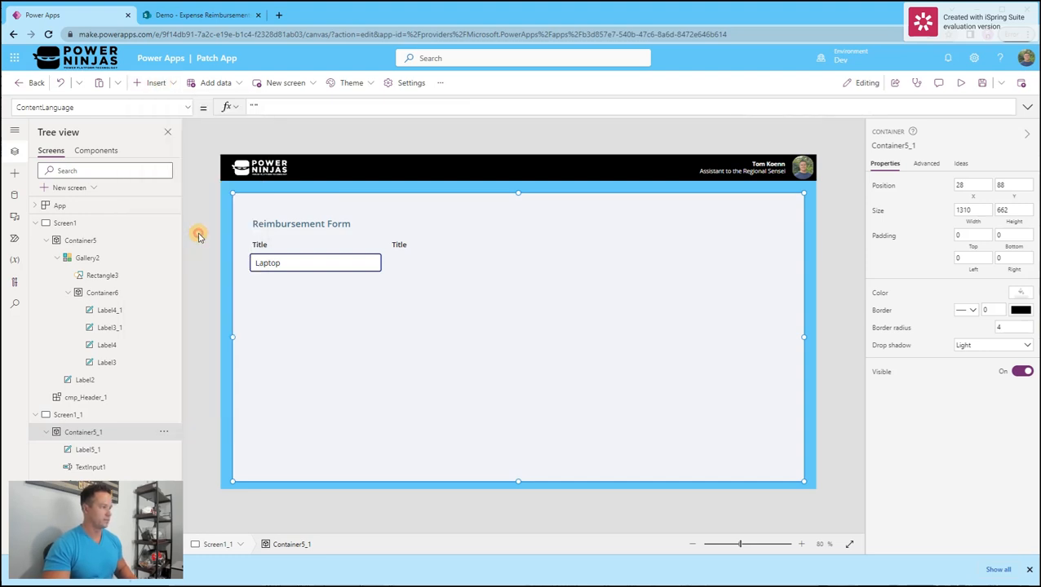
left_click_drag(418, 239, 477, 262)
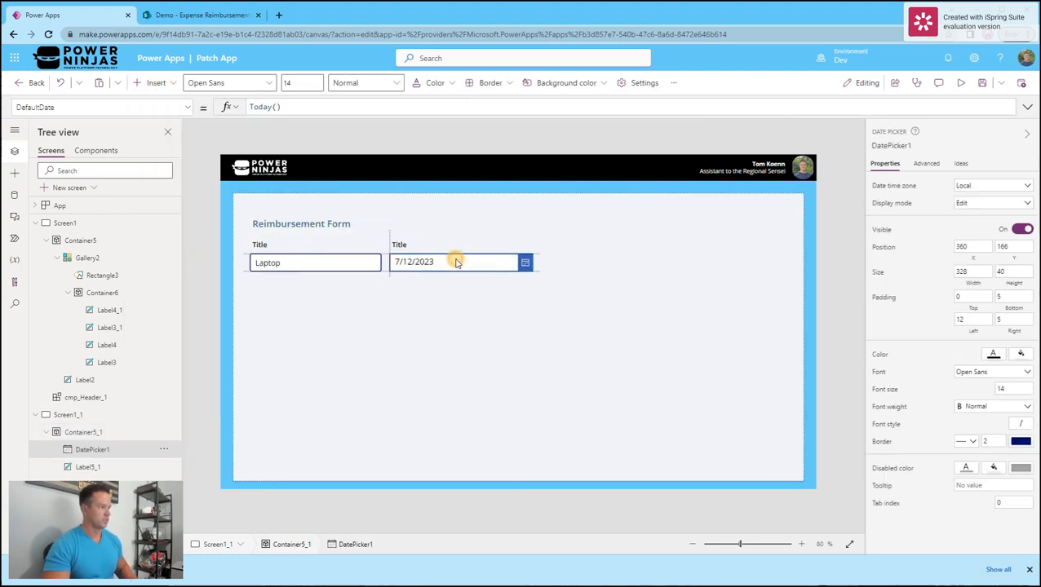
double_click(398, 246)
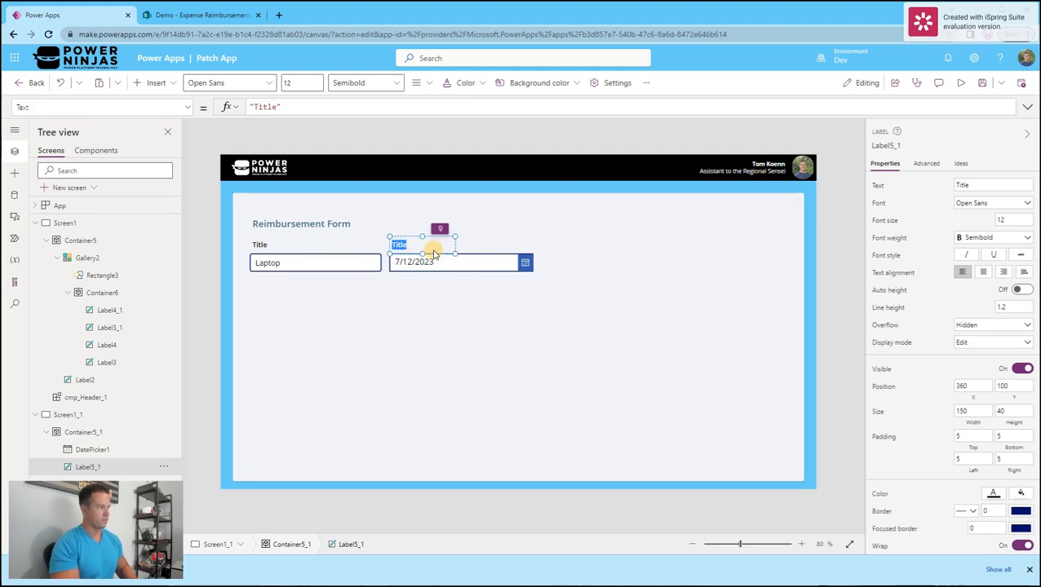
type("Purchase Date")
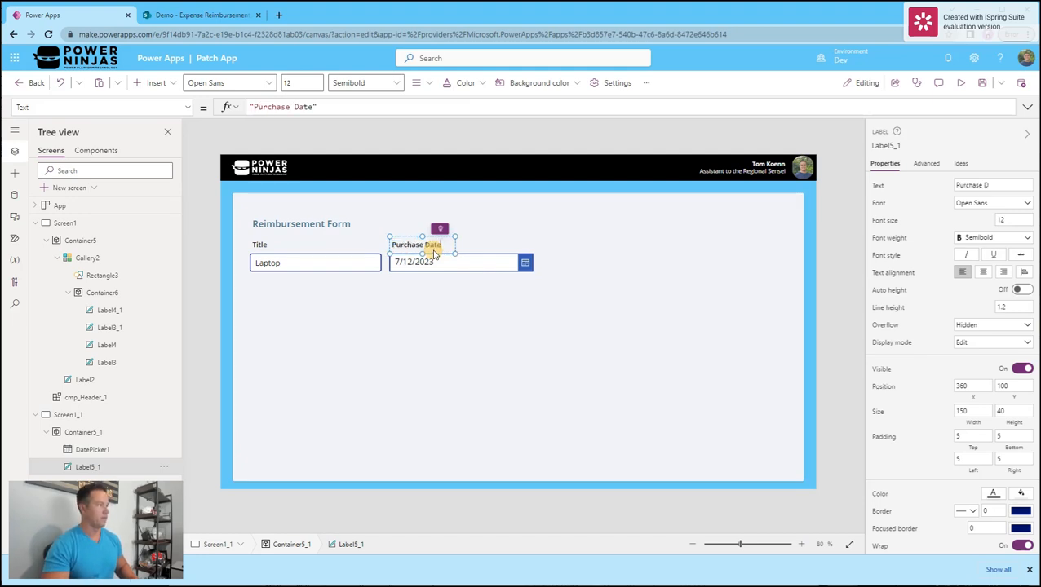
Step: Set the date picker's DefaultDate formula to varSelectedItem.'Purchase Date'
left_click(451, 261)
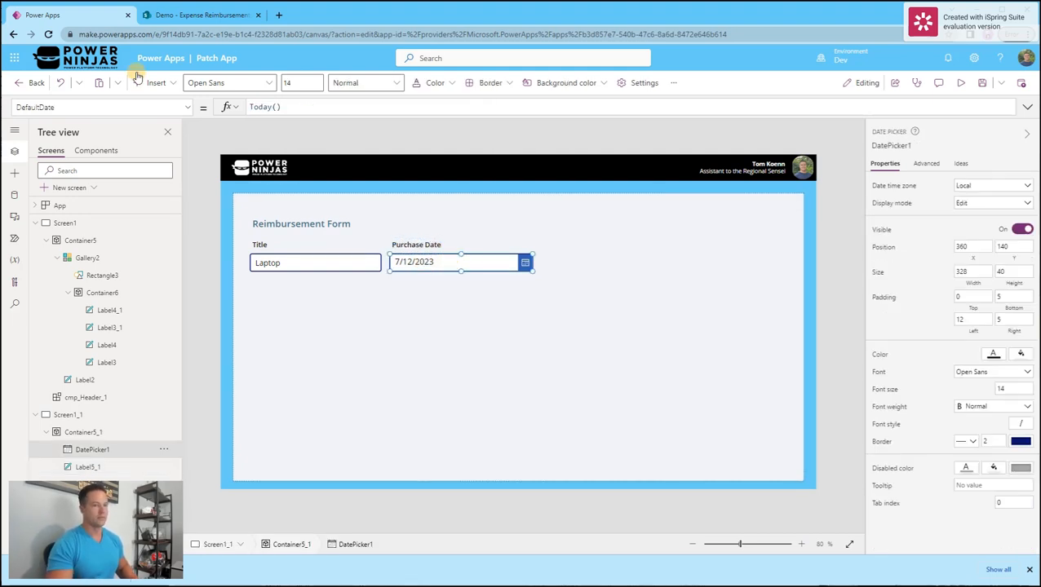
left_click_drag(296, 107, 152, 102)
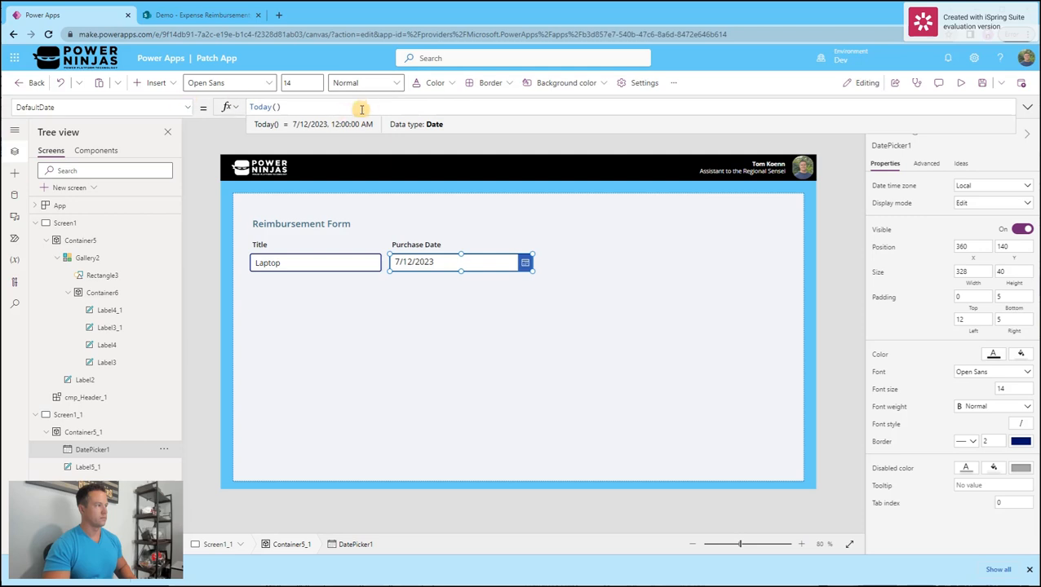
type("varSele")
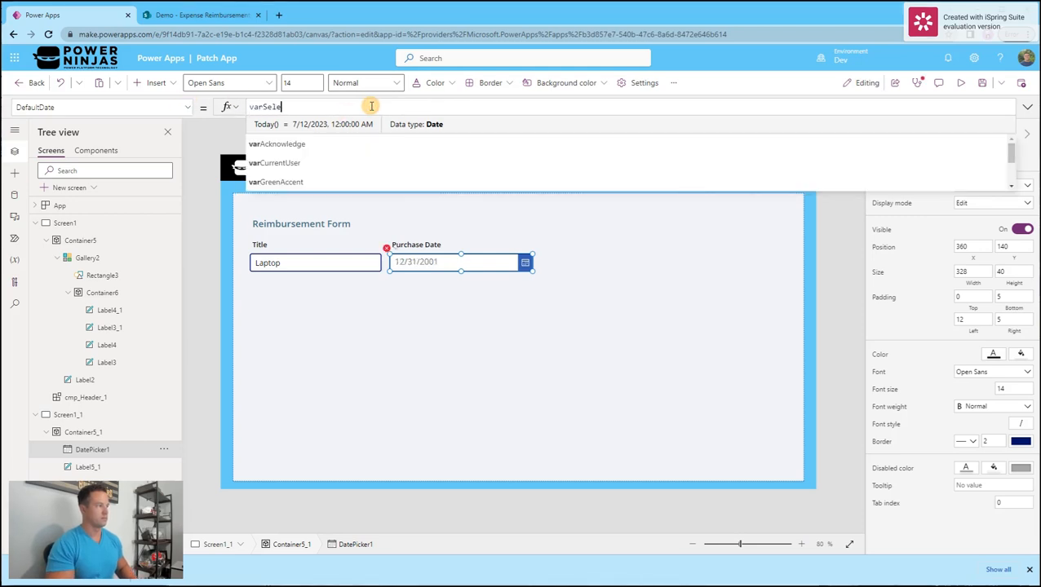
type("ctedItem.Pu")
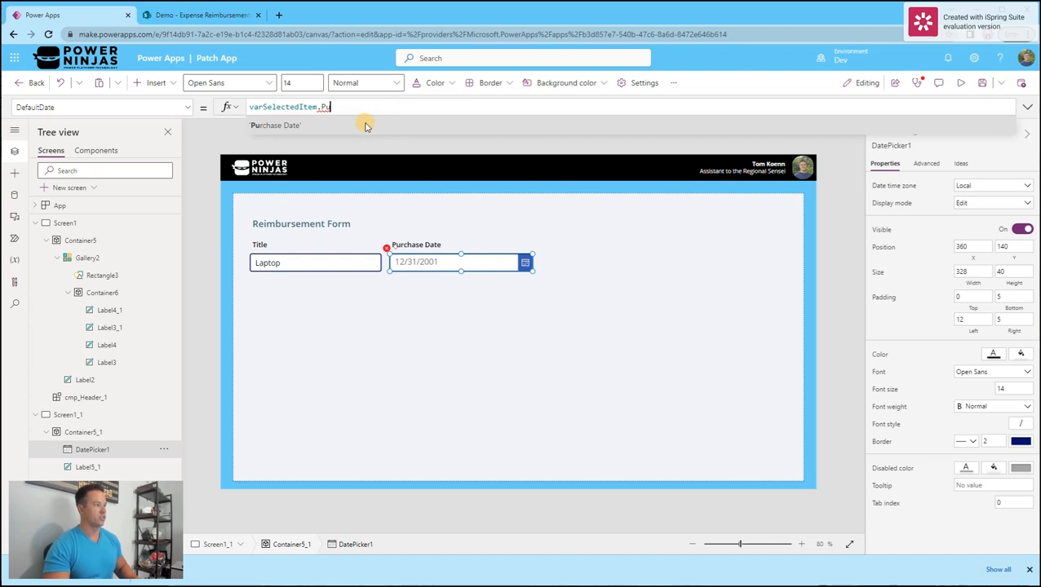
left_click(364, 126)
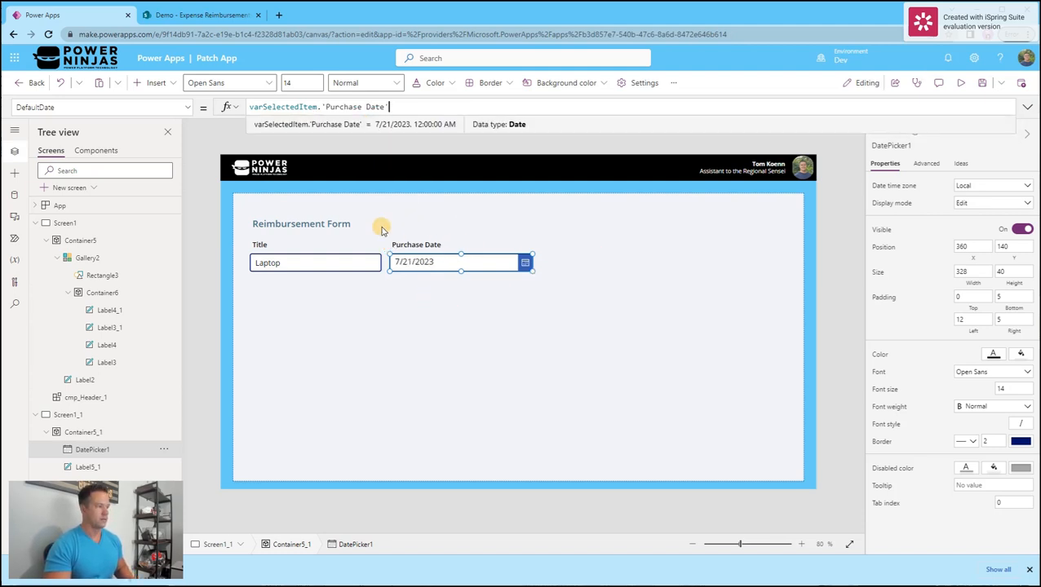
Step: Duplicate the "Purchase Date" label to X 688, Y 100 and set the date picker's width to 308
left_click(422, 245)
left_click(612, 245)
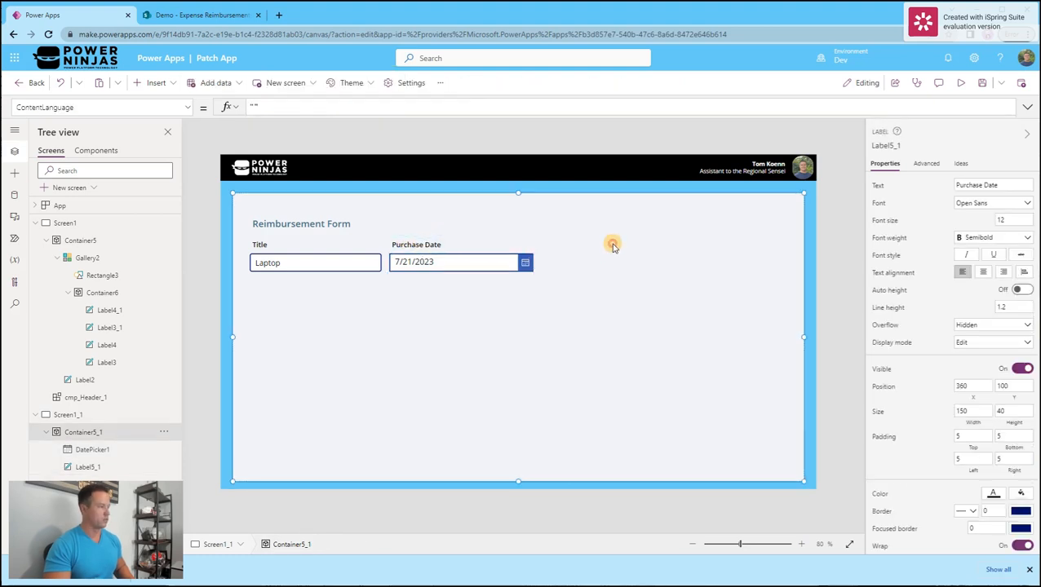
key("ctrl+v")
left_click_drag(288, 225, 571, 239)
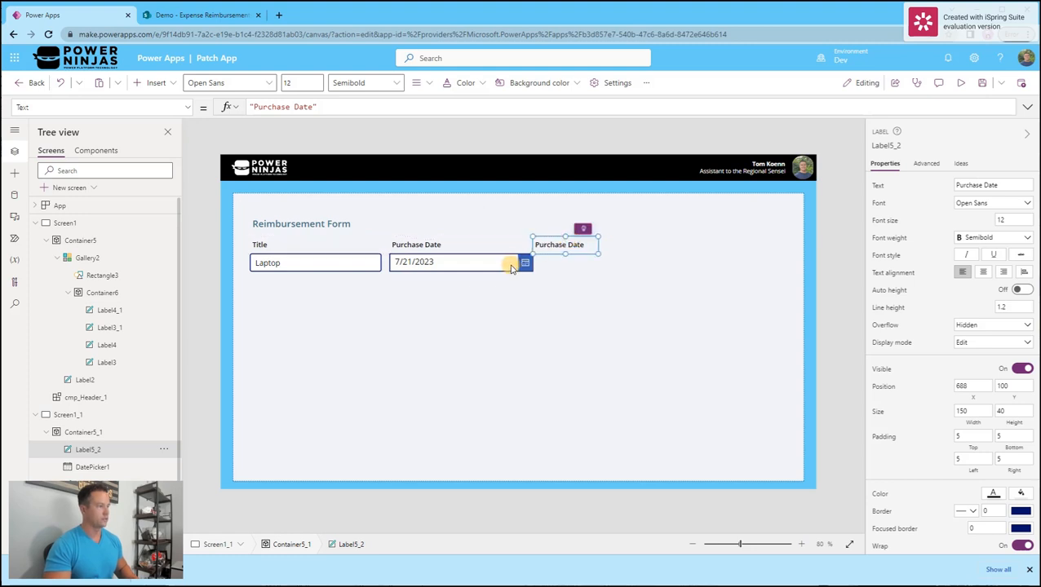
left_click(511, 268)
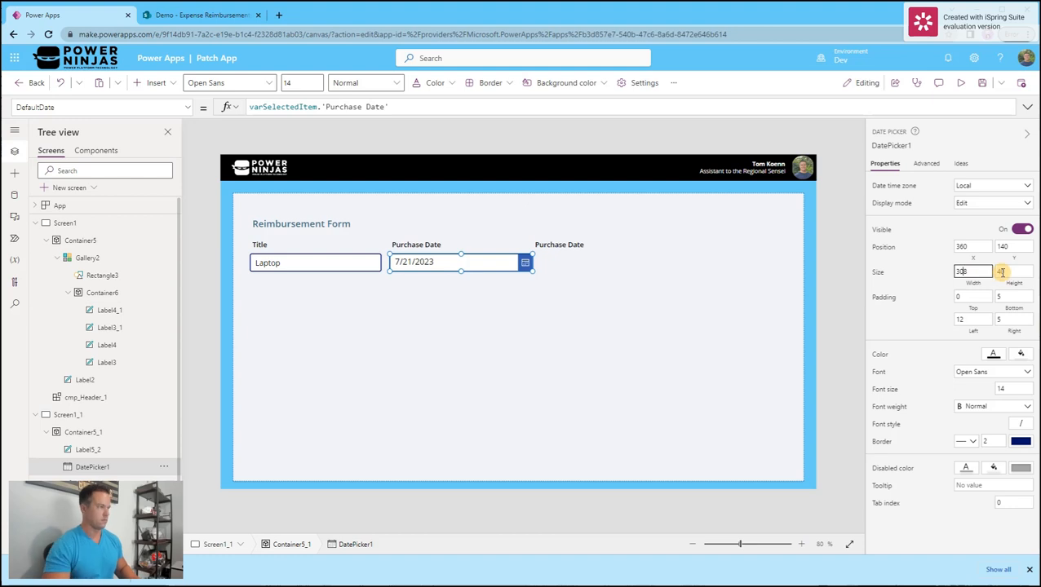
left_click(595, 262)
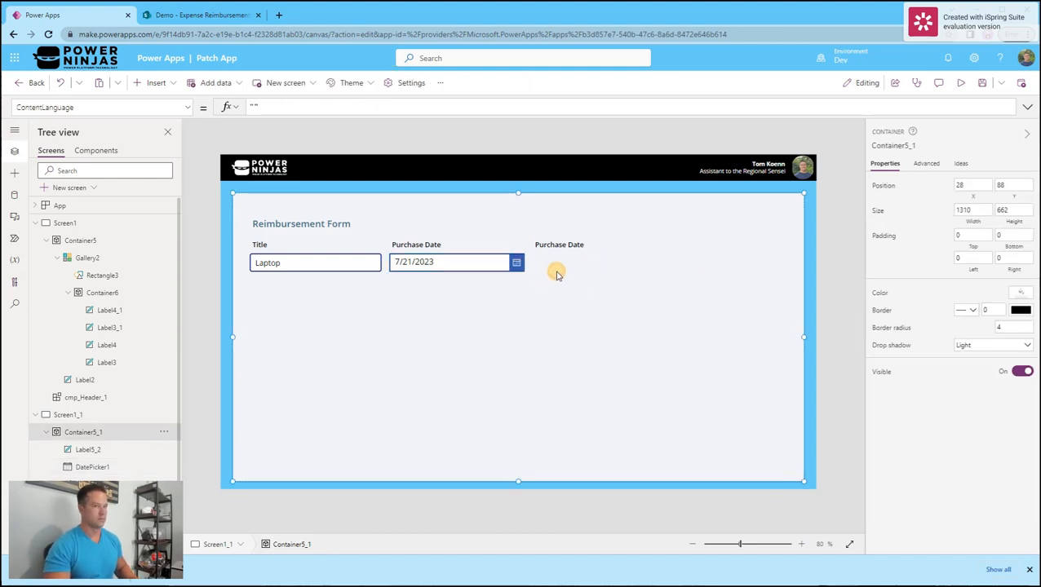
Step: Insert a combo box in the container directly below the second "Purchase Date" label at X 688, Y 140
left_click(152, 84)
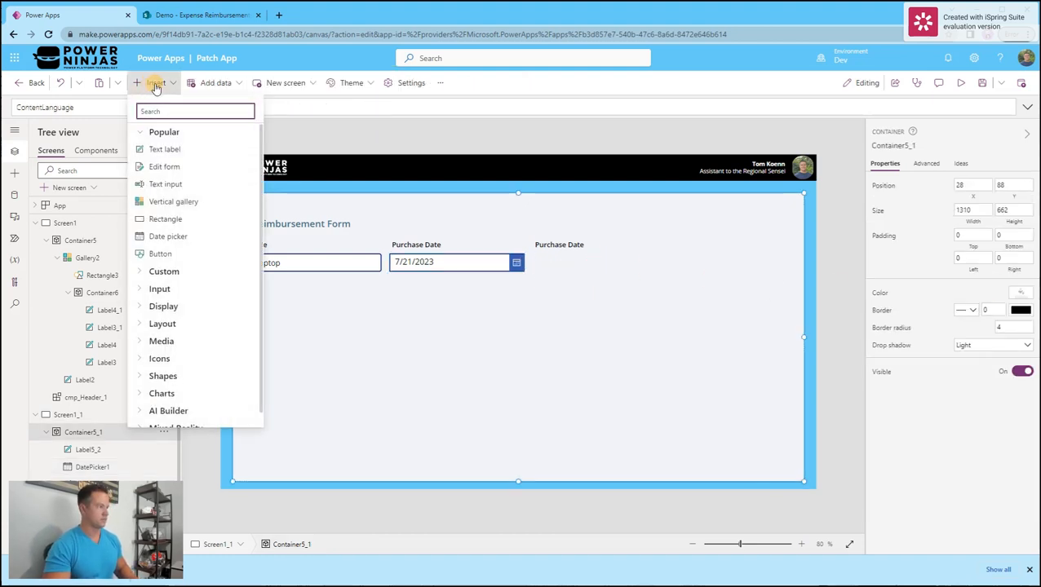
type("combo")
left_click(168, 148)
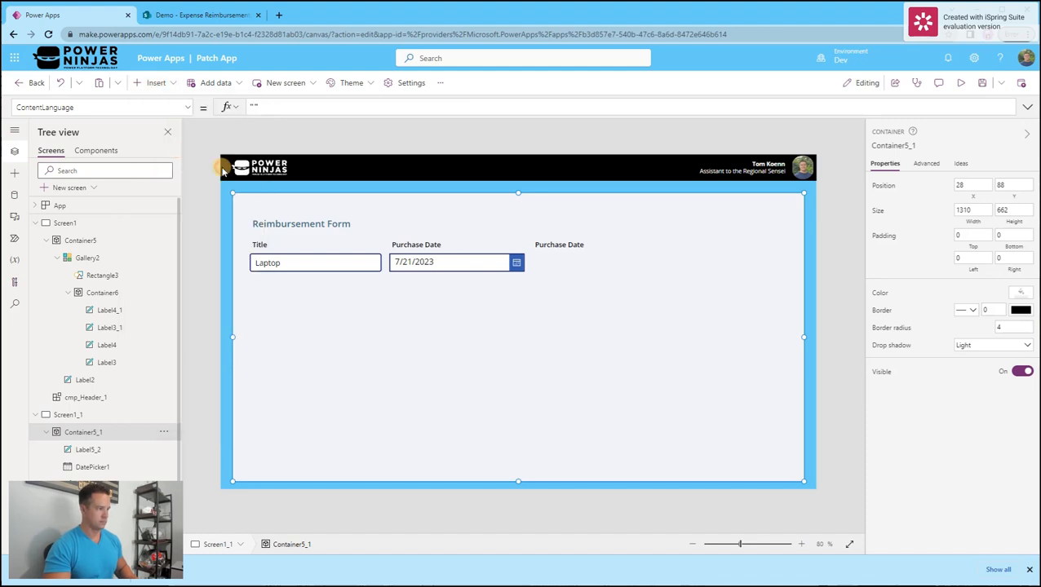
left_click_drag(348, 223, 634, 261)
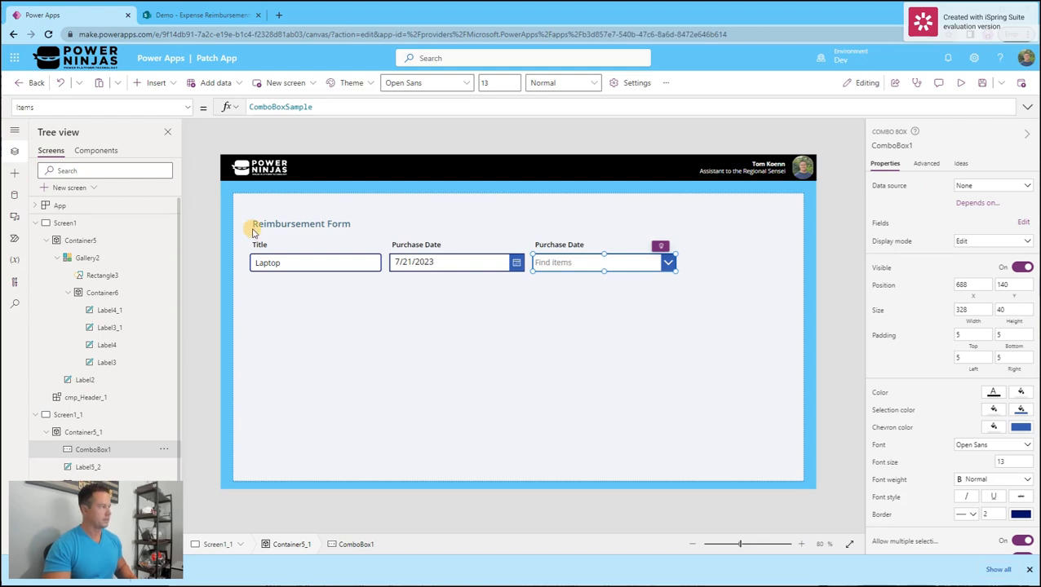
Step: Set the combo box's Items formula to ["Supplies", "Travel"]
left_click(329, 109)
double_click(330, 109)
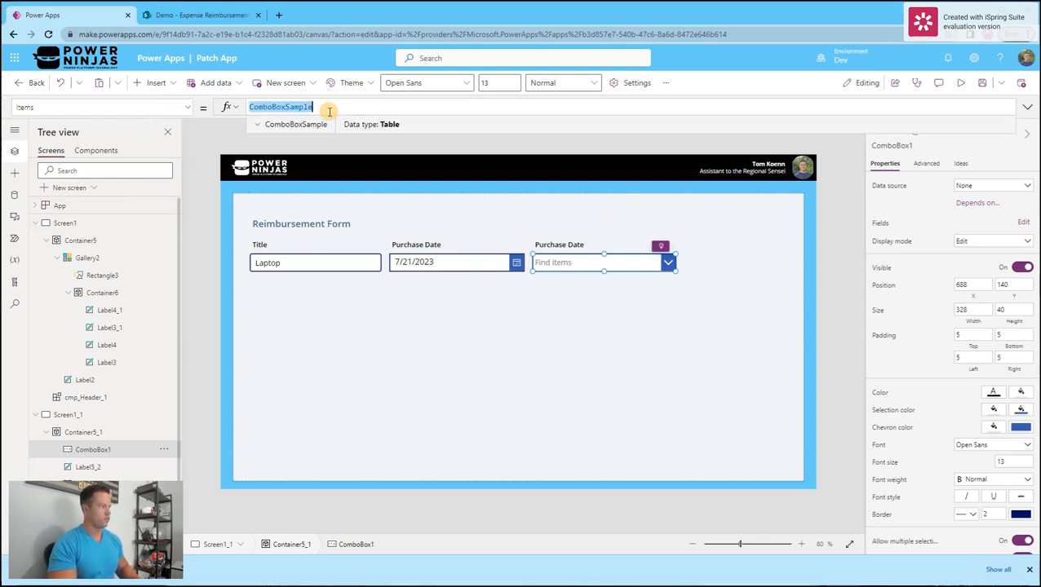
type("[\"Sup")
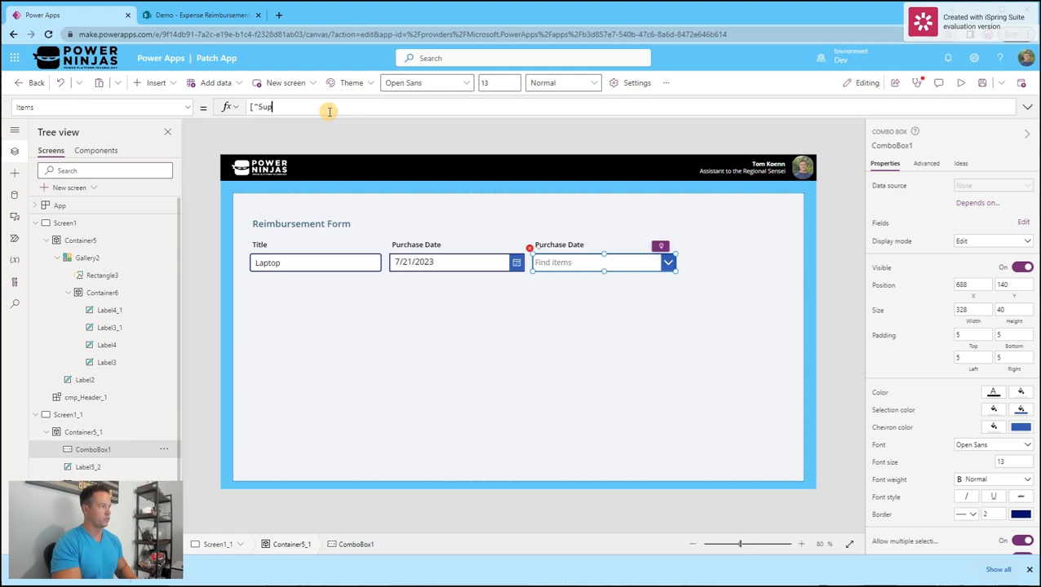
type("plies\"")
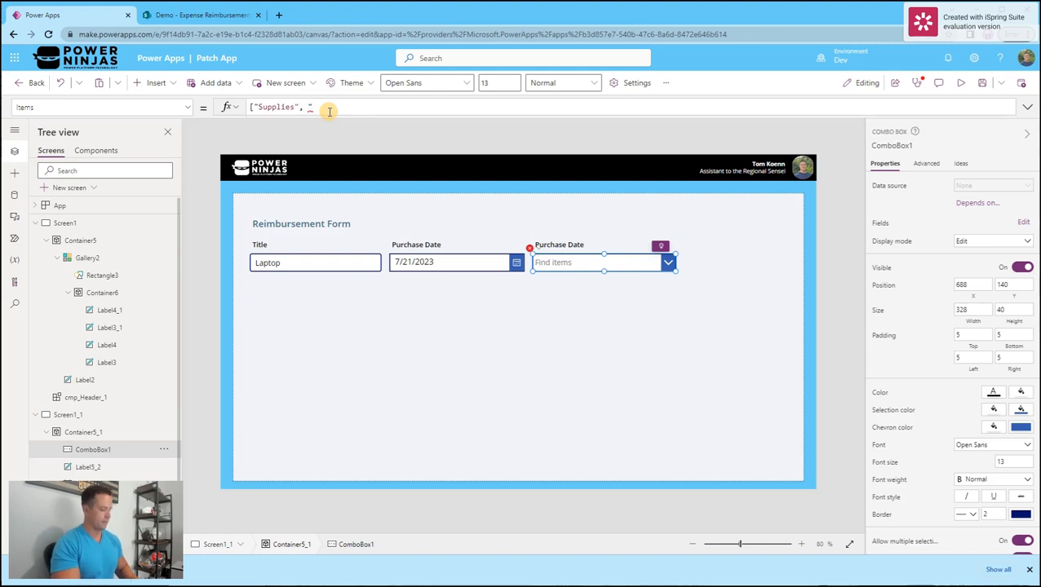
type(", \"Travel\"")
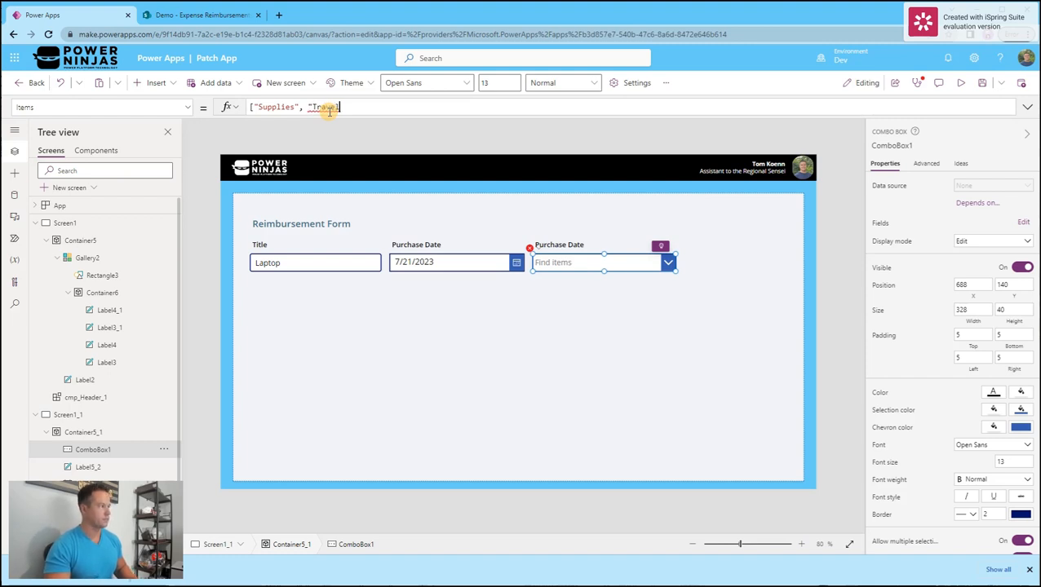
type("]")
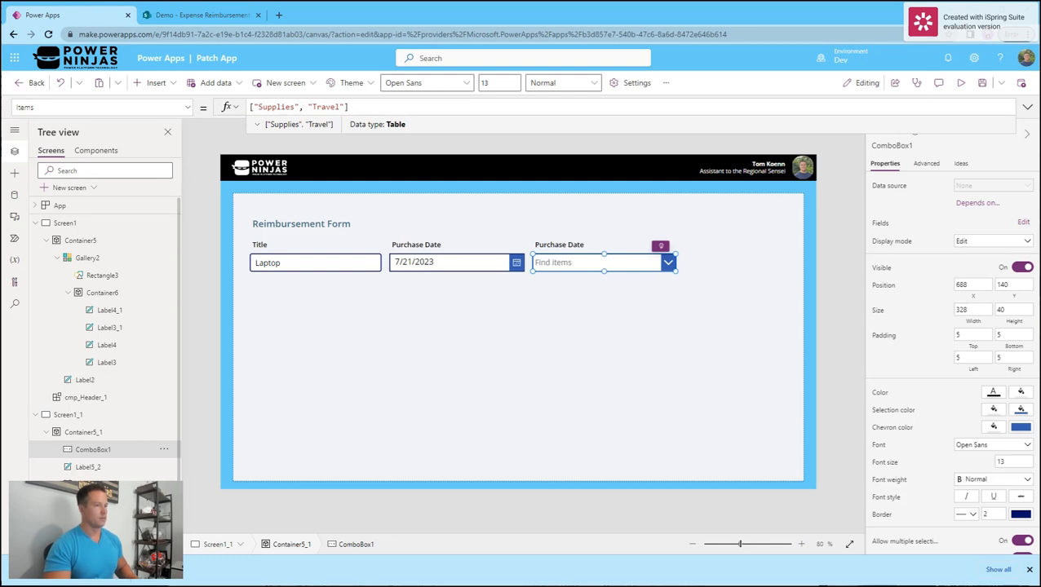
Step: Set the combo box's DefaultSelectedItems formula to Table({Value: varSelectedItem.'Expense Type'})
left_click(188, 107)
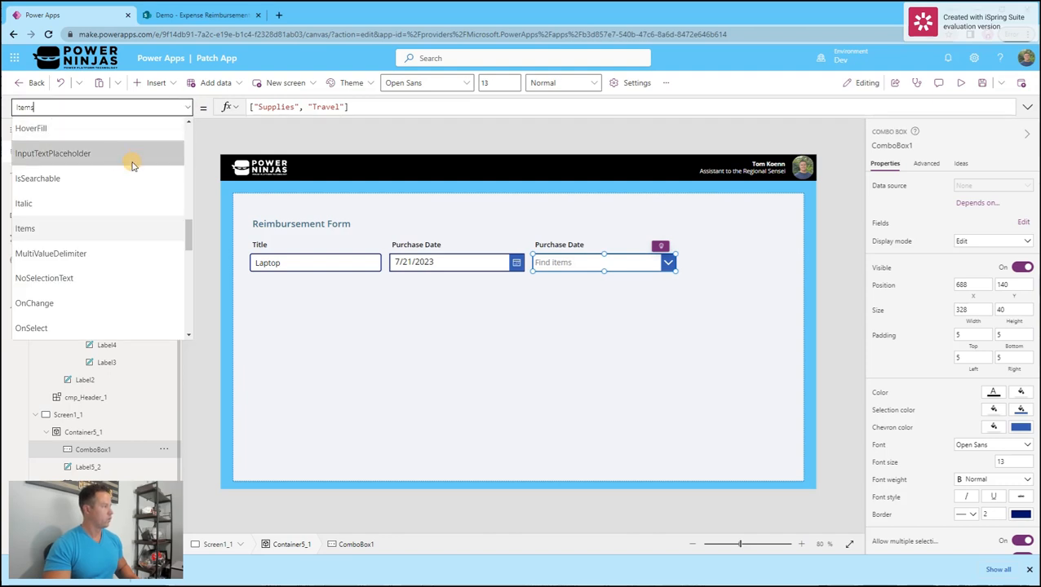
scroll(135, 187, "down", 5)
scroll(122, 184, "up", 5)
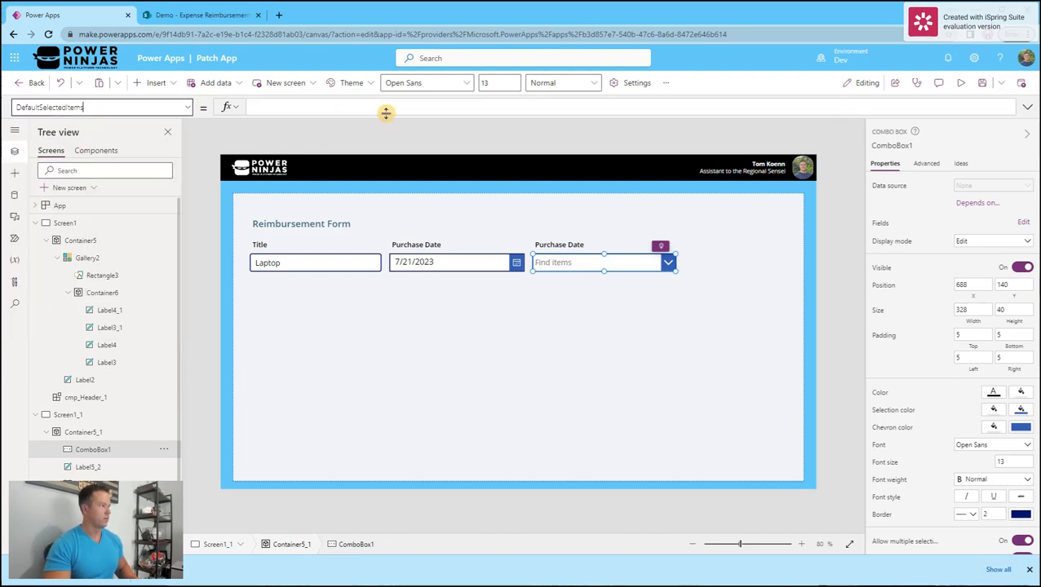
left_click(98, 166)
left_click(335, 105)
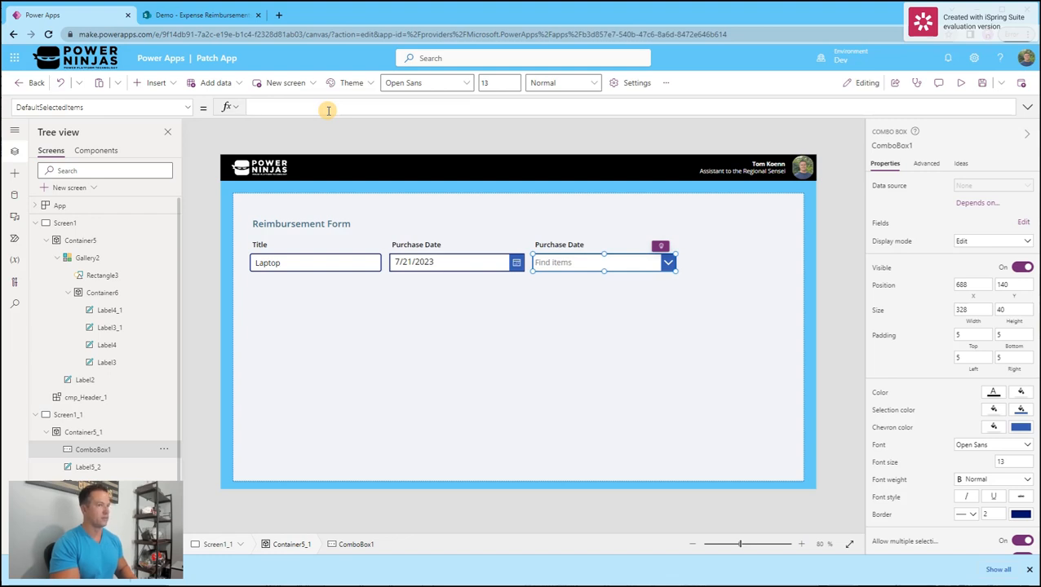
type("Table")
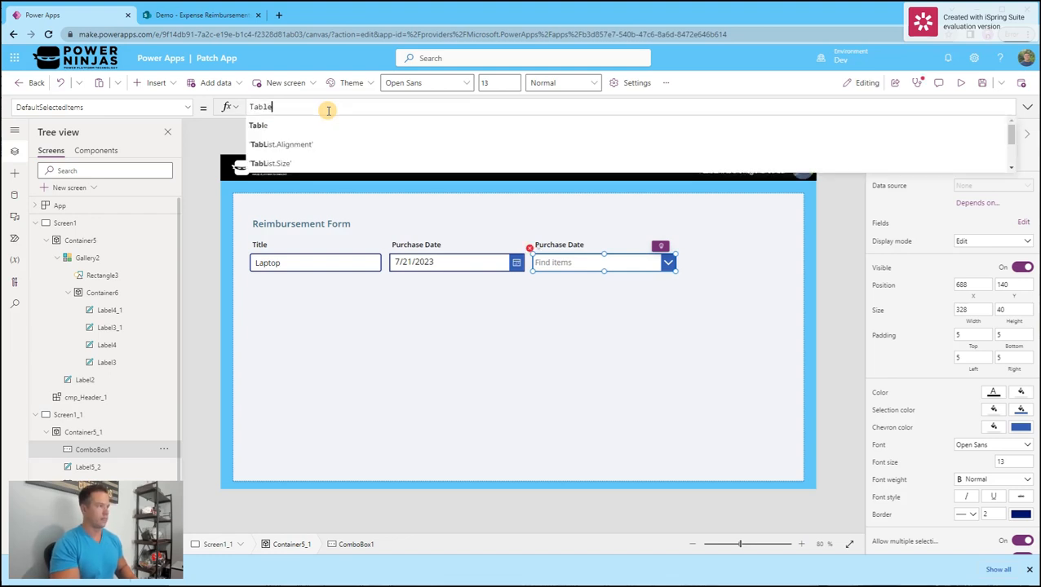
type("({Value: v")
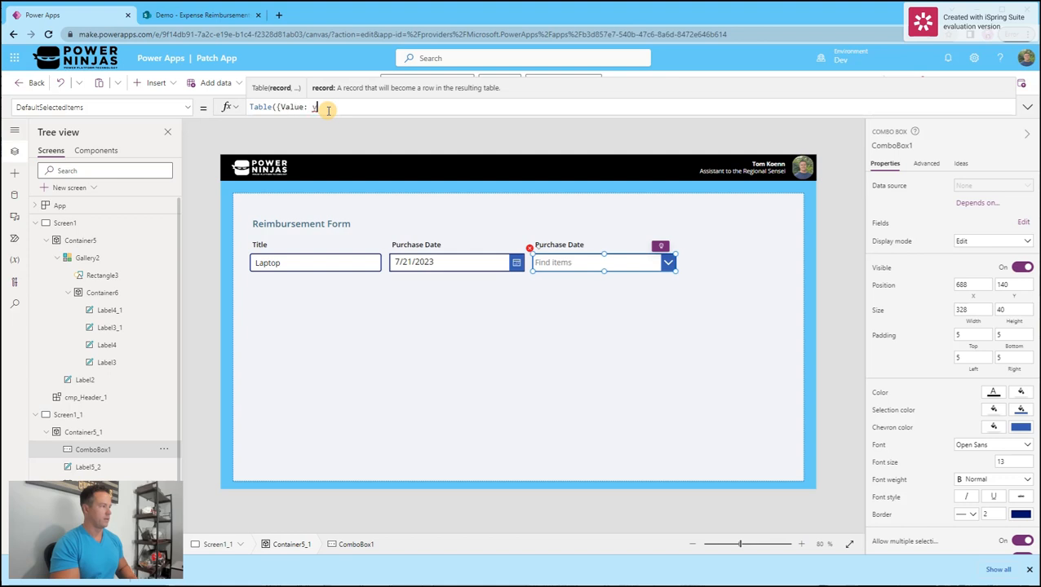
type("arSel")
key("Tab")
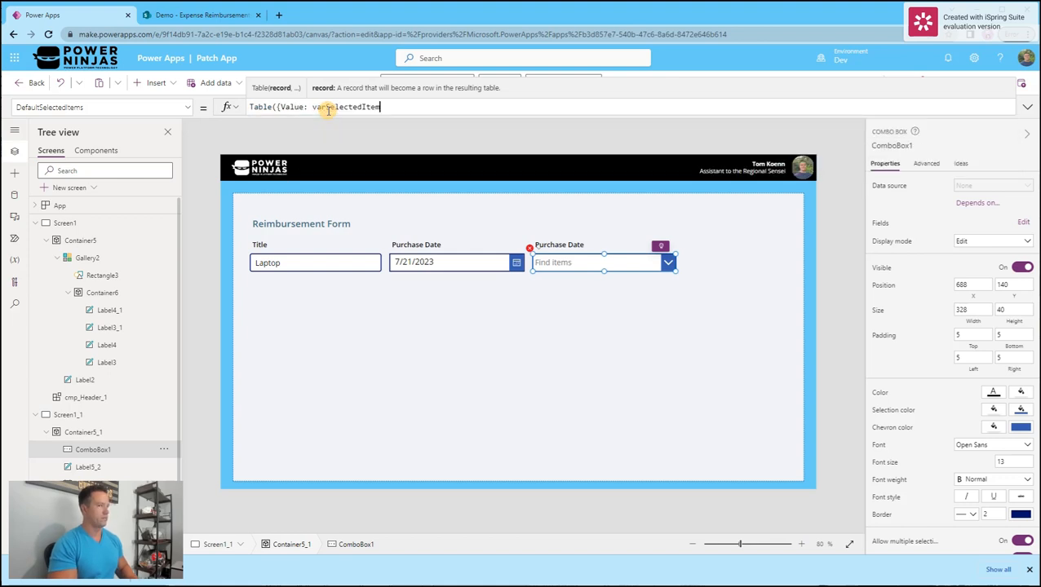
type(".Exp")
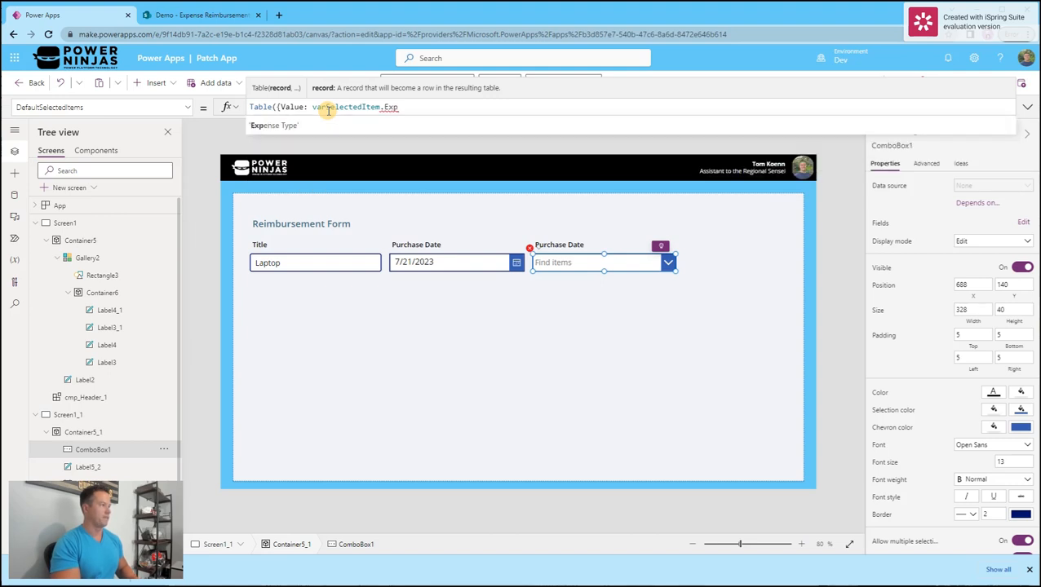
key("Tab")
type("})")
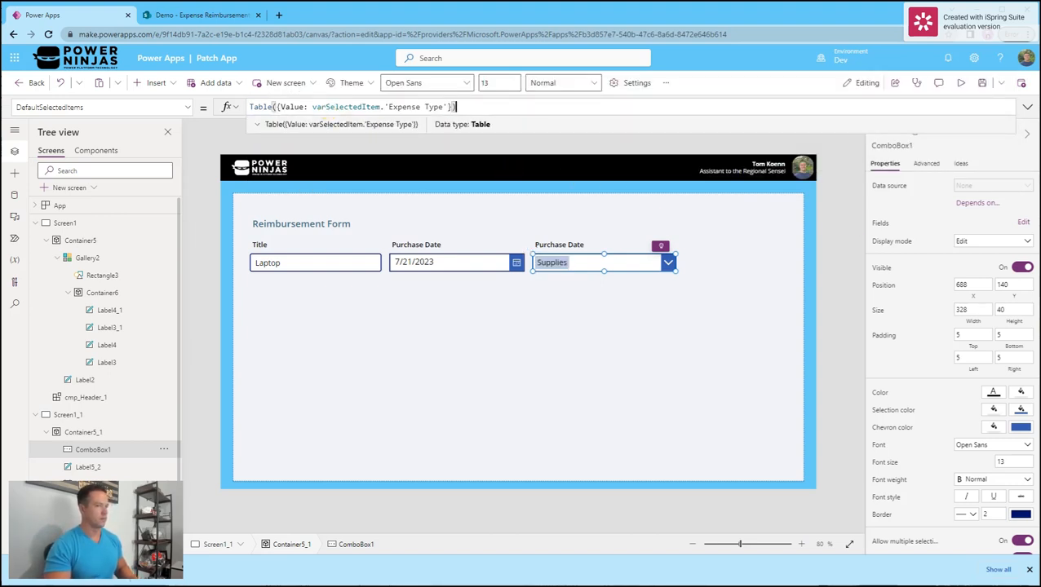
Step: Duplicate the "Title" label and place the copy below the Laptop text input at about X 40, Y 206
left_click(268, 244)
key("ctrl+c")
left_click(302, 310)
key("ctrl+v")
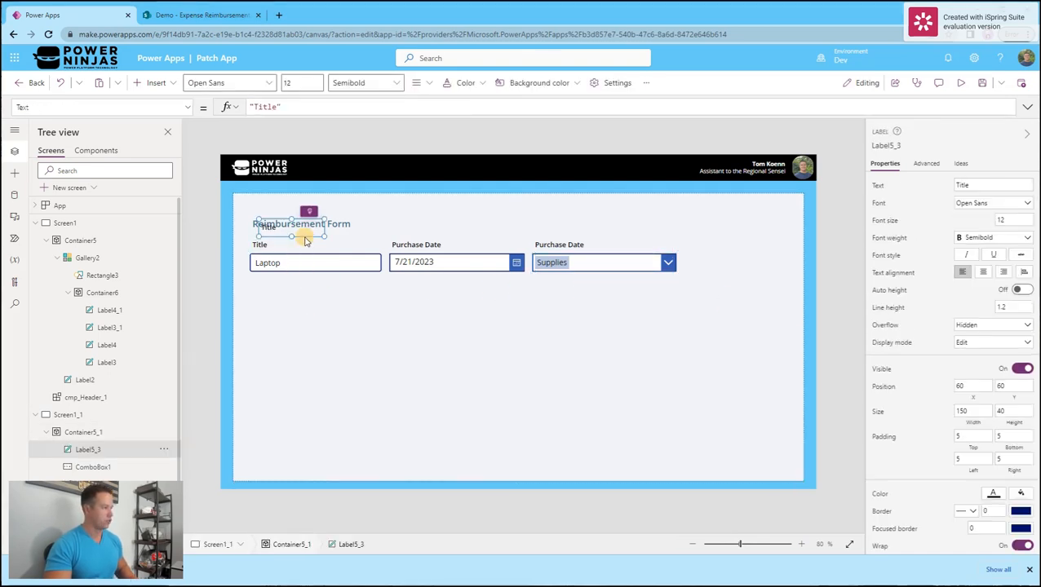
left_click_drag(289, 231, 284, 294)
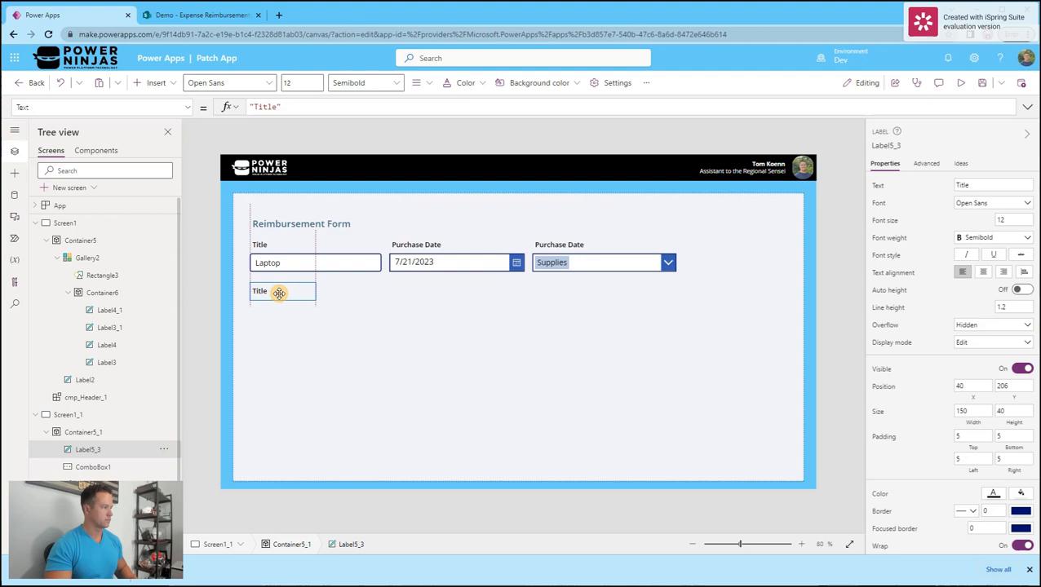
Step: Change the copied label's text to Cost and insert a 300-wide text input directly below it at X 40, Y 246
double_click(279, 293)
type("Cost")
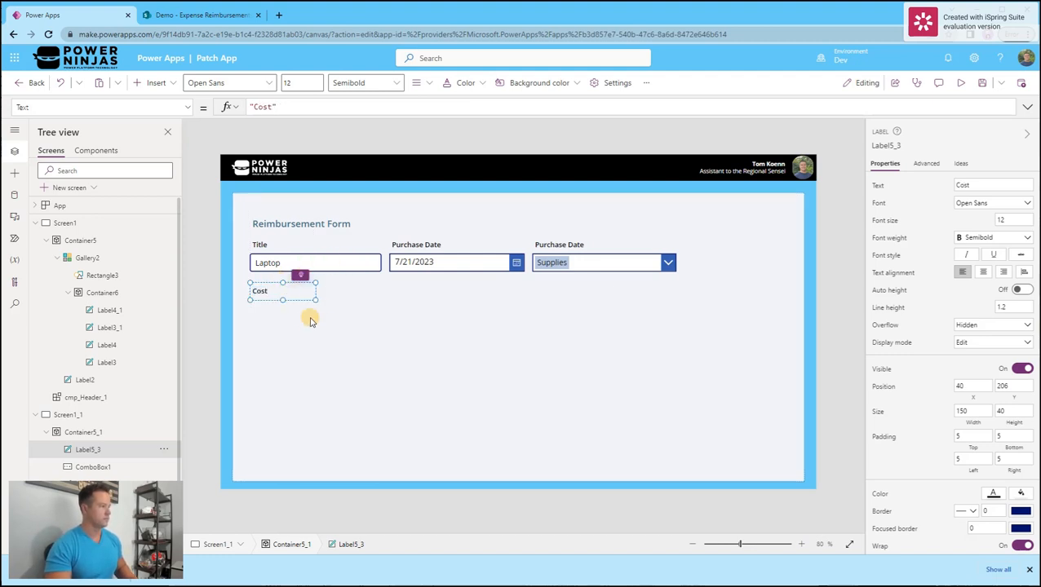
left_click(159, 84)
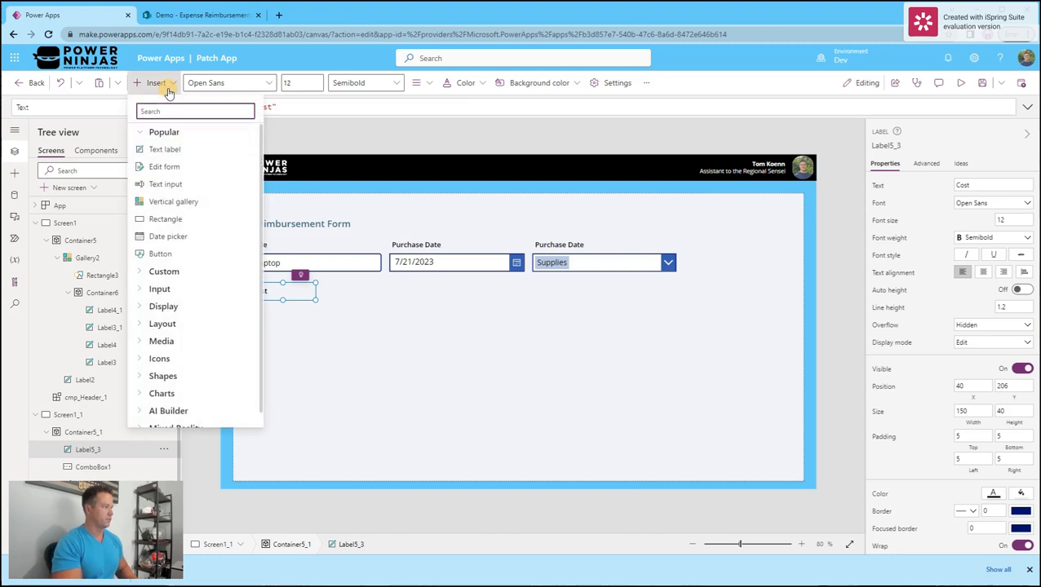
left_click(165, 185)
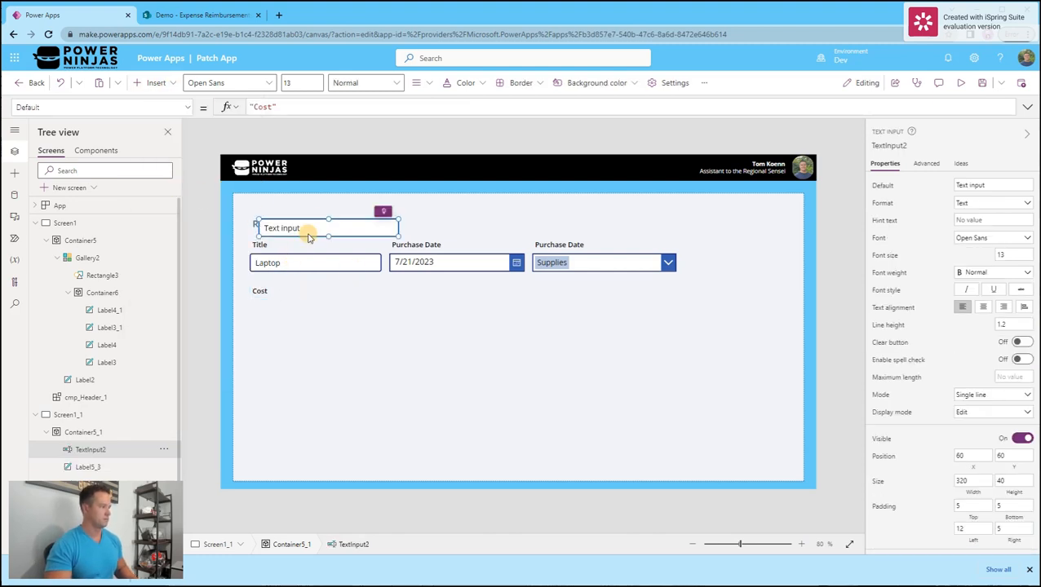
left_click_drag(308, 237, 377, 317)
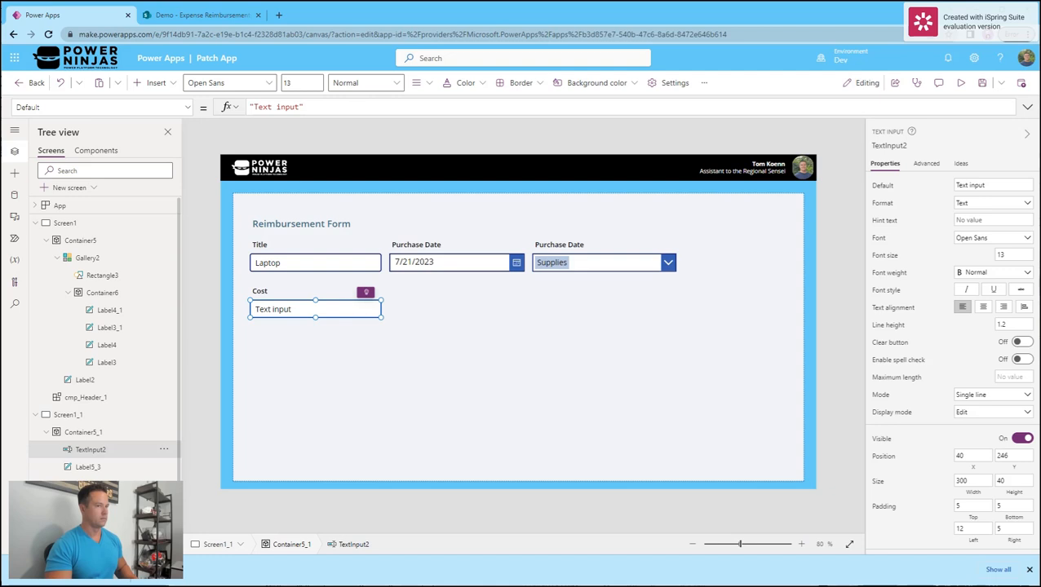
Step: Set the Default formula of the text input below the Cost label to varSelectedItem.Cost
left_click(338, 106)
key("ctrl+a")
type("va")
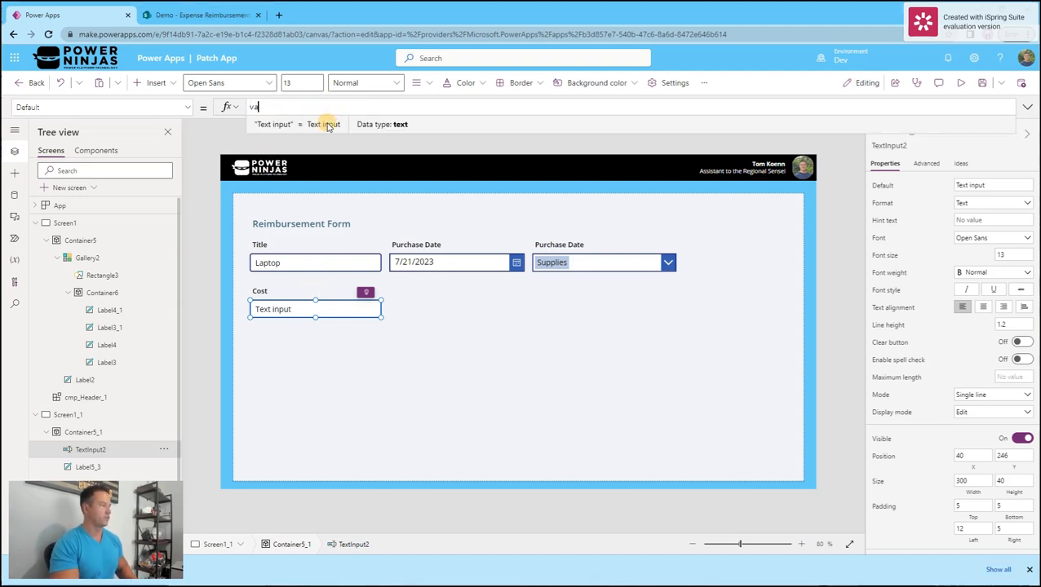
type("rSelectedItem")
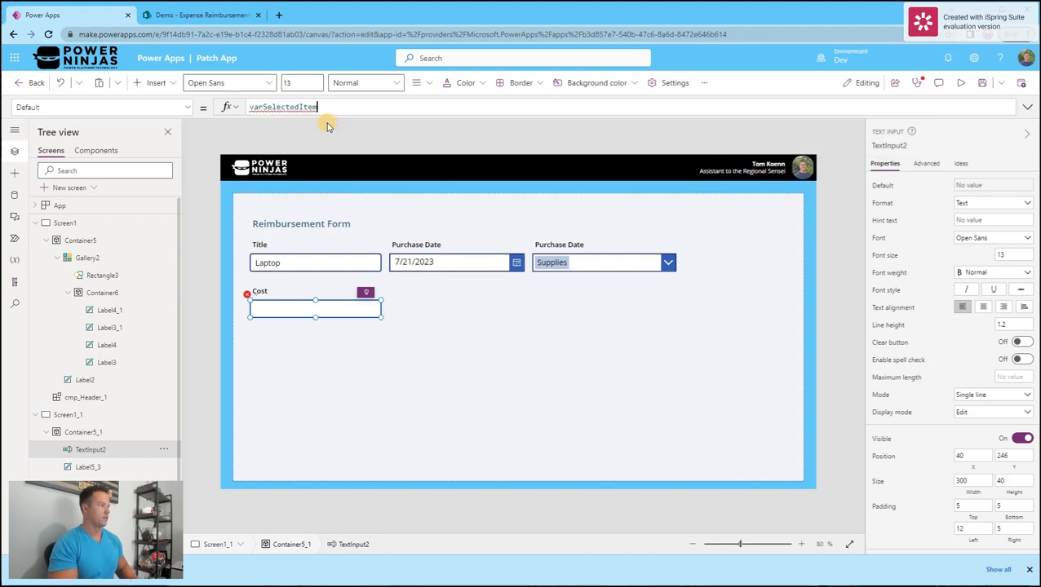
type(".Cost")
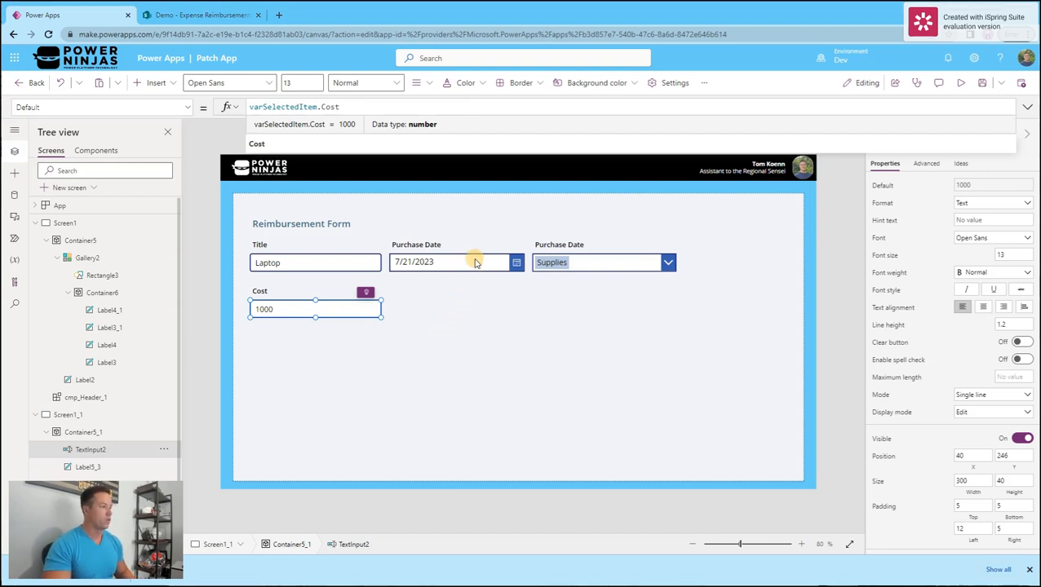
Step: Insert a button in the form container at about X 951, Y 60 and set its text to Cancel
left_click(619, 224)
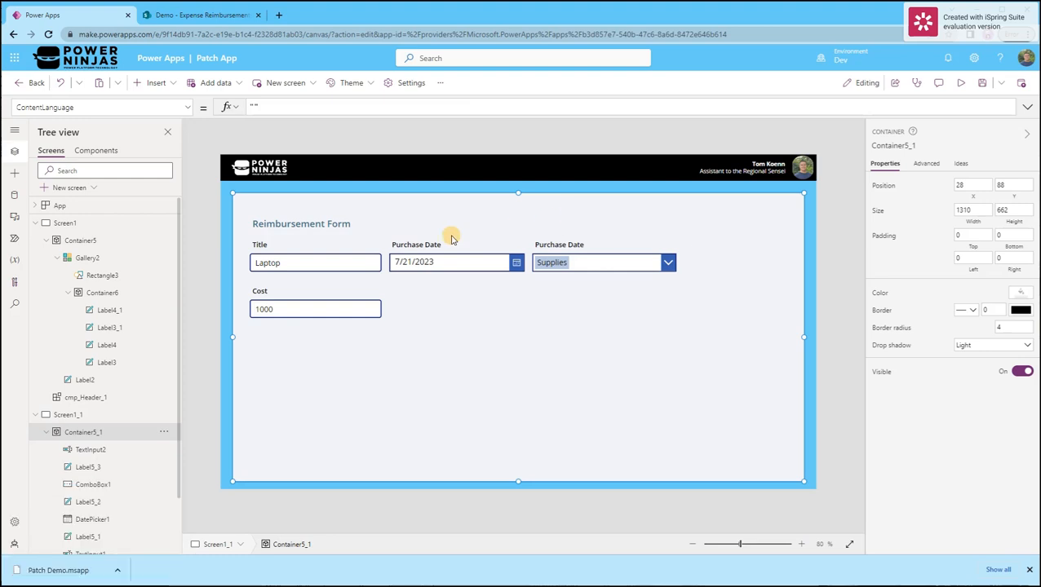
left_click(155, 82)
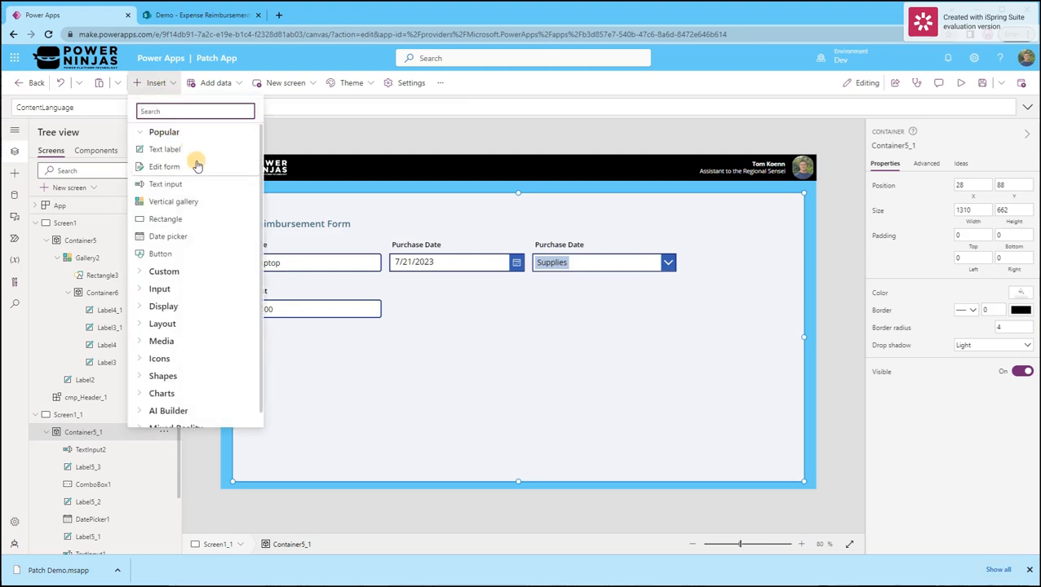
type("butt")
left_click(185, 160)
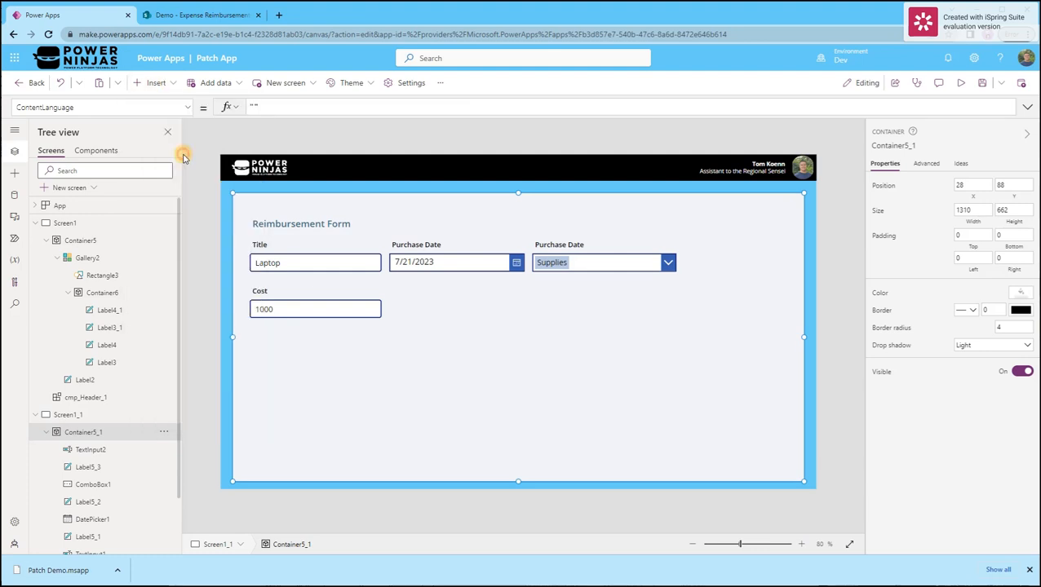
left_click_drag(299, 228, 689, 226)
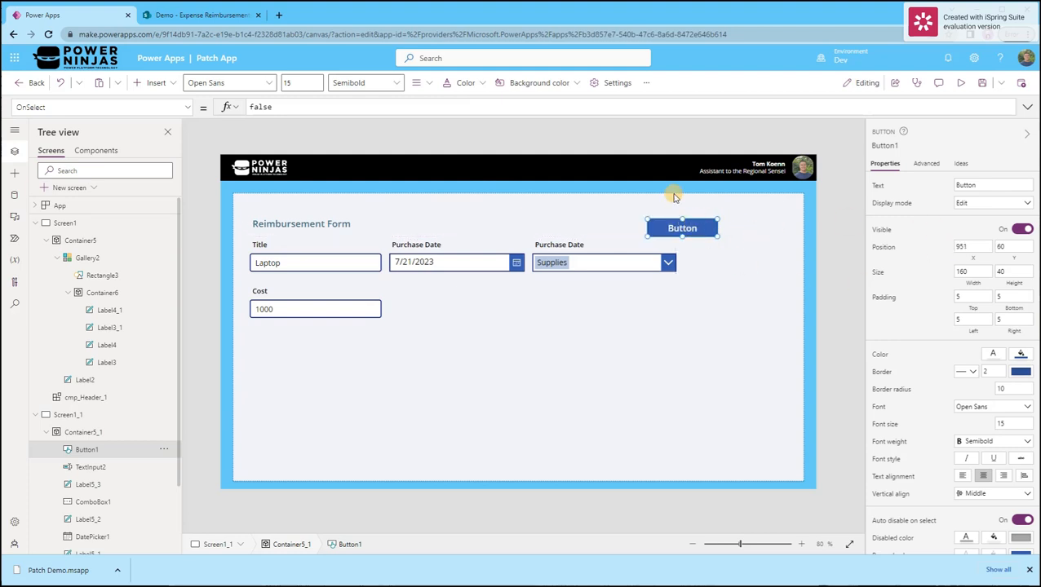
double_click(680, 228)
type("Cancel")
Step: Set the Cancel button's Fill formula to ColorValue("White")
left_click(186, 107)
scroll(102, 204, "up", 4)
scroll(77, 236, "down", 1)
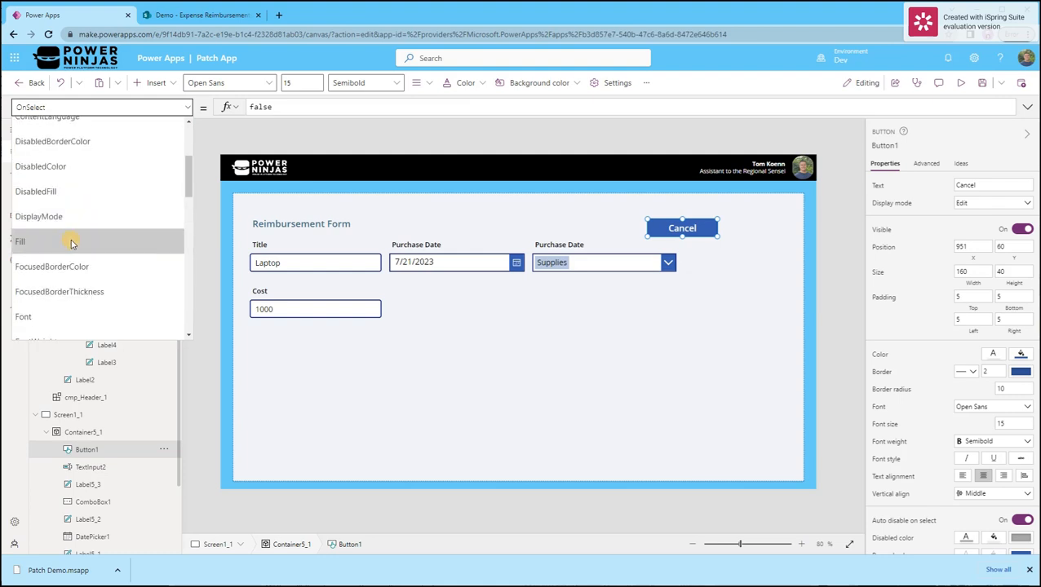
left_click(70, 243)
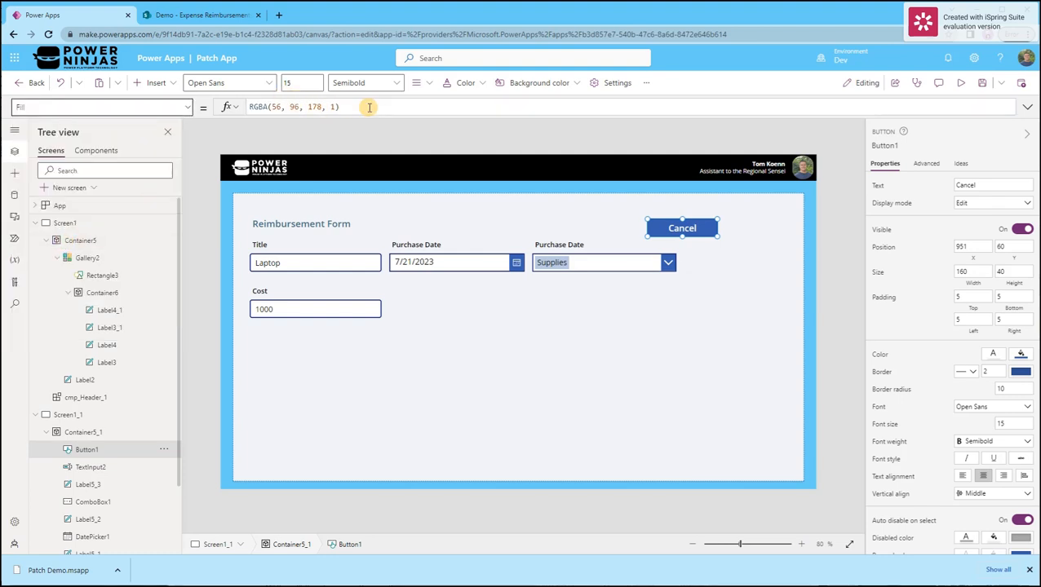
left_click(375, 108)
key("ctrl+a")
type("ColorVal")
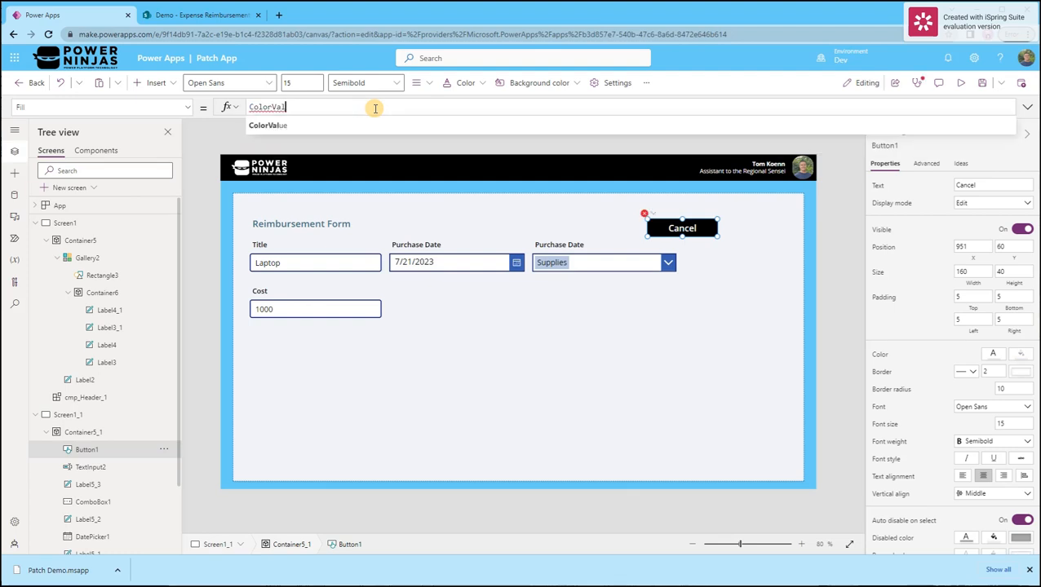
key("Tab")
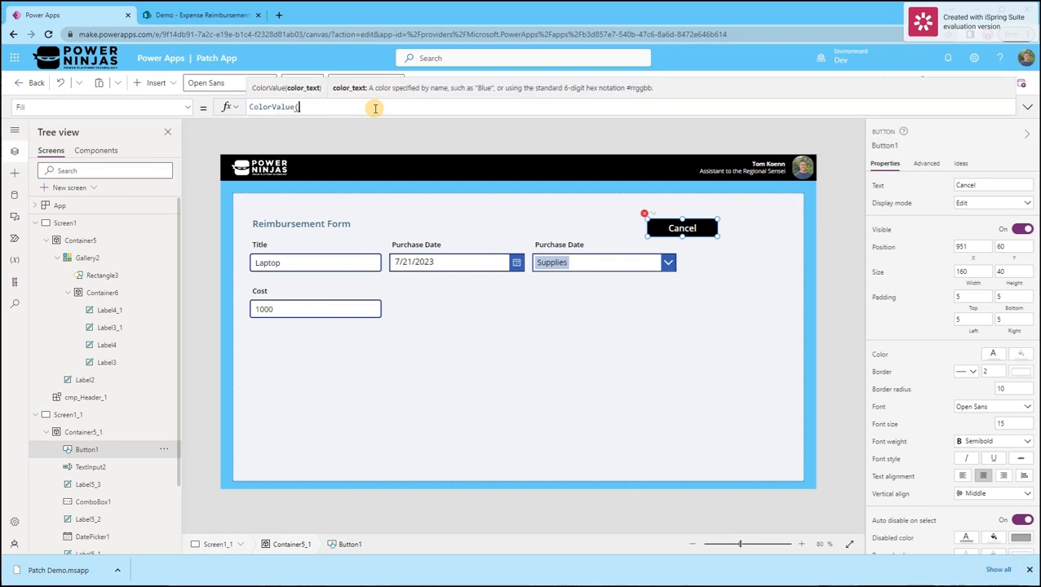
type("\"White\"")
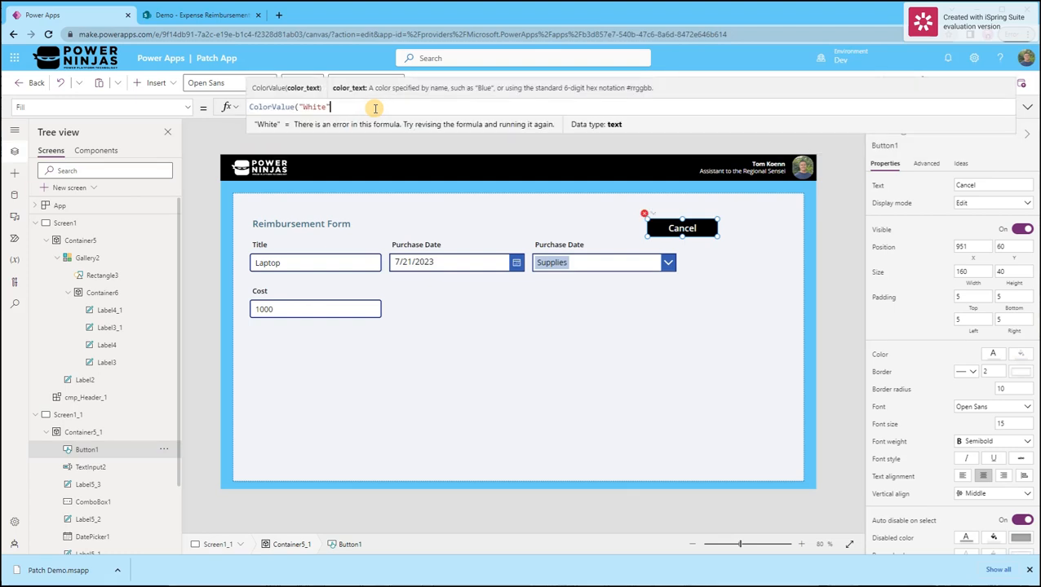
type(")")
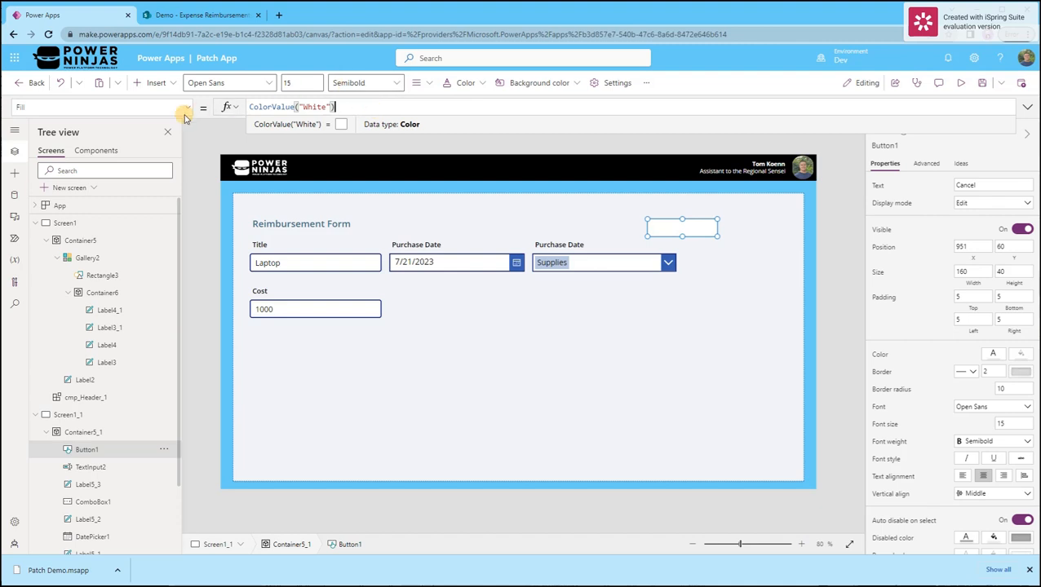
Step: Set the Cancel button's BorderColor formula to ColorValue(varNinjaDarkAccent)
left_click(190, 107)
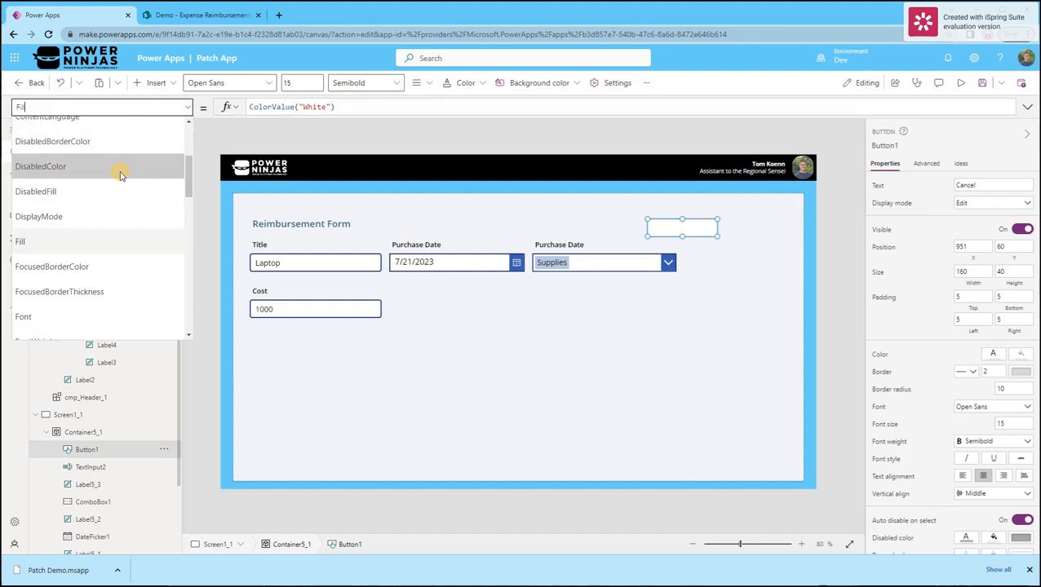
scroll(120, 175, "up", 3)
left_click(88, 176)
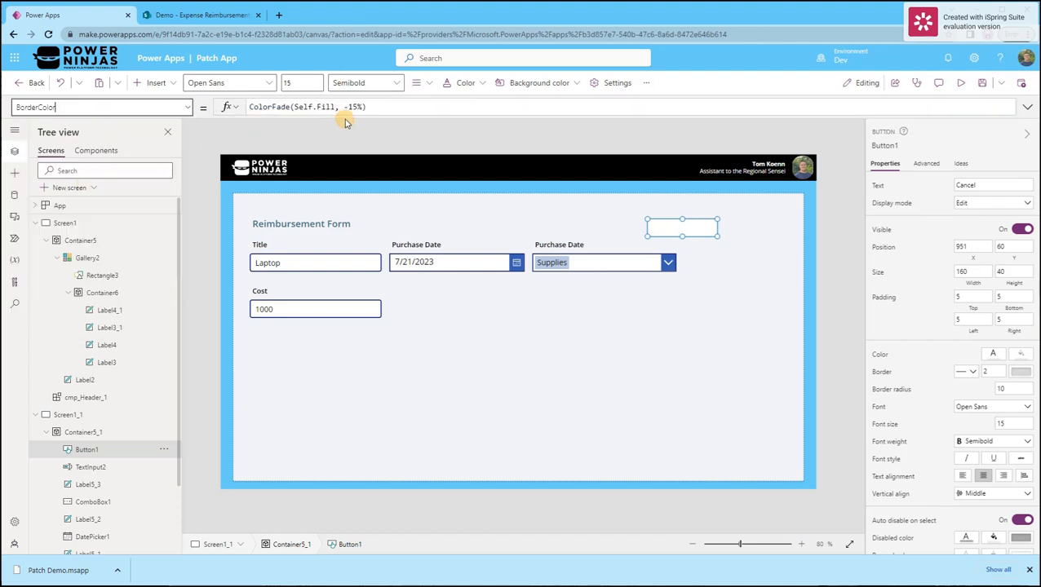
left_click(423, 106)
key("ctrl+a")
type("C")
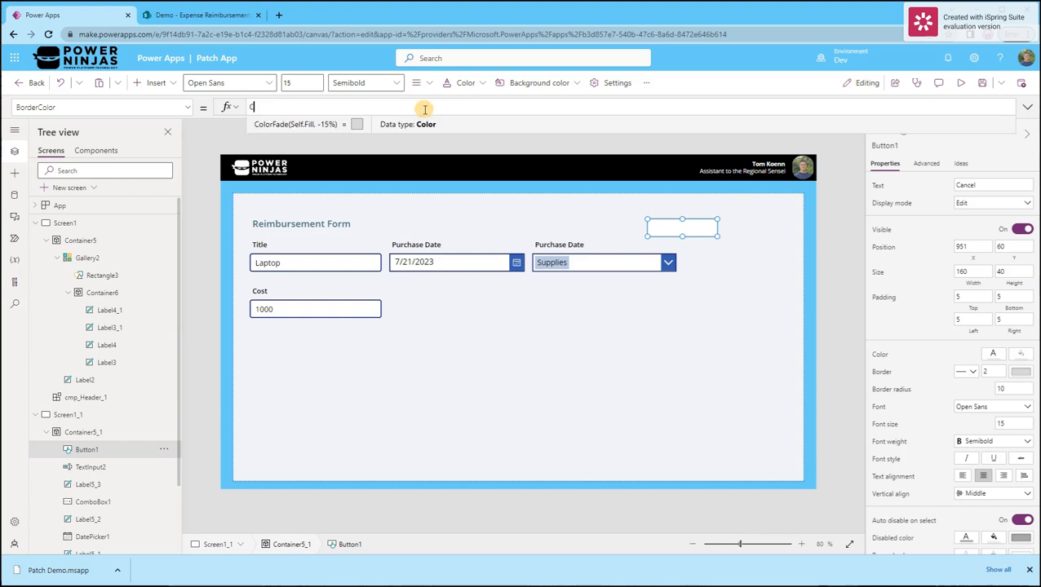
type("olorVal")
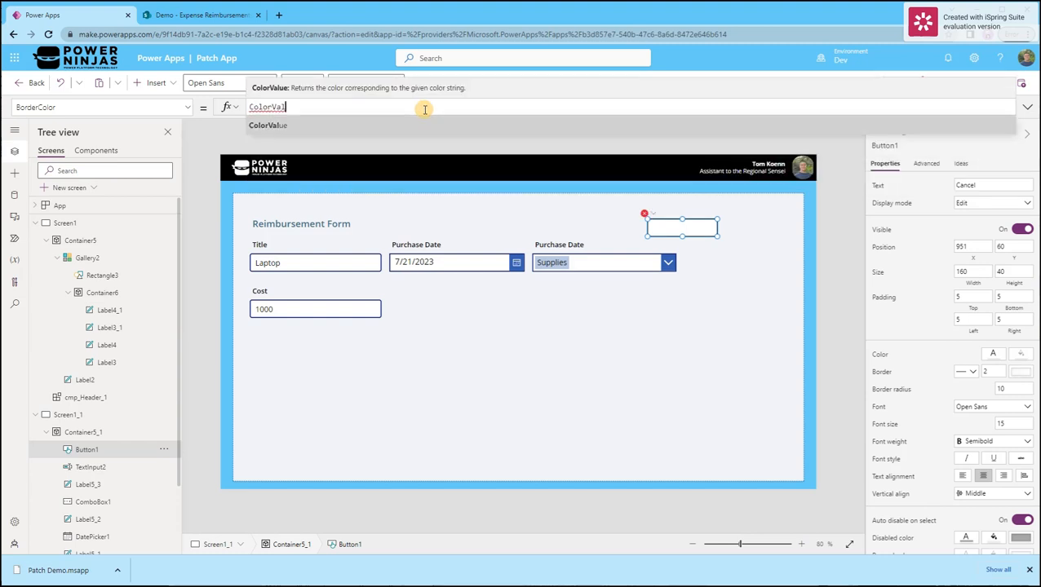
key("Tab")
type("(varM")
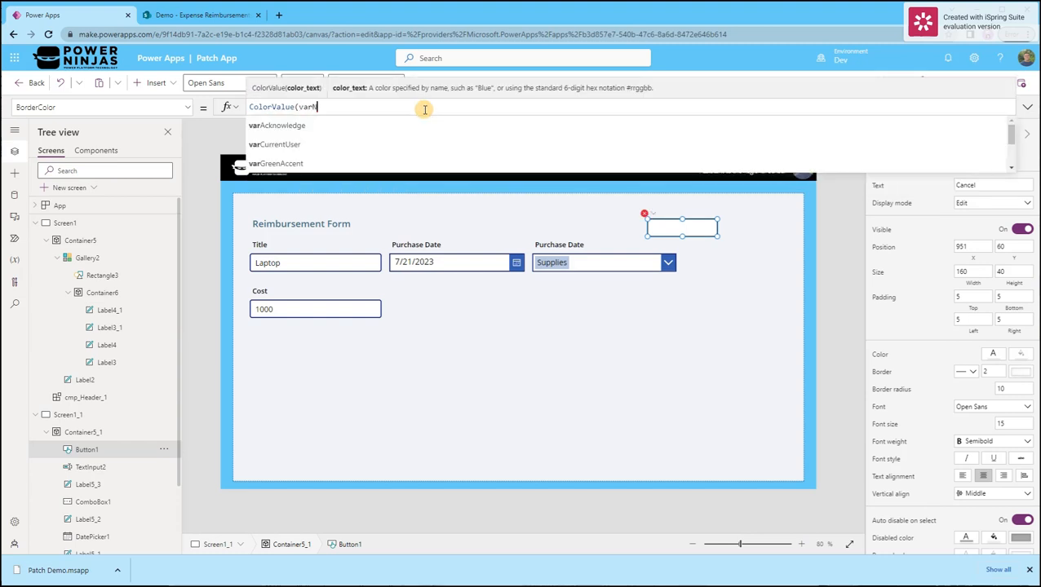
type("in")
key("Down")
key("Down")
key("Tab")
type(")")
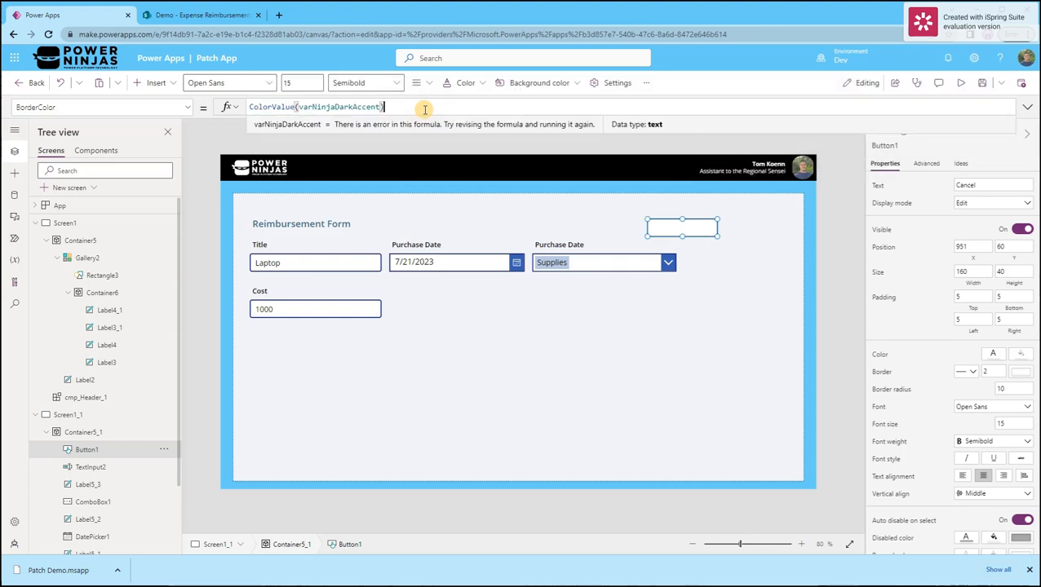
Step: Set the Cancel button's text Color formula to ColorValue(varNinjaDarkAccent)
left_click(186, 107)
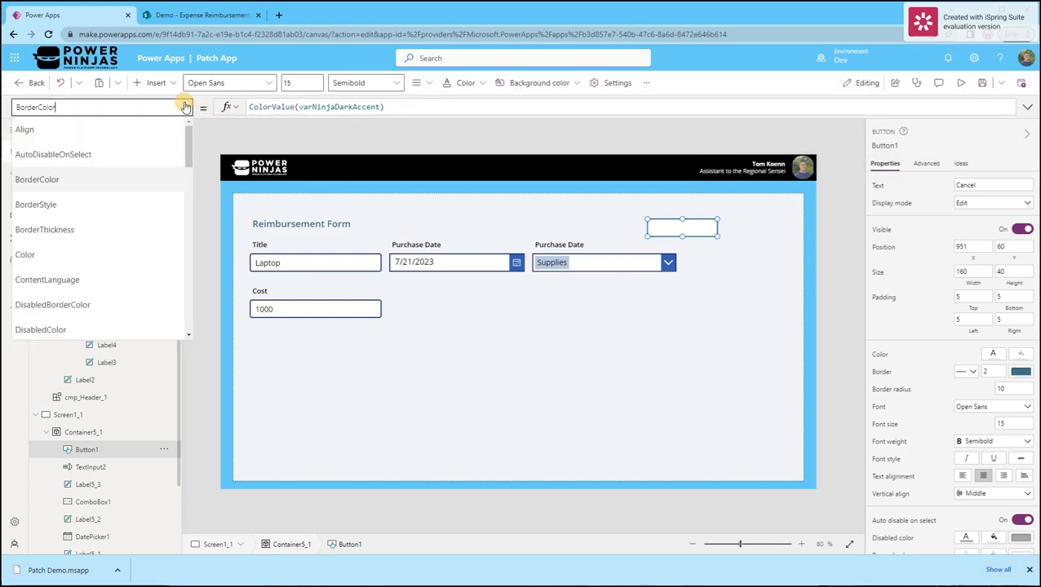
left_click(59, 263)
triple_click(381, 104)
type("Co")
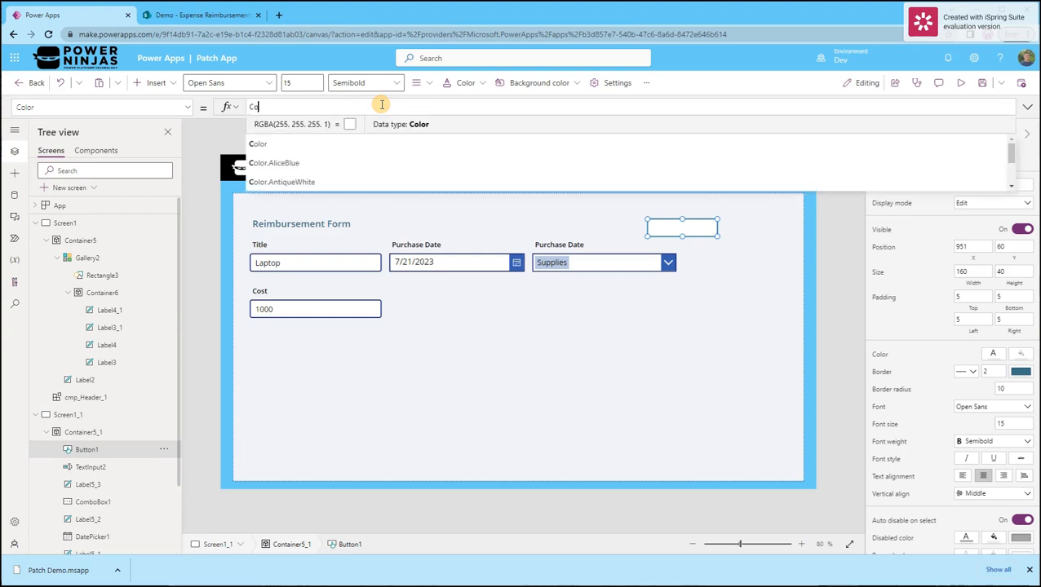
type("lorValue(")
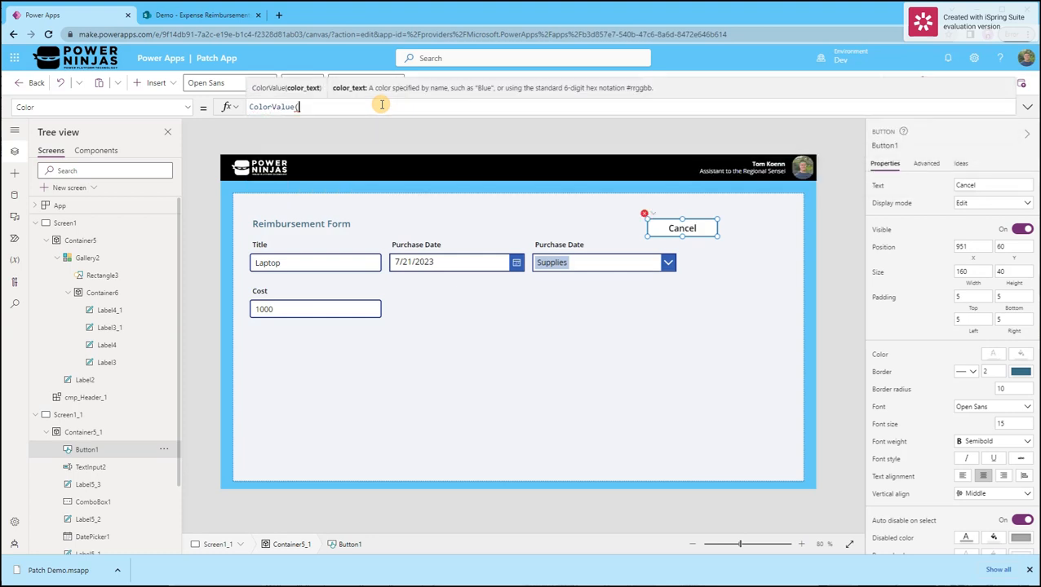
type("varNinjaDarkAccent")
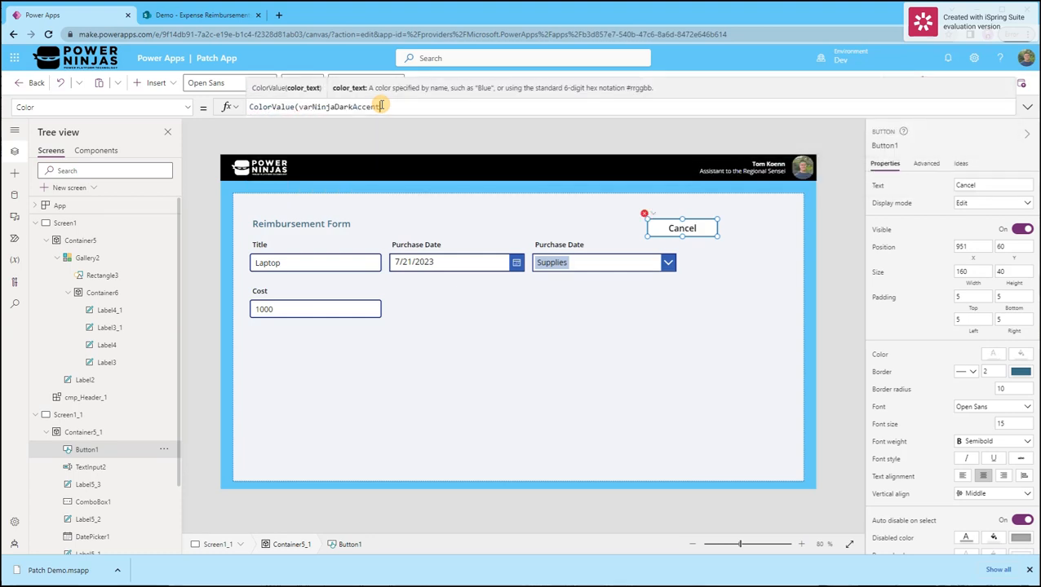
type(")")
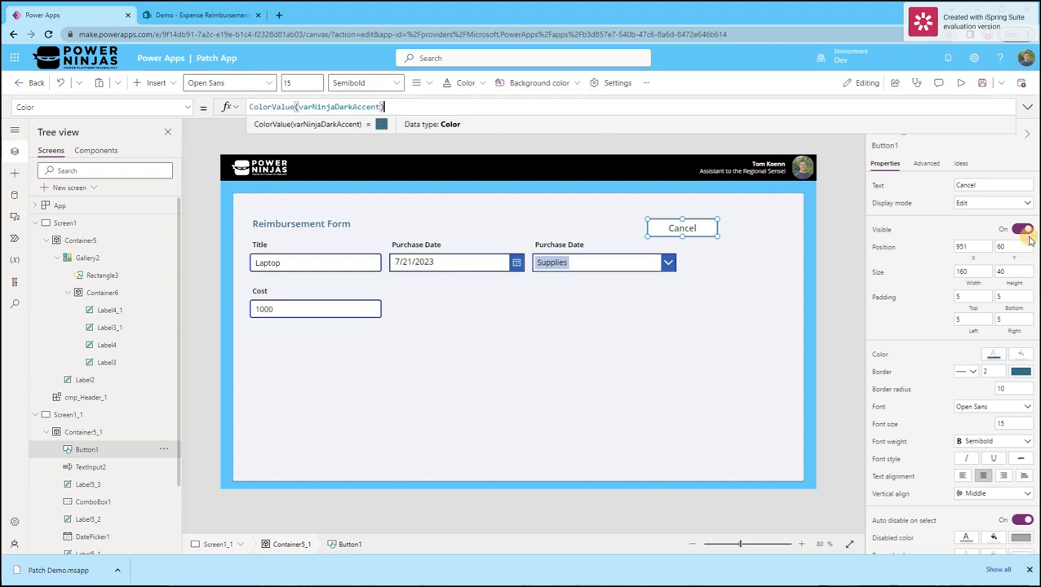
Step: Set the Cancel button's OnSelect formula to Set(varSelectedItem, Blank()); Navigate(Screen1)
left_click(187, 109)
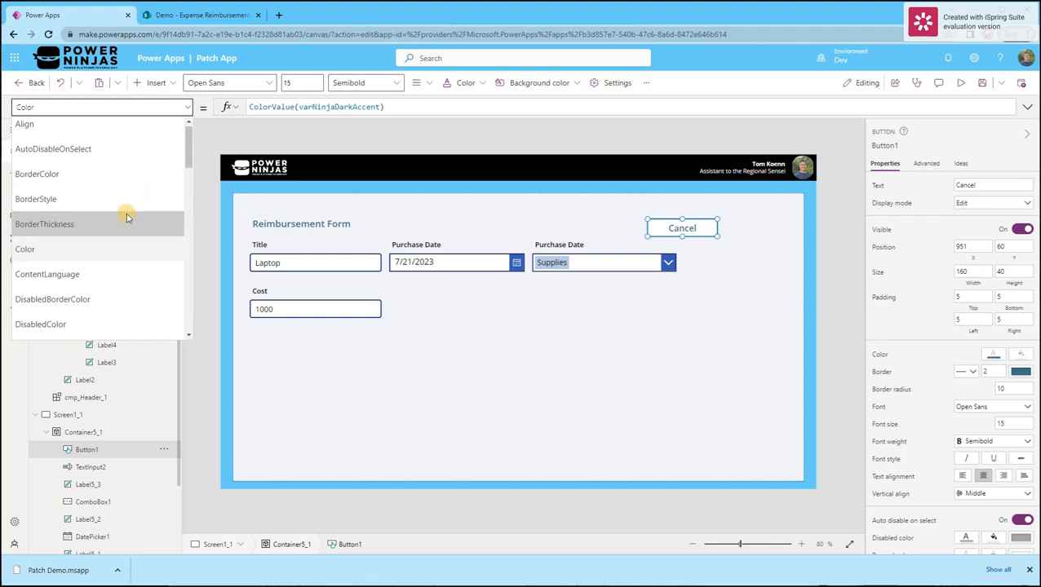
scroll(73, 212, "down", 6)
left_click(68, 166)
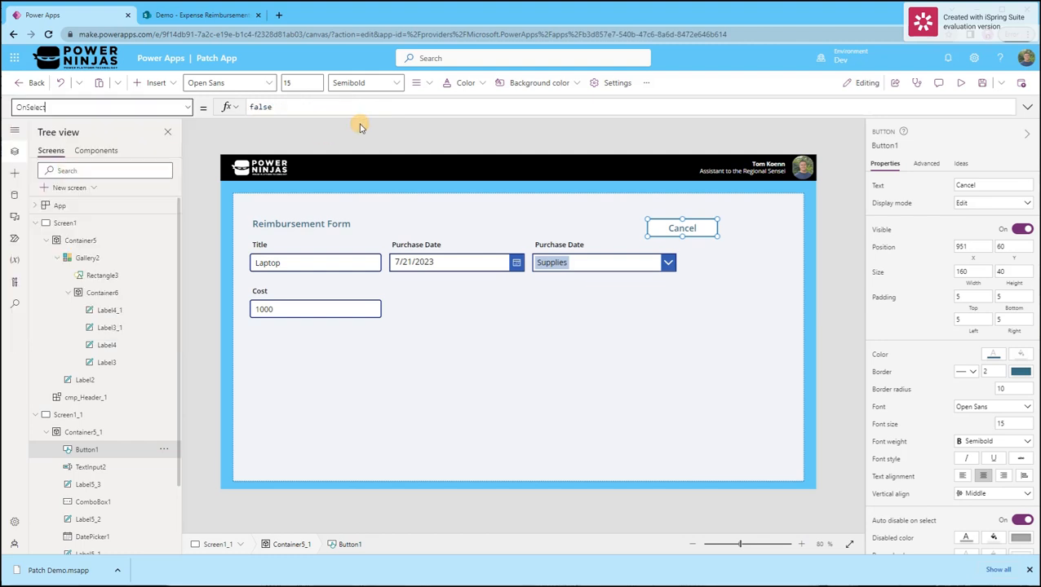
double_click(349, 109)
type("Set(varSelec")
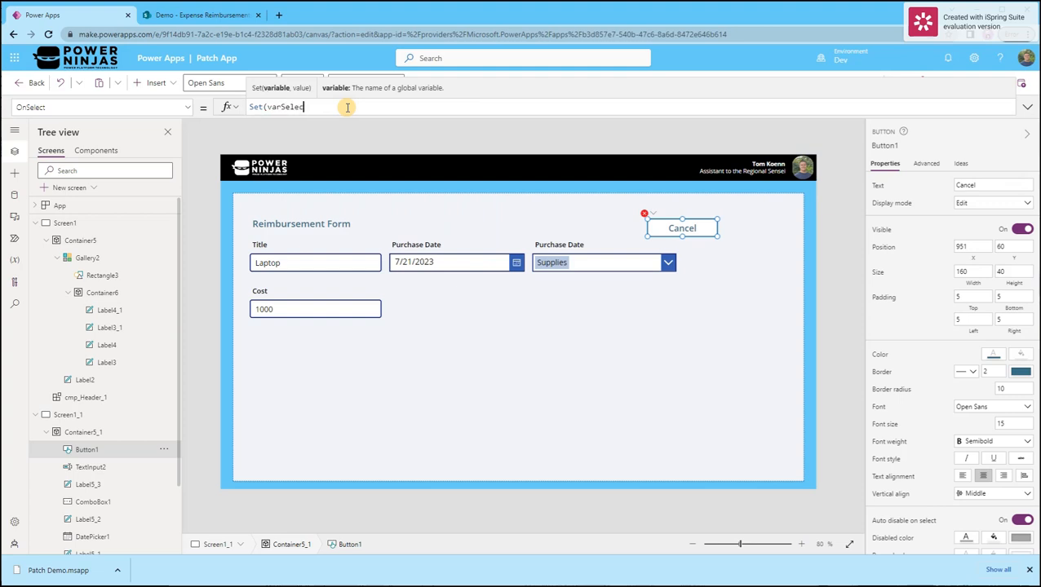
type("tedItem, ")
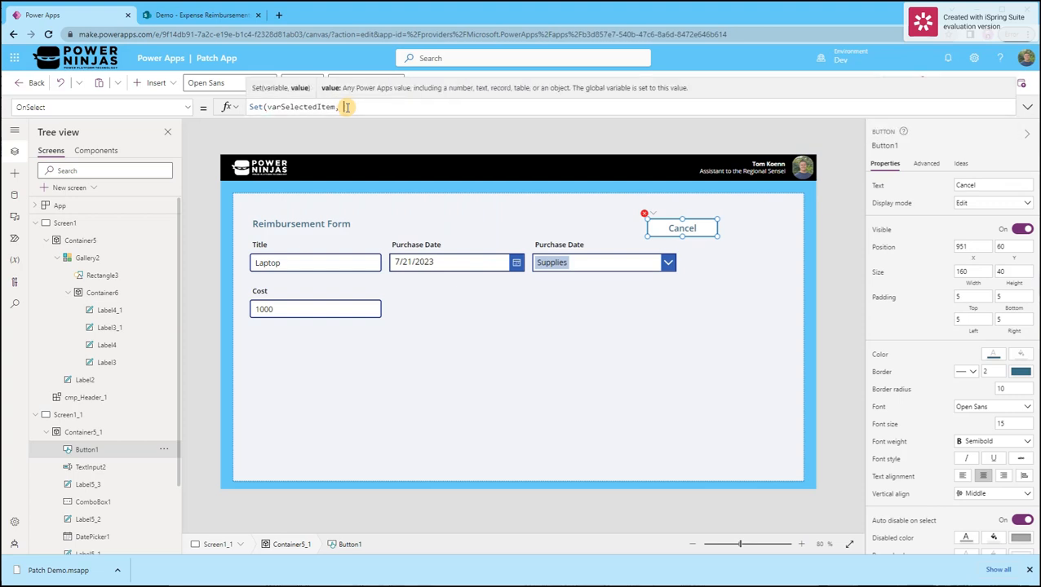
type("Blank())")
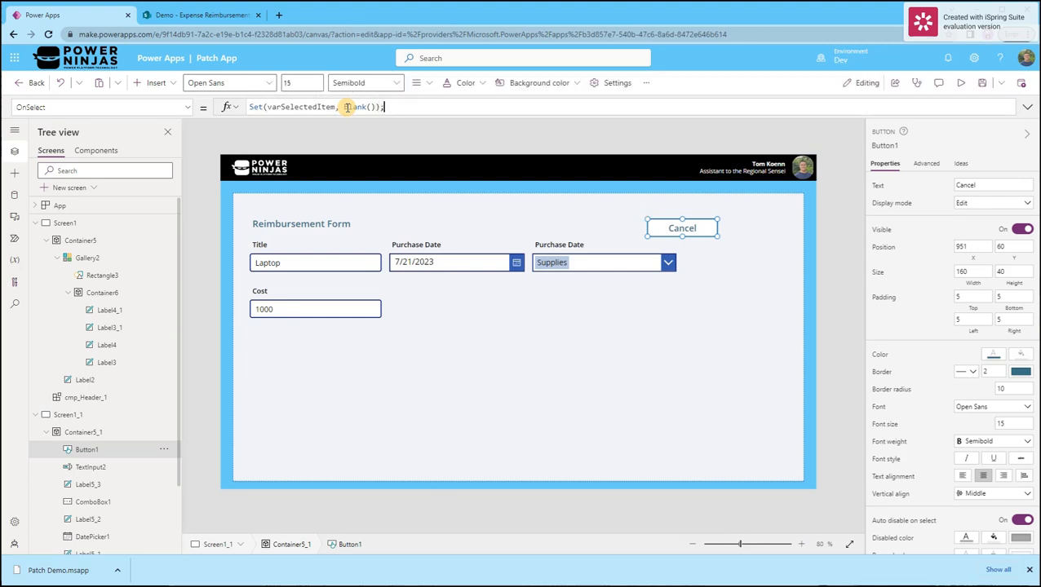
type("; Navigate(")
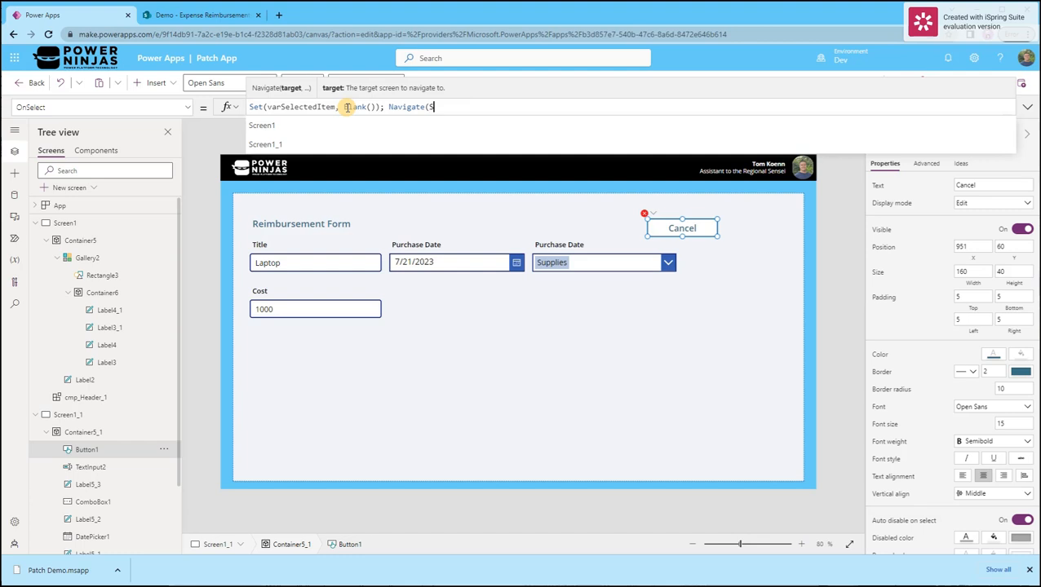
type("Screen1")
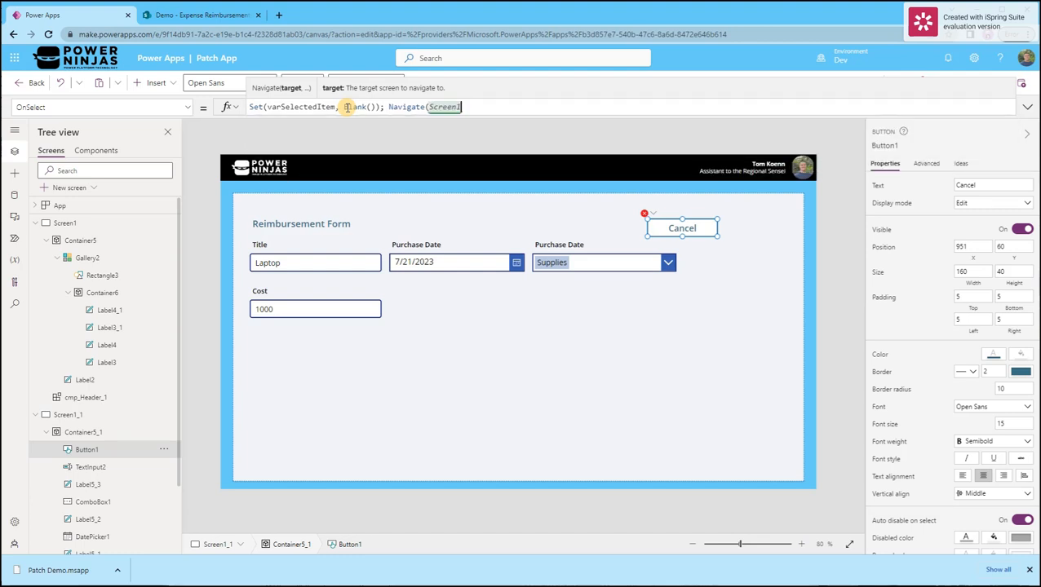
type(")")
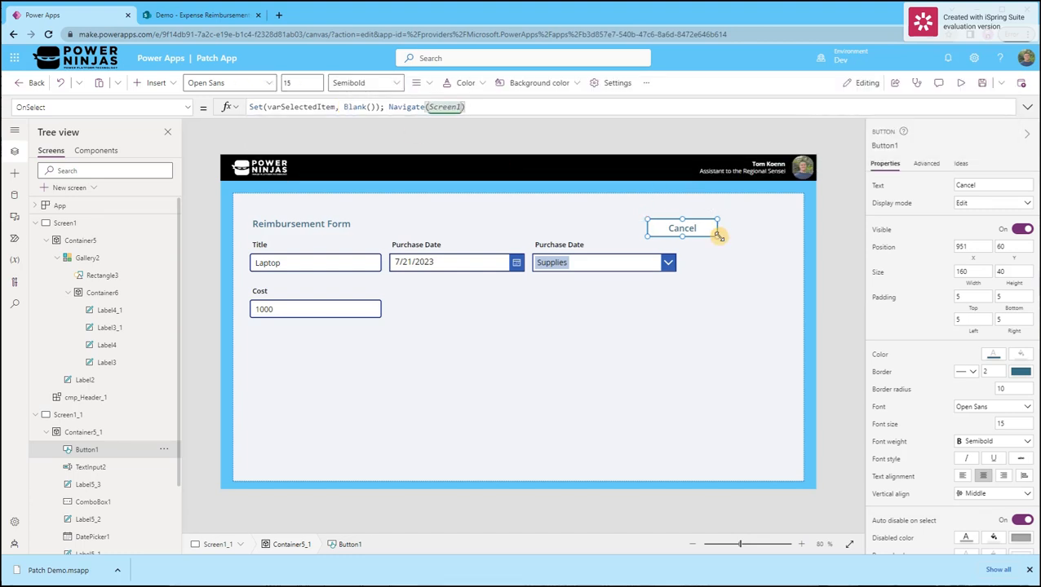
left_click_drag(698, 224, 682, 223)
left_click(713, 267)
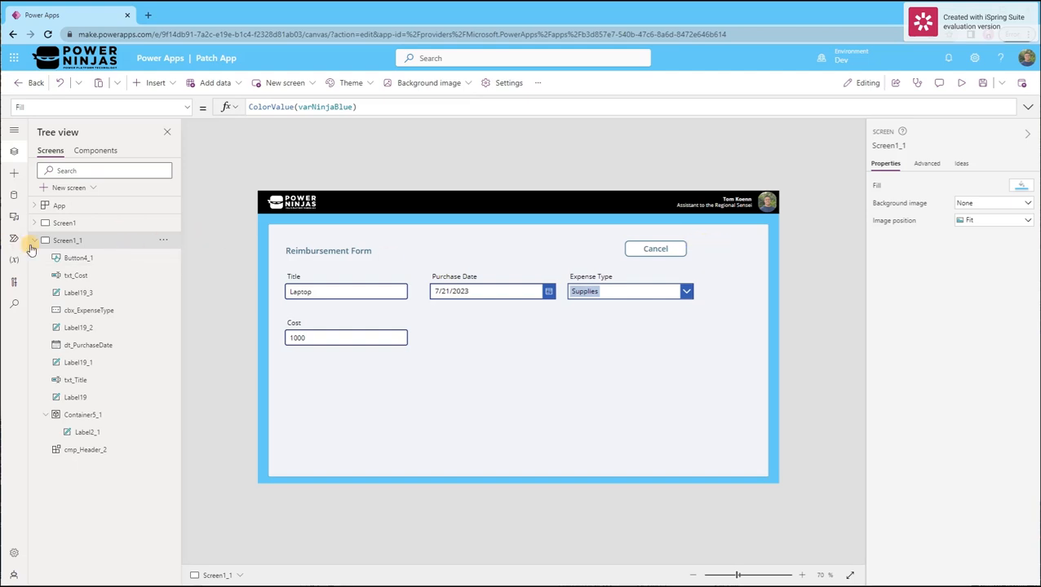
Step: Insert a button on Screen1_1 and place it beside the Cancel button at about X 1141, Y 132
left_click(171, 86)
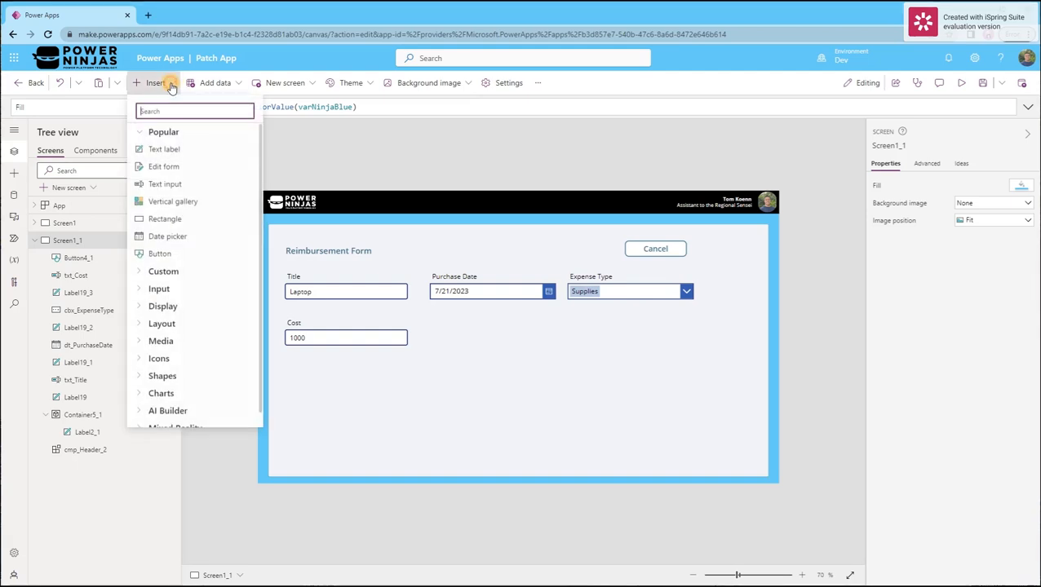
left_click(195, 256)
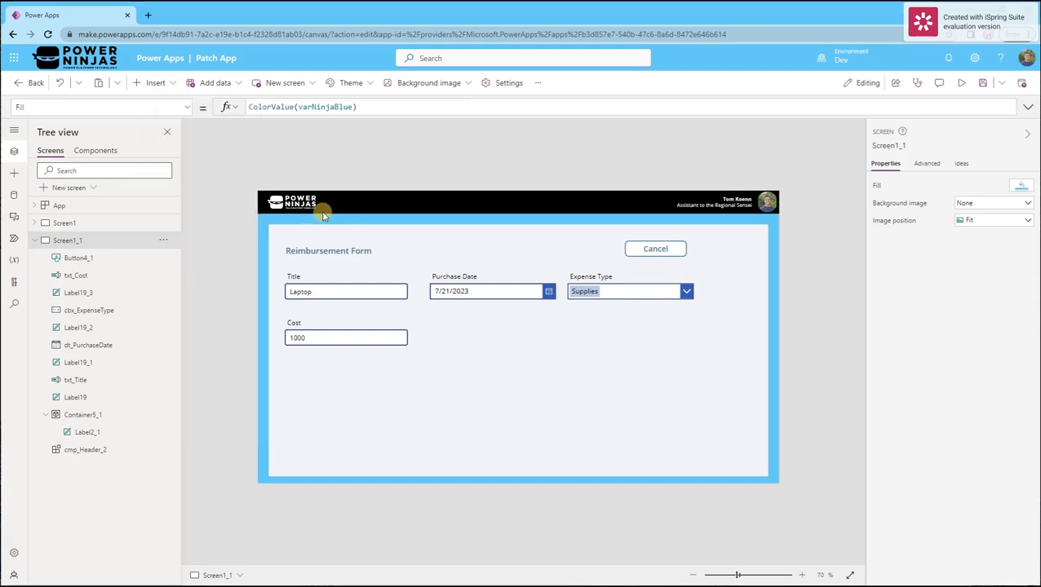
left_click_drag(330, 215, 750, 251)
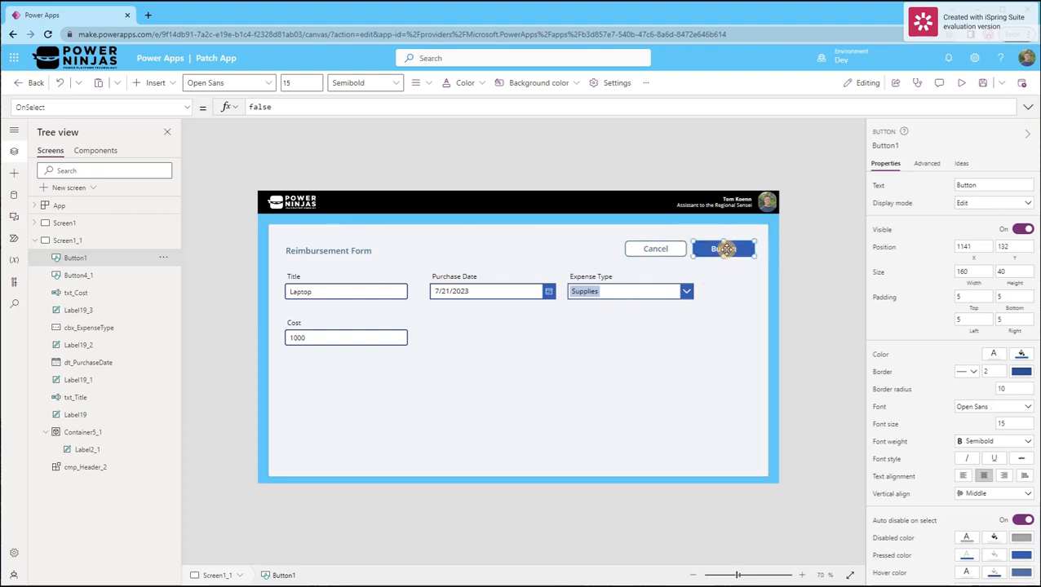
Step: Set the new button's Text formula to "Submit"
left_click(187, 106)
scroll(96, 269, "down", 3)
left_click(80, 331)
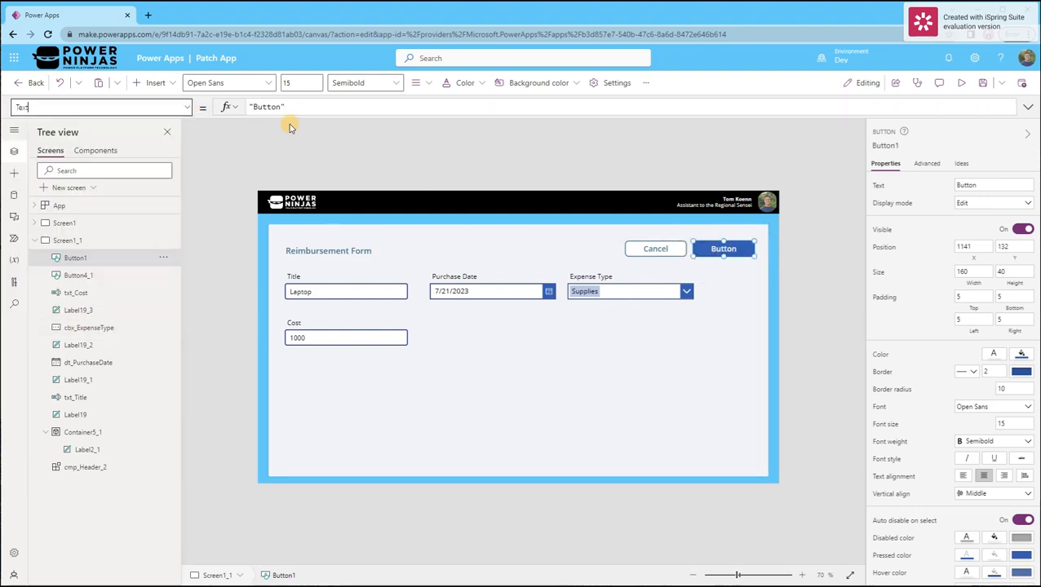
triple_click(263, 107)
type("\"Subm")
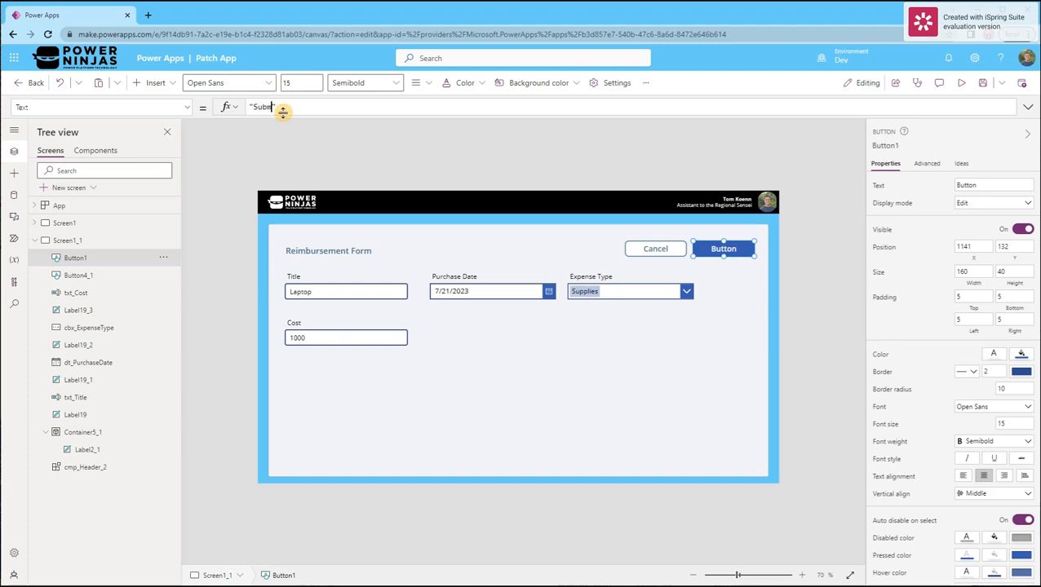
type("it")
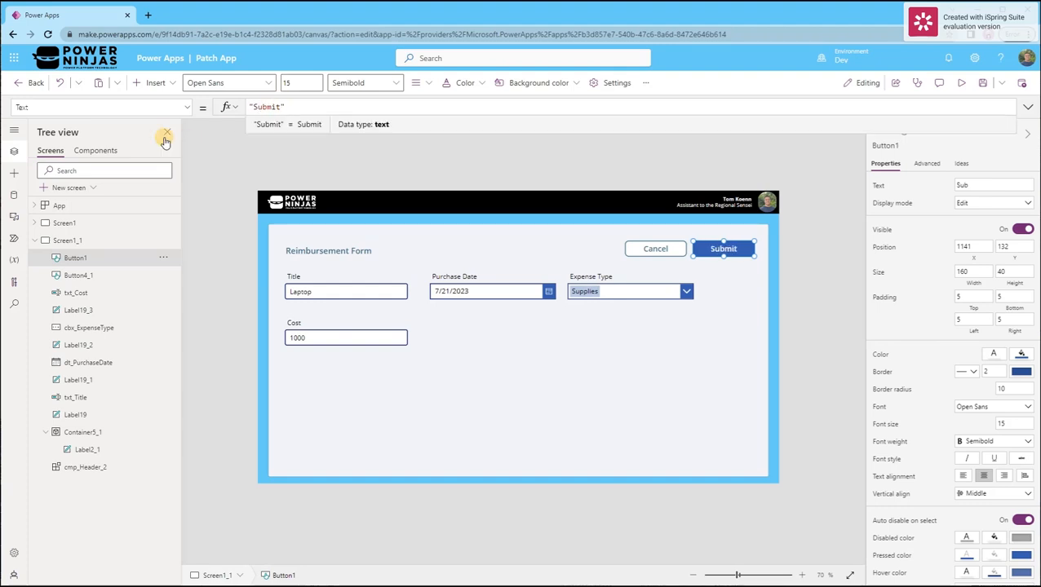
Step: Open the Submit button's Fill formula for editing
left_click(187, 107)
scroll(61, 232, "up", 4)
scroll(61, 233, "up", 3)
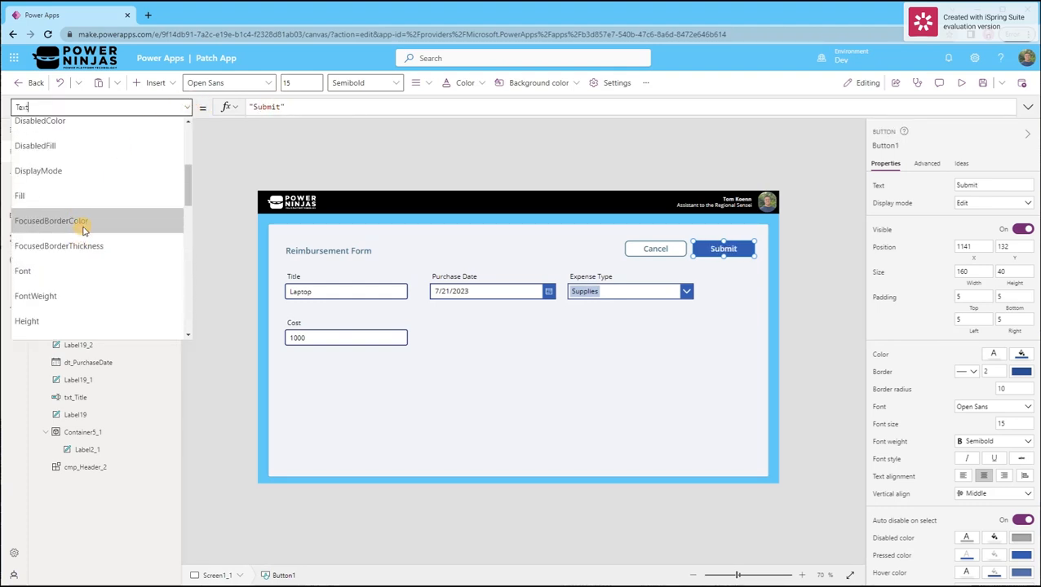
left_click(77, 199)
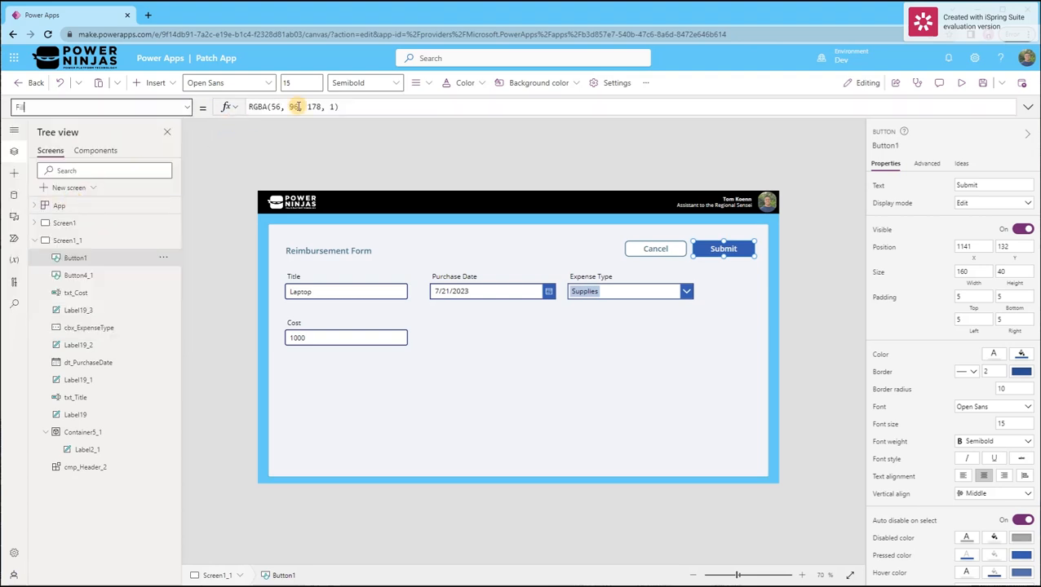
Step: Set the Submit button's Fill property to ColorValue(varGreenAccent)
triple_click(405, 107)
type("C")
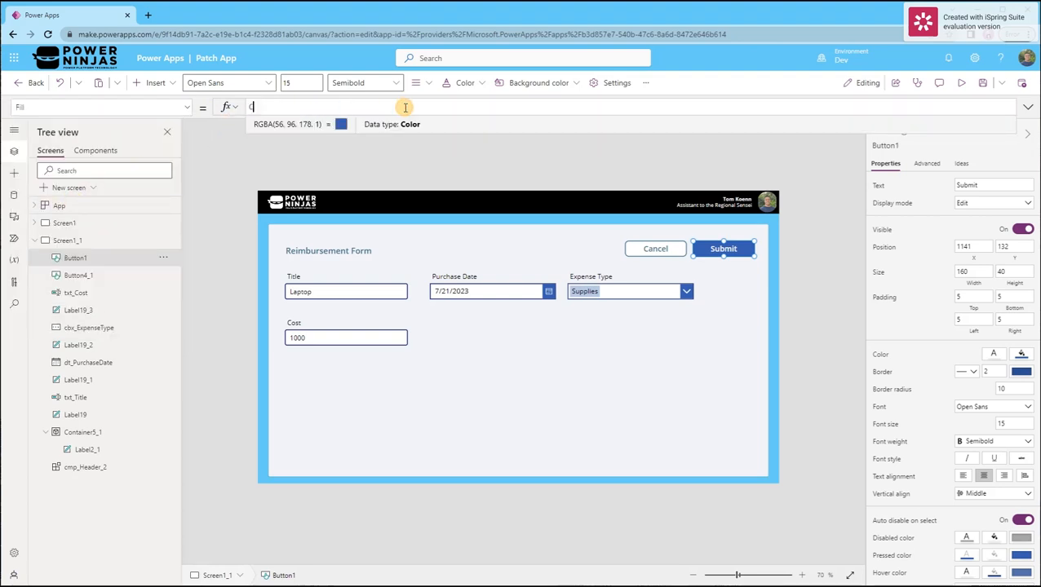
type("olorValue(v")
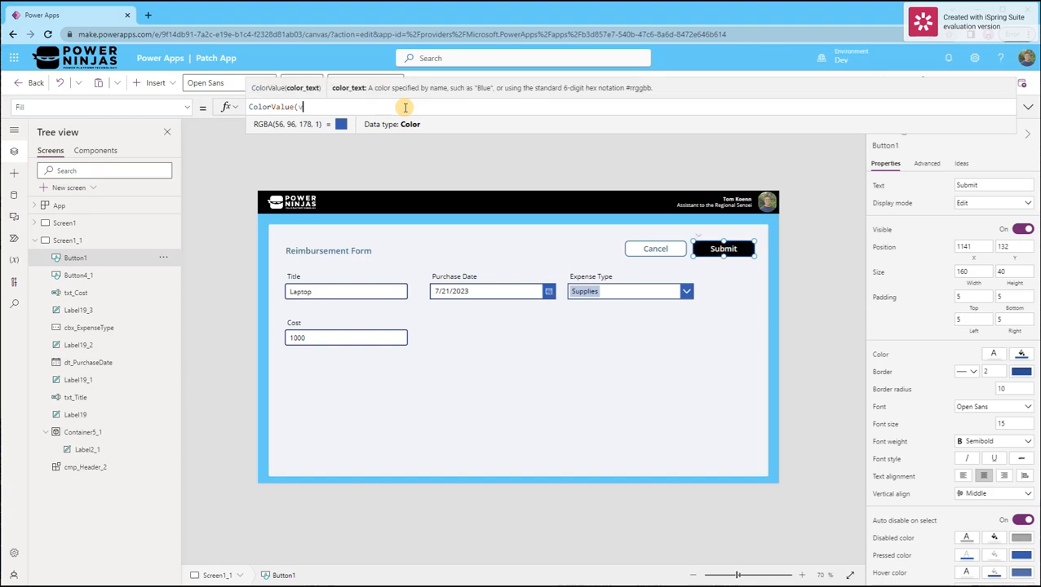
type("arCreenAccent")
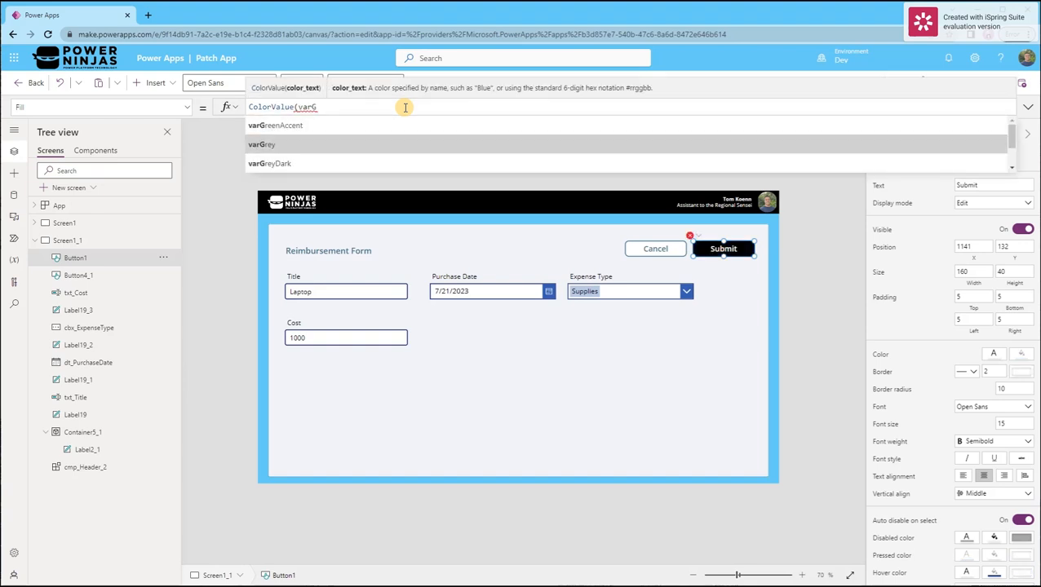
Step: Set the Submit button's BorderColor property to ColorValue(varGreenAccent)
left_click(186, 106)
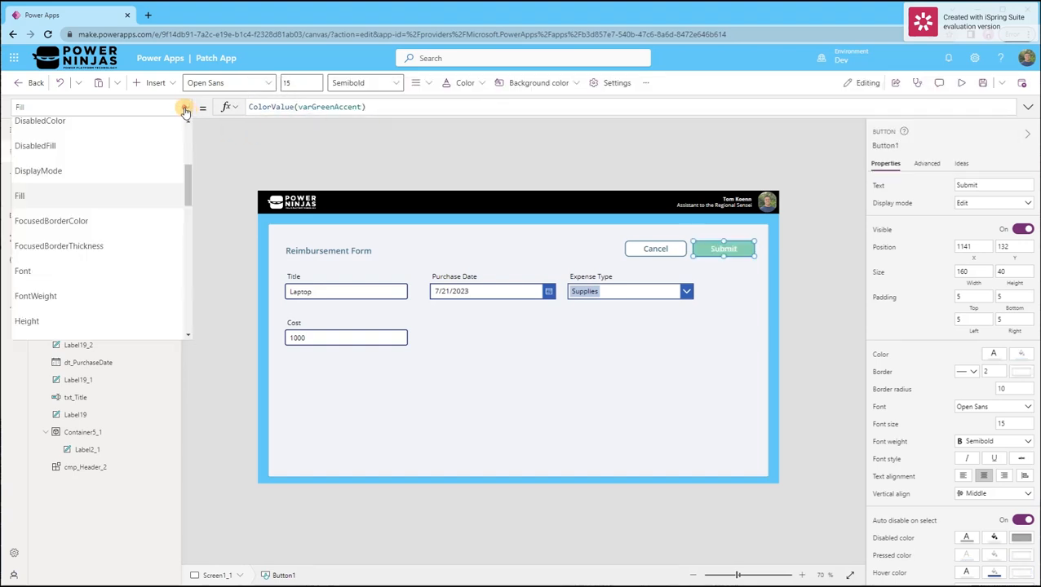
left_click(87, 178)
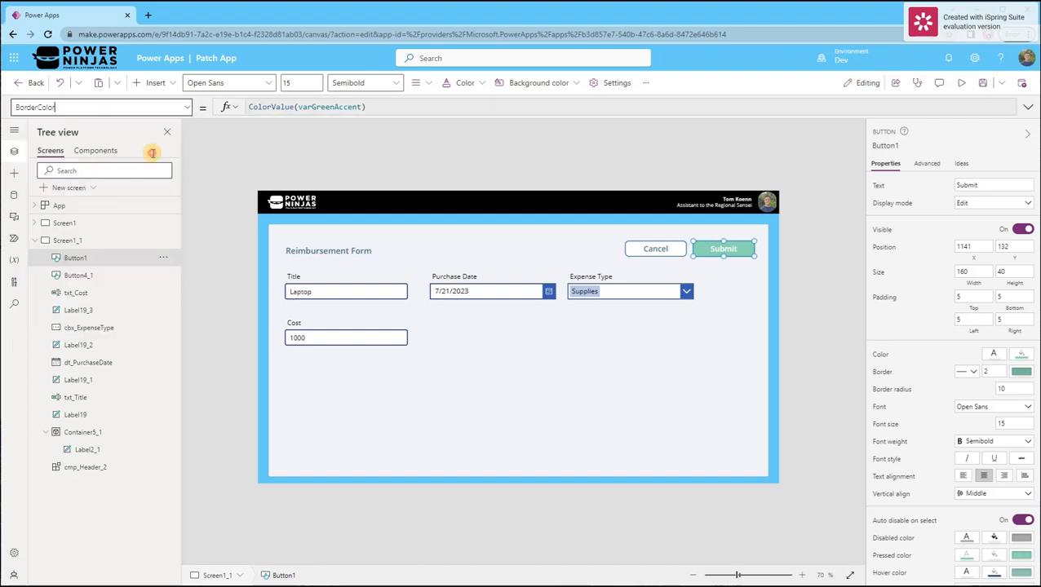
triple_click(412, 111)
type("ColorVa")
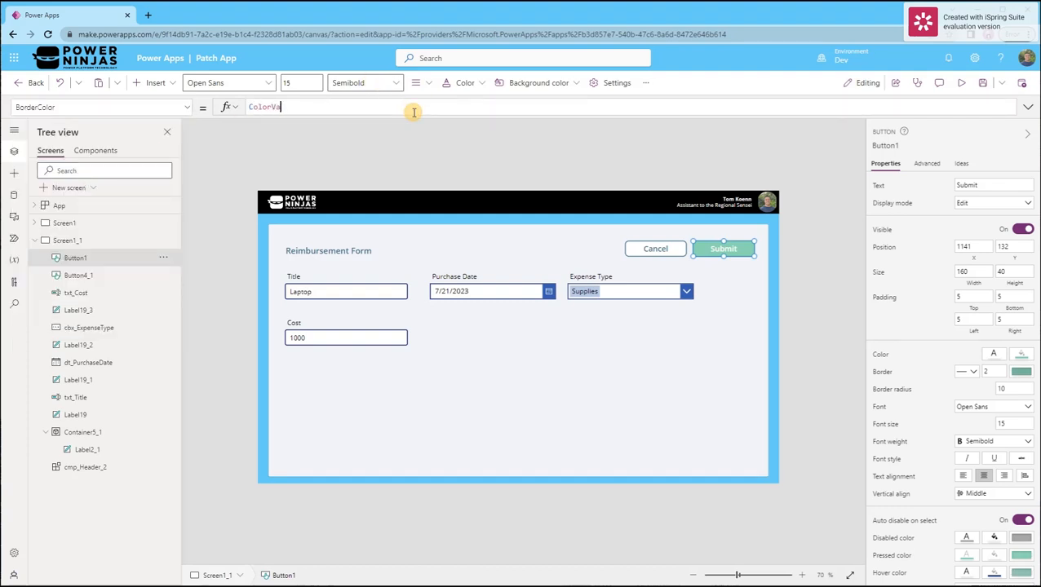
type("lue(")
type("varC")
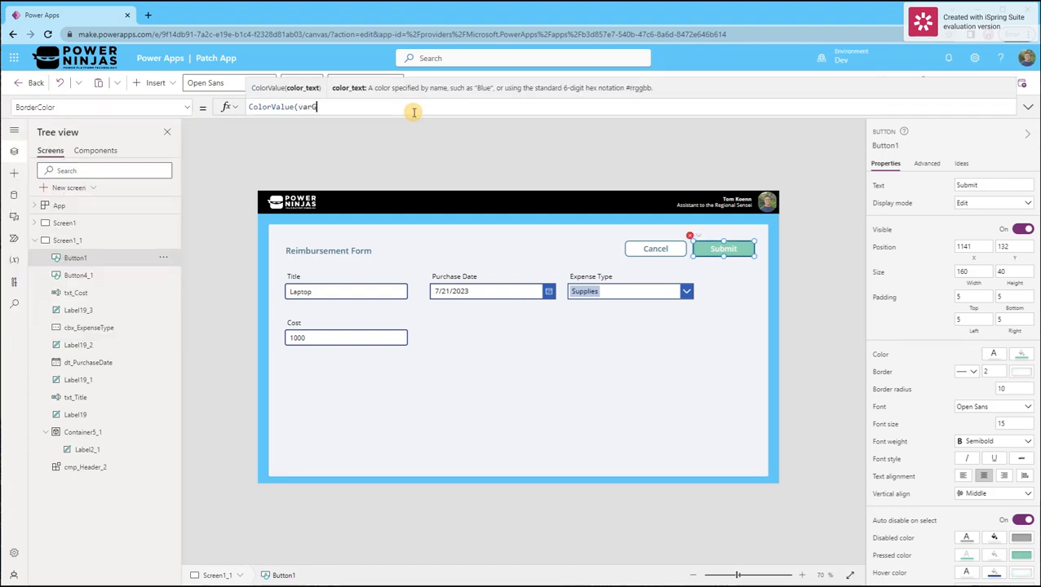
key("Tab")
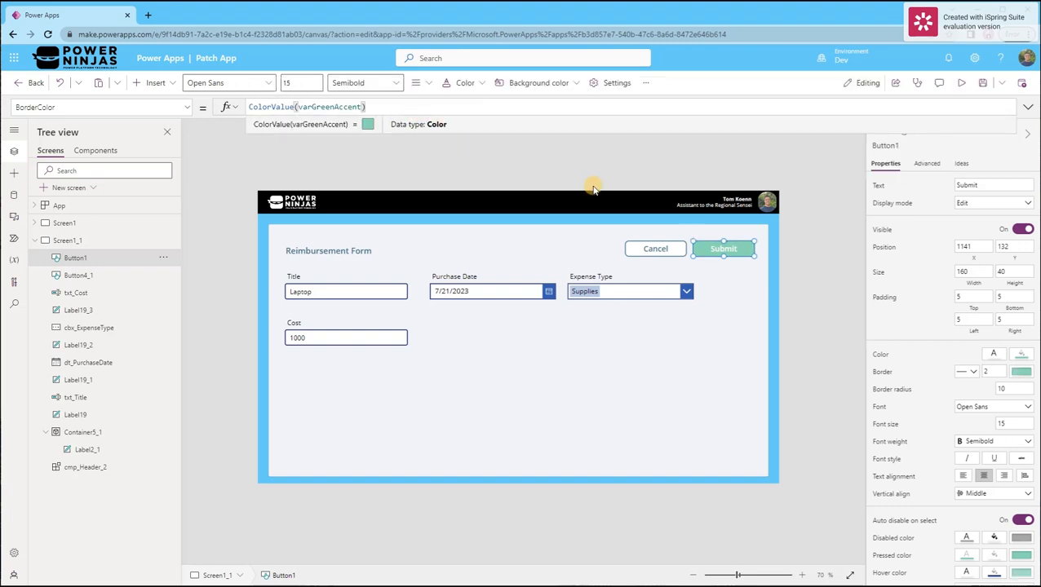
Step: Replace the Submit button's OnSelect formula with UpdateContext({locLoading: true}); and start a new line below it
left_click(186, 107)
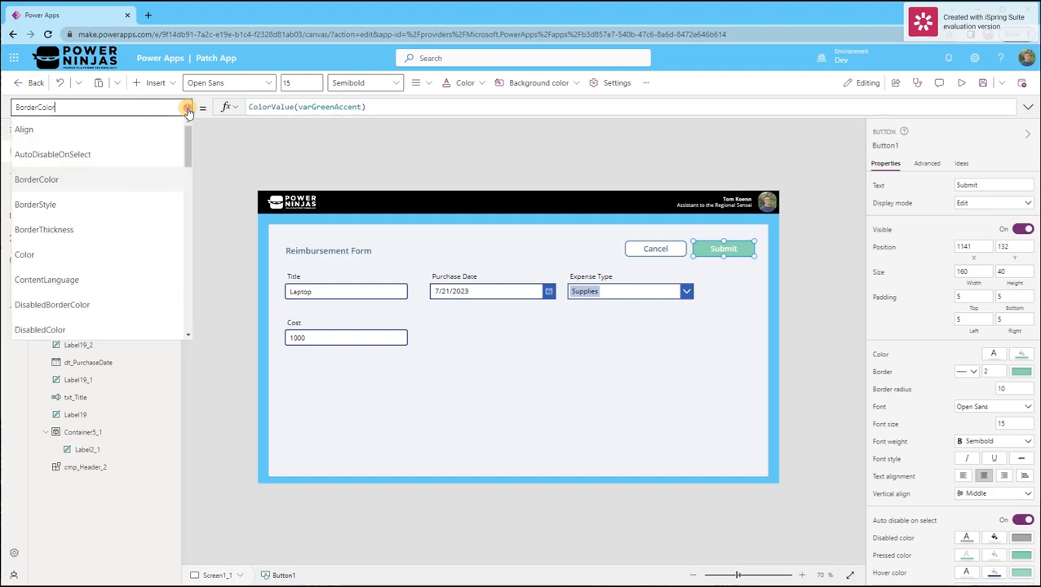
scroll(130, 239, "down", 6)
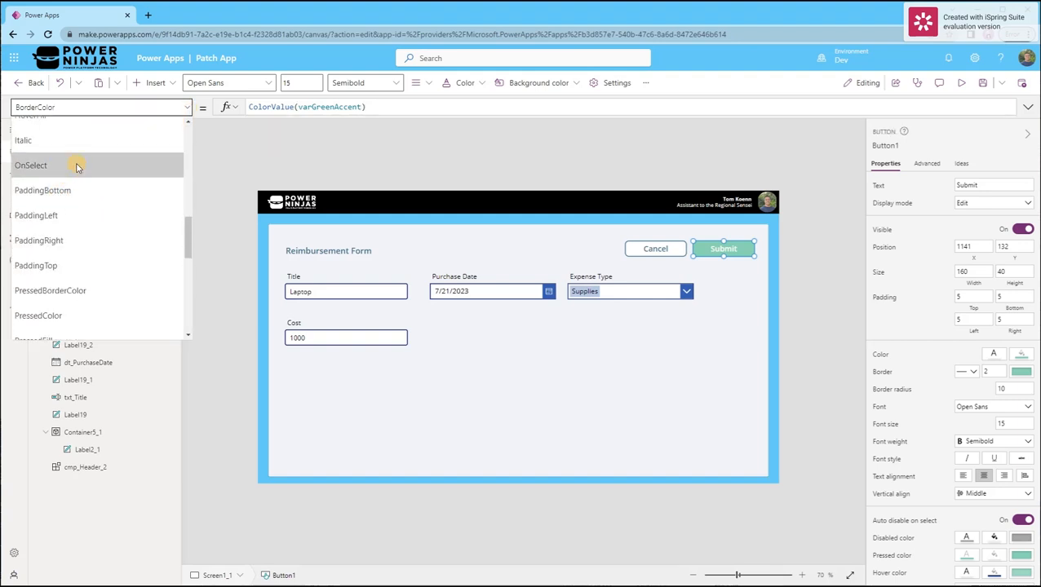
left_click(74, 166)
left_click(347, 107)
double_click(347, 107)
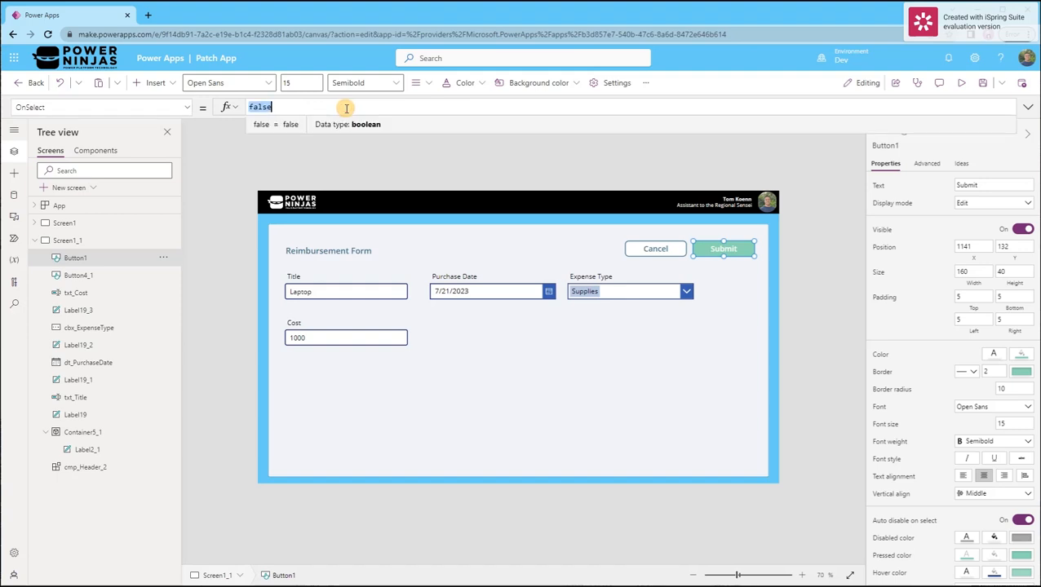
type("UpdateContext({locLoadin")
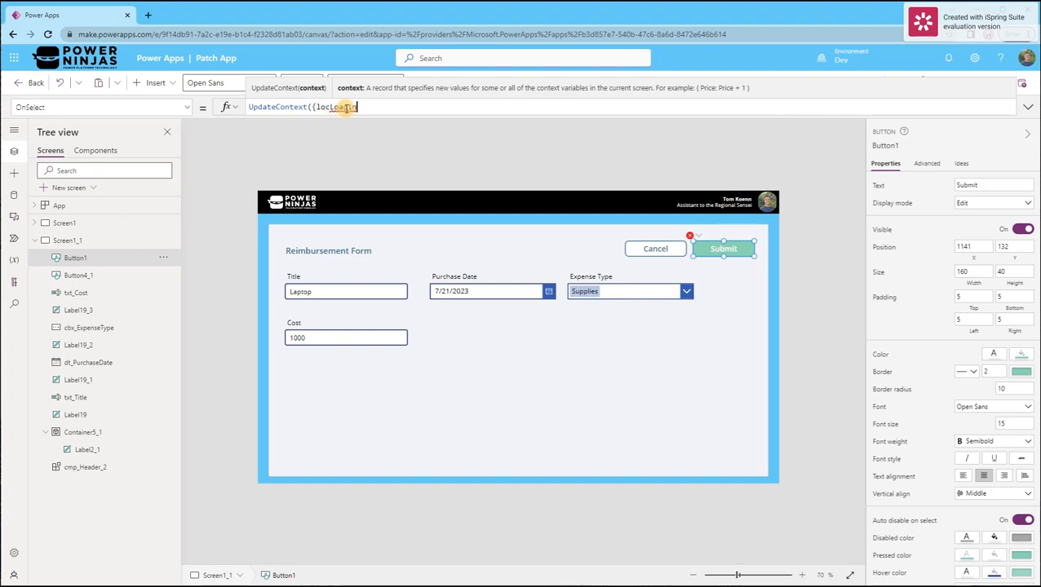
type("g: true});")
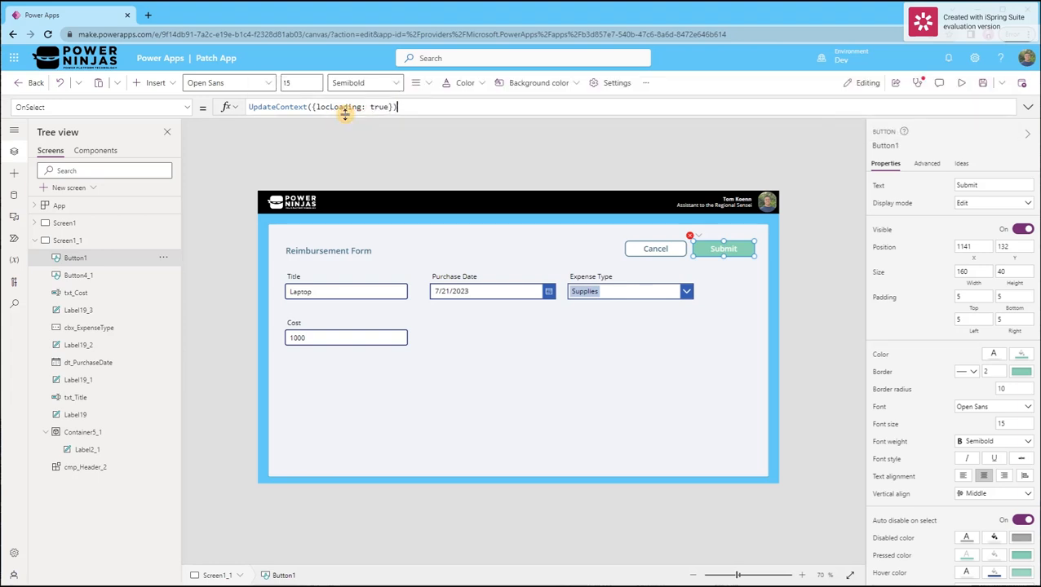
key("shift+Return")
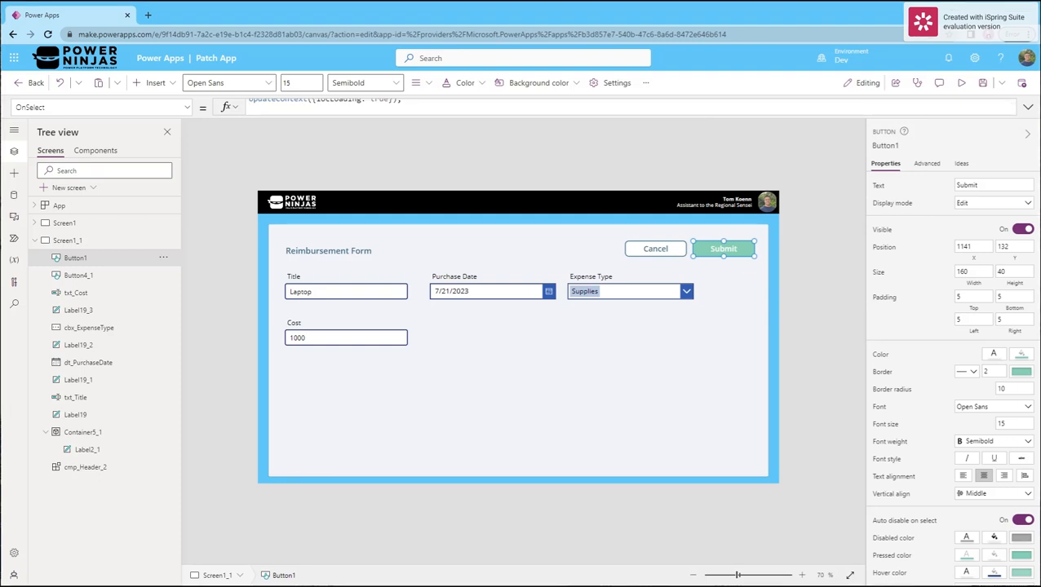
Step: Enlarge the formula editing area and begin an If statement with the condition IsBlank(varSelectedItem)
left_click_drag(499, 119, 452, 292)
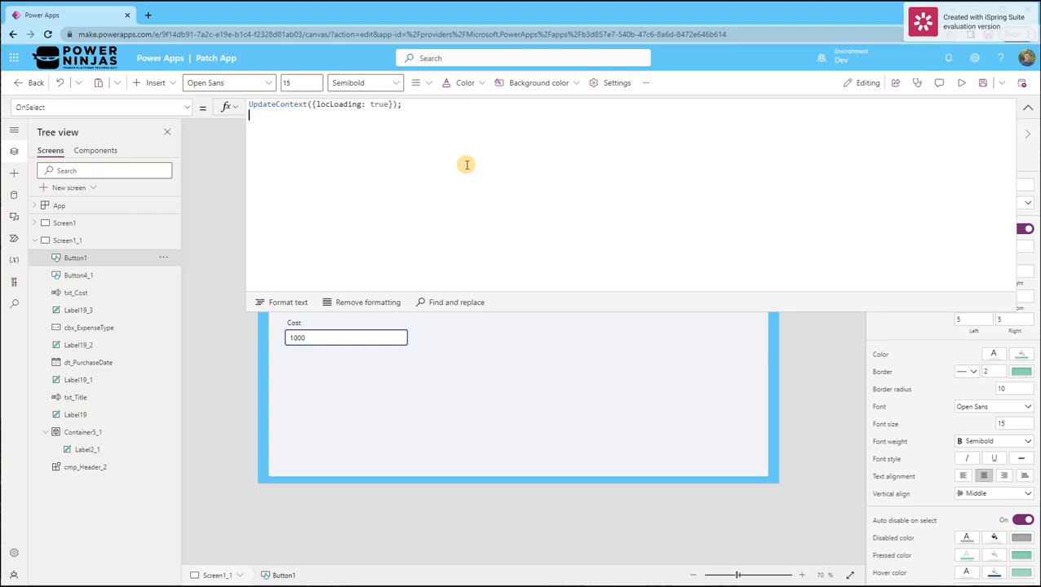
type("If(")
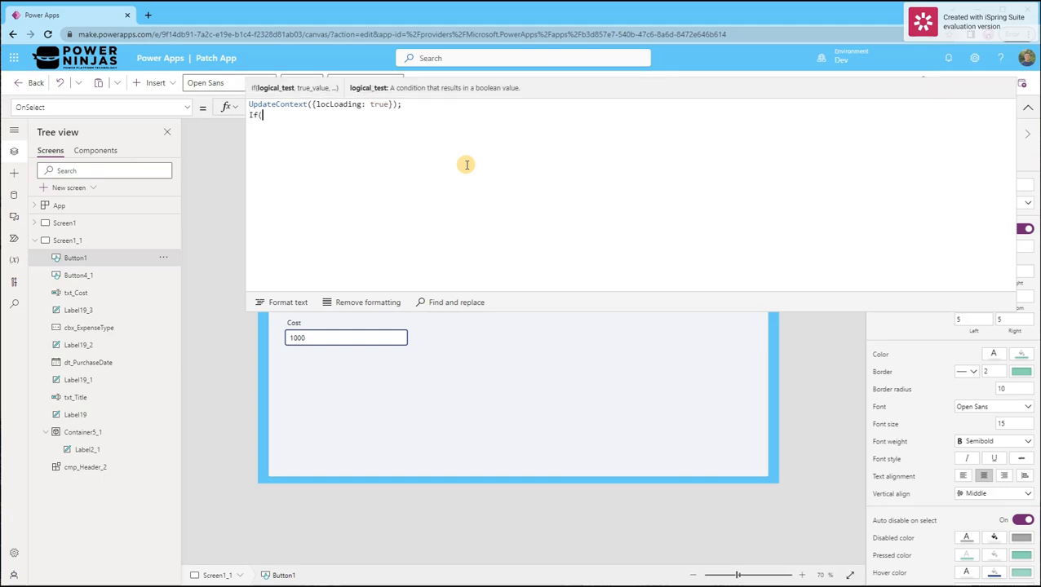
type("IsBlank(varSelect")
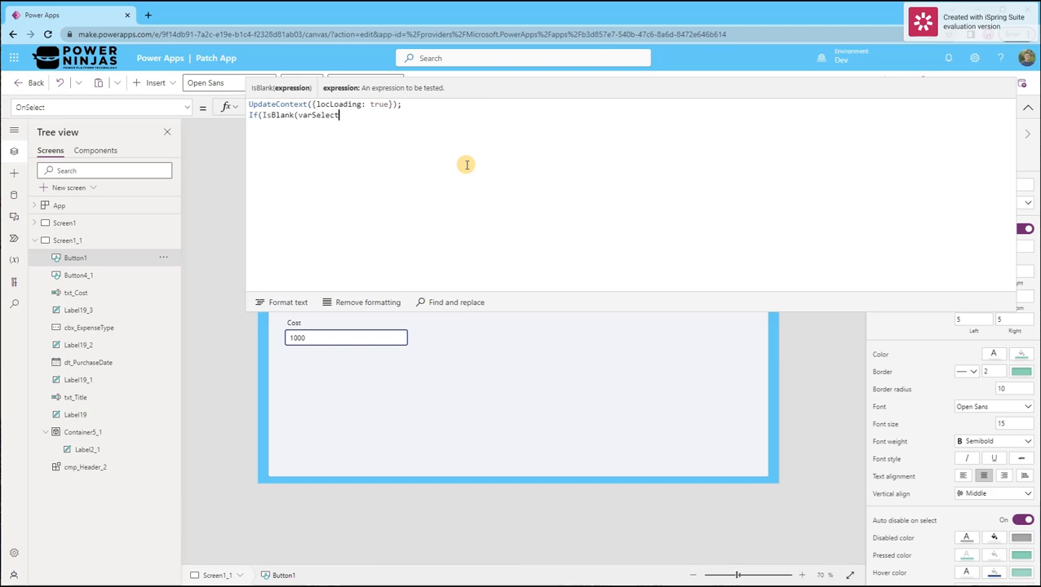
type("edItem)")
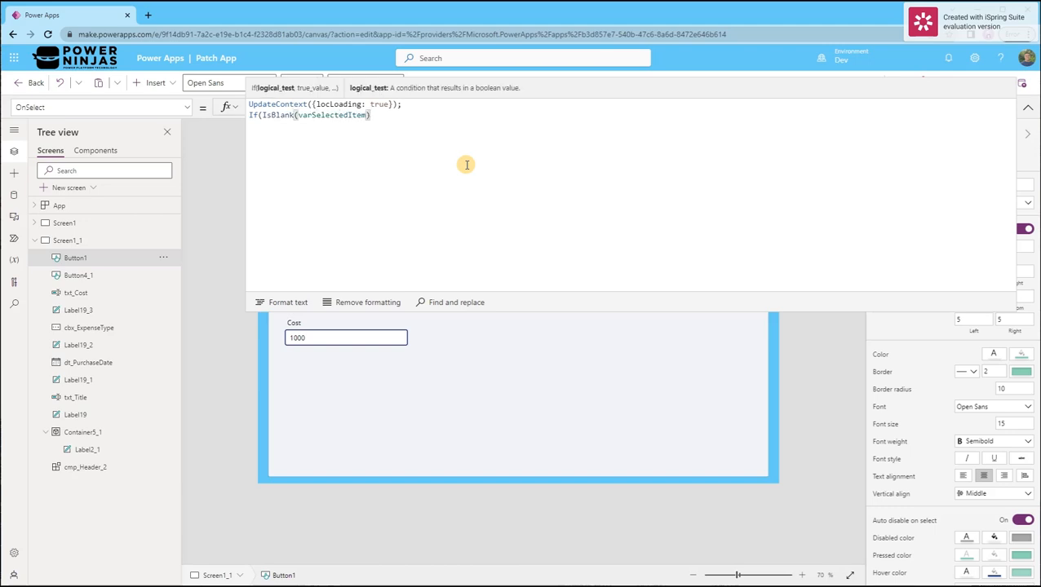
Step: Add a Patch call as the If statement's true result, using 'Expense Reimbursements' as source and Defaults('Expense Reimbursements') as record
type(", Patch")
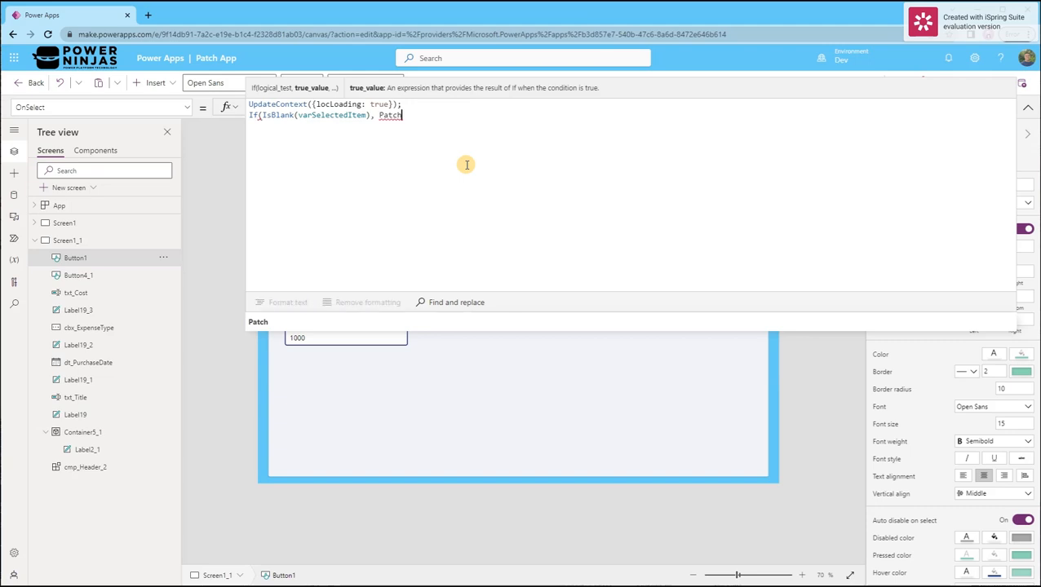
type("(")
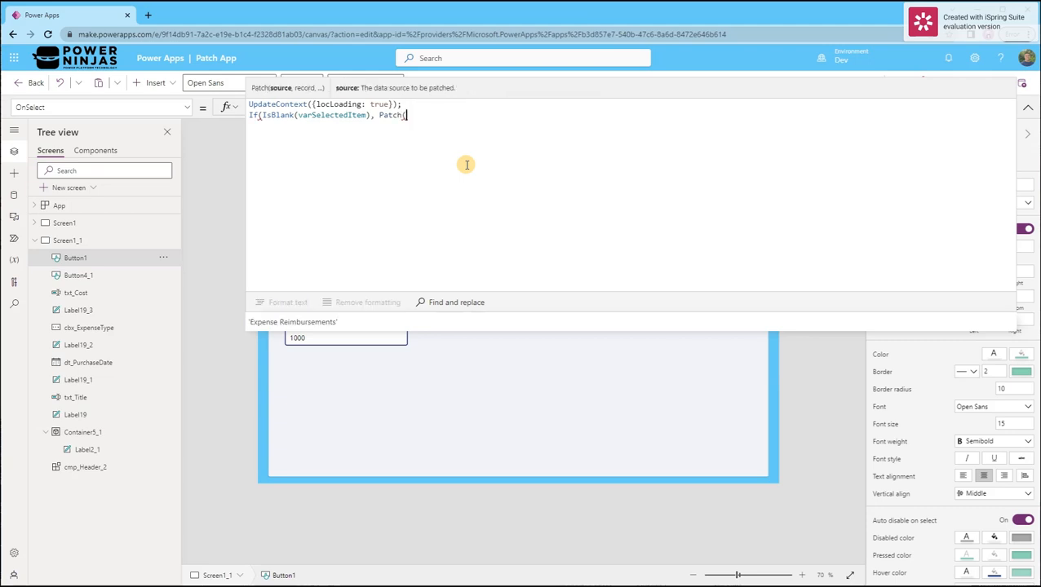
key("Tab")
type(", Defaults(")
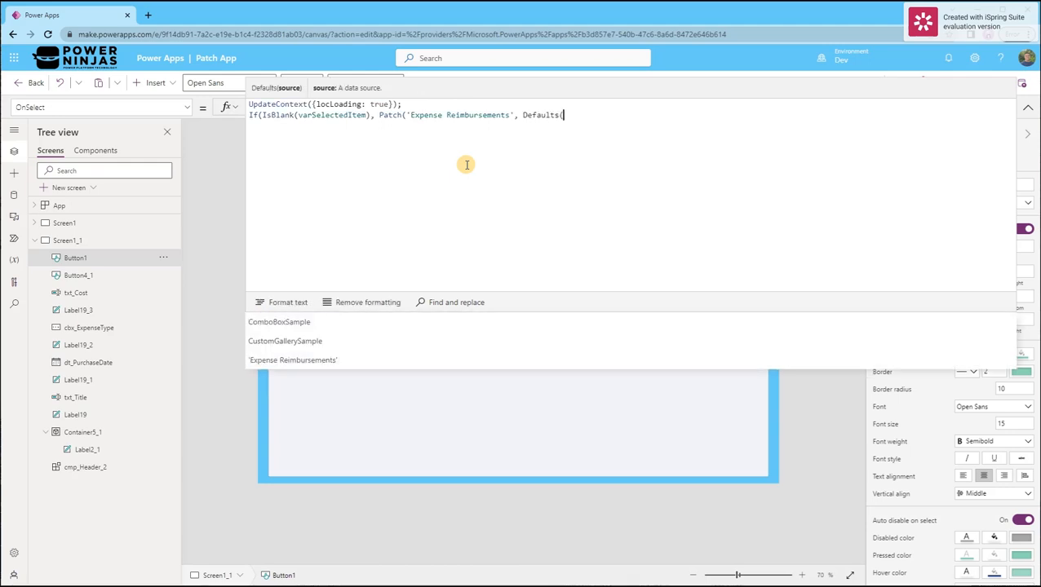
key("Down")
key("Down")
key("Down")
key("Tab")
type("),")
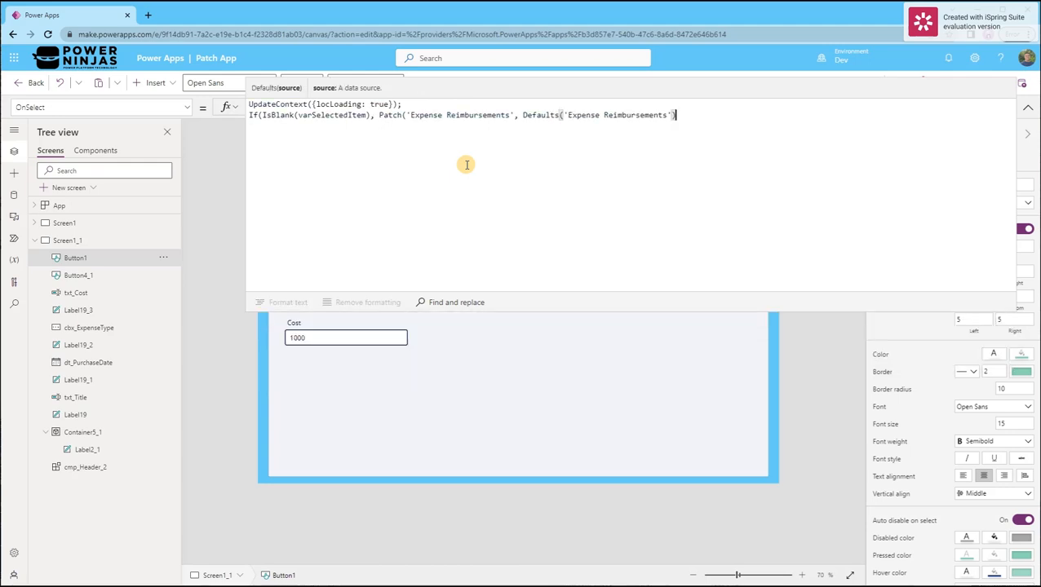
Step: Open the Patch update record and assign txt_Title.Text to the Title column
type(" {")
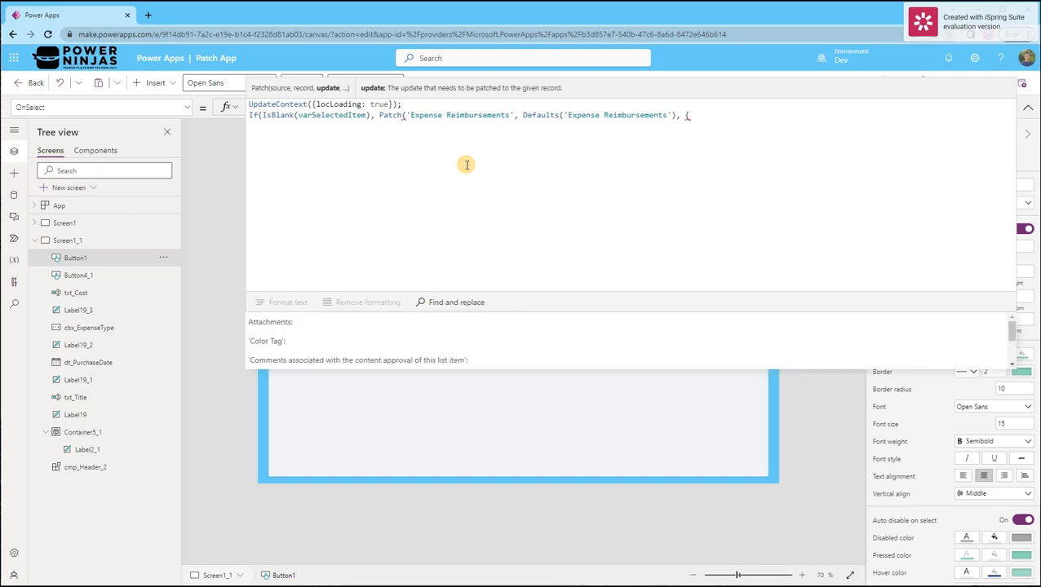
type("Title:")
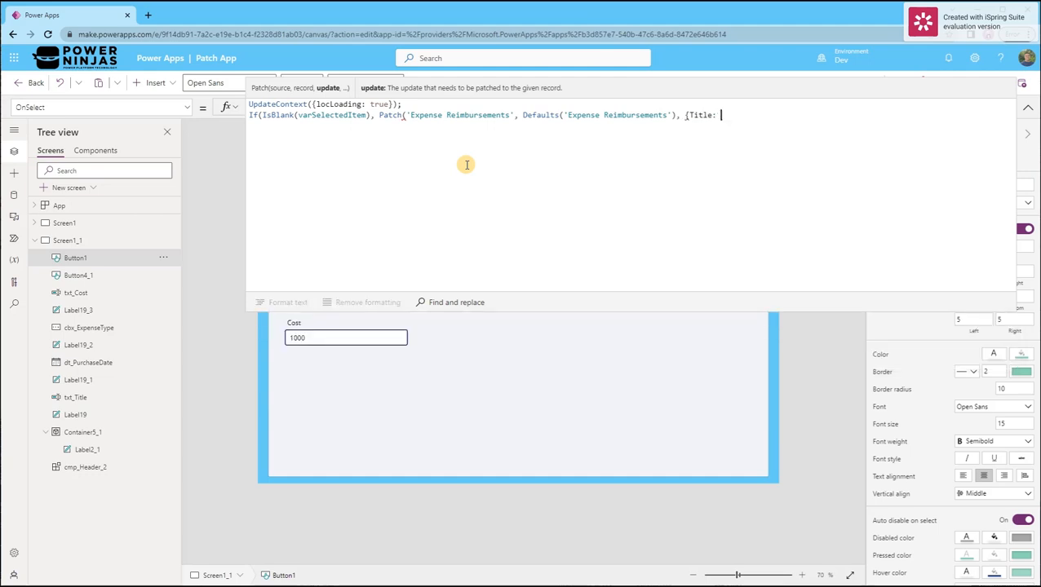
type(" txt_T")
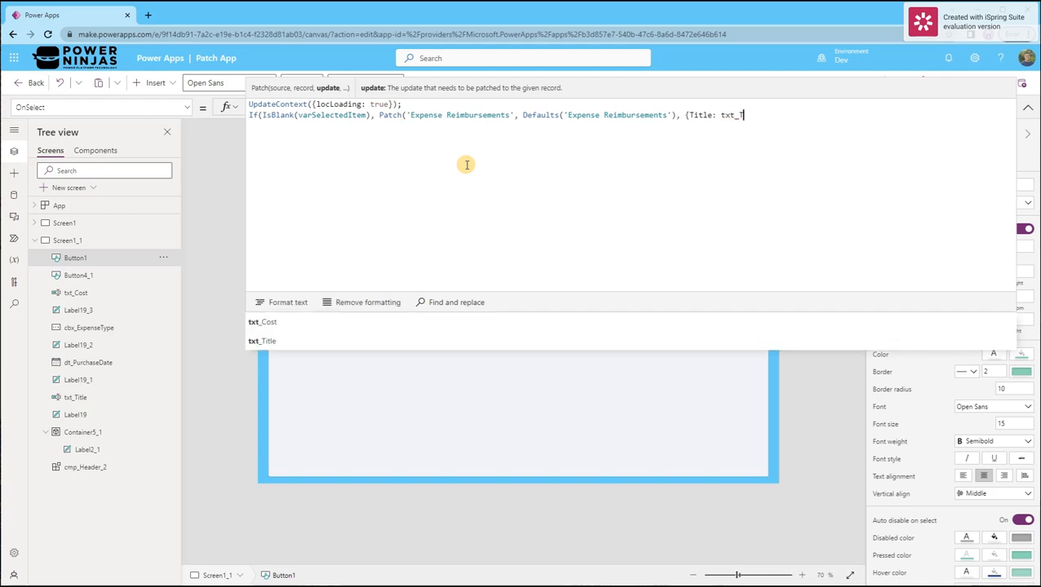
type("itle.")
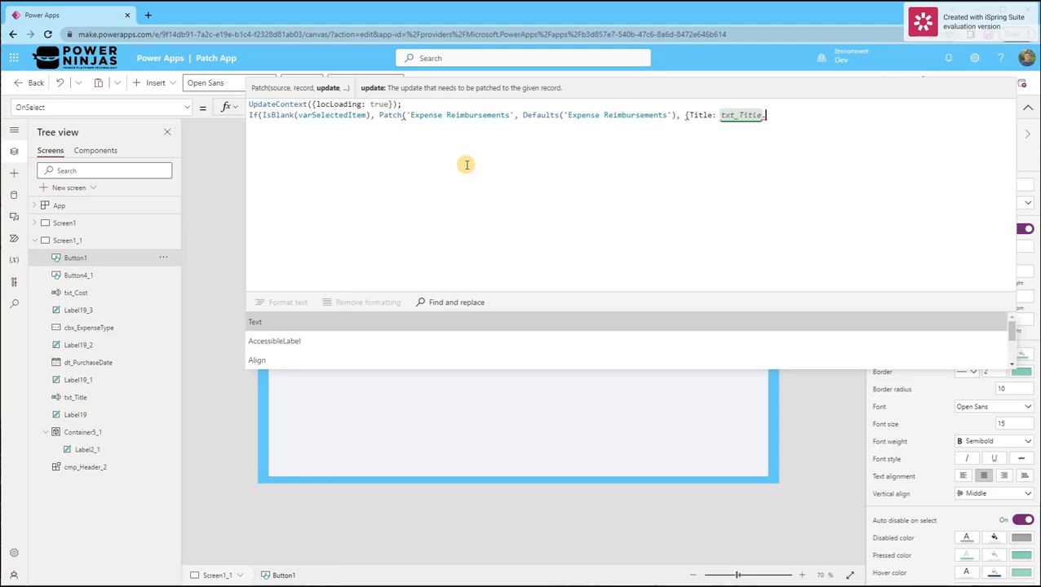
key("Tab")
type(",")
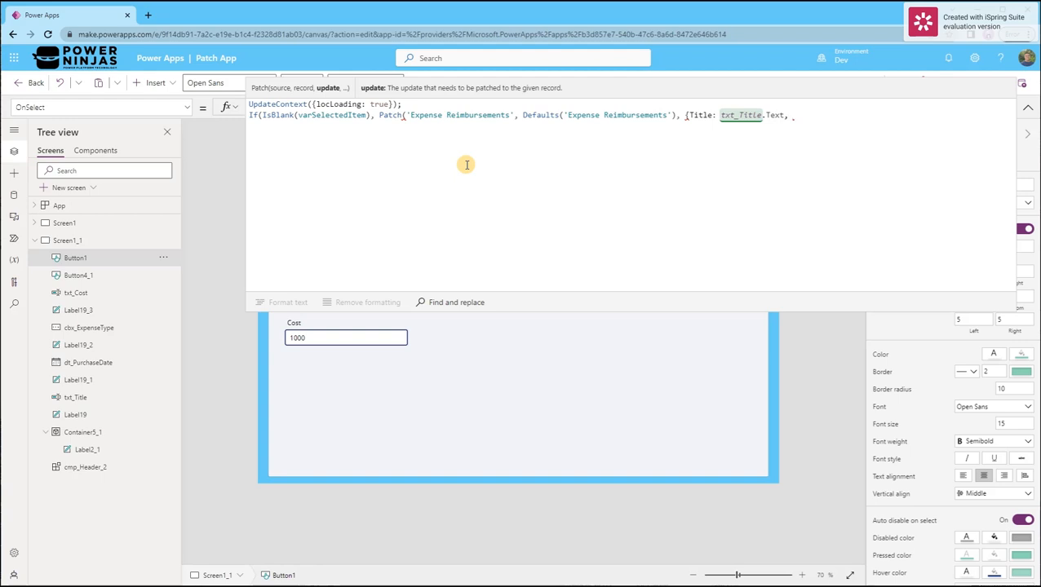
Step: Assign dt_PurchaseDate.SelectedDate to the 'Purchase Date' column in the Patch record
type("Purc")
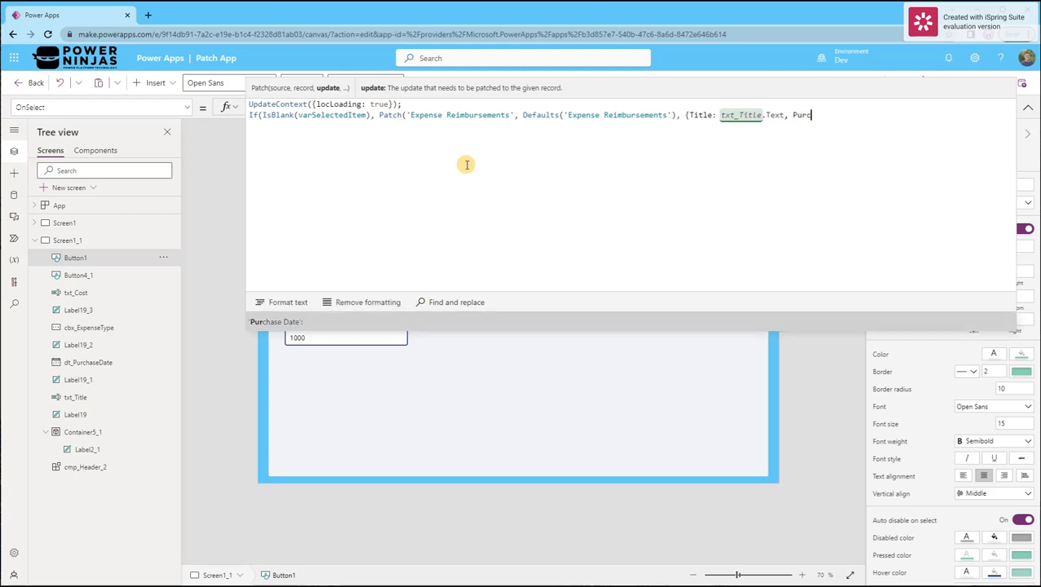
key("Tab")
type(":")
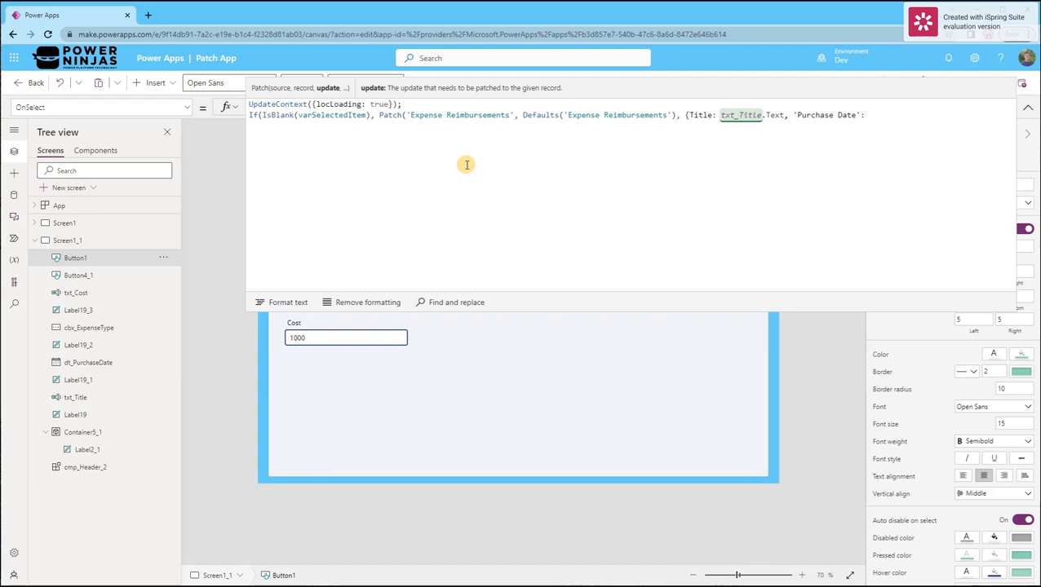
type(" dt_")
key("Tab")
type(".")
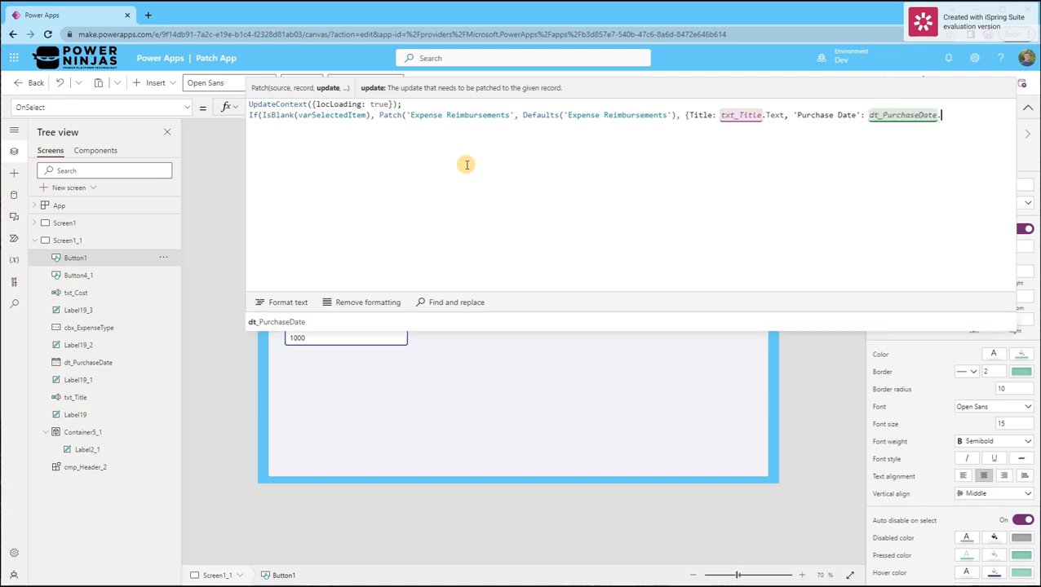
key("Tab")
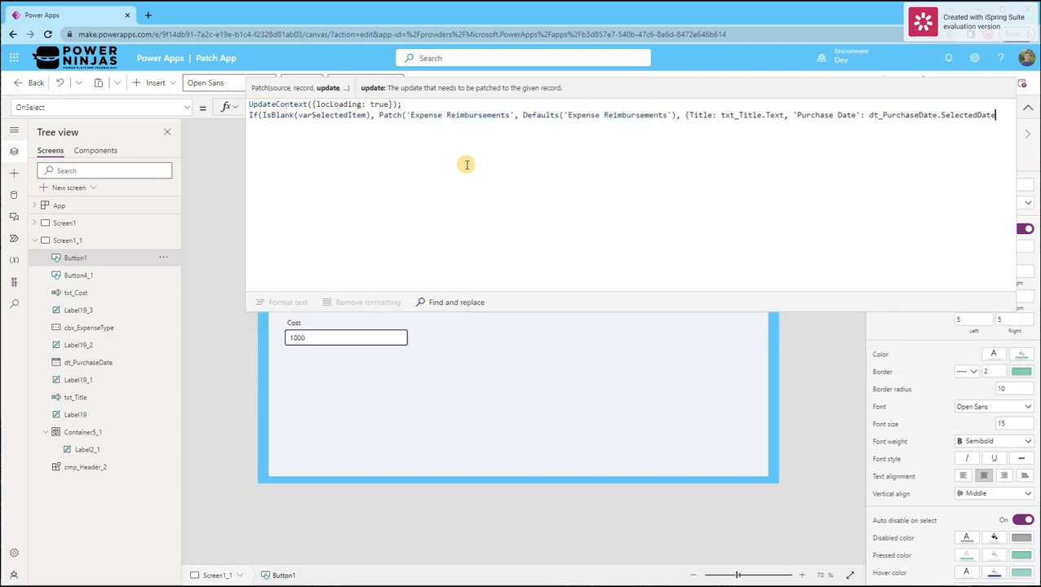
type(", ")
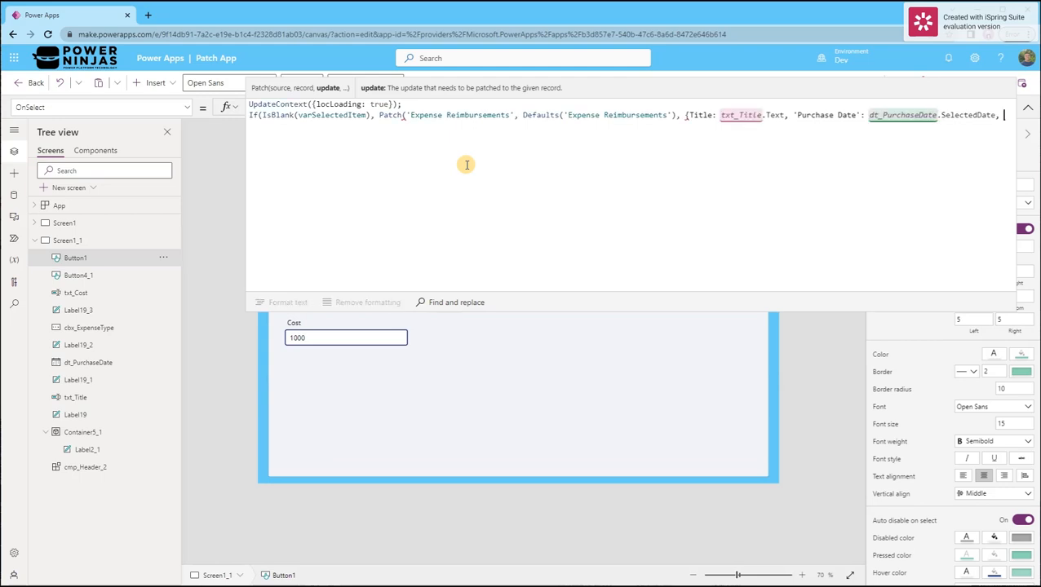
Step: Assign cbx_ExpenseType.Selected.Value to the 'Expense Type' column in the Patch record
type("Exp")
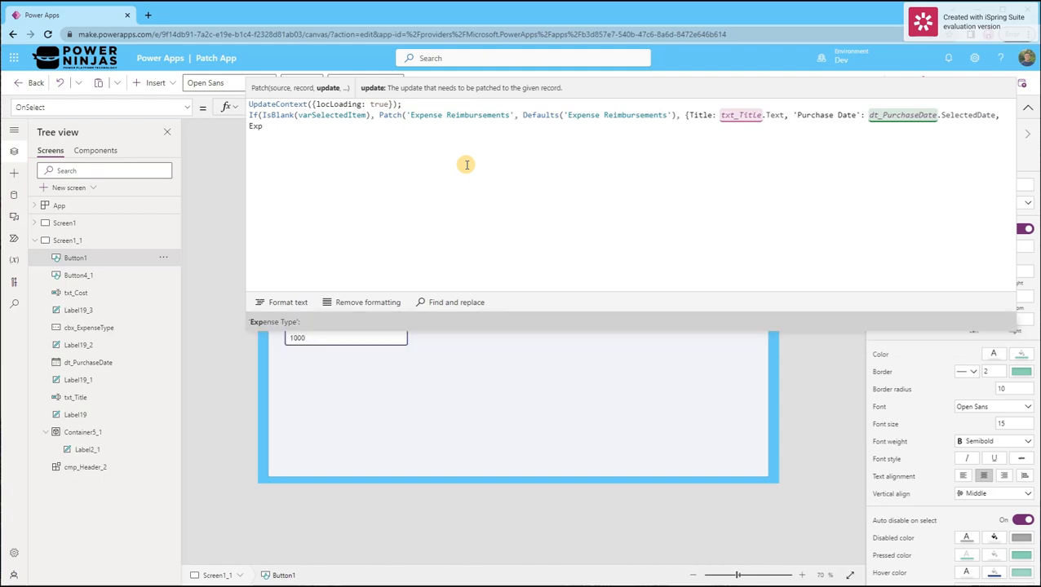
key("Tab")
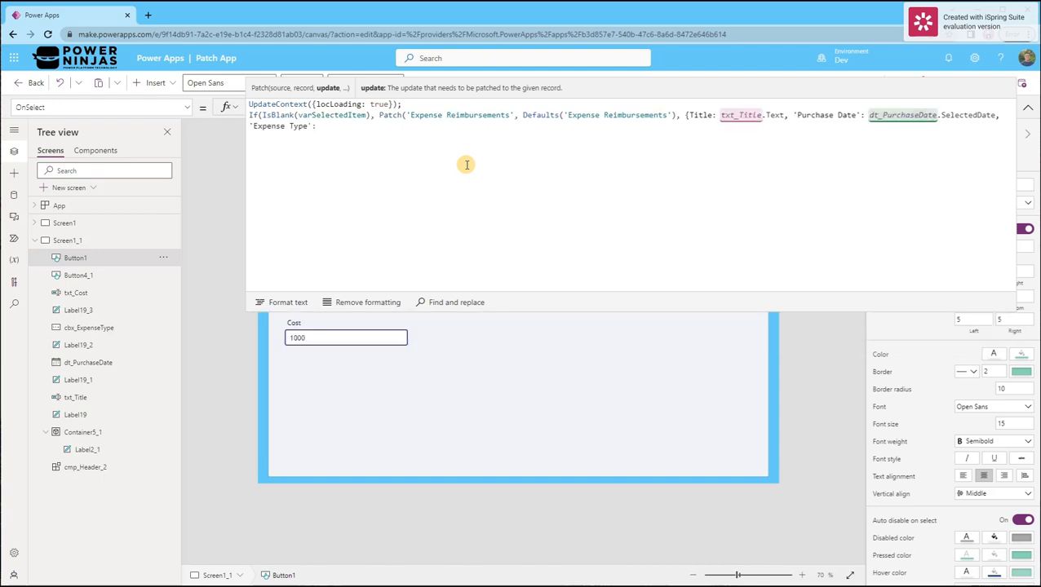
type("cbx_")
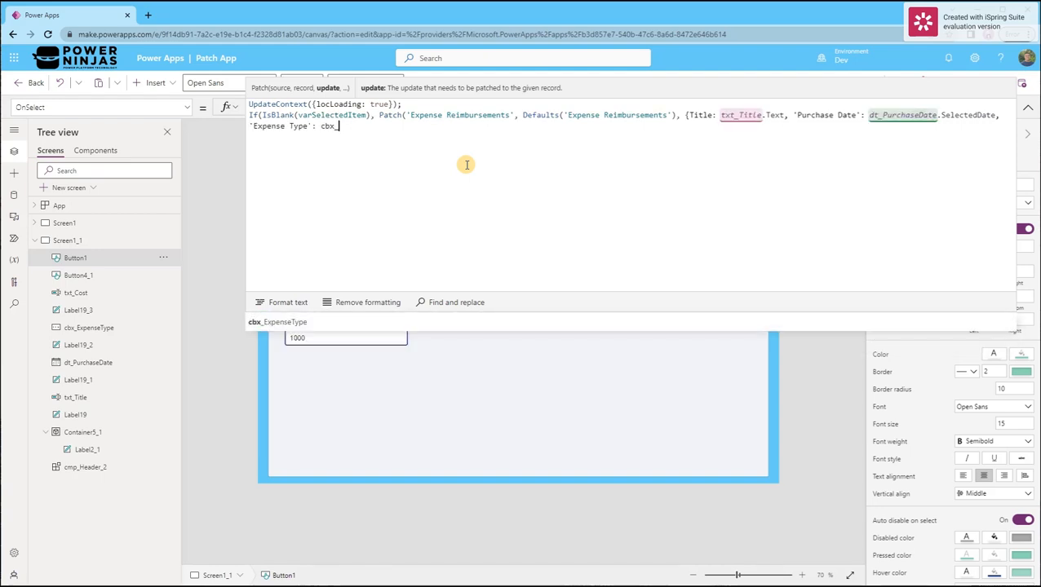
key("Tab")
type(".")
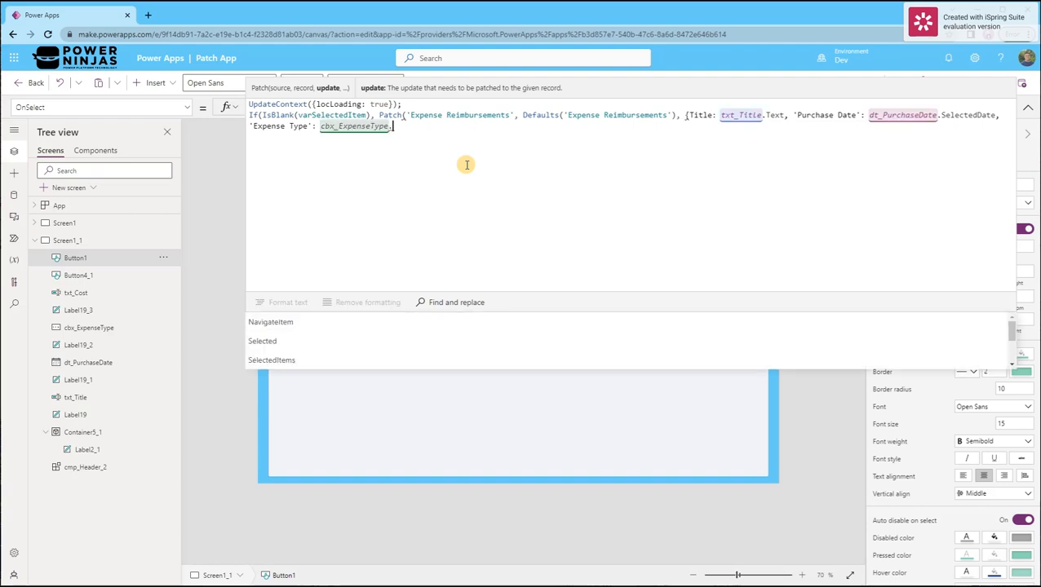
type("S")
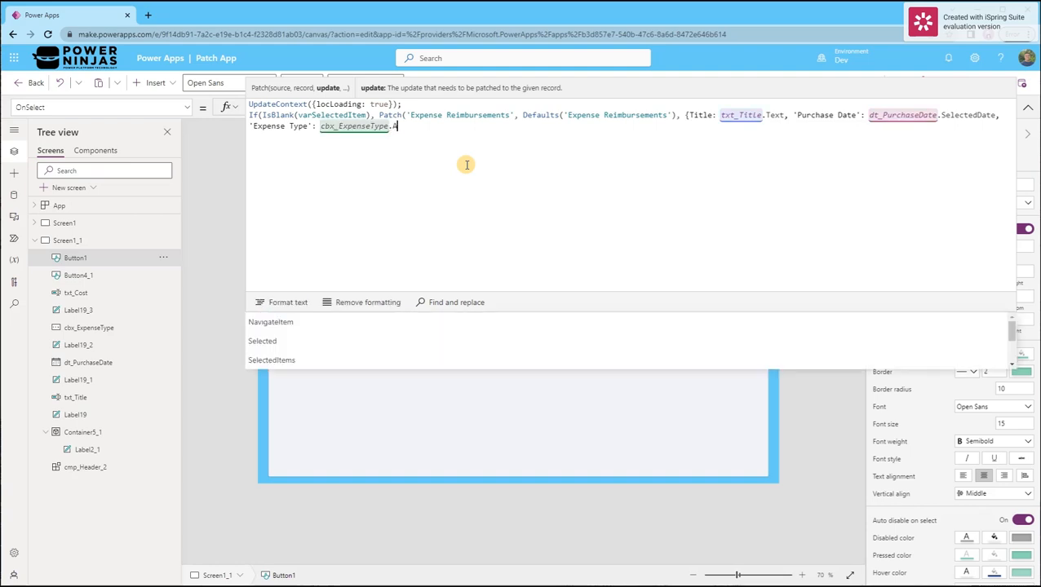
type("elected.")
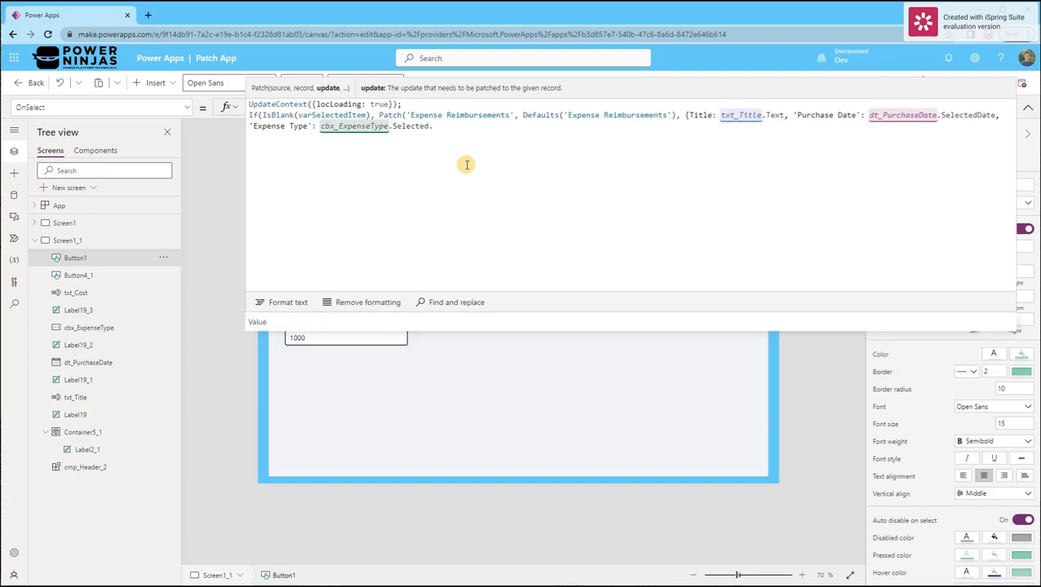
key("Tab")
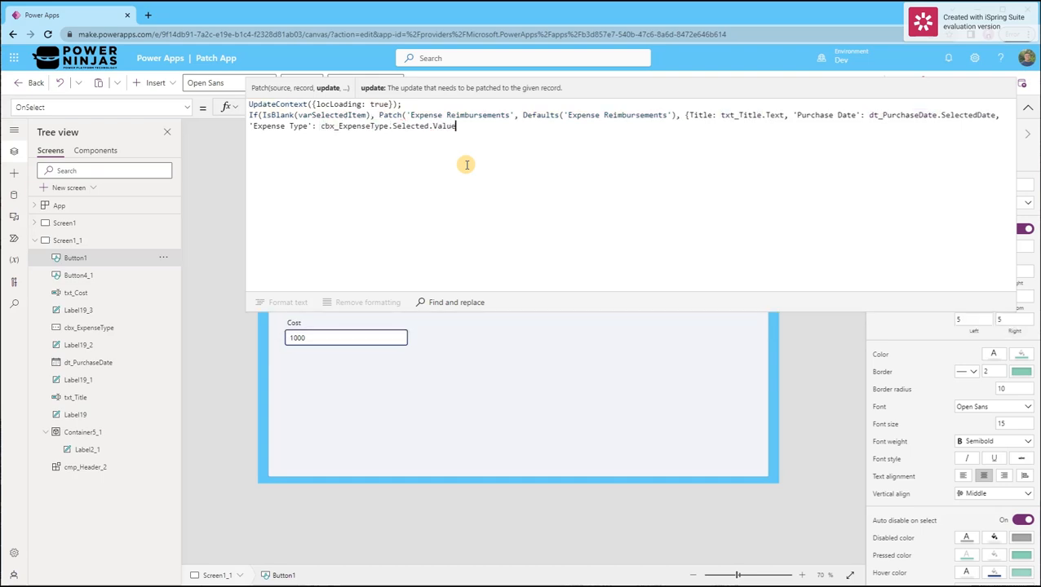
type(", ")
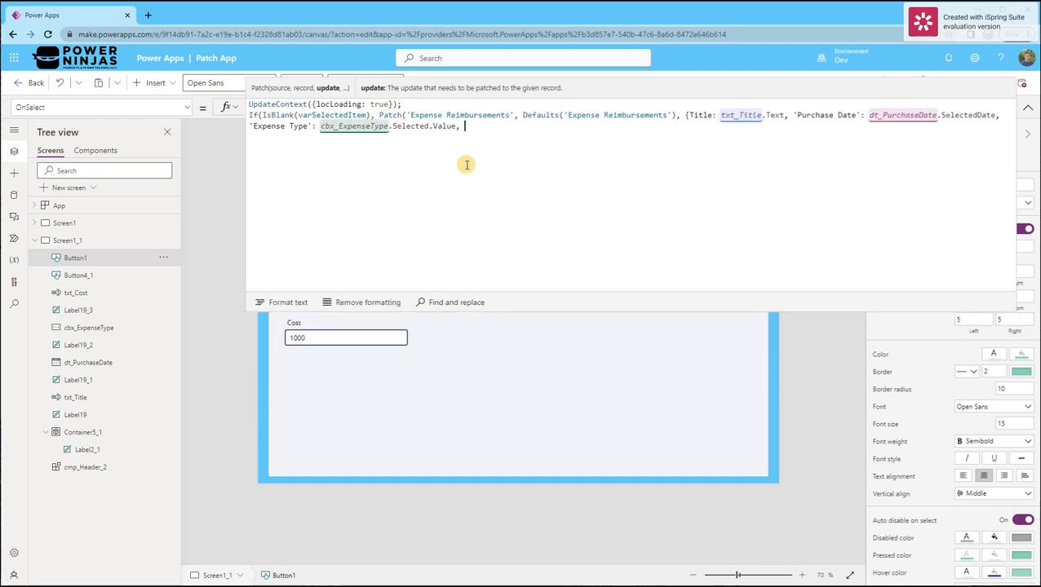
Step: Assign Value(txt_Cost.Text) to the Cost column and close the Patch record and call
type("Cost")
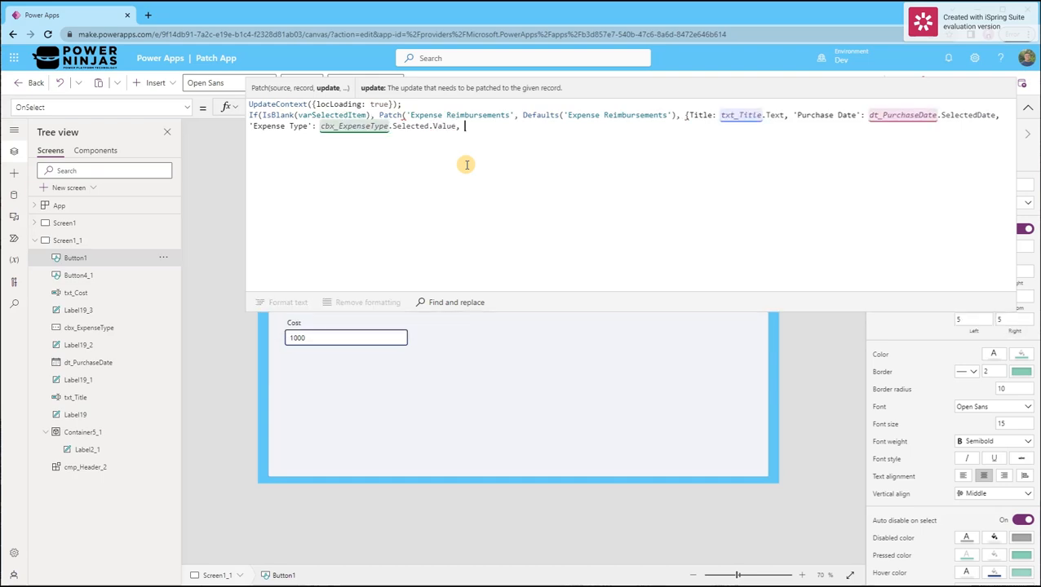
type(": ")
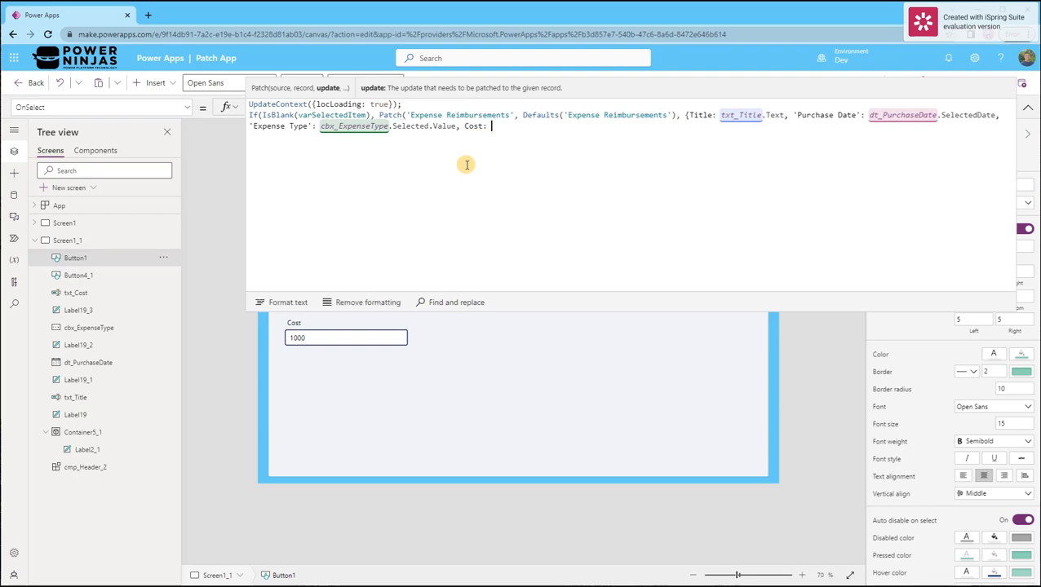
type("Value(")
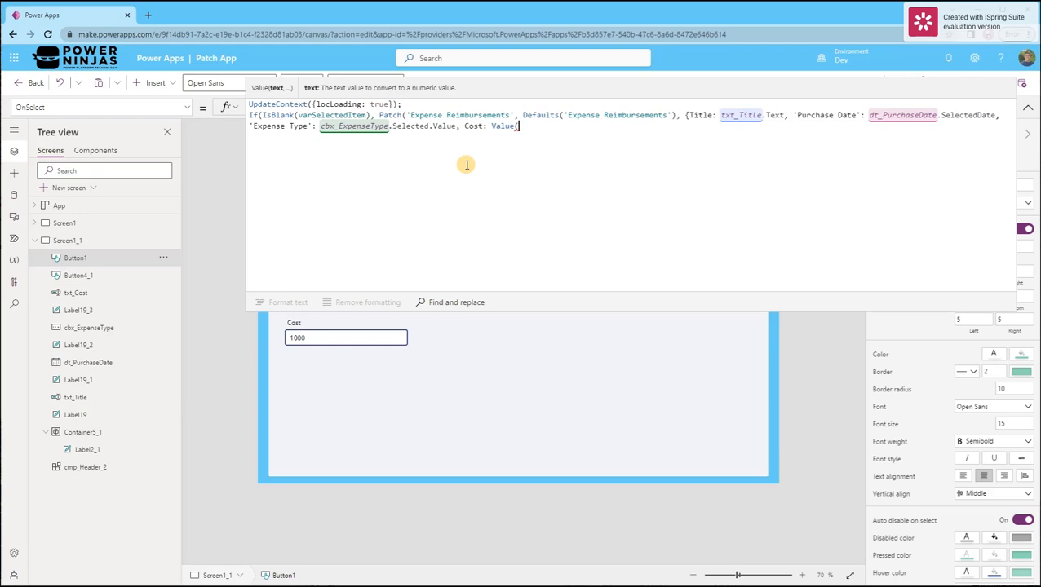
type("txt_")
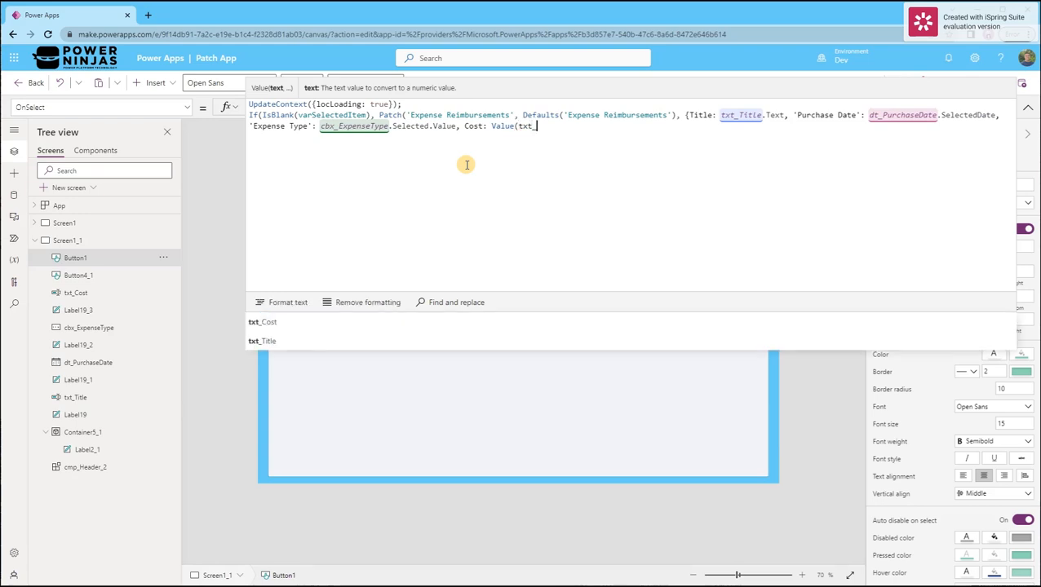
type("Cost.Text)")
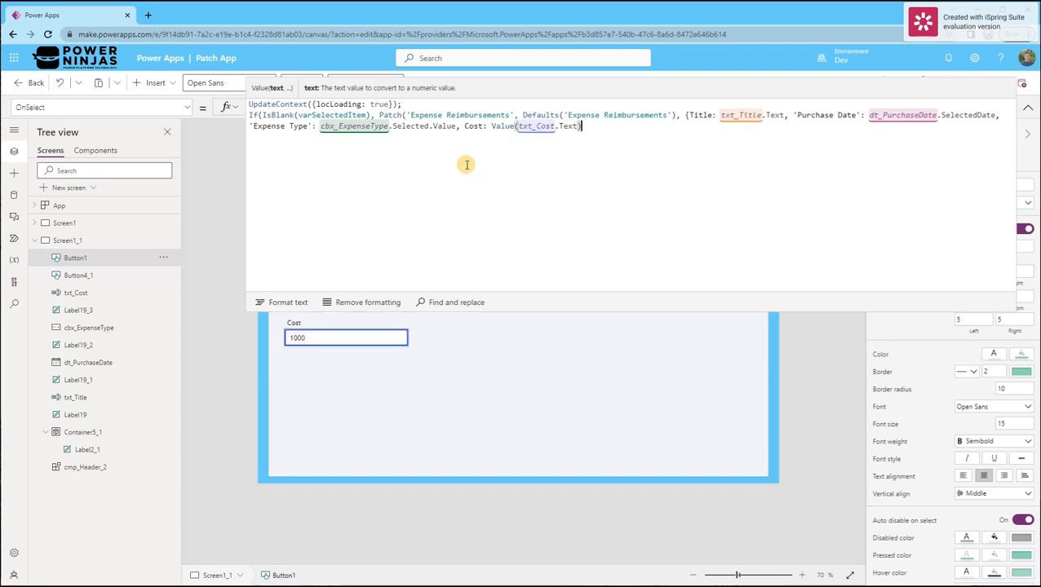
type(")")
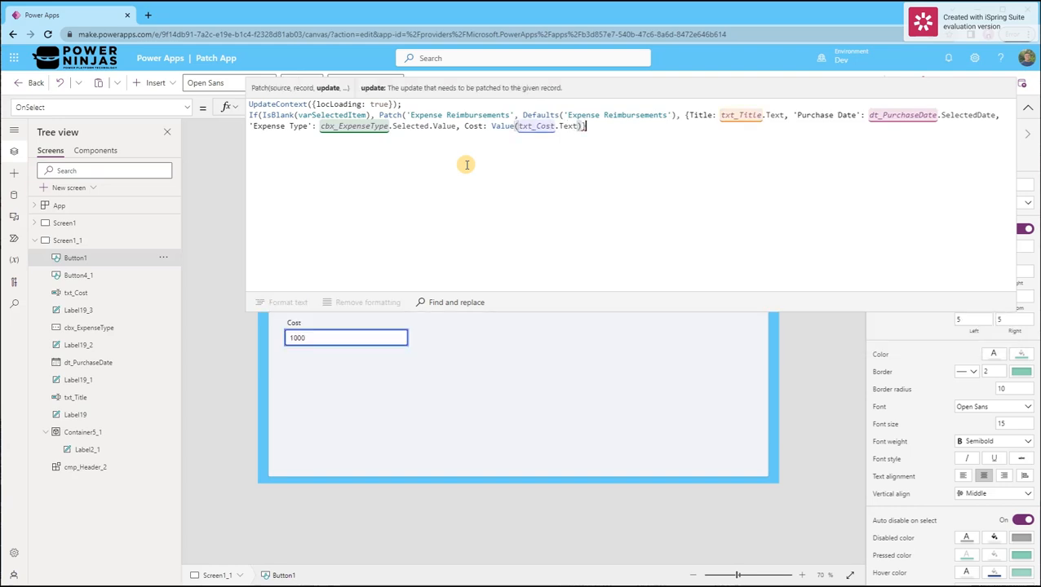
type(")")
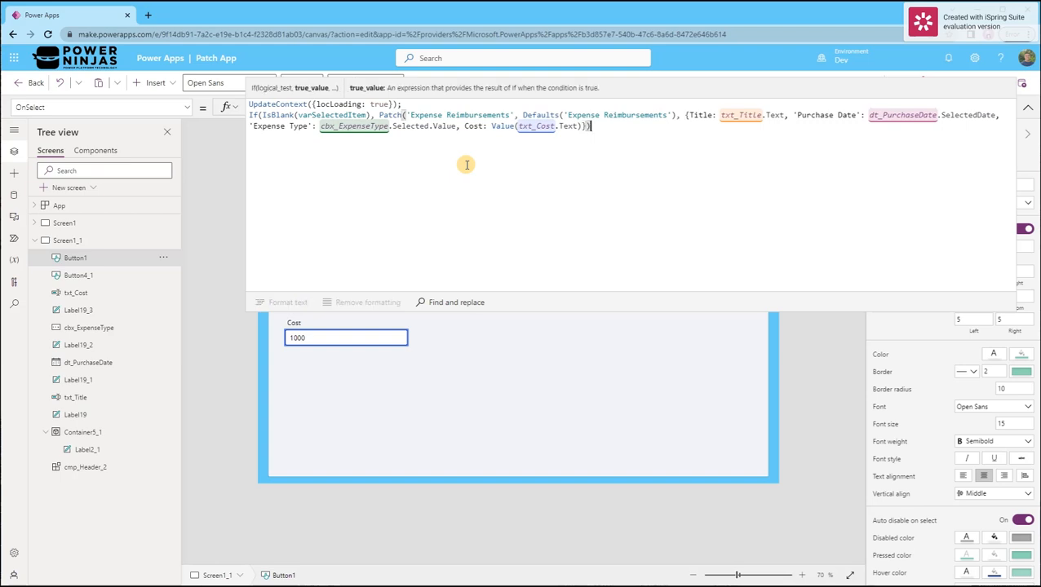
Step: Begin a second Patch call as the If statement's else result, with 'Expense Reimbursements' as source
type(",")
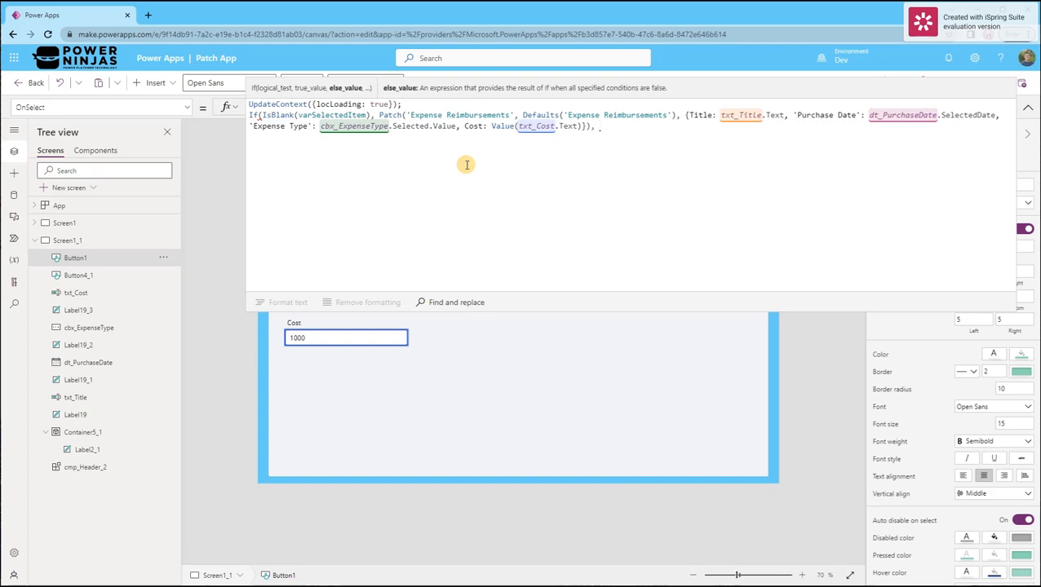
type("Patch(")
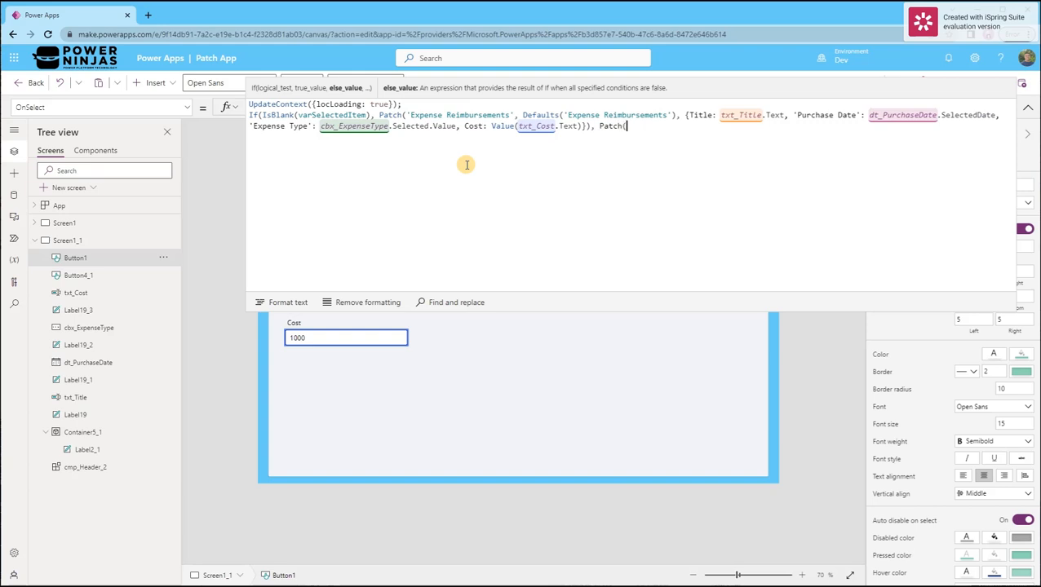
type("Exp(,")
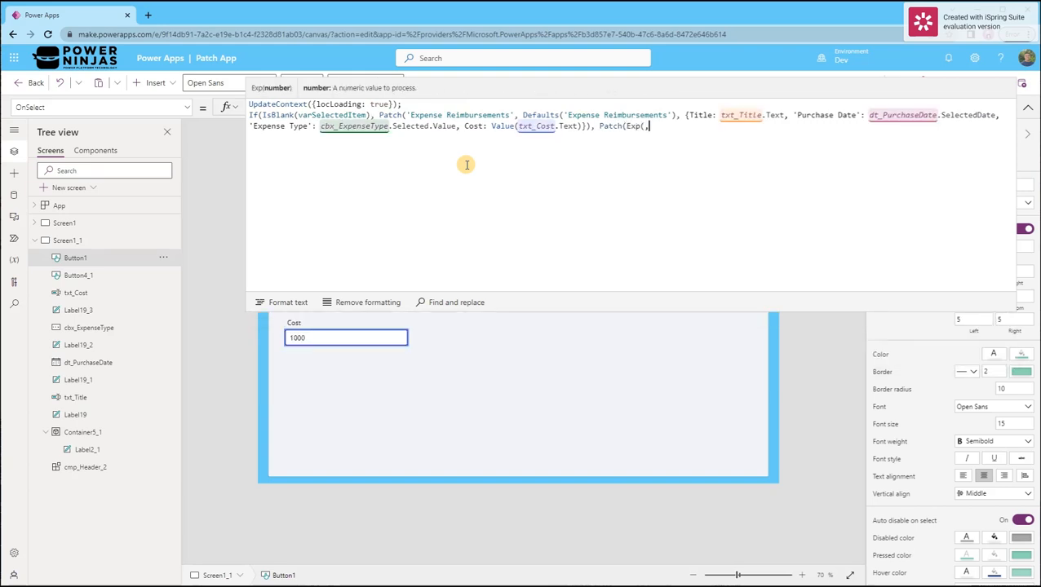
key("BackSpace")
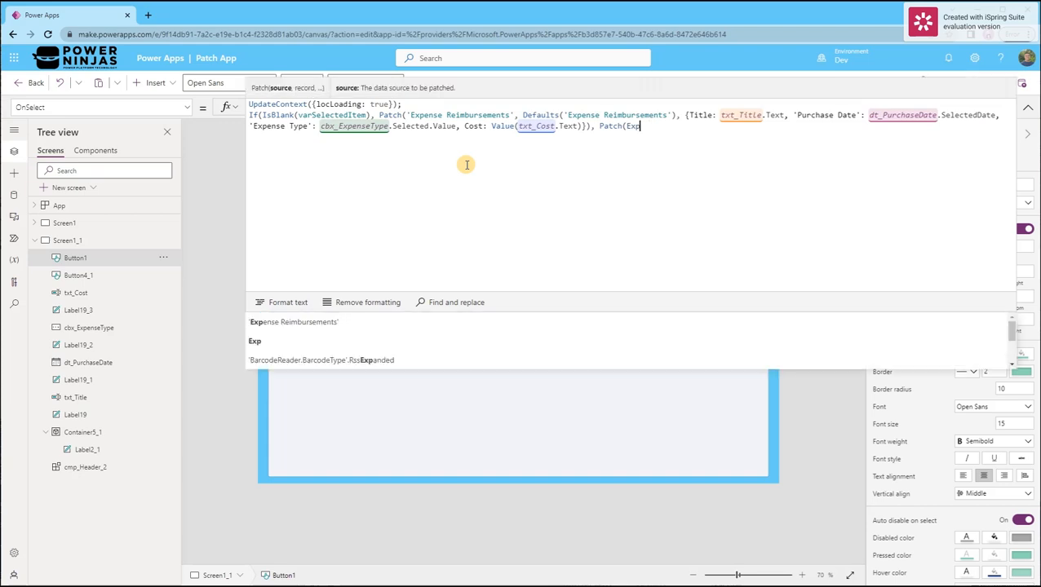
key("Tab")
Step: Set the second Patch's record to LookUp('Expense Reimbursements', varSelectedItem.ID = ID)
type(", L")
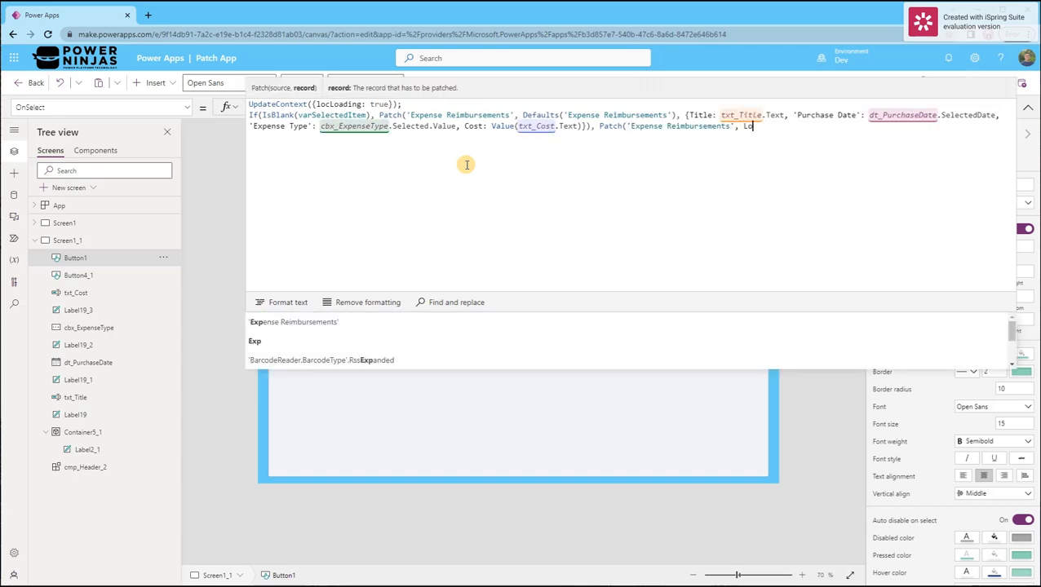
type("ookUp(")
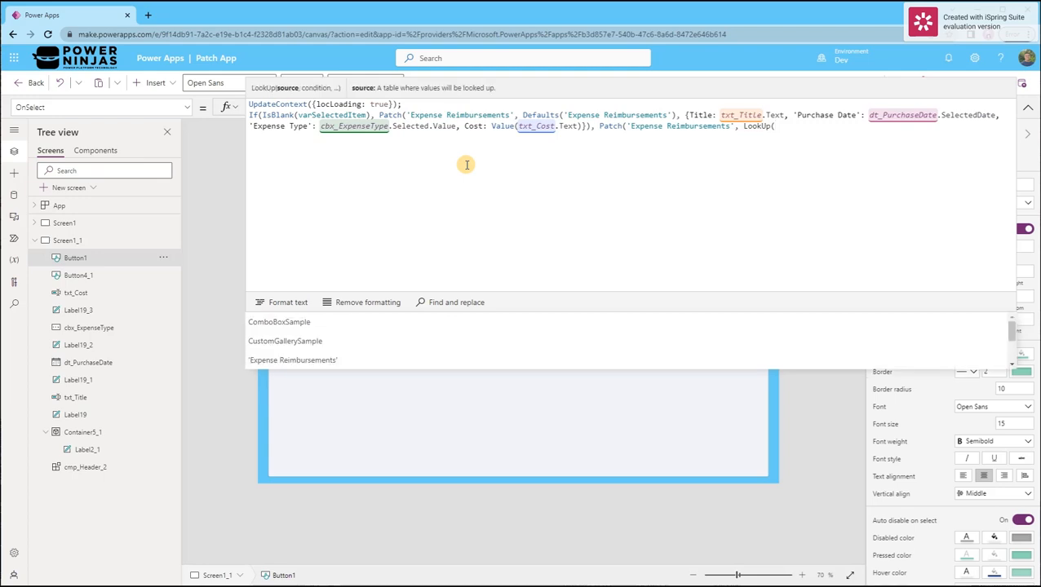
key("Down")
key("Down")
key("Down")
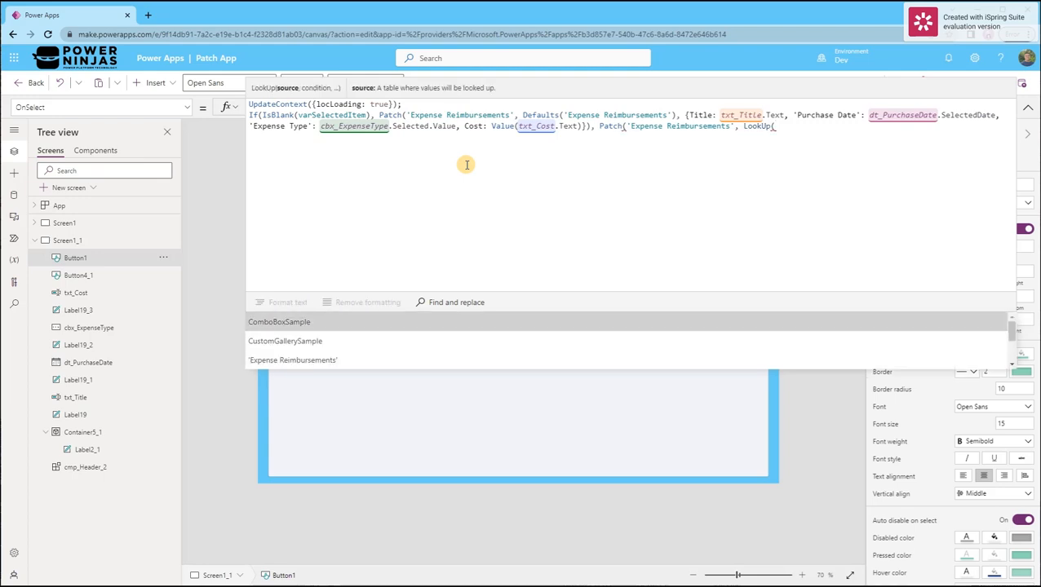
key("Tab")
type(", ")
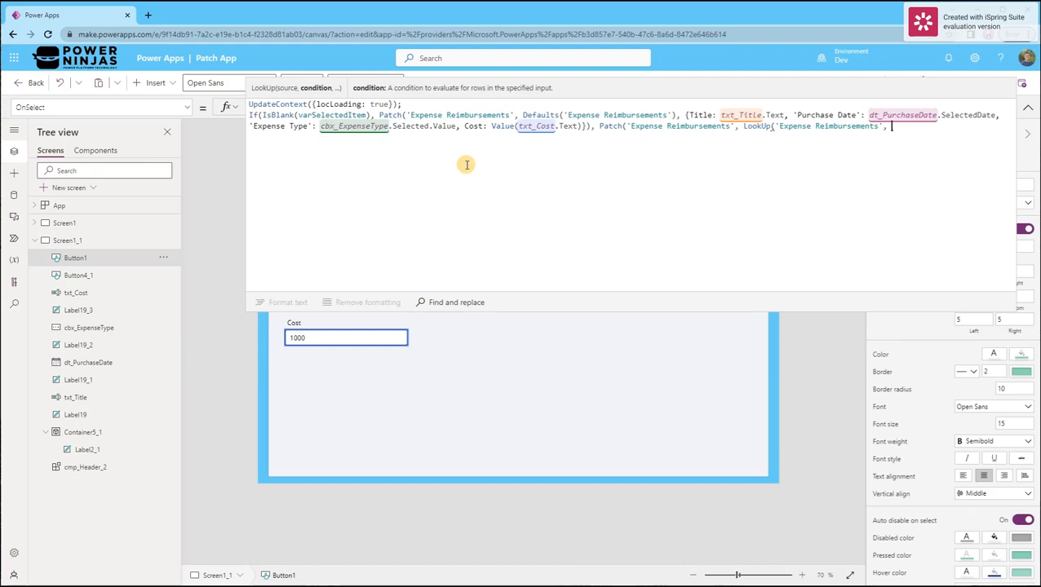
type("varSelectedItem.")
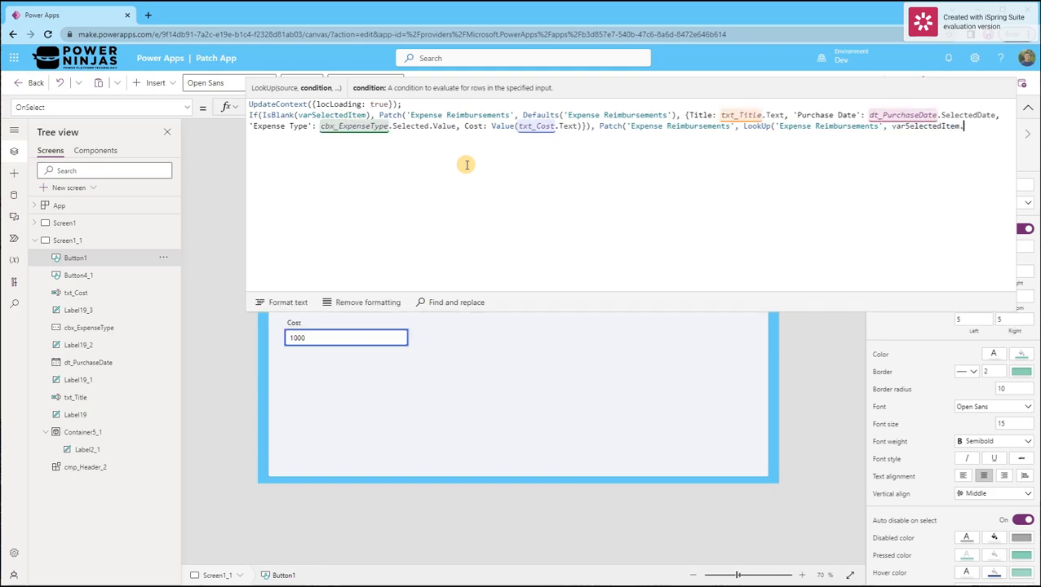
type("I")
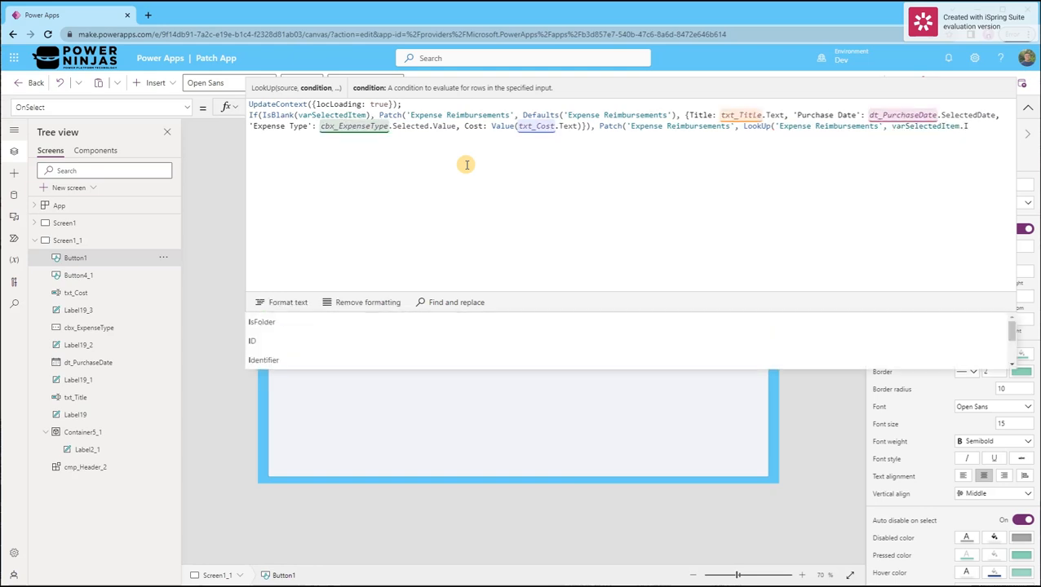
type("D = ")
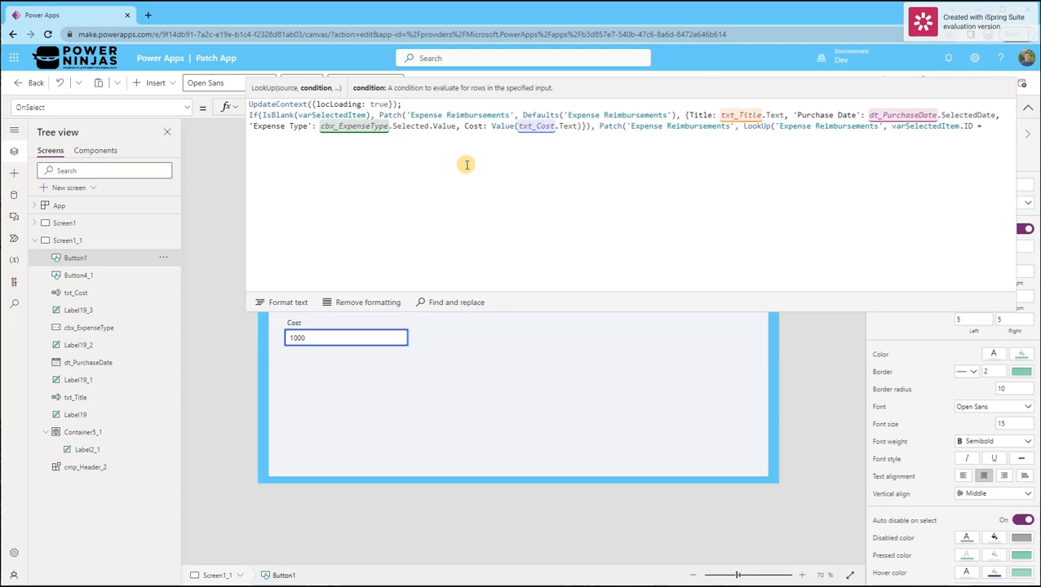
type("ID")
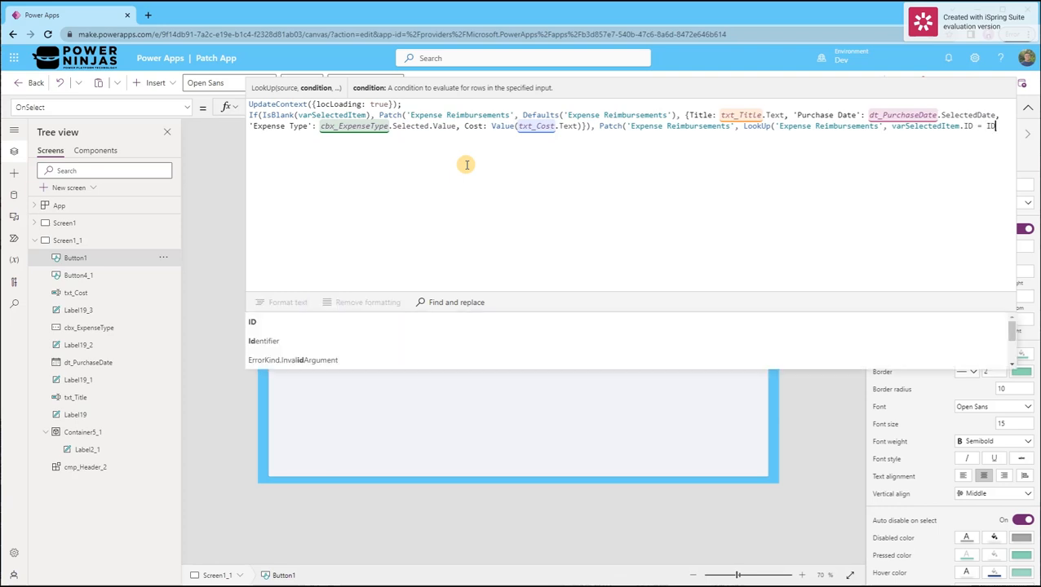
type(")")
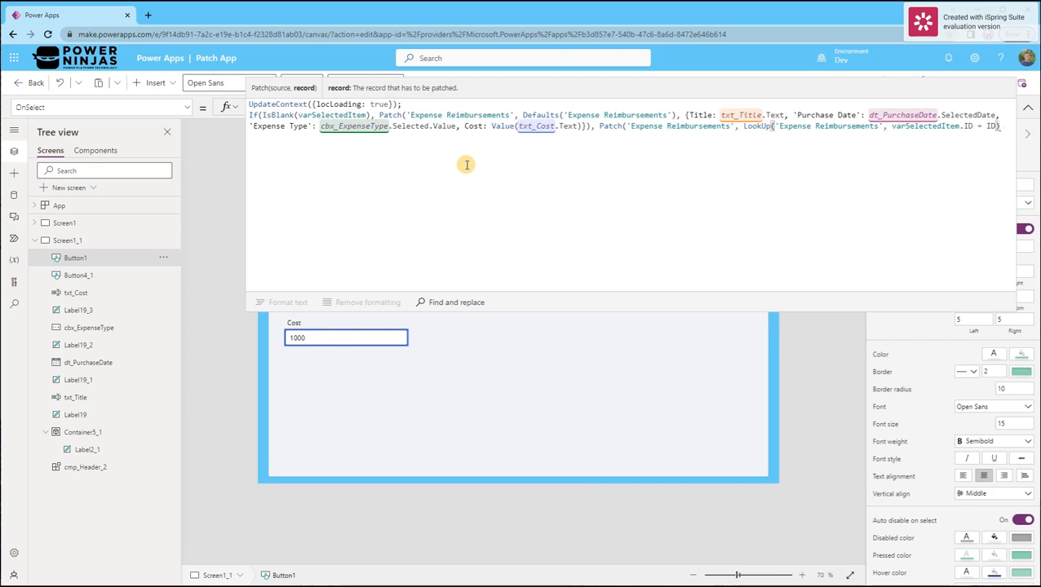
Step: Copy the first Patch's whole update record into the second Patch, and end the If statement with a semicolon and a new line
type(",")
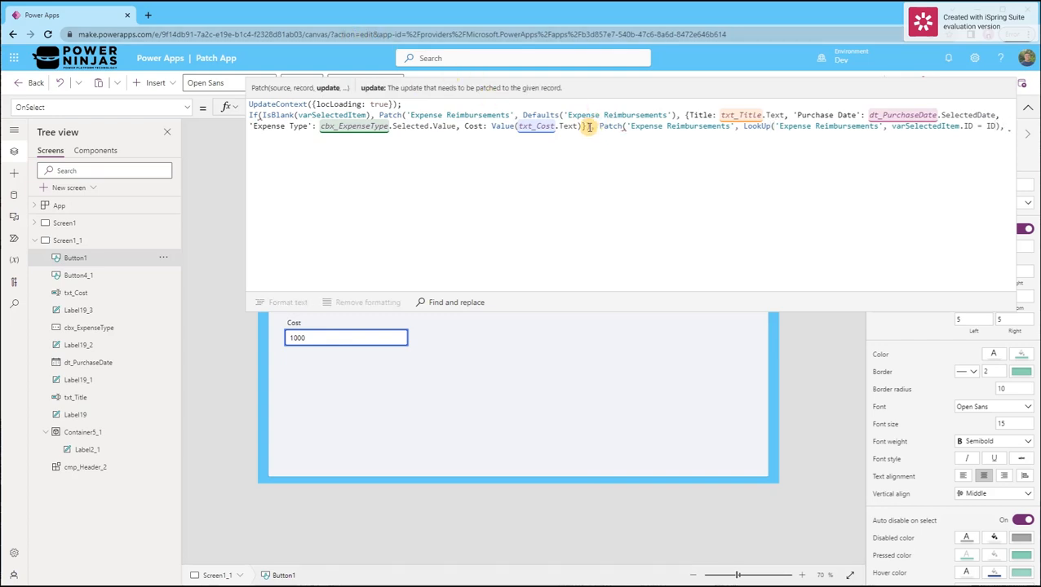
left_click_drag(585, 126, 685, 115)
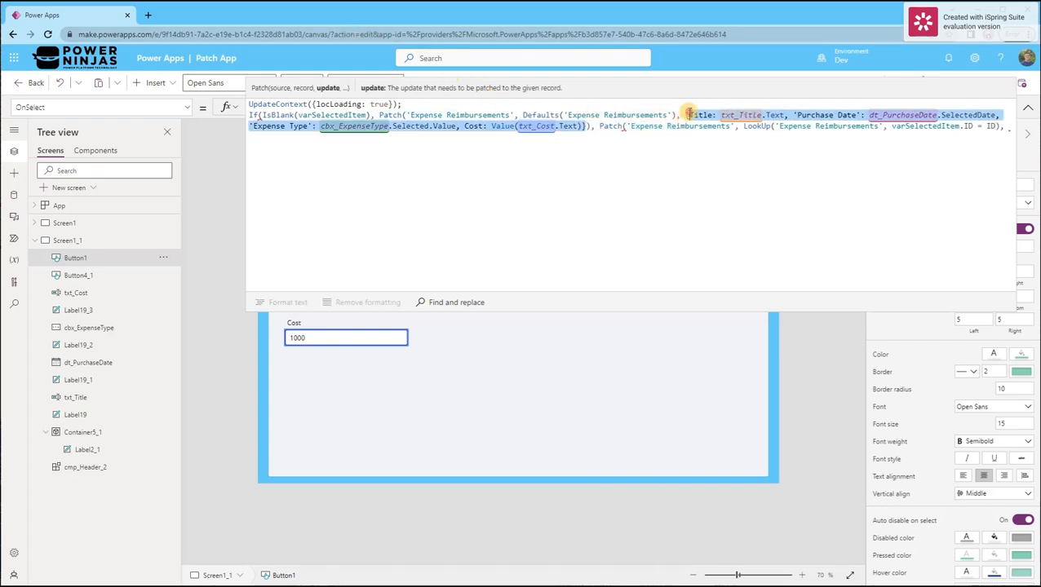
key("ctrl+c")
left_click(997, 128)
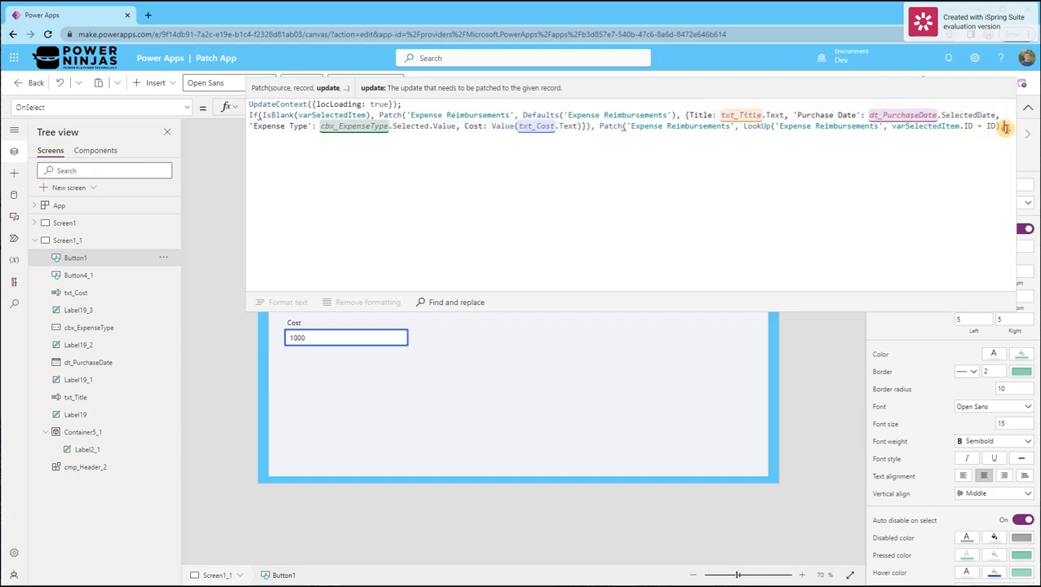
key("ctrl+v")
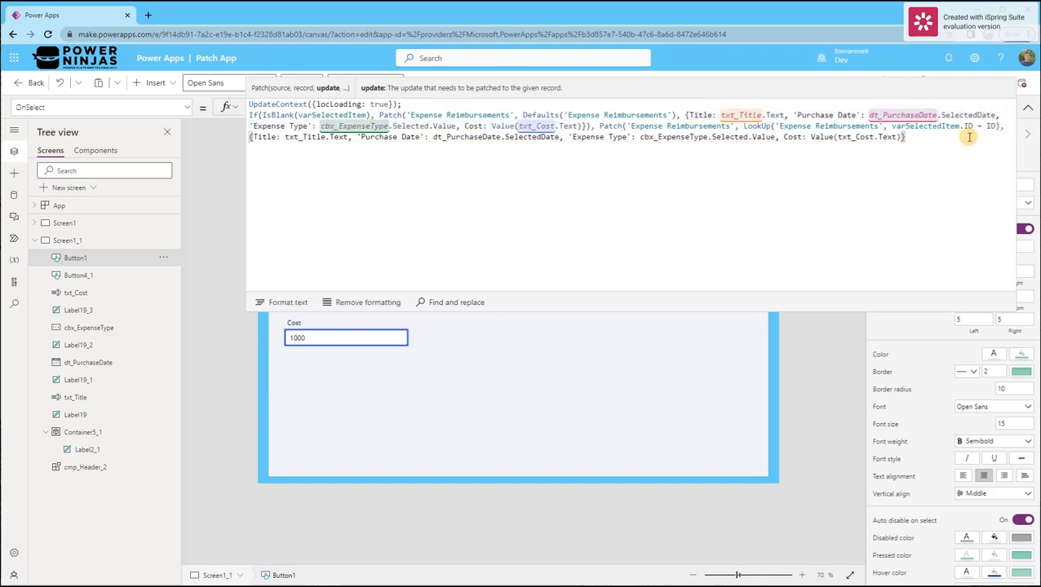
type(")")
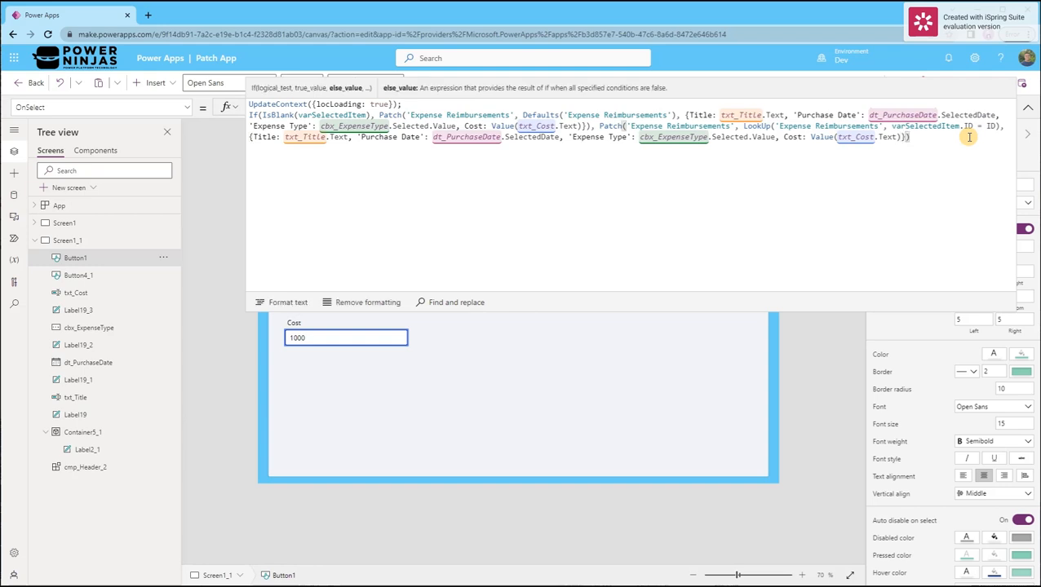
type(")")
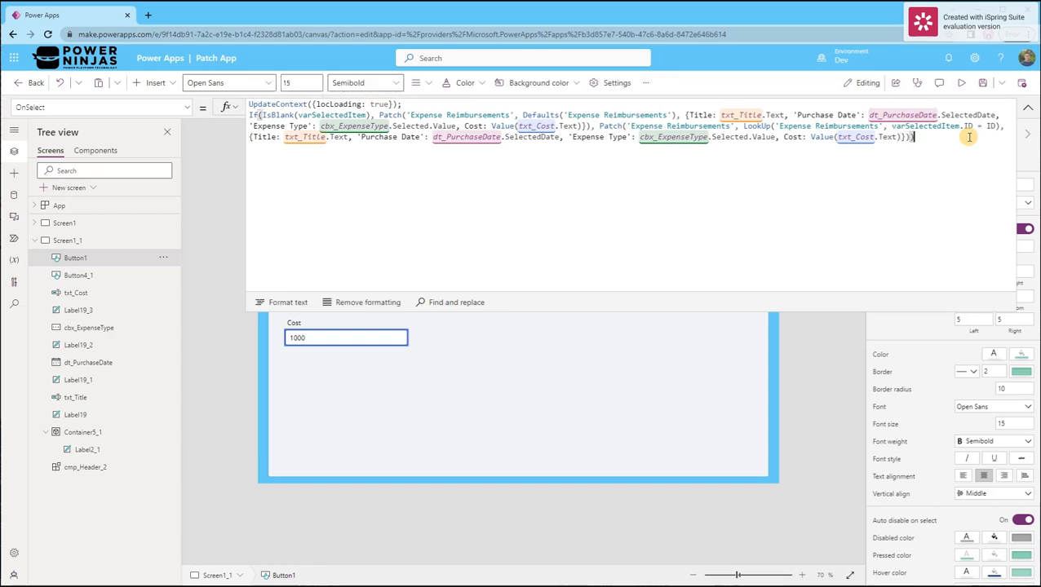
type(";")
key("Return")
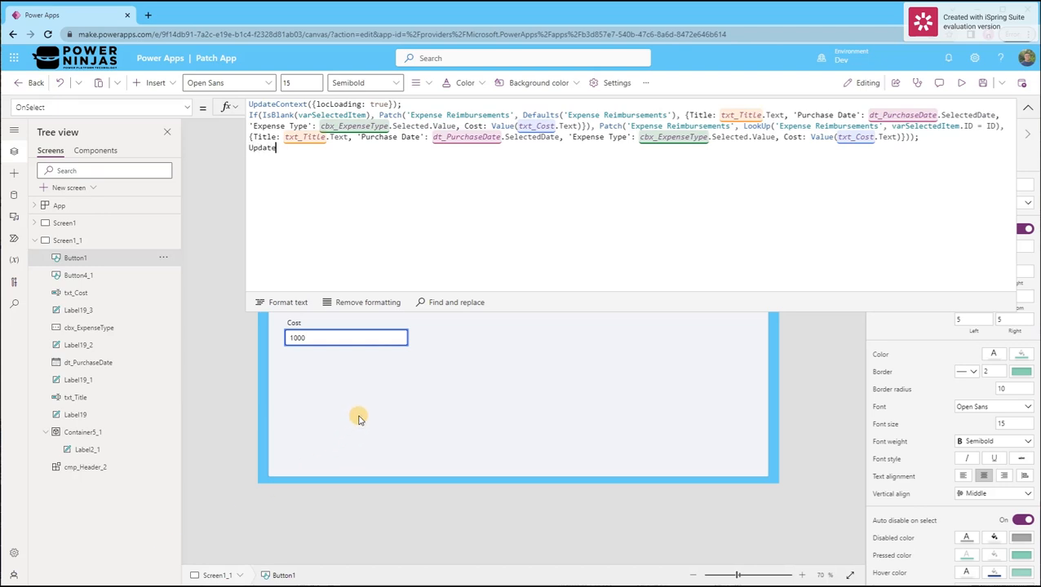
Step: Append UpdateContext({locTimerReset: true}); to the formula and begin another update record on a new line with locLoading: false
type("Context({")
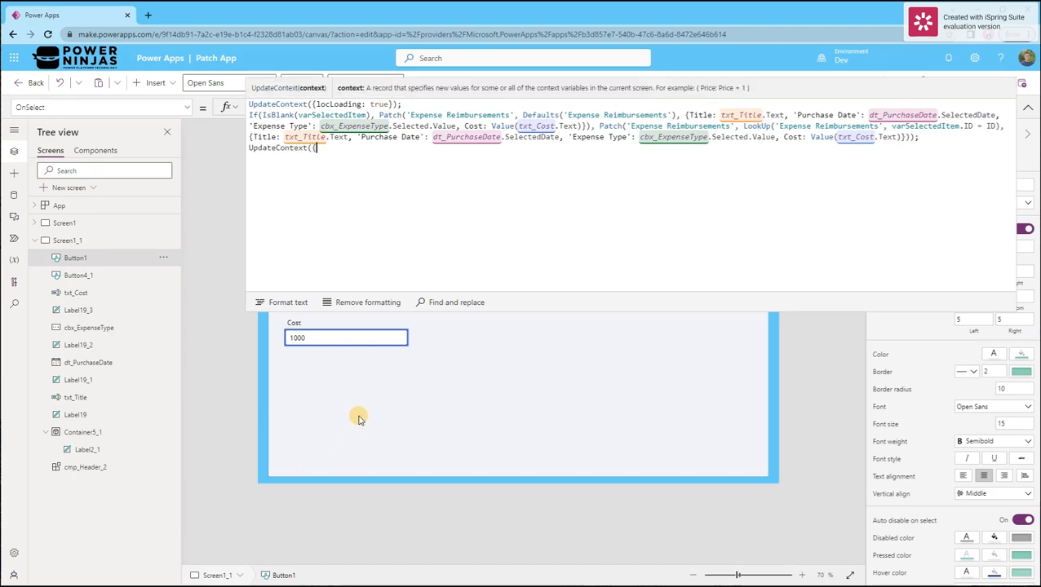
type("locTimerReset: true})")
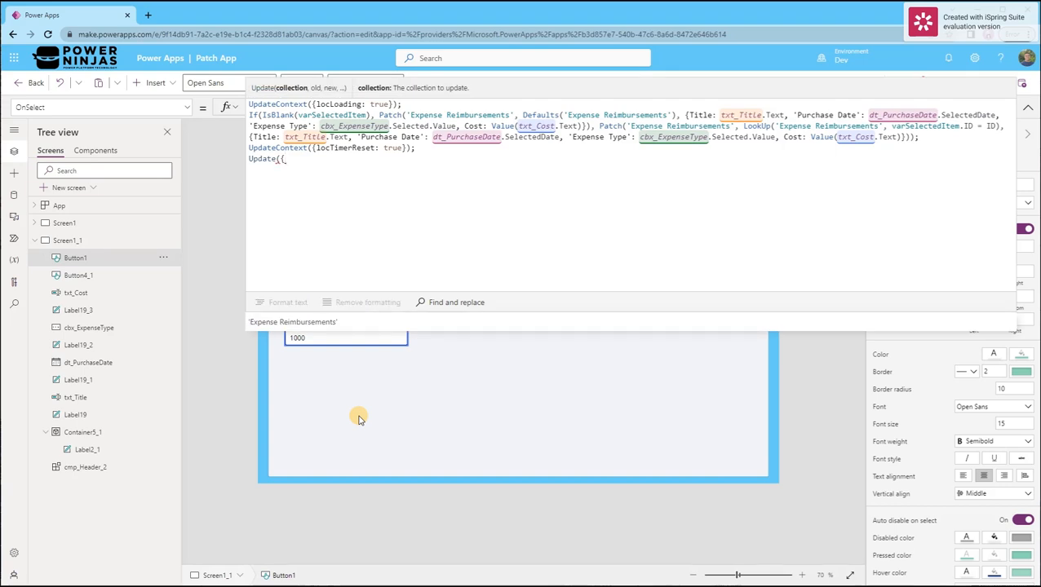
type("locLoading: tru")
type("false")
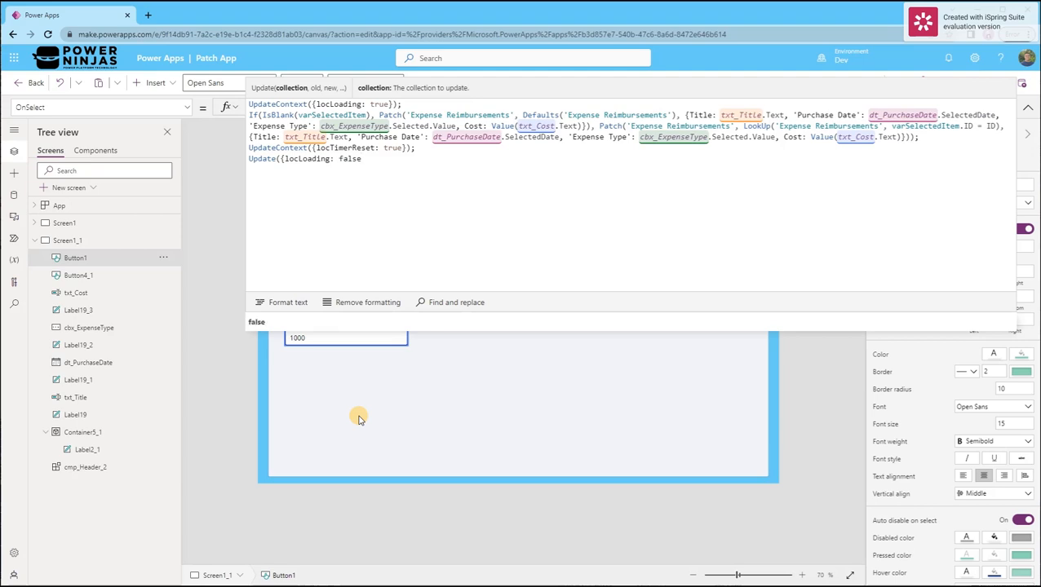
Step: Add LocTimerReset: false and locTimerStart: true to the last update record, and close the record and call
type(", Lo")
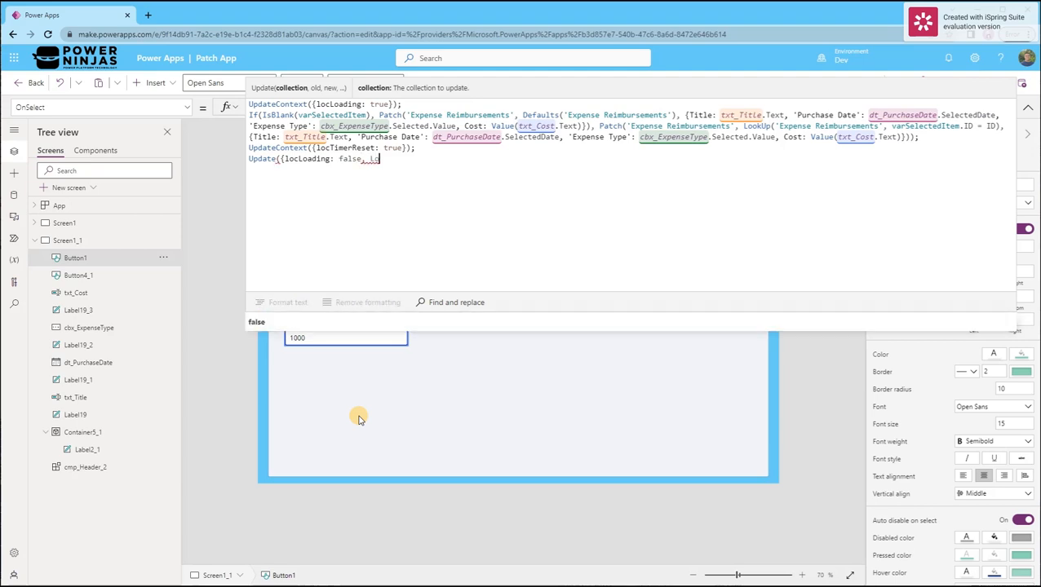
type("cTimerSta")
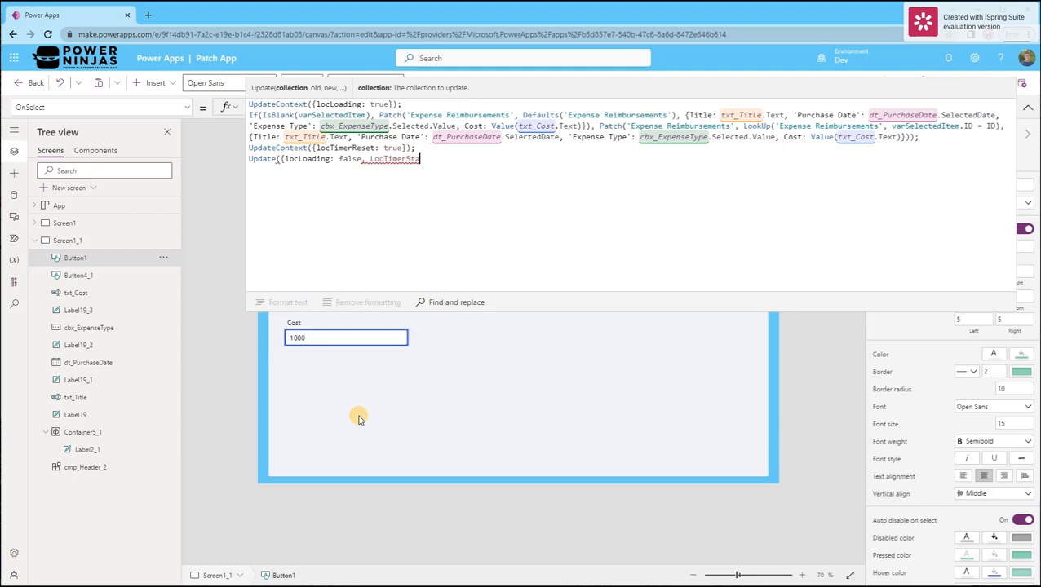
key("BackSpace")
key("BackSpace")
key("BackSpace")
type("Reset: ")
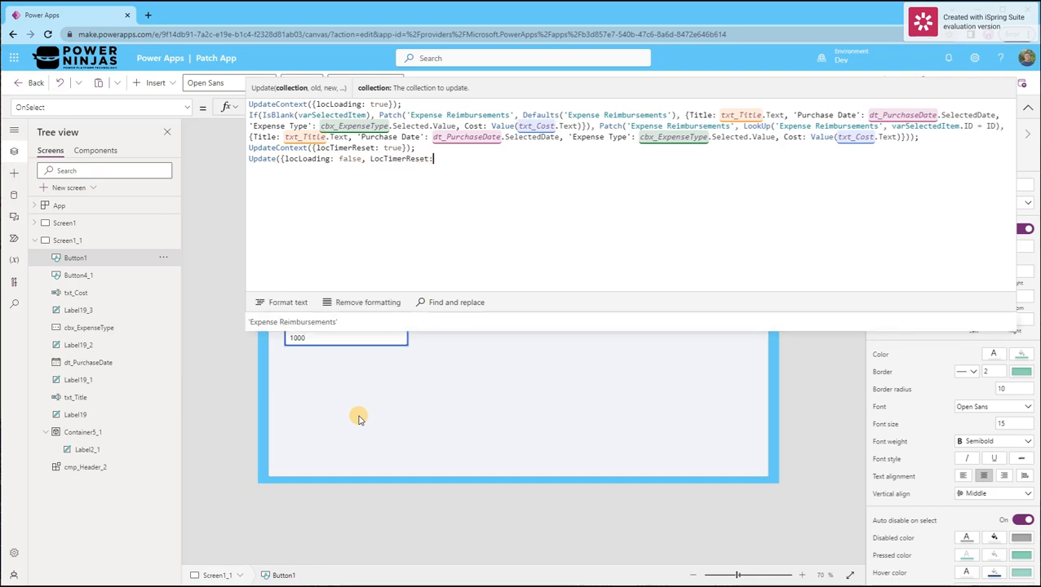
type("false")
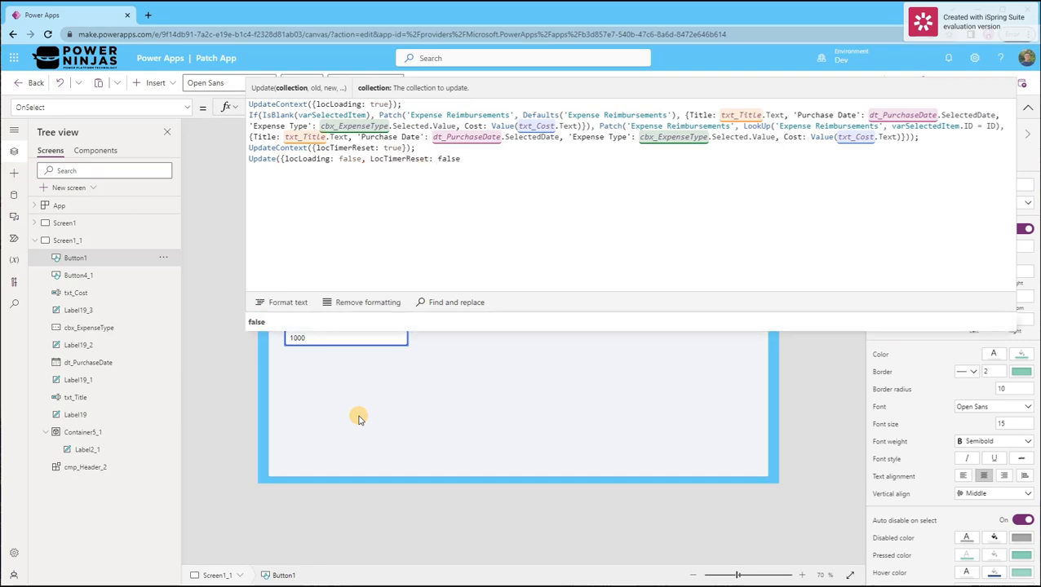
type(", locTimerStart: true")
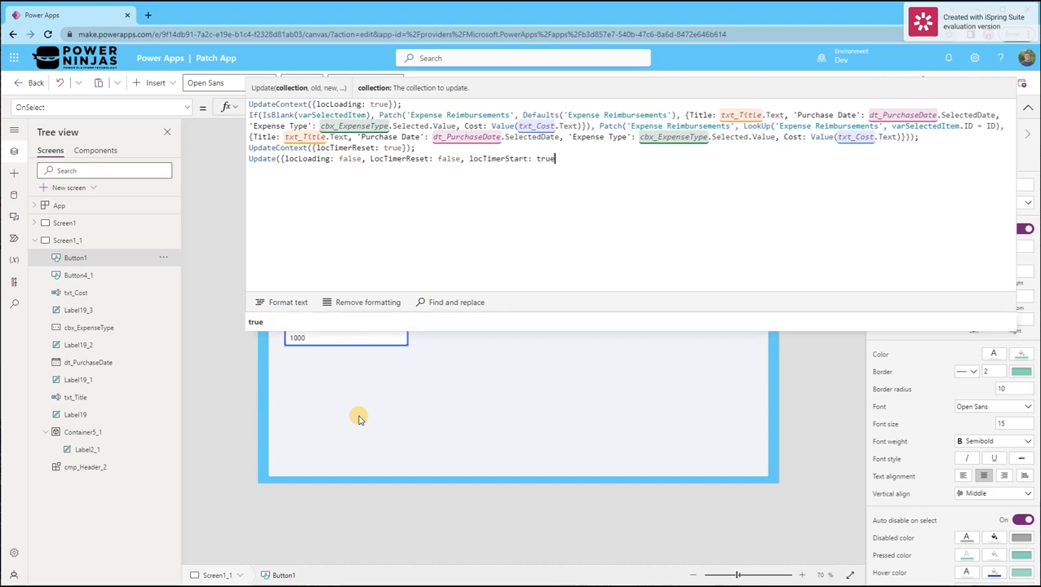
type("})")
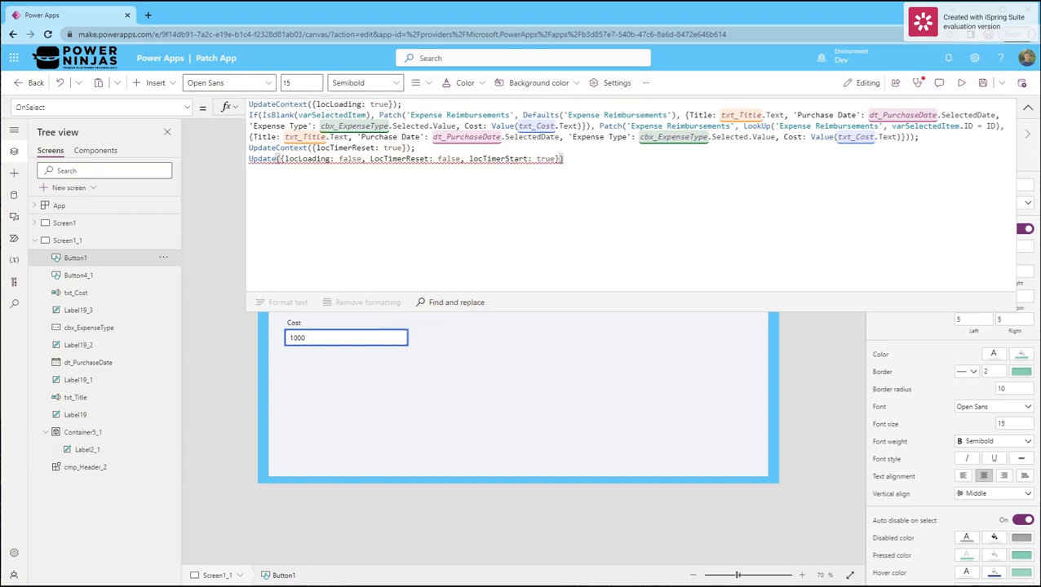
Step: Correct the formula's last function from Update to UpdateContext
left_click(534, 138)
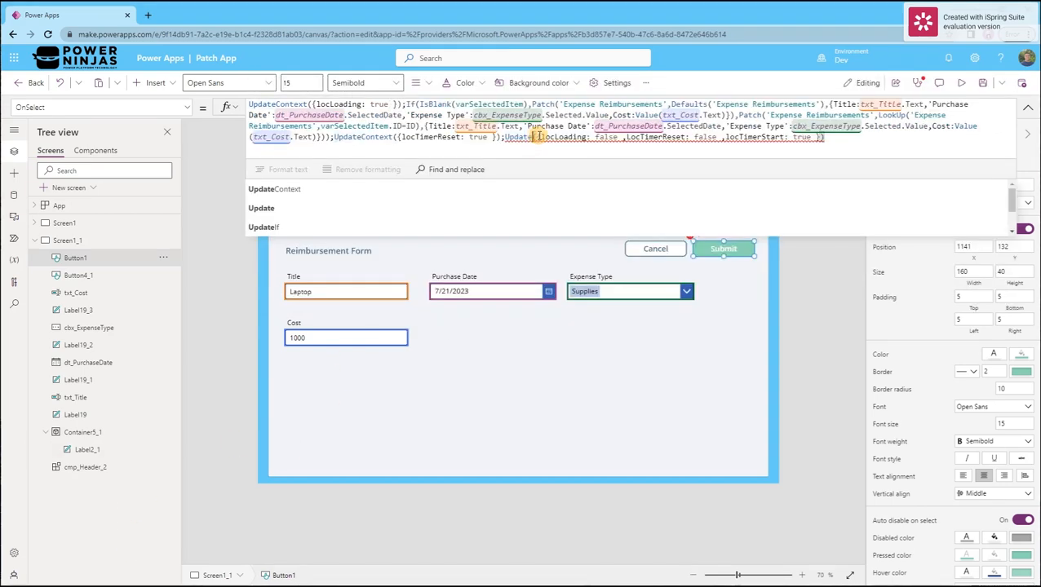
type("Con")
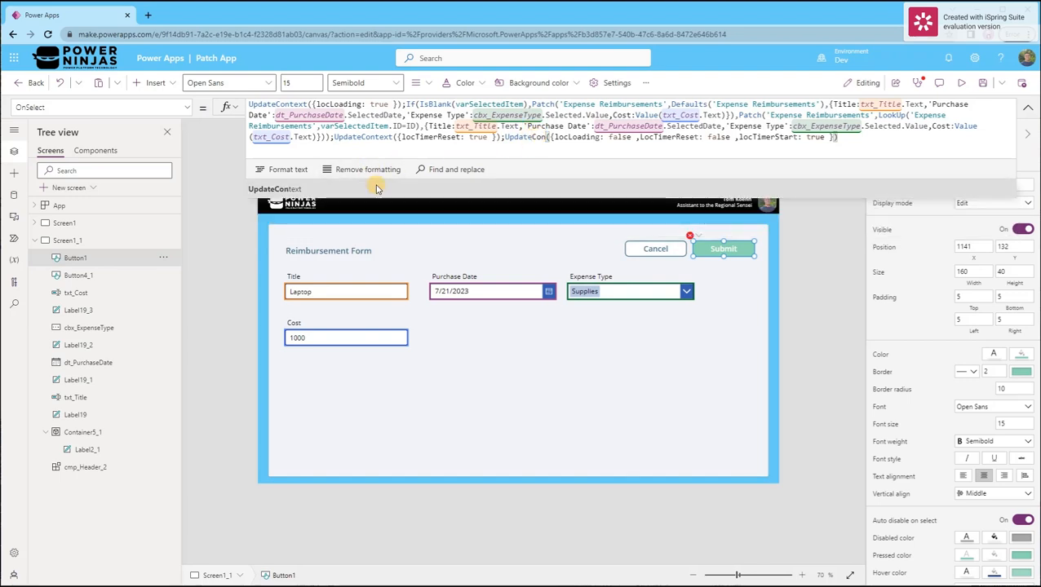
left_click(380, 190)
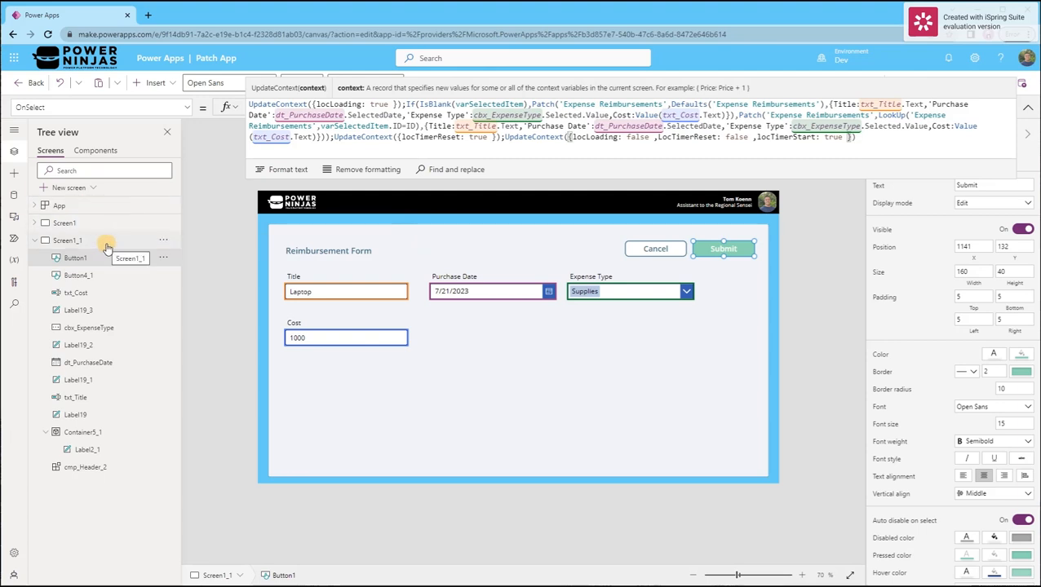
Step: Insert a rectangle on the reimbursement form screen and stretch it to cover the whole 1366 by 768 screen
left_click(155, 82)
type("rec")
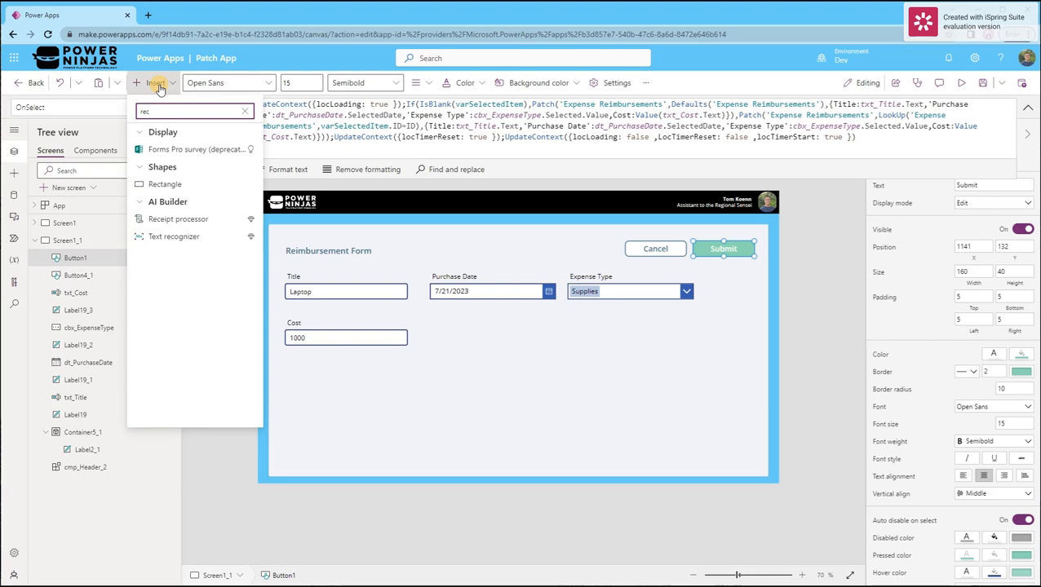
left_click(189, 184)
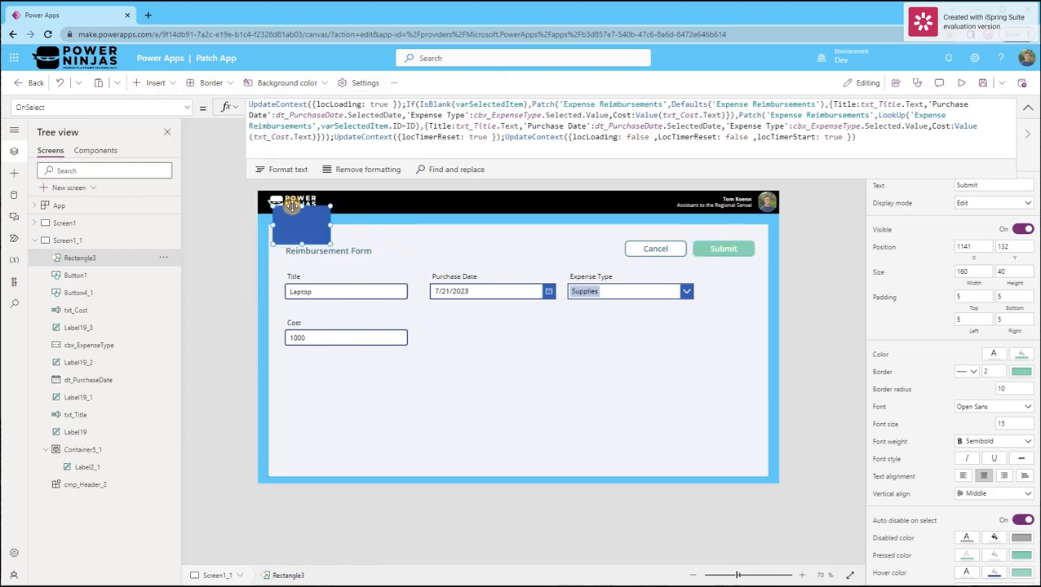
left_click_drag(273, 206, 239, 168)
left_click_drag(330, 244, 779, 483)
Step: Set the full-screen rectangle's Fill to RGBA(0, 0, 0, .5)
left_click(187, 107)
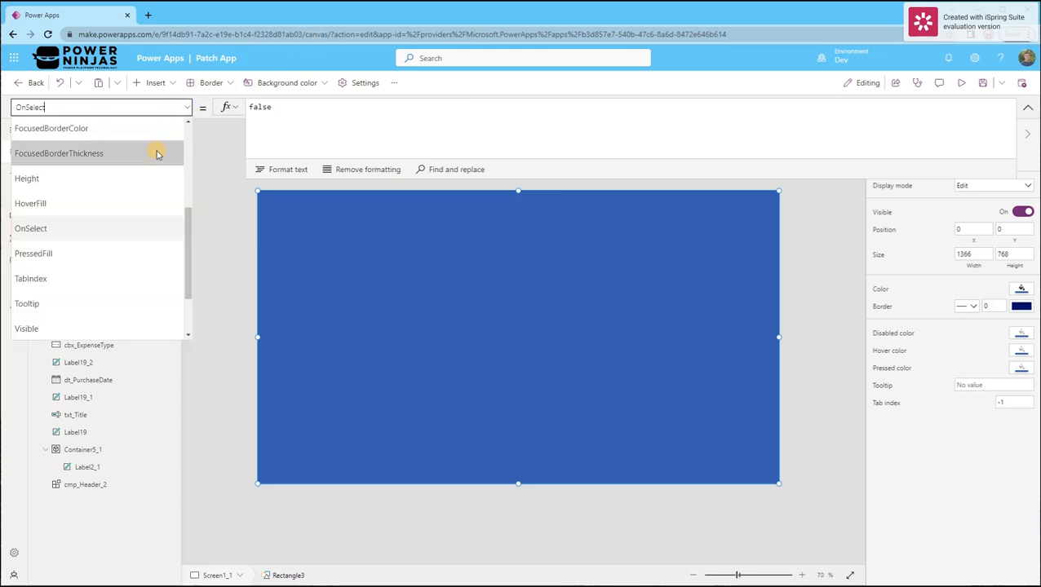
scroll(158, 155, "up", 2)
left_click(82, 211)
left_click(450, 115)
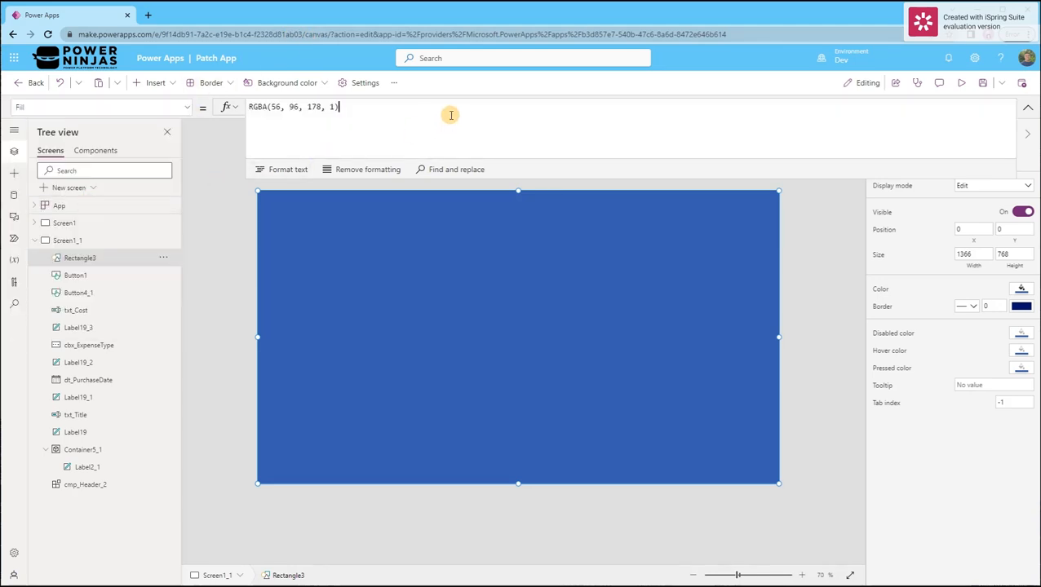
left_click_drag(450, 115, 270, 103)
type("0")
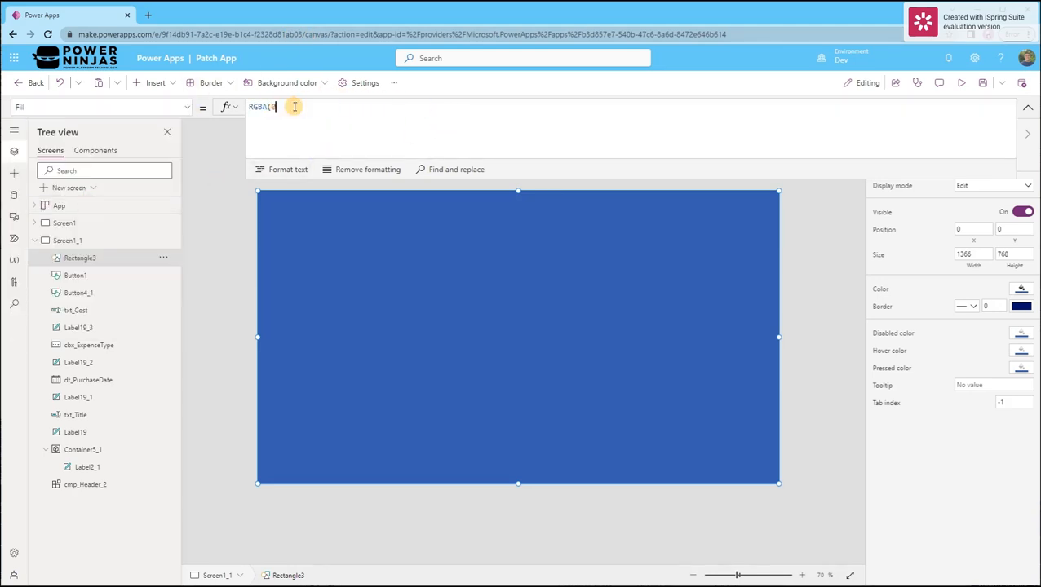
type(", 0, 0, ")
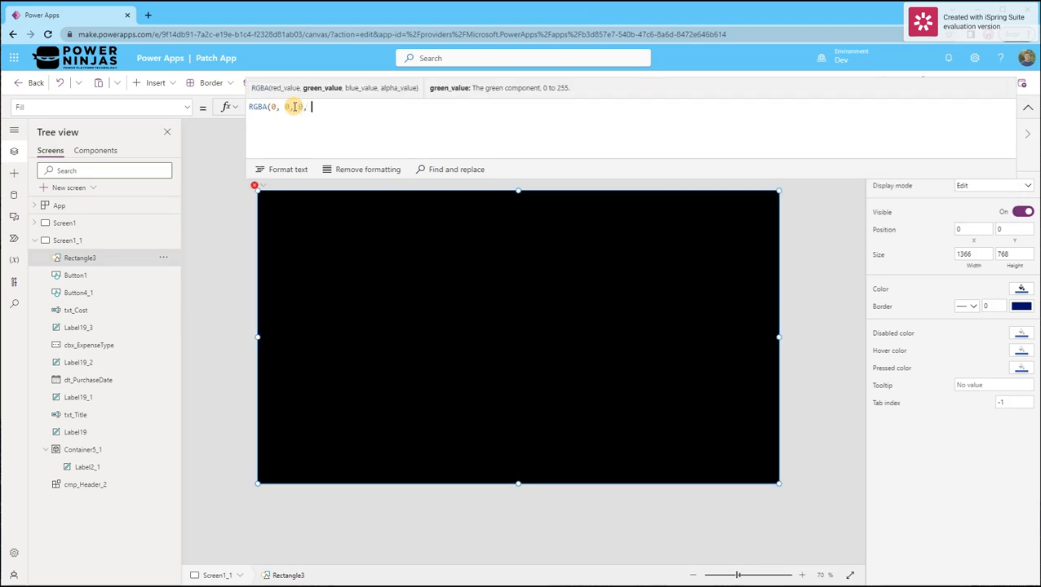
type(".5)")
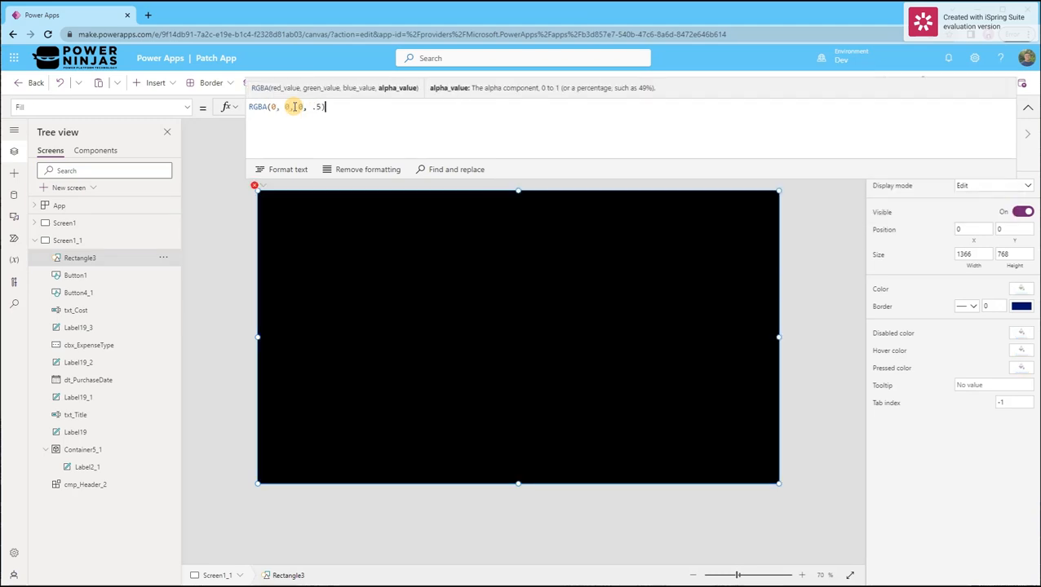
left_click(496, 341)
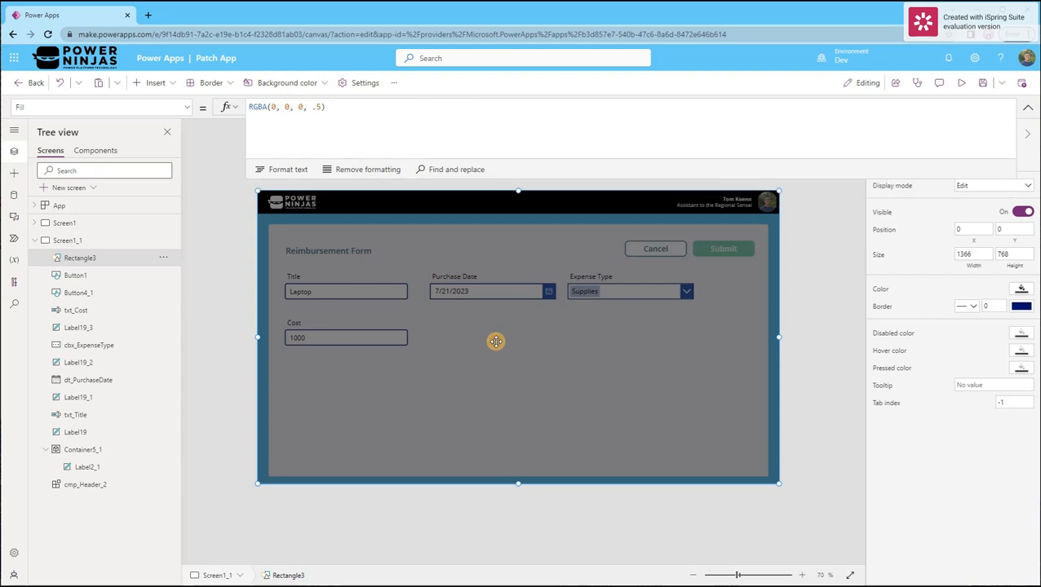
Step: Insert an image control over the overlay and move it near the screen's centre, at about X 627, Y 295
left_click(159, 82)
type("imag")
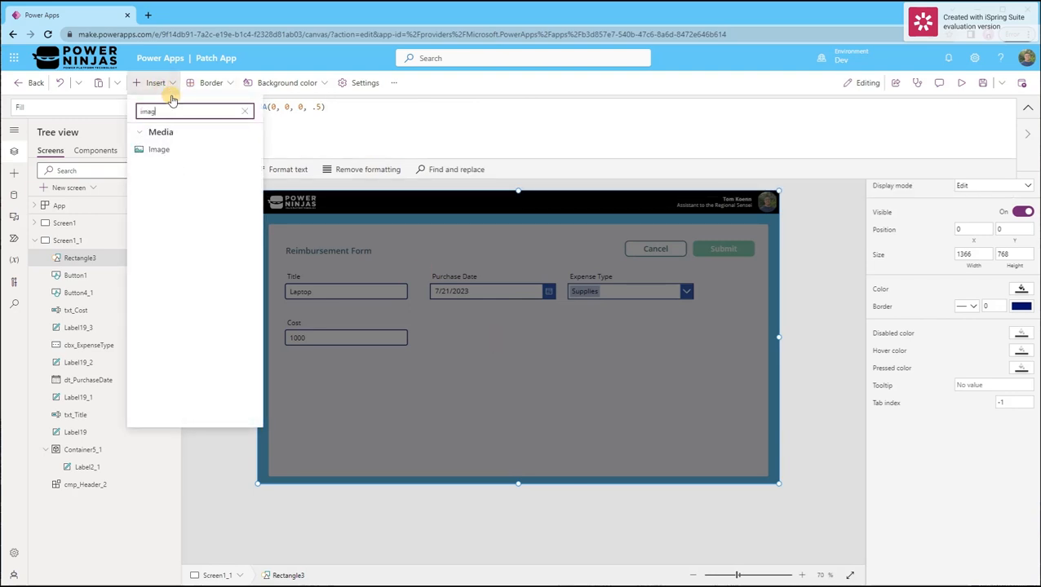
left_click(197, 148)
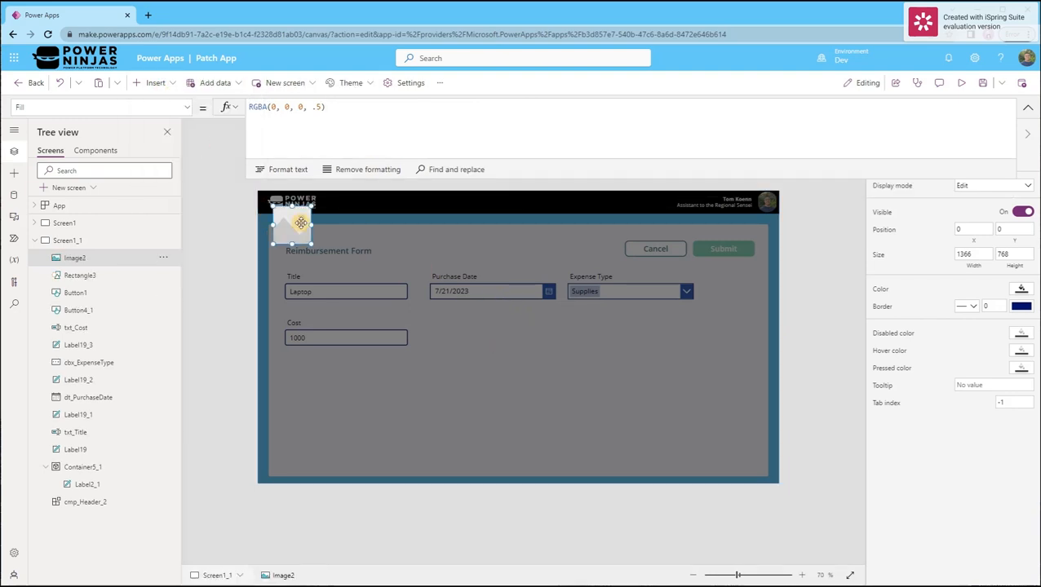
left_click_drag(300, 223, 520, 322)
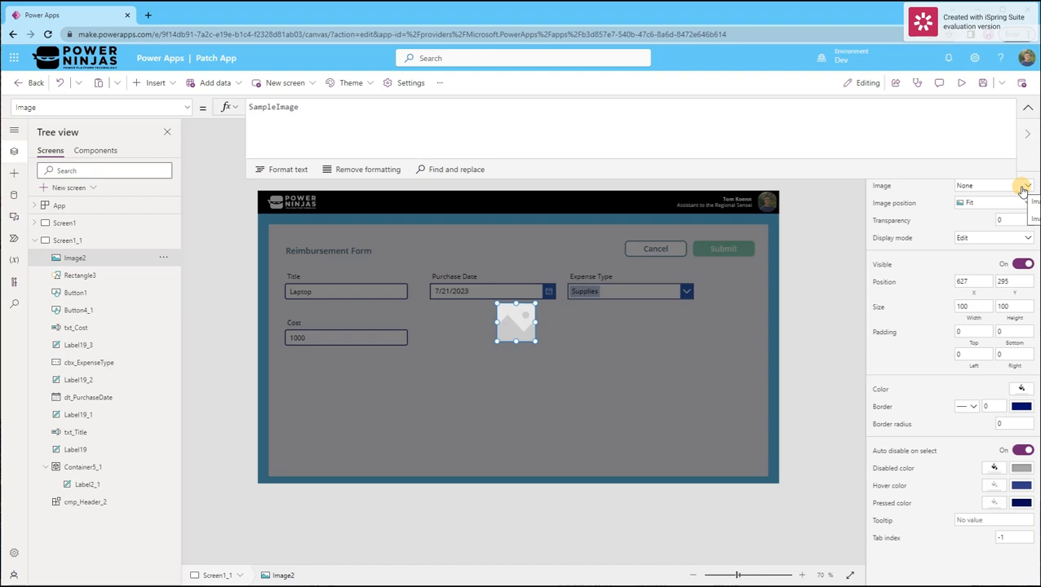
Step: Set the control's image to Bean Eater-1s-200px (1) and enlarge it to about 309 by 230 near the screen's centre
left_click(1023, 187)
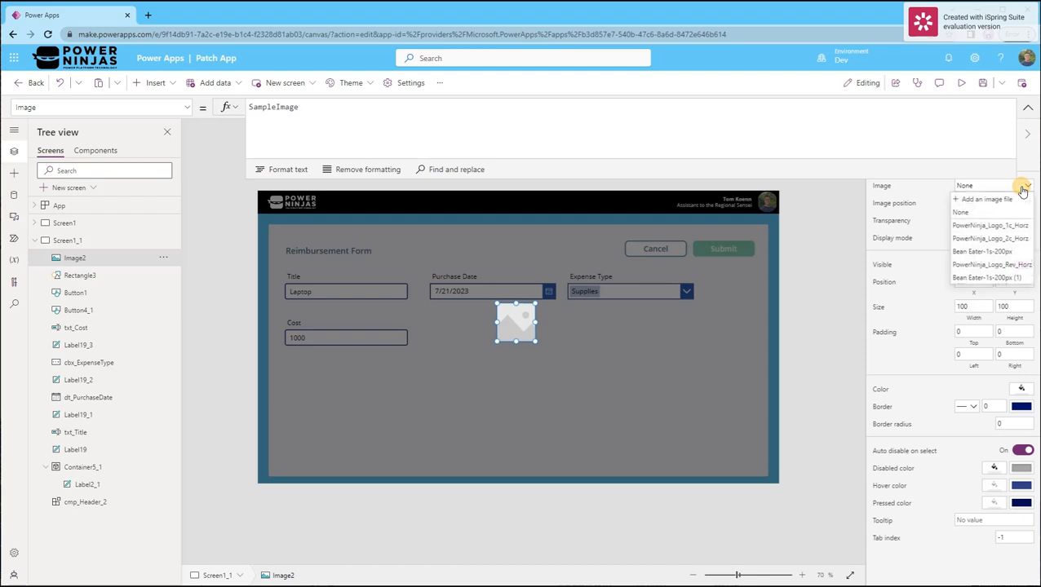
left_click(1002, 279)
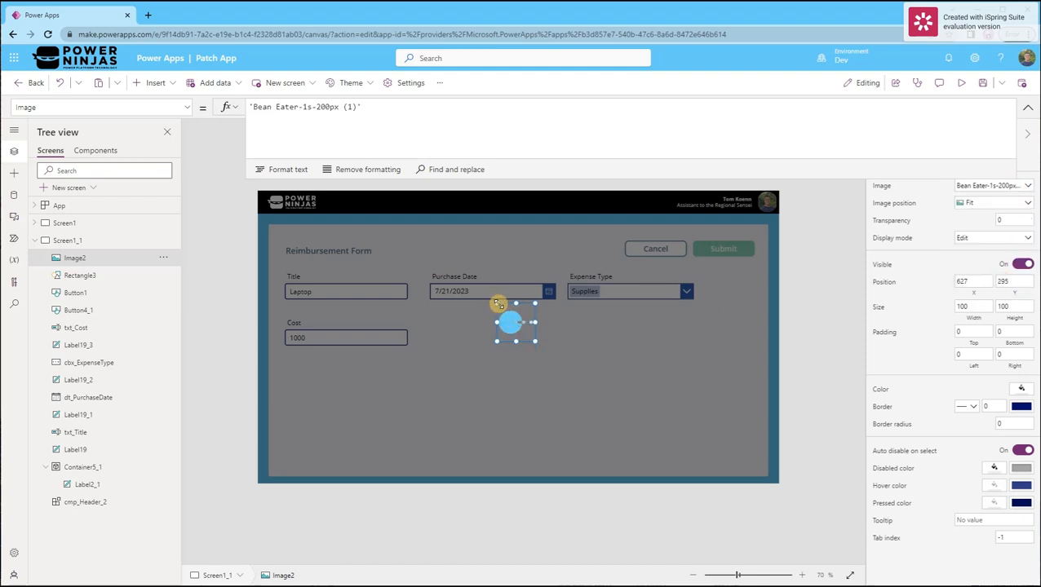
left_click_drag(497, 303, 449, 277)
left_click_drag(536, 341, 514, 326)
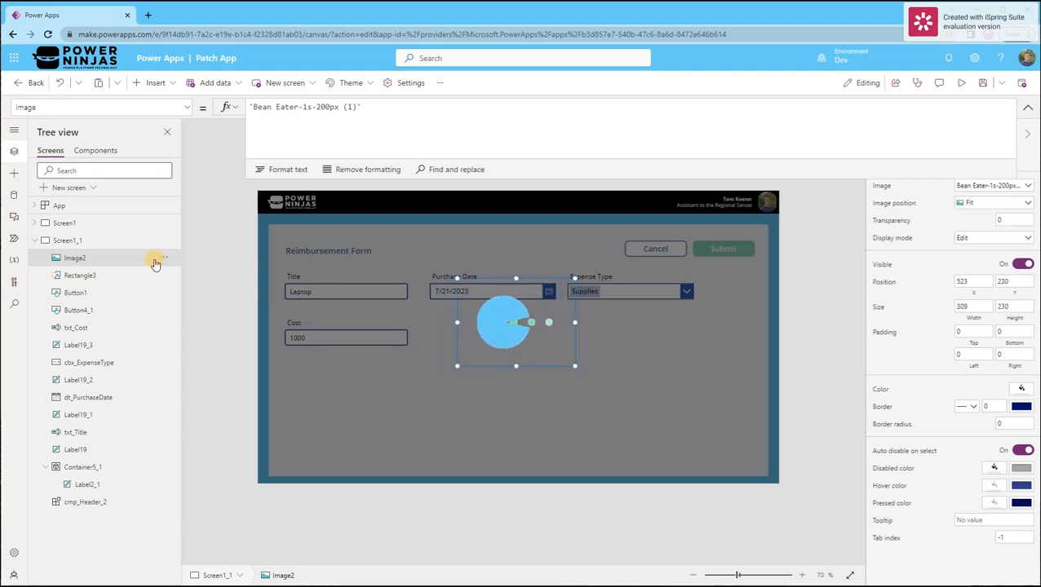
Step: Group the loading image with the overlay rectangle
left_click(105, 278, "ctrl")
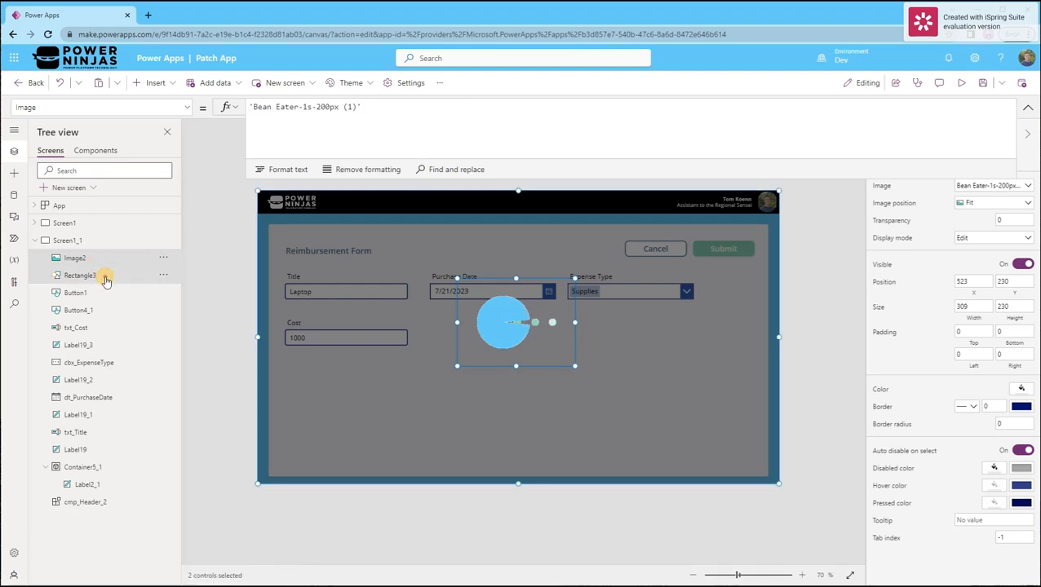
left_click(164, 257)
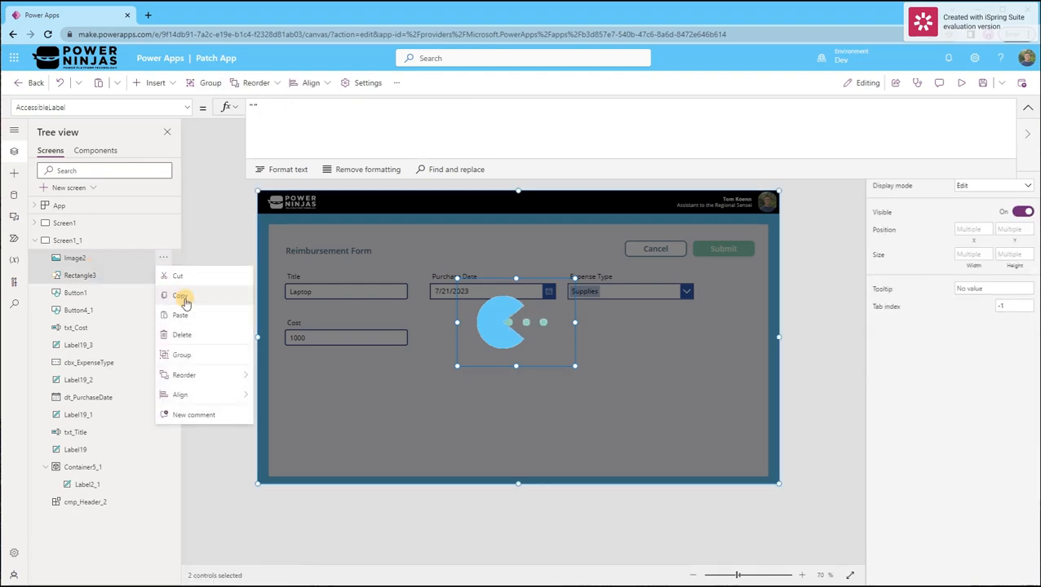
left_click(204, 356)
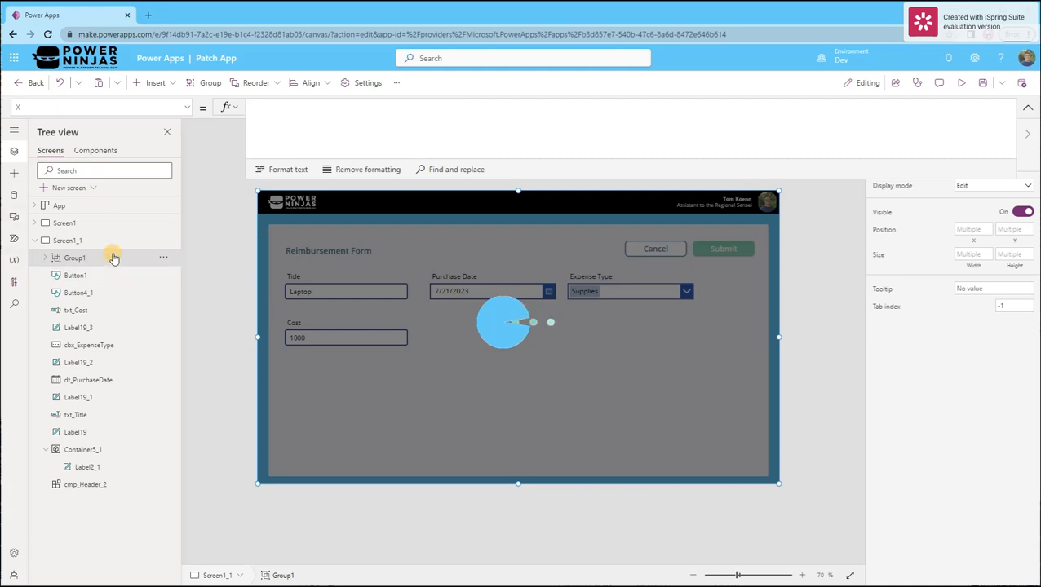
Step: Set the loading group's Visible property to locLoading
left_click(186, 108)
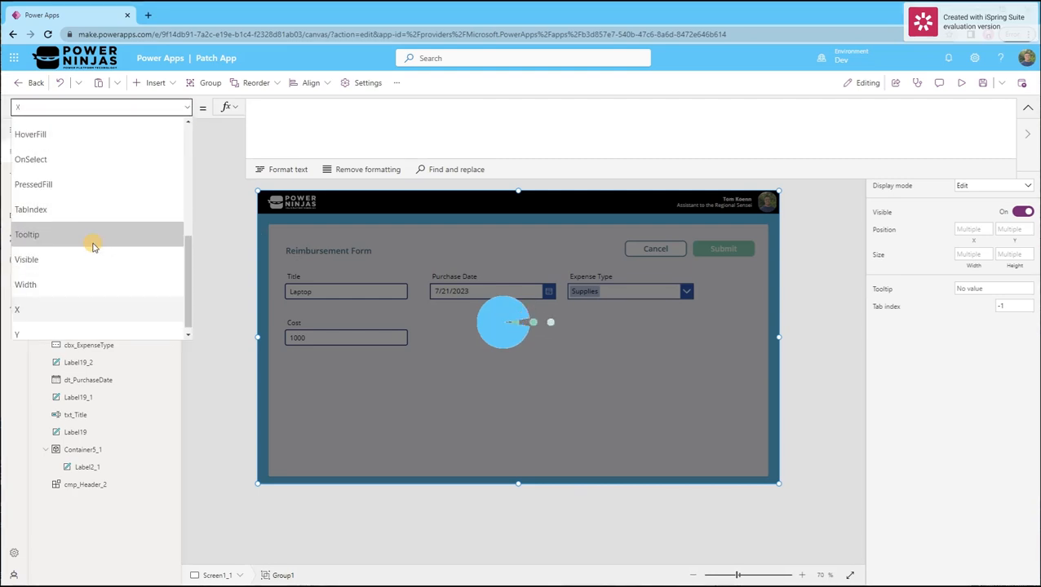
scroll(88, 234, "up", 2)
scroll(91, 247, "down", 1)
scroll(90, 251, "down", 1)
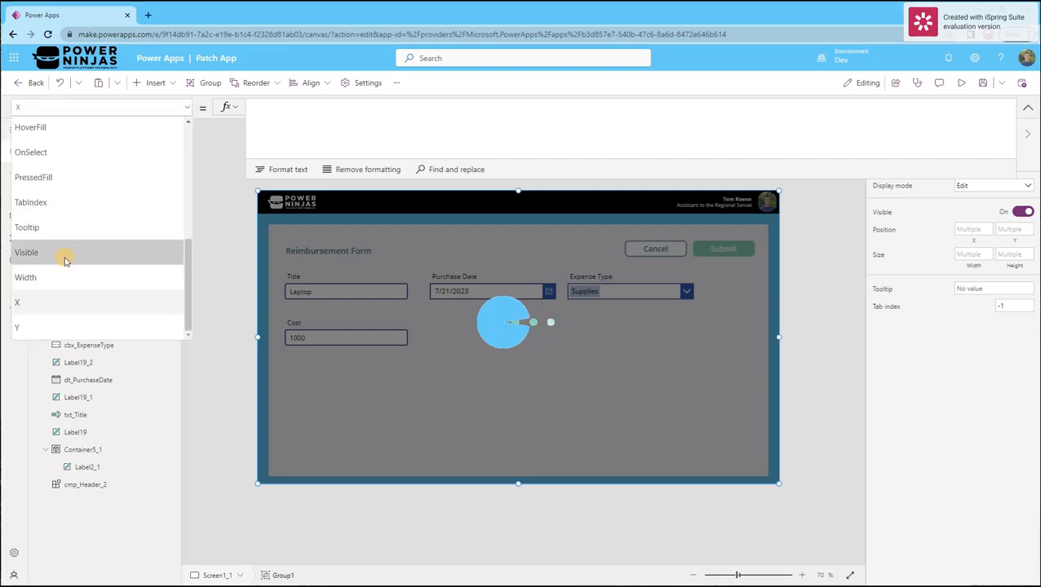
left_click(65, 256)
left_click(403, 124)
key("ctrl+a")
type("locLoading")
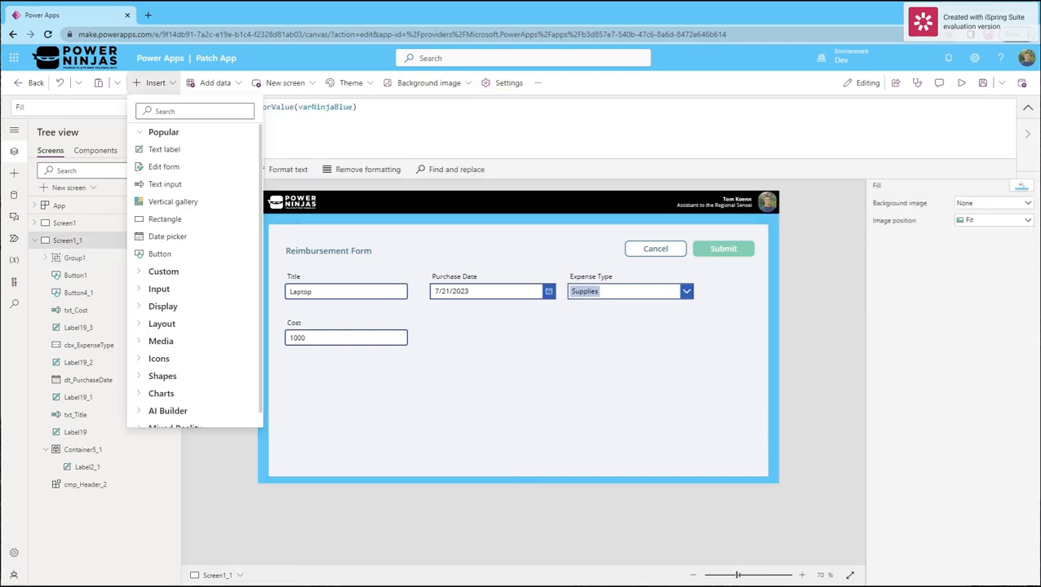
Step: Review the timer variables set at the end of the Submit button's OnSelect formula
left_click(169, 82)
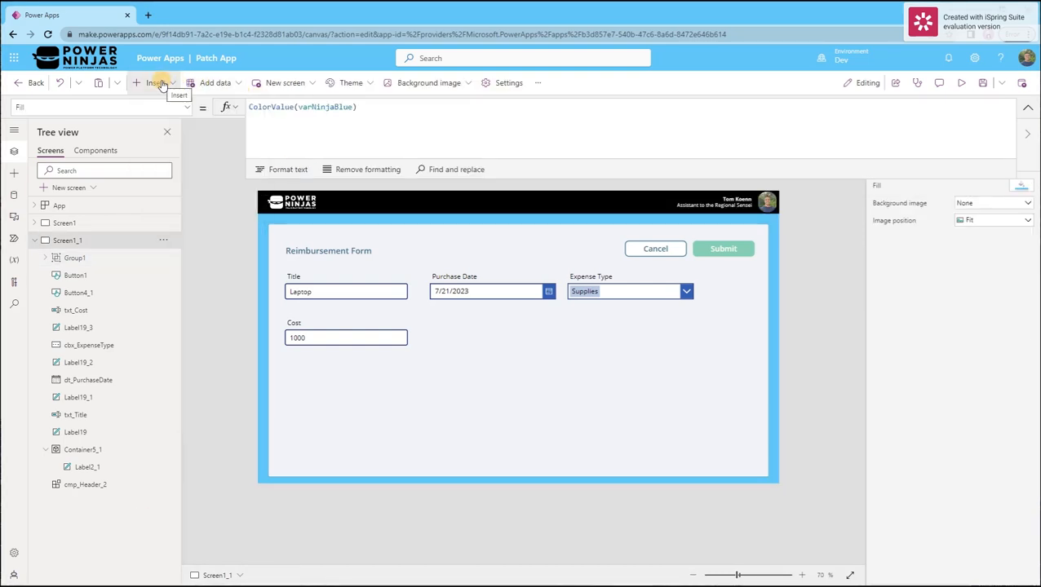
left_click(723, 252)
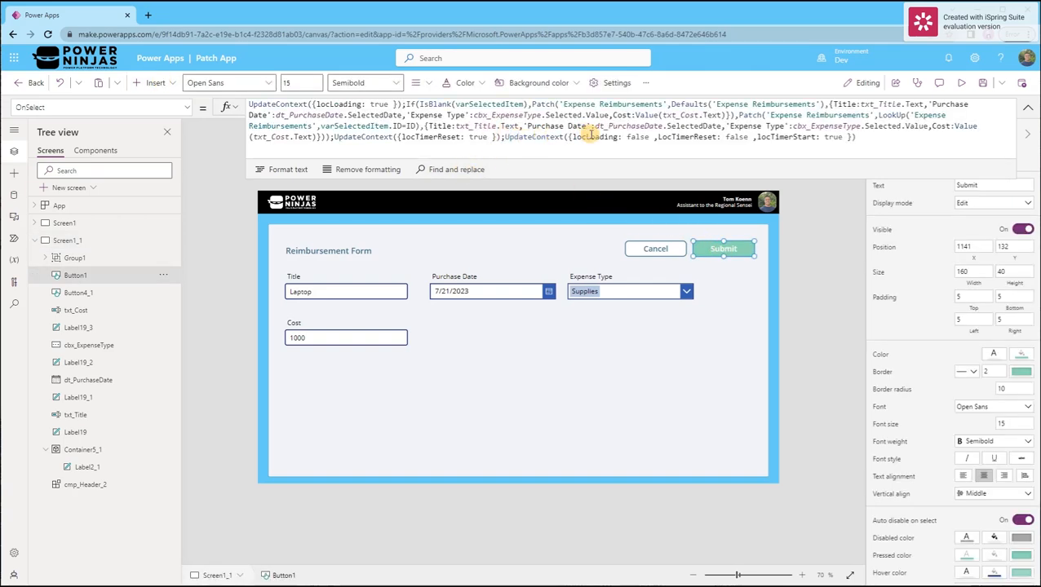
left_click(764, 136)
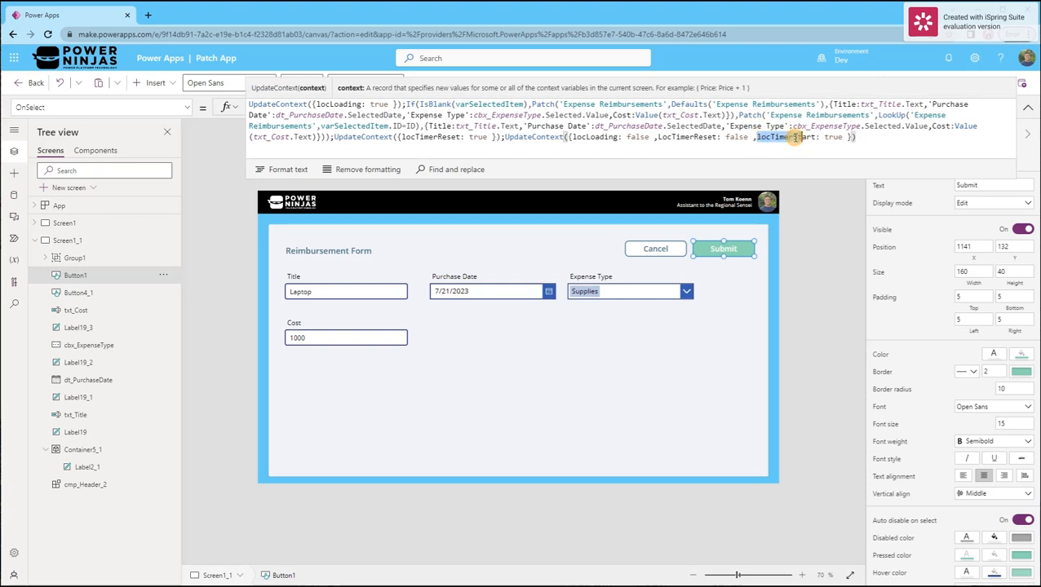
left_click(825, 137)
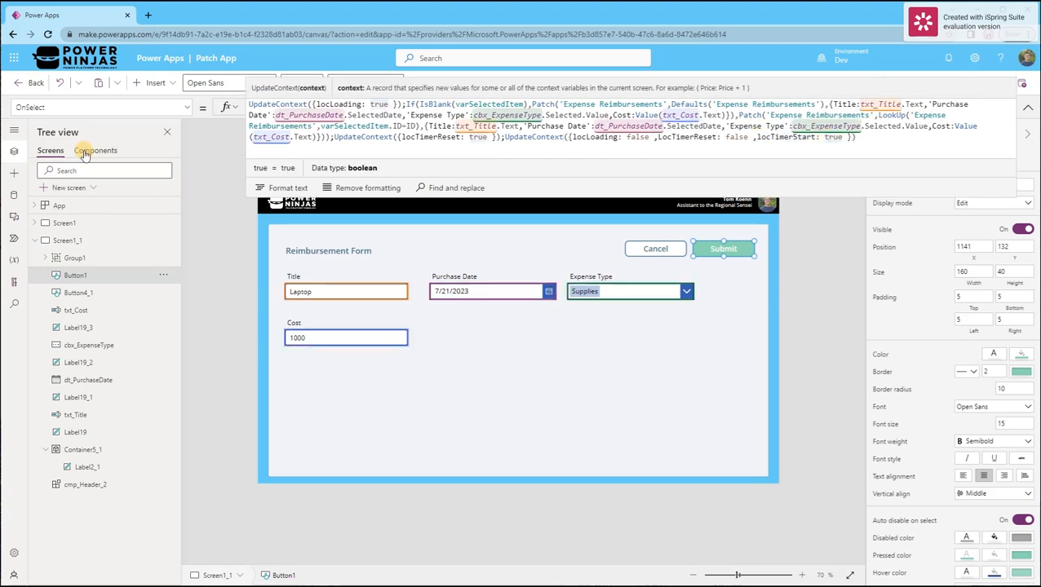
Step: Insert a timer control on the reimbursement form screen and set its Duration to 3000
left_click(159, 83)
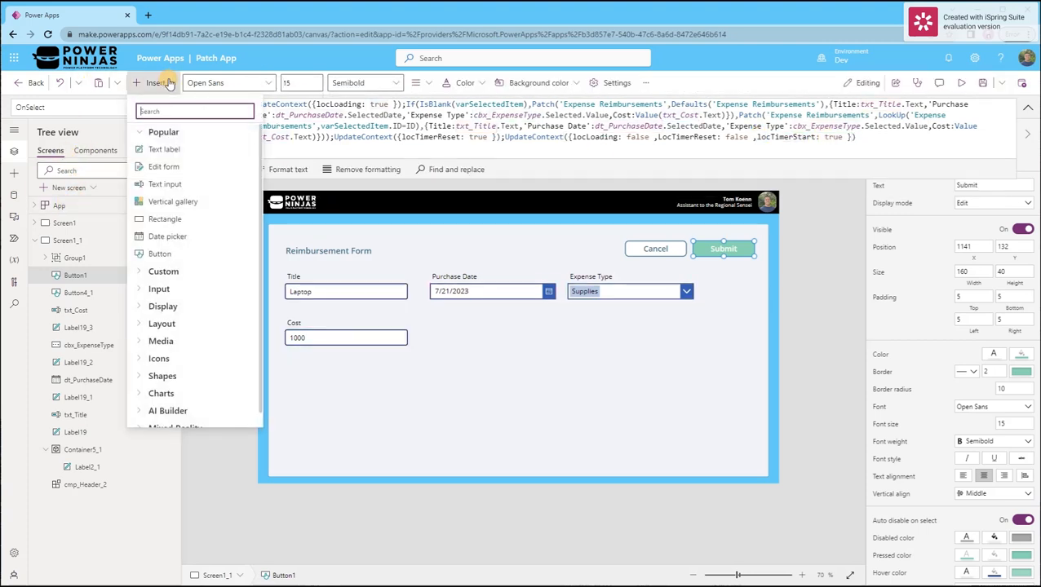
type("tim")
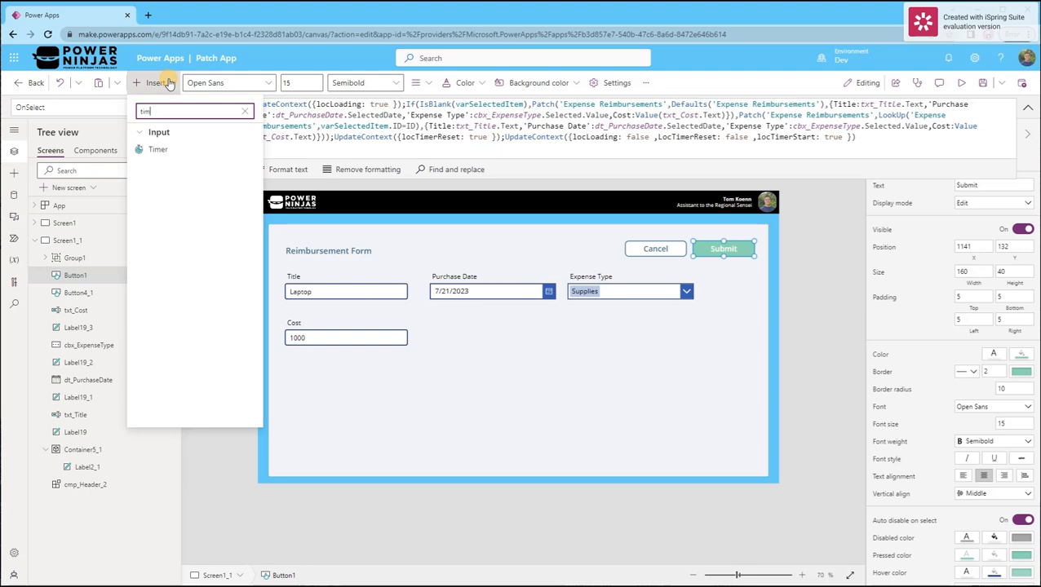
left_click(173, 149)
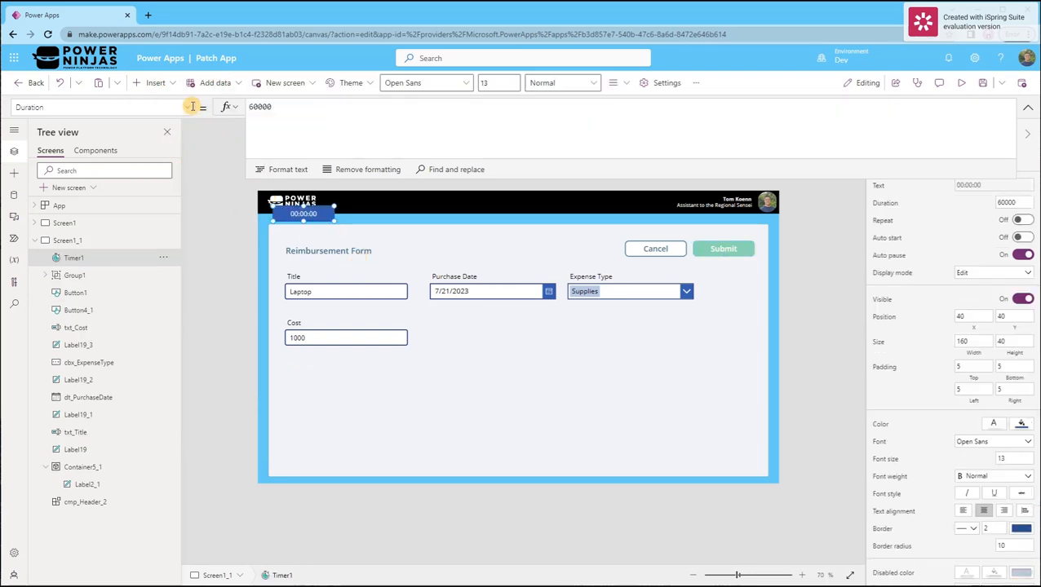
left_click_drag(258, 103, 232, 109)
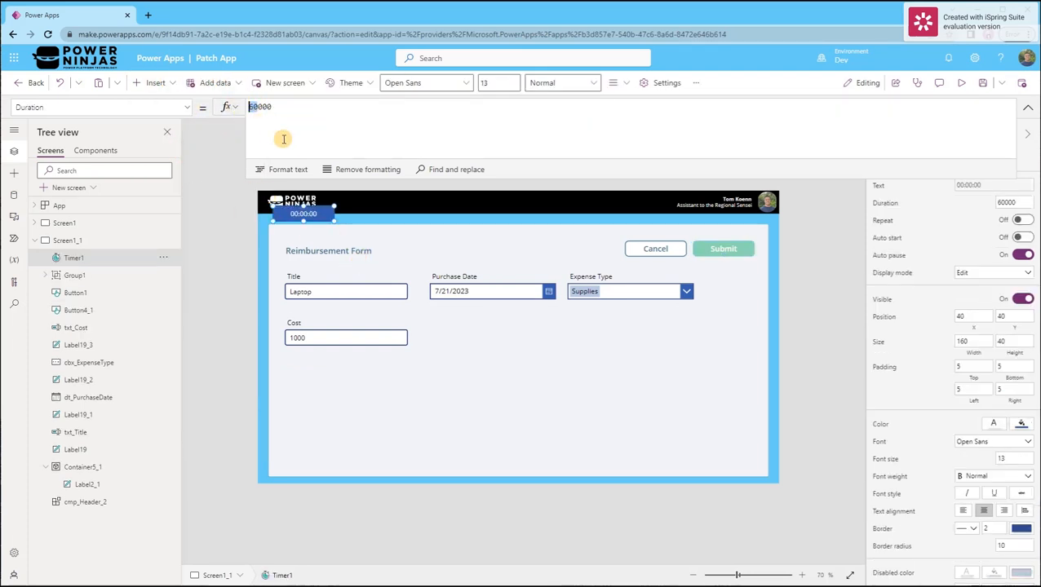
type("3")
Step: Set the timer's OnTimerStart property to UpdateContext({locSuccess: true})
left_click(187, 107)
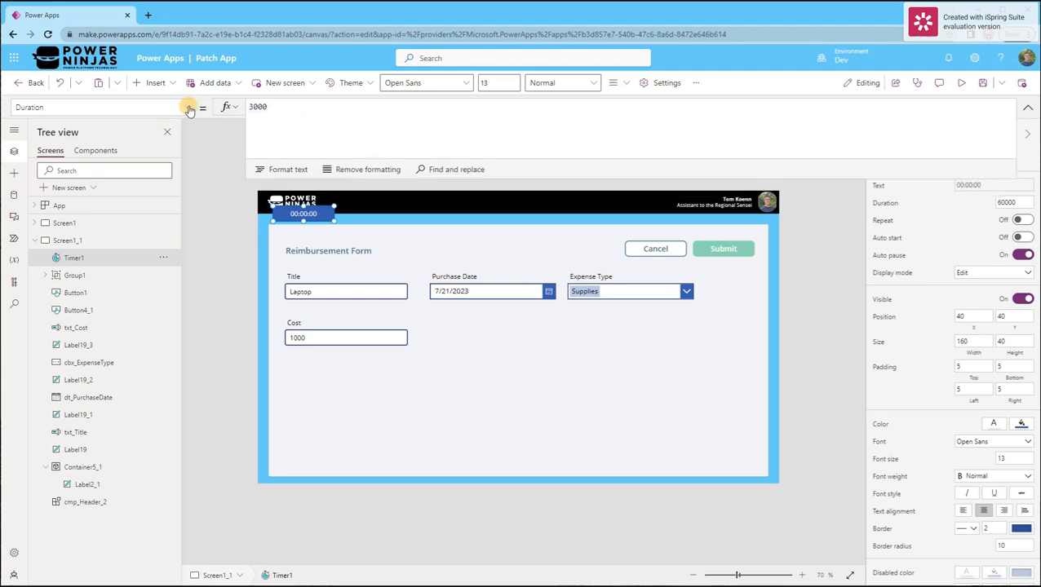
scroll(131, 176, "down", 5)
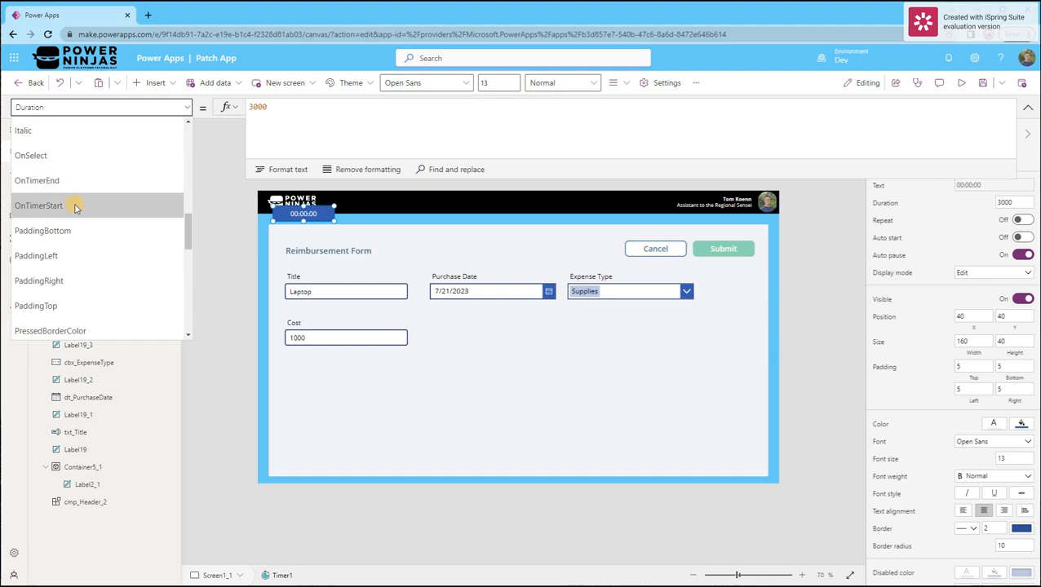
left_click(78, 206)
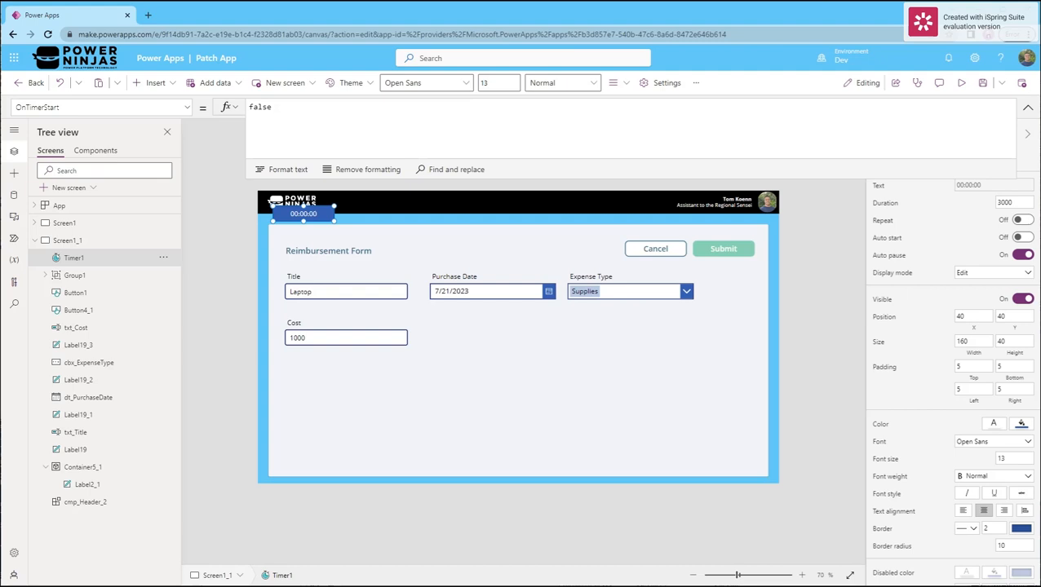
left_click(408, 111)
key("ctrl+a")
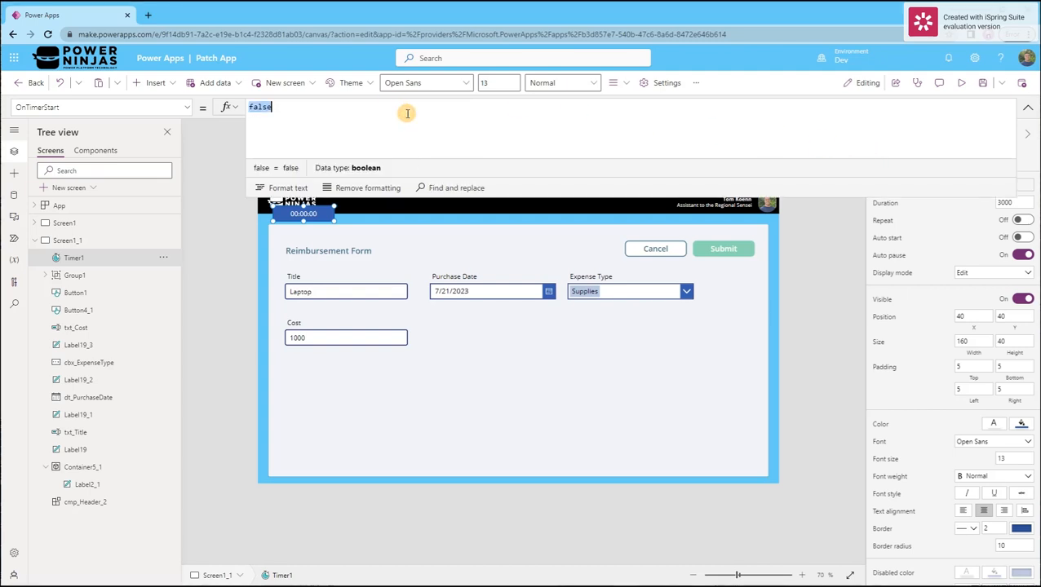
type("UpdateContext({locSuccess: true")
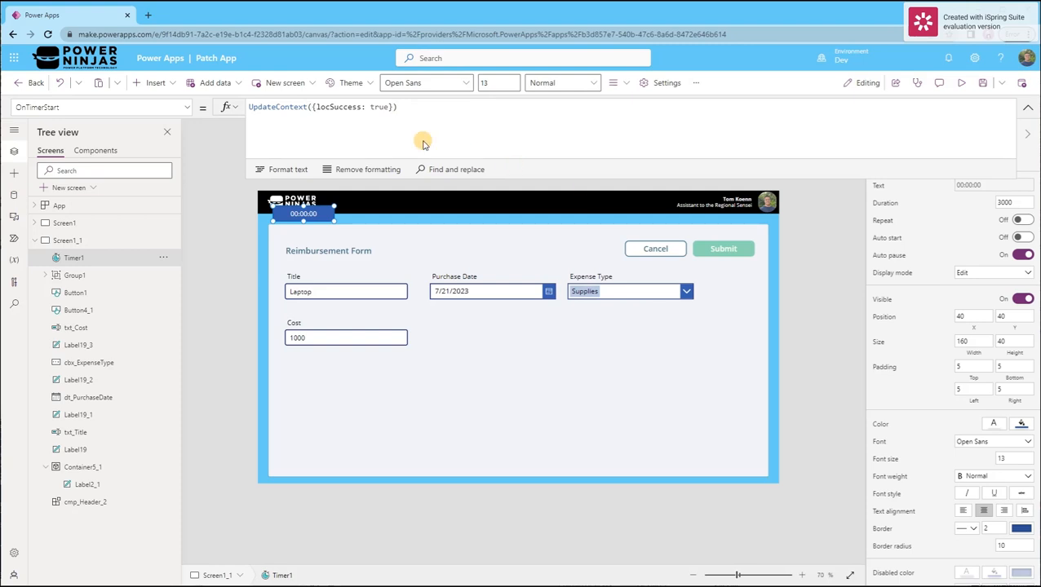
Step: Set the timer's Start property to the variable locTimerStart
left_click(187, 107)
scroll(127, 221, "down", 3)
scroll(106, 233, "down", 1)
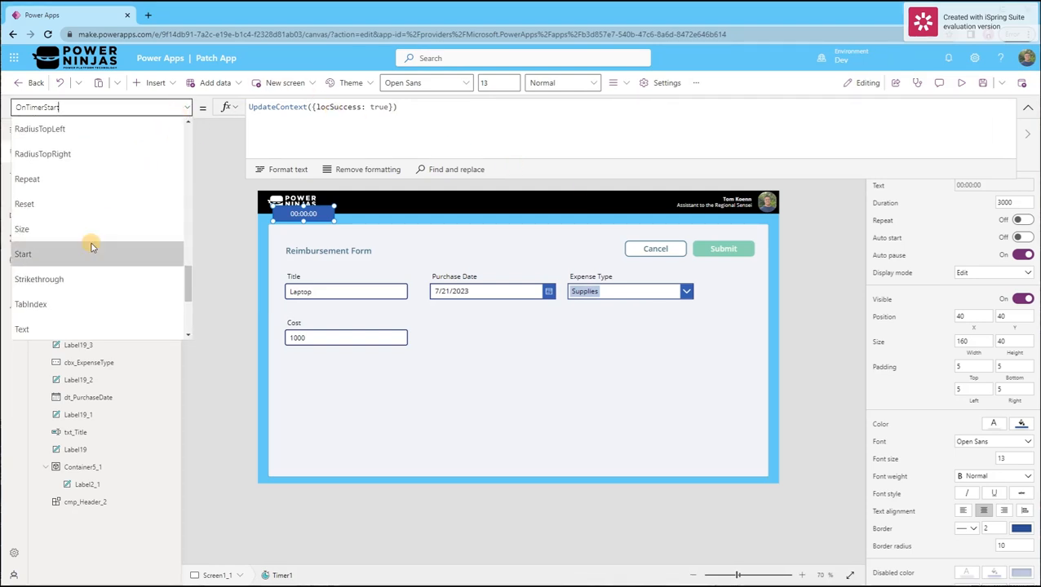
left_click(88, 239)
left_click(364, 114)
type("locTimerStart")
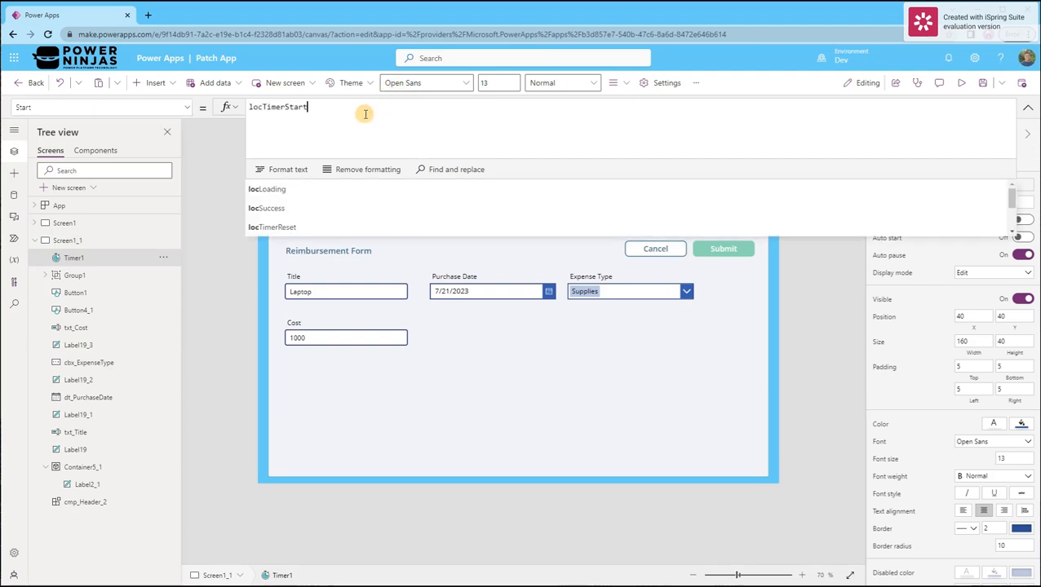
Step: Set the timer's OnTimerEnd property to UpdateContext({locTimerStart: false, locSuccess: false, locTimerReset: true}) and begin a Navigate call after it
left_click(187, 107)
scroll(90, 219, "up", 5)
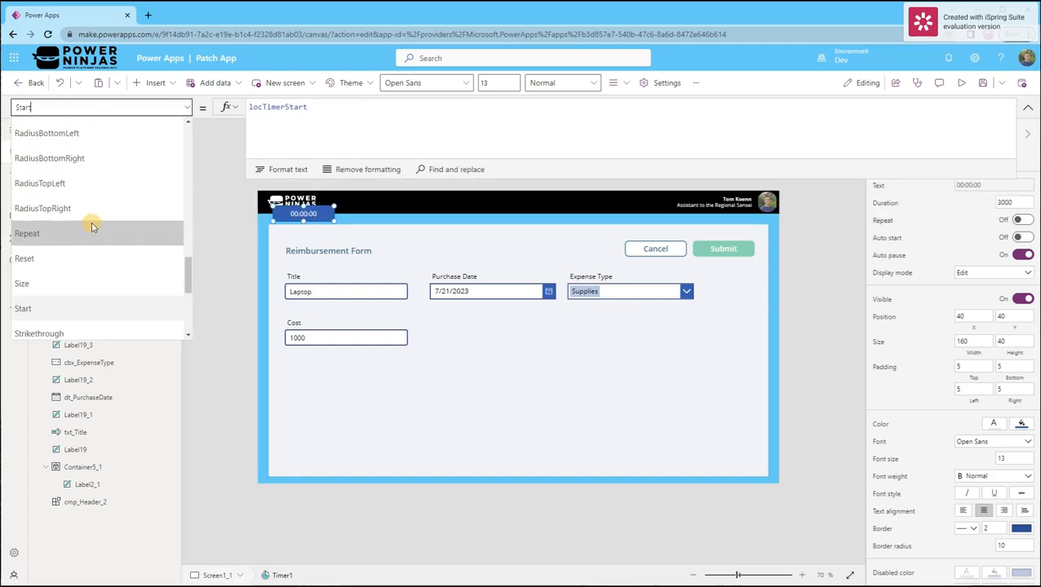
scroll(97, 216, "down", 5)
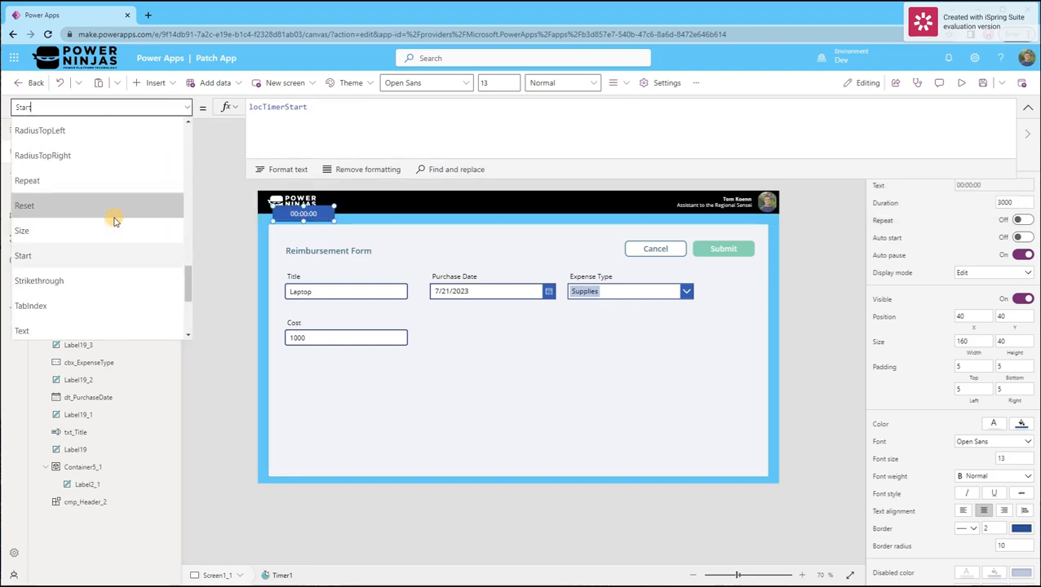
scroll(111, 214, "up", 5)
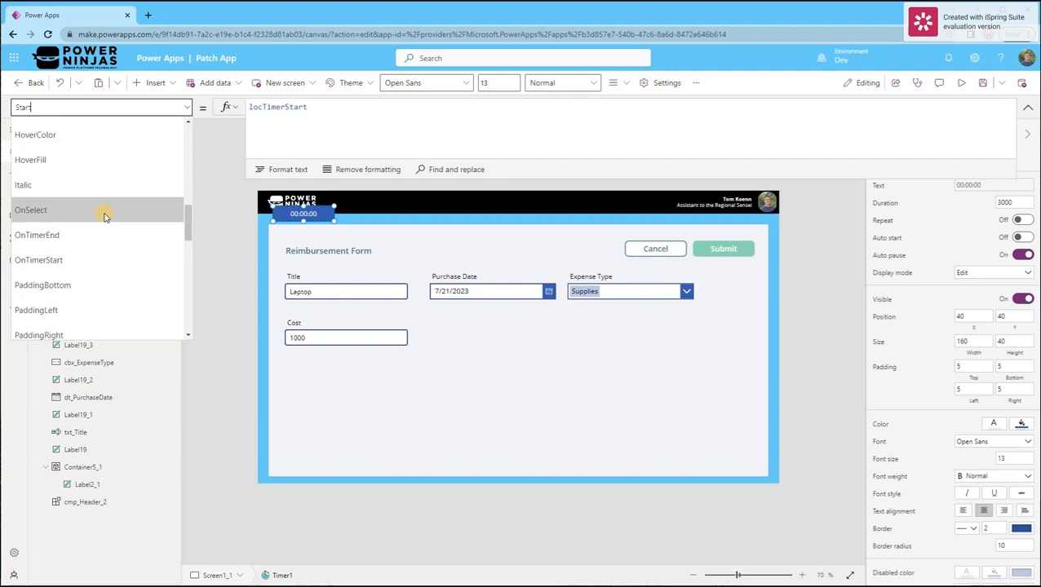
left_click(102, 211)
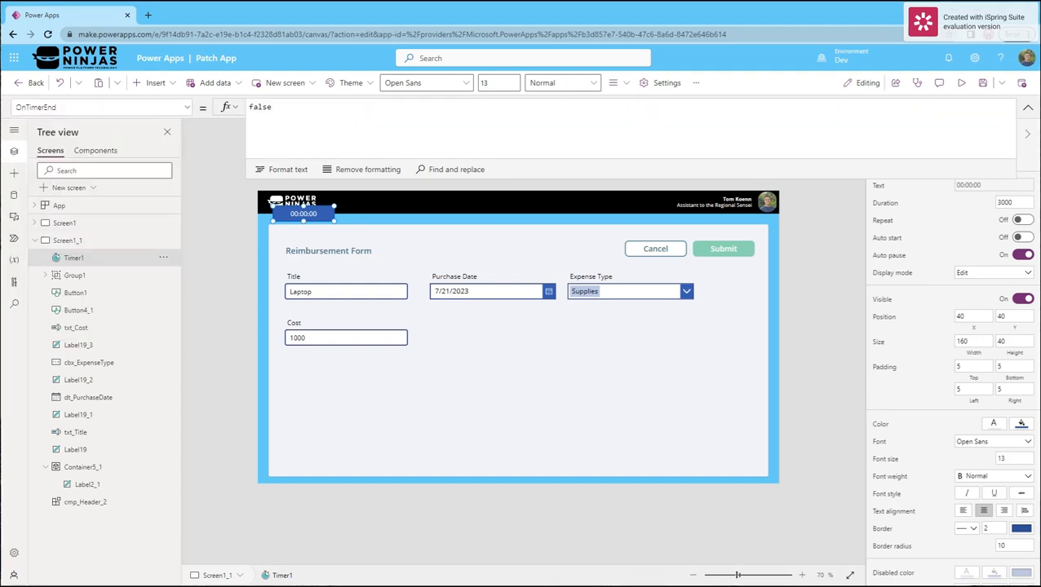
left_click(375, 115)
key("ctrl+a")
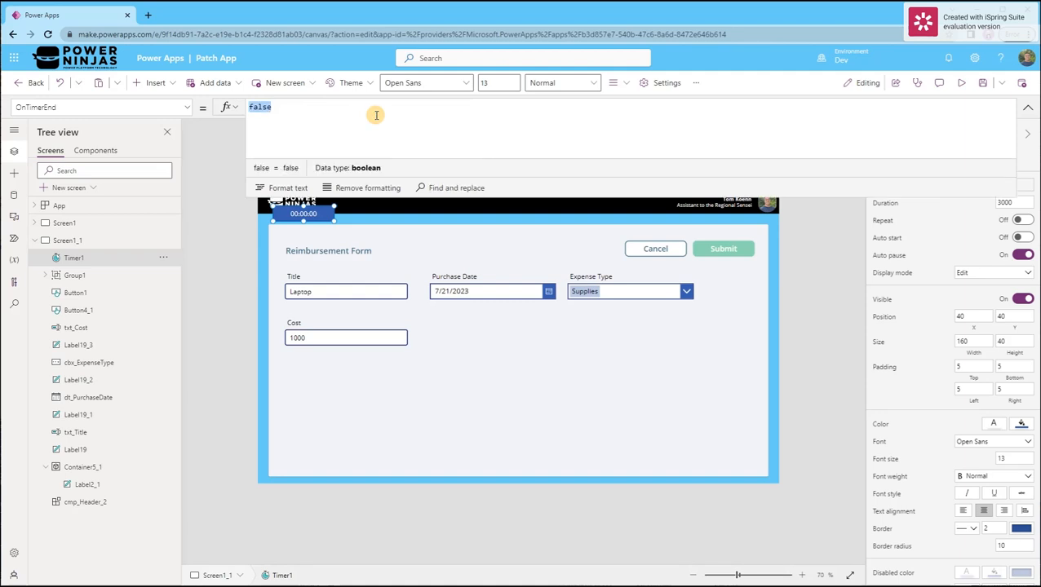
type("UpdateContext({locTimerSt")
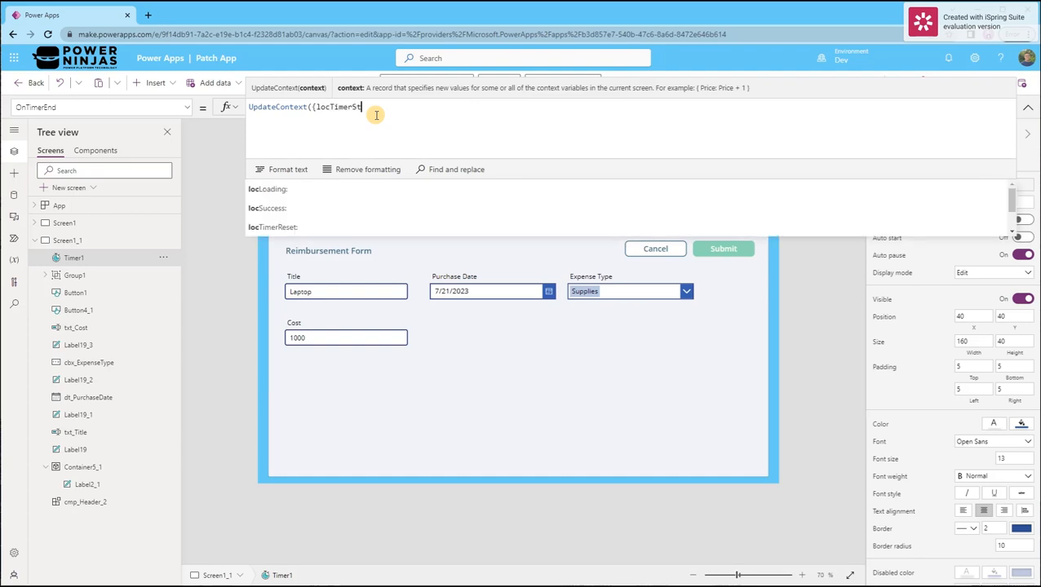
type("art: false, lo")
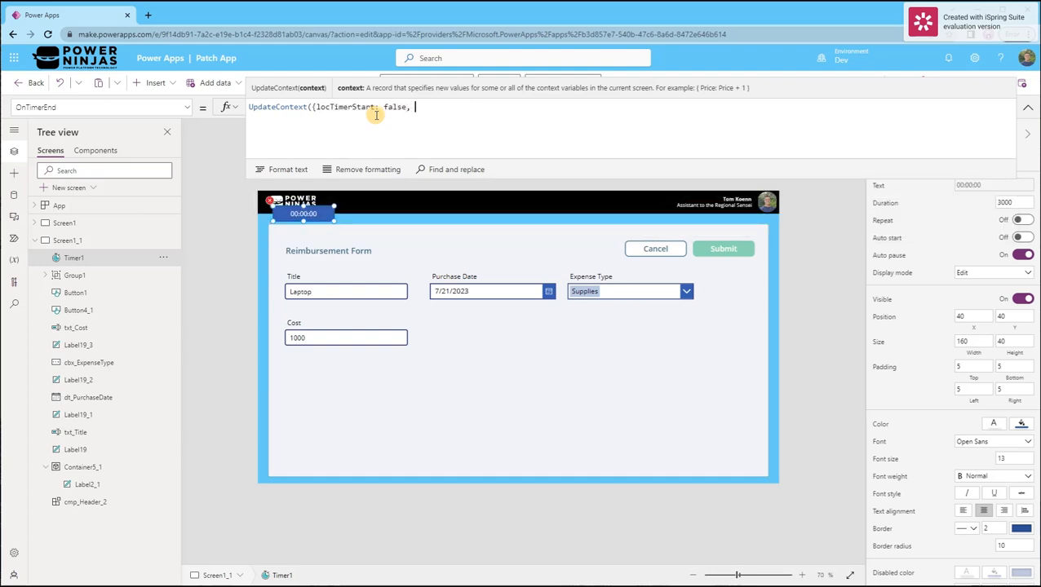
type("s: false")
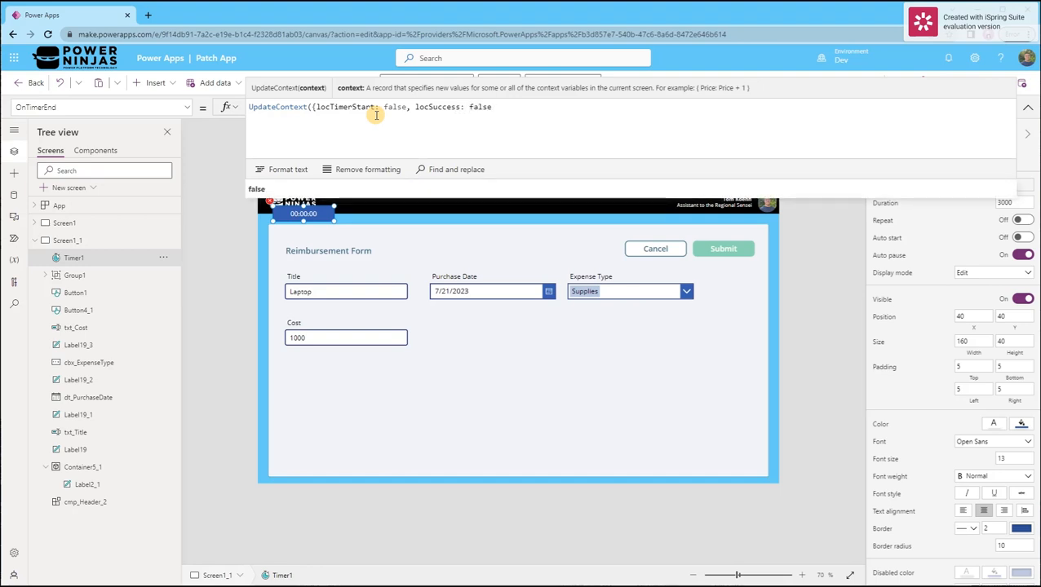
type(", loc")
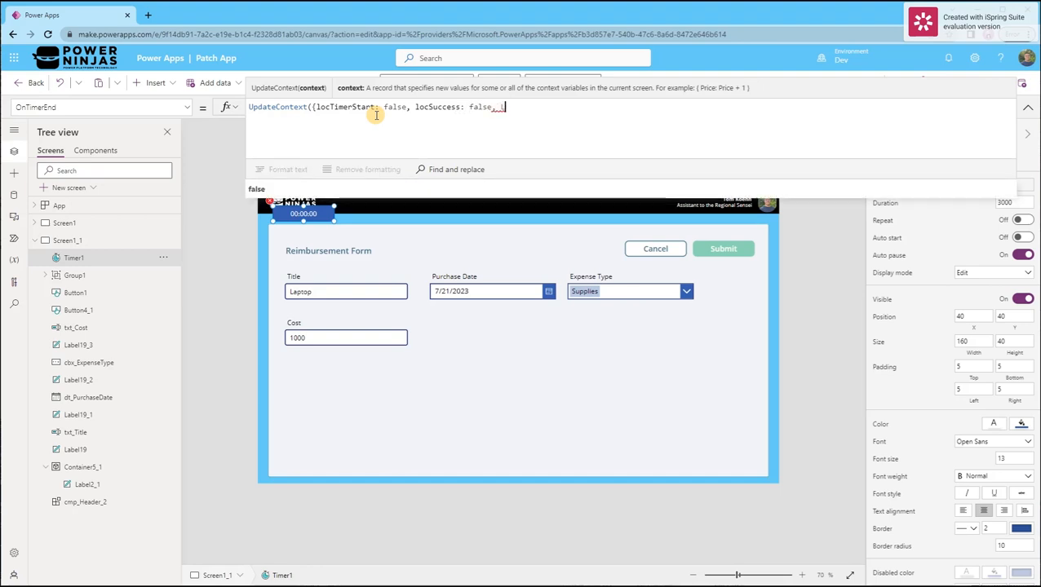
type("TimerRese")
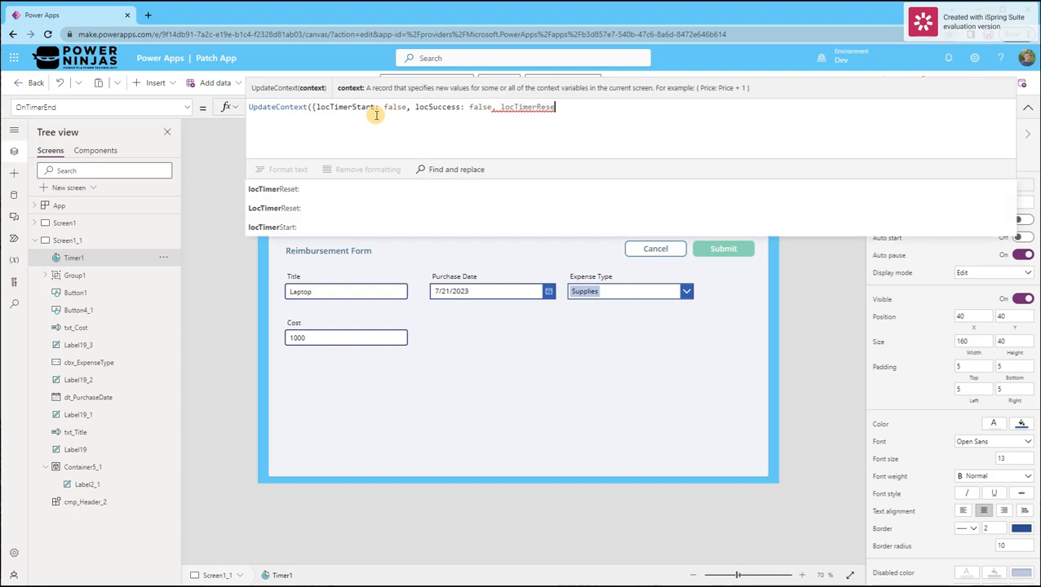
type("t: true}); Navi")
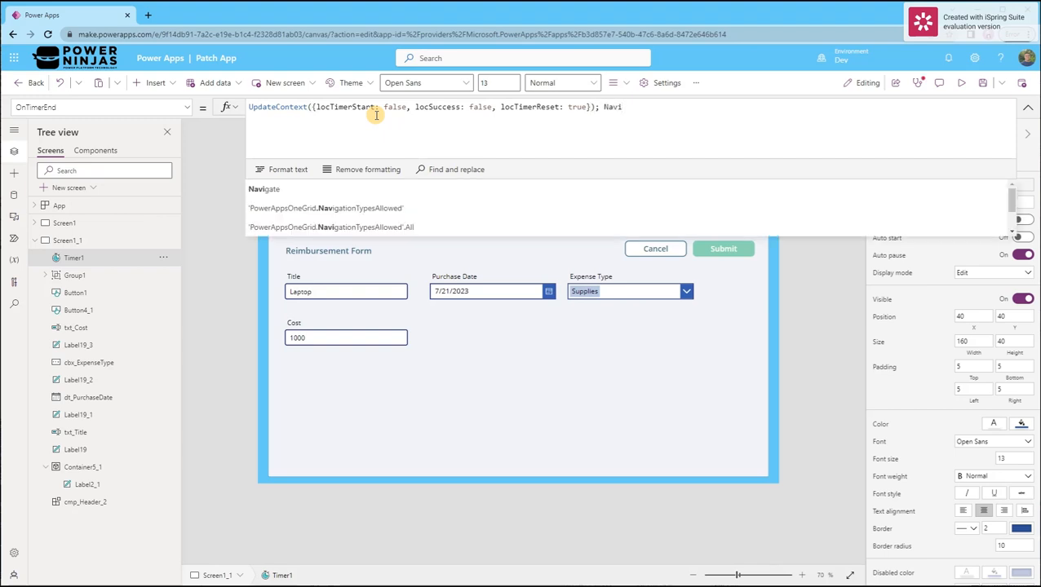
Step: Complete the Navigate call in the OnTimerEnd formula with Screen1 as target and ScreenTransition.Fade as transition
type("gate(Sc")
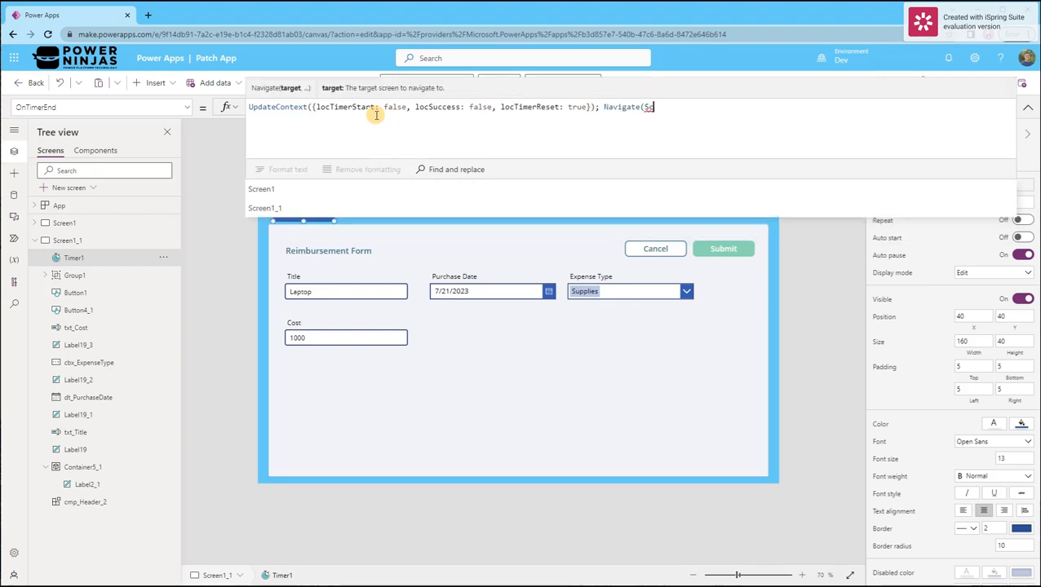
type("reen1")
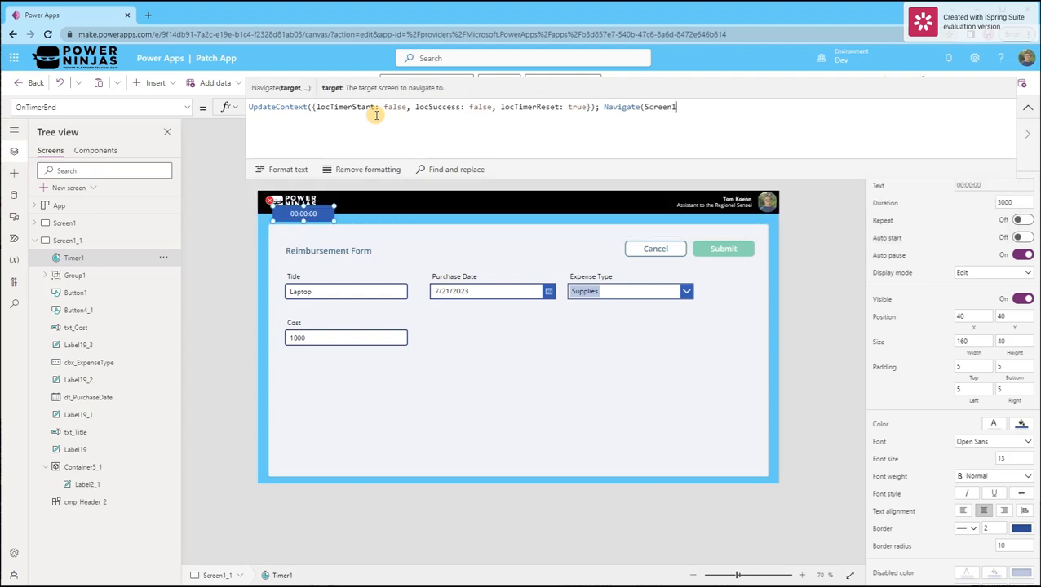
type(", fad")
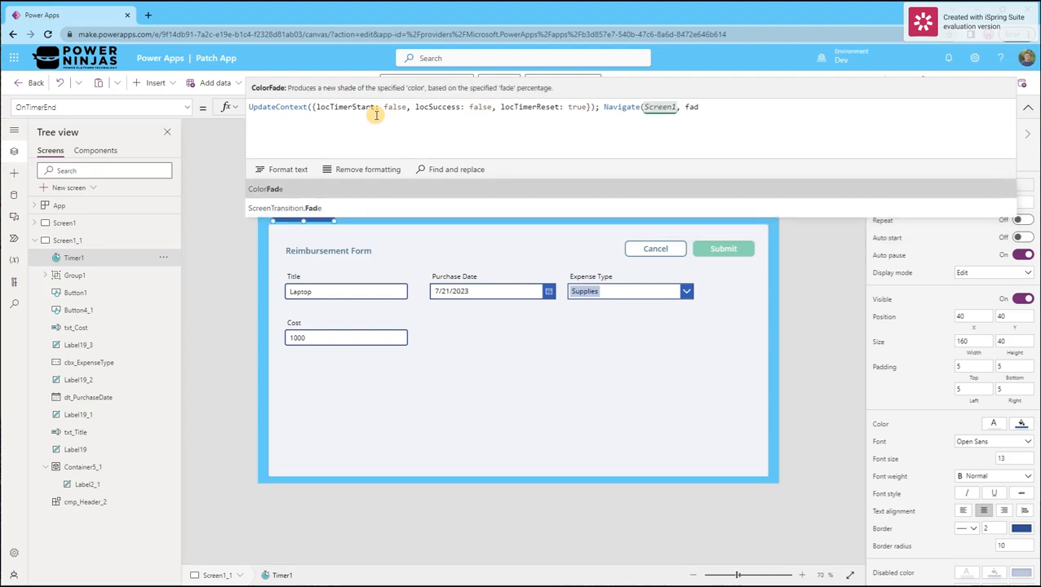
key("Tab")
type(")")
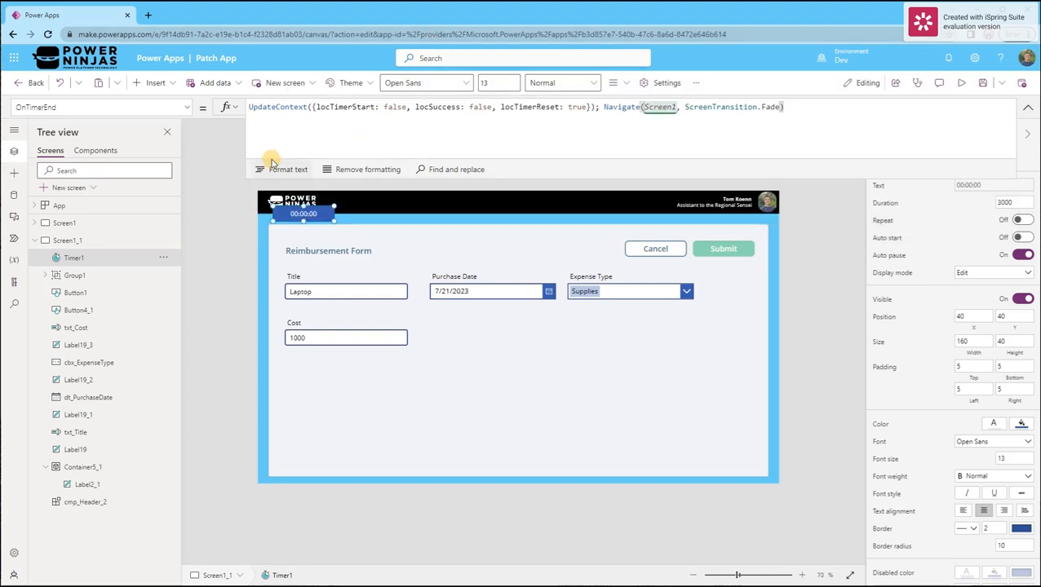
Step: Set the timer's Reset property to the variable locTimerReset
left_click(187, 107)
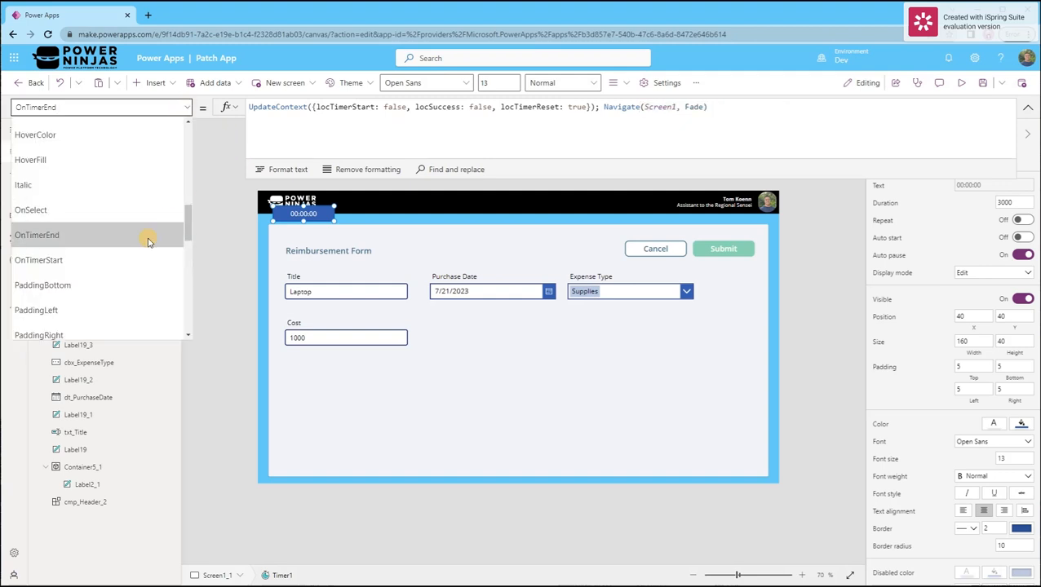
scroll(135, 241, "down", 4)
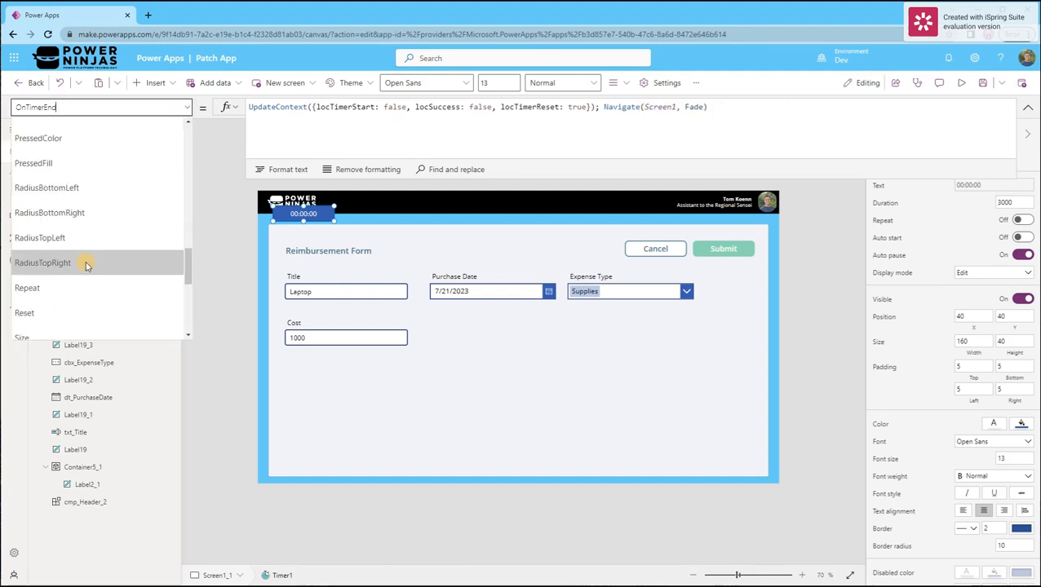
left_click(77, 309)
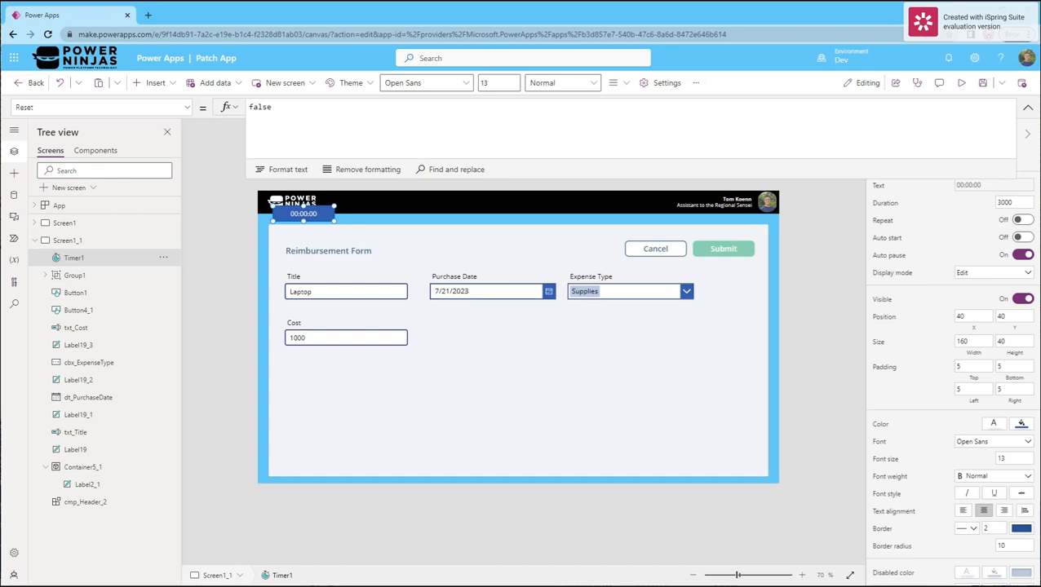
left_click(525, 134)
type("l")
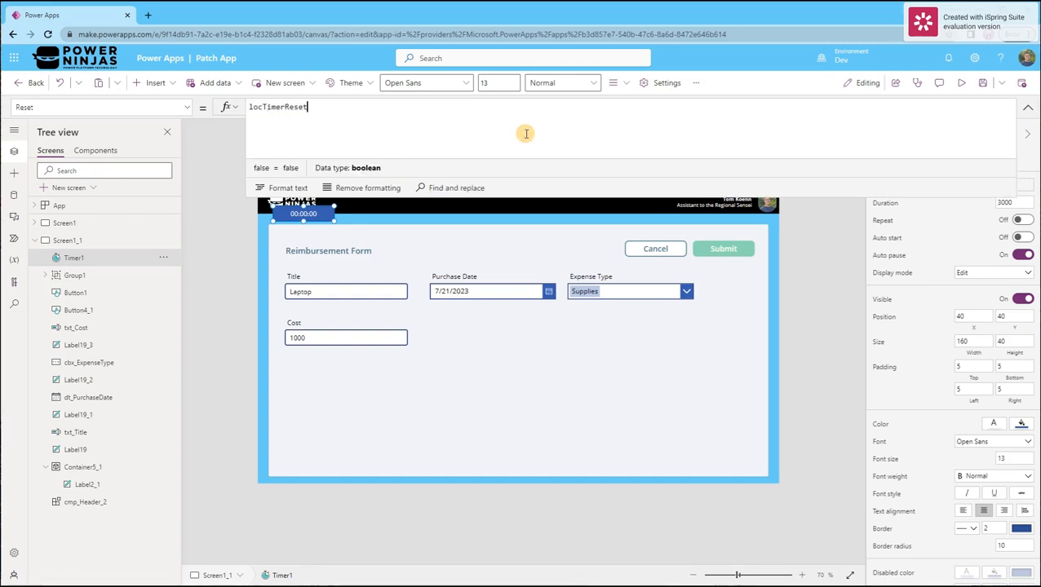
Step: Set the timer's Visible property to false
left_click(184, 107)
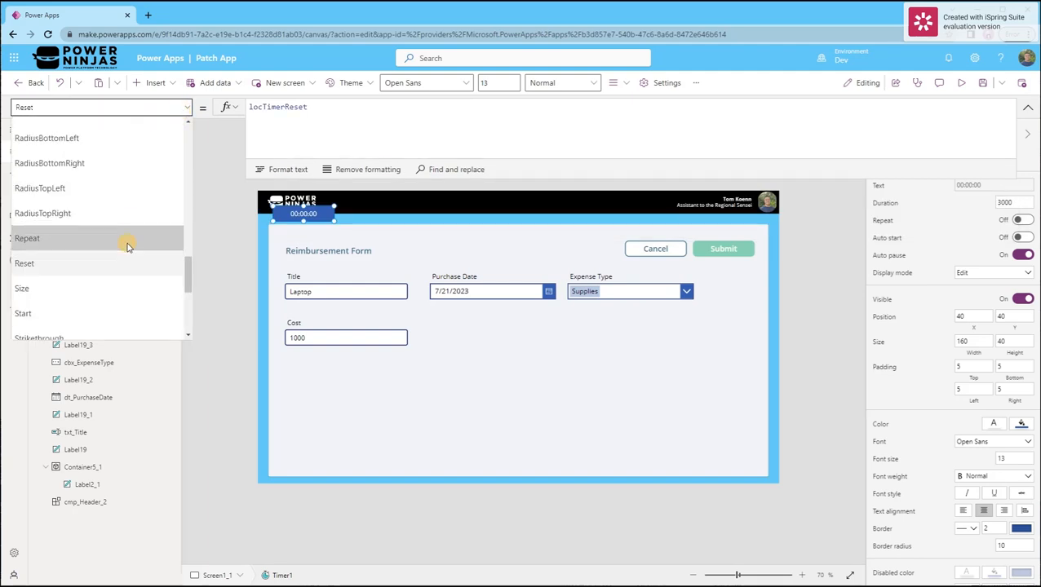
scroll(122, 242, "down", 5)
left_click(69, 242)
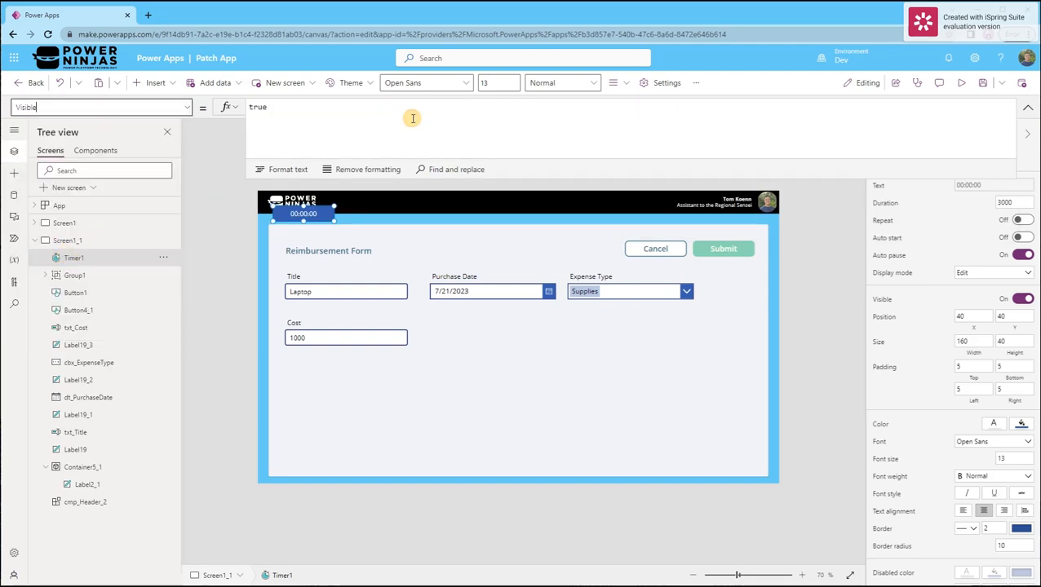
type("false")
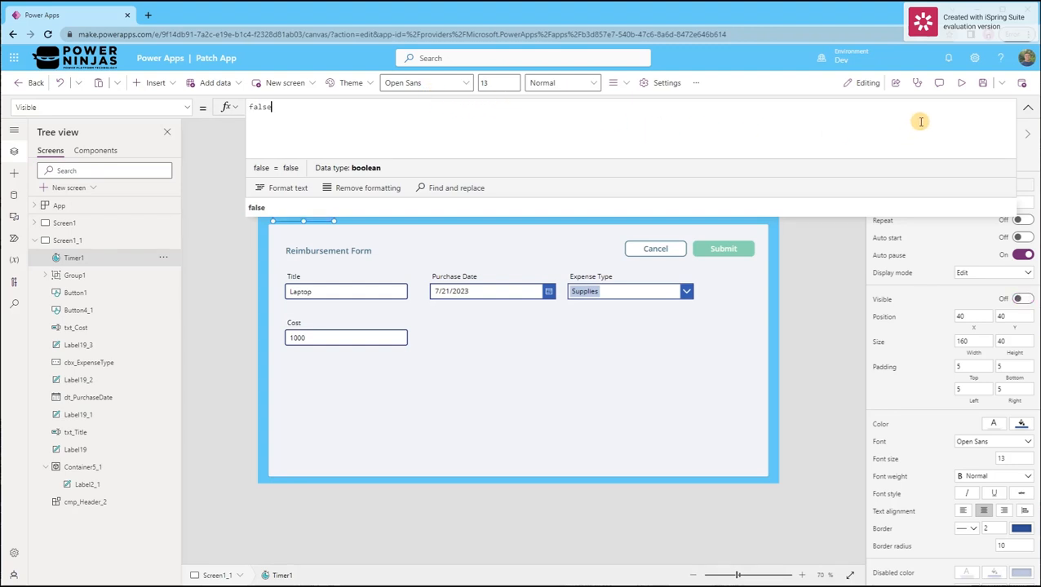
Step: Test the form in preview by changing the title to Desktop, submitting it and reopening the Desktop reimbursement
left_click(961, 84)
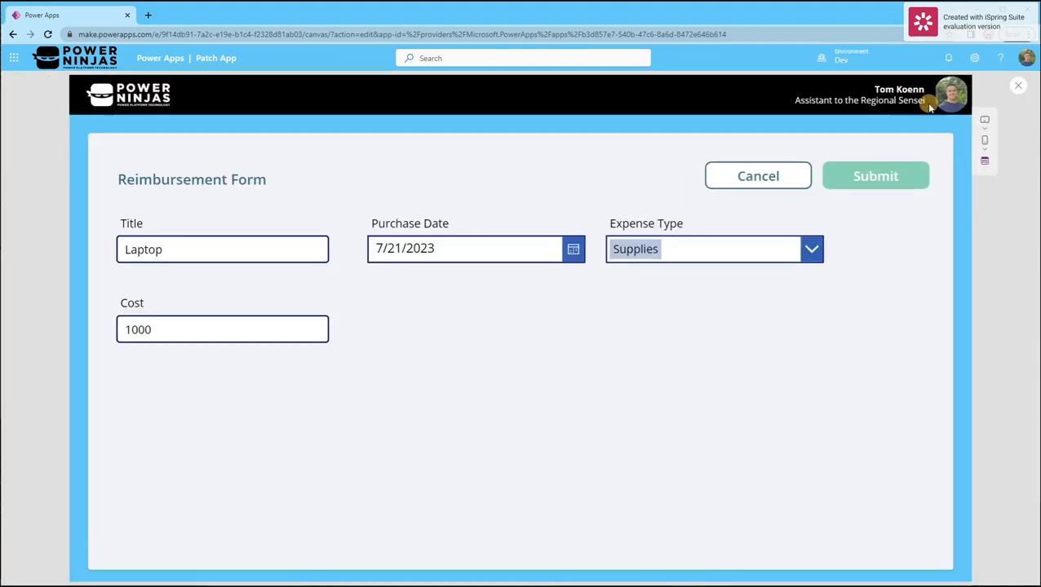
left_click(175, 244)
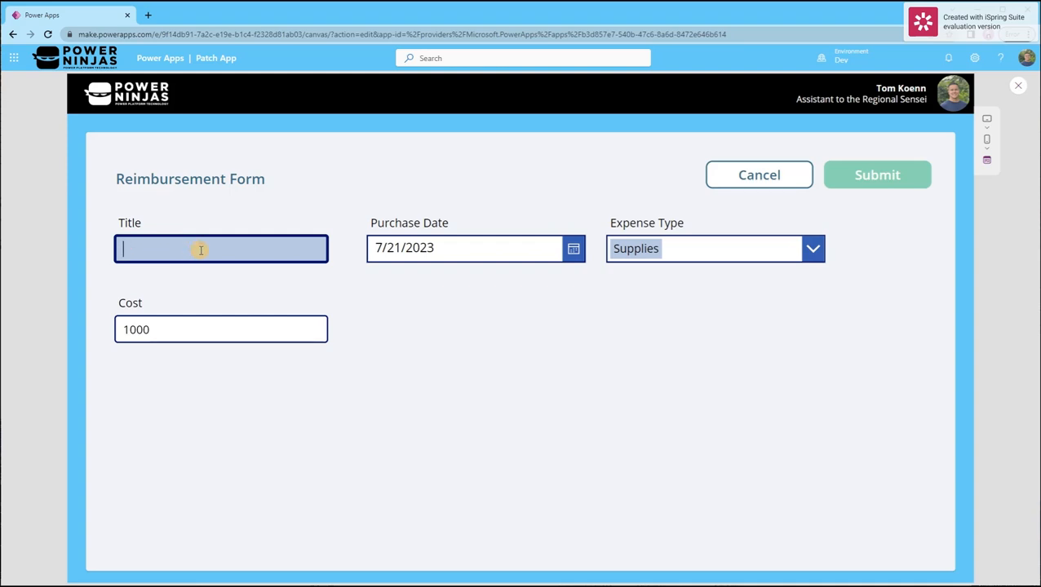
type("Desktop")
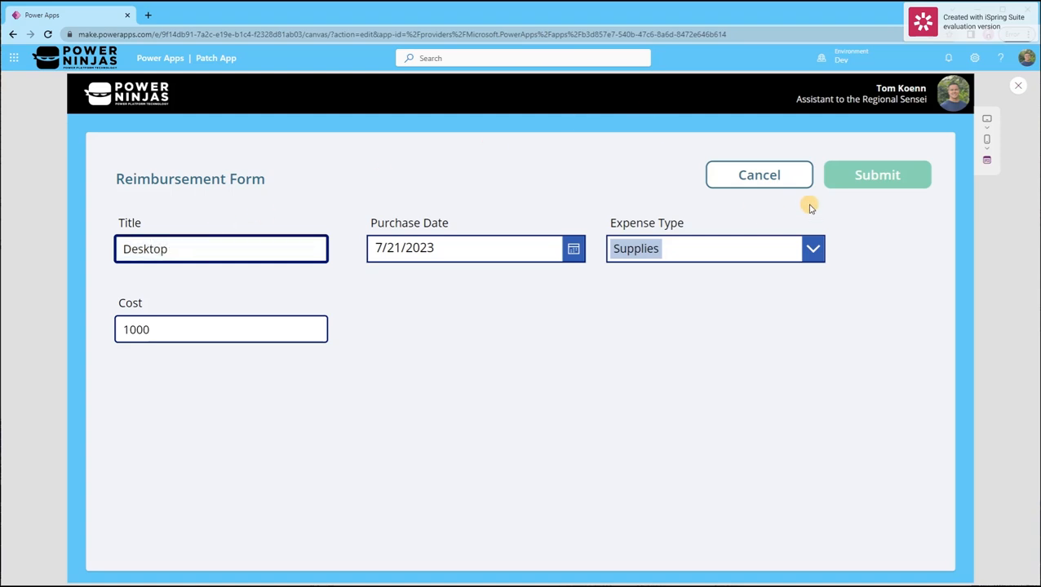
left_click(866, 174)
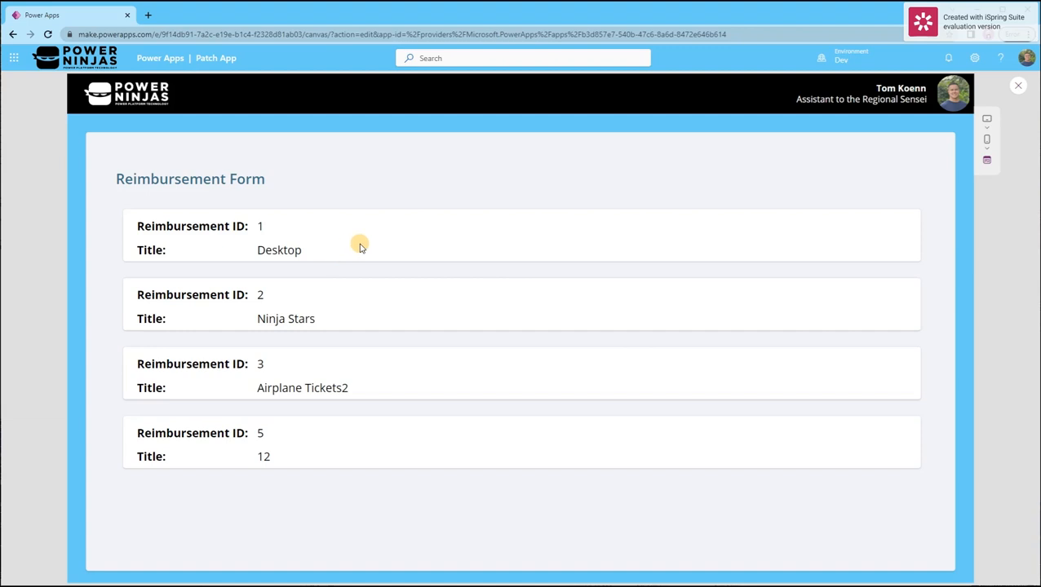
left_click(362, 247)
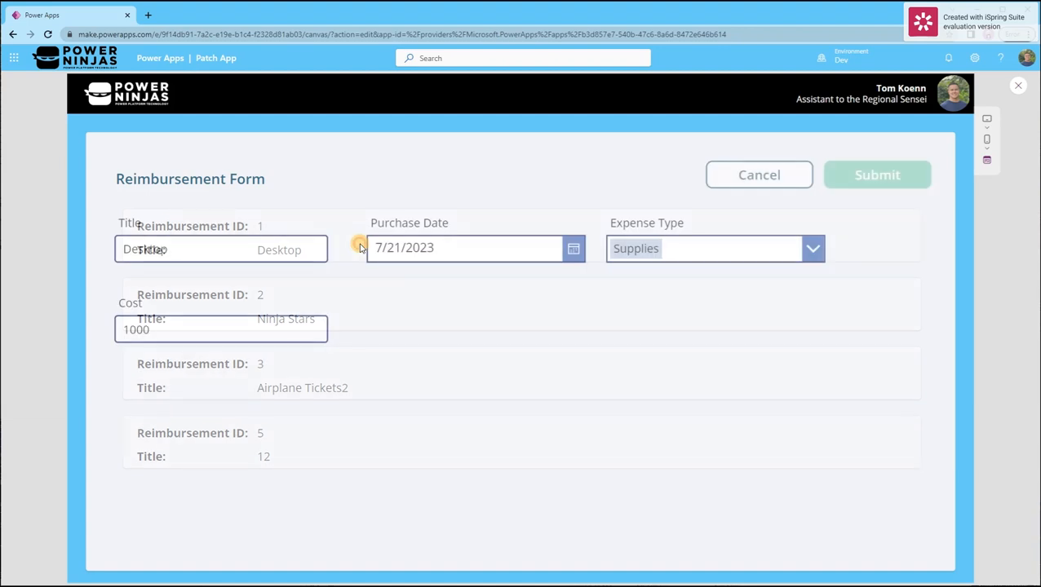
left_click(1019, 88)
Step: Insert a rectangle on Screen1_1 and stretch it from position 0, 0 to cover the whole screen, 1366 by 768
left_click(614, 370)
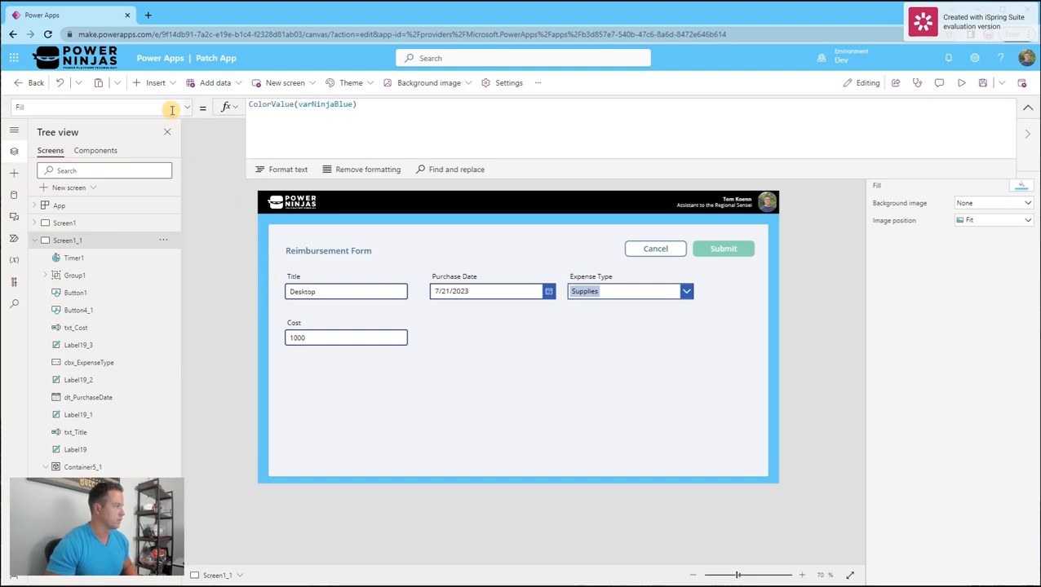
left_click(156, 83)
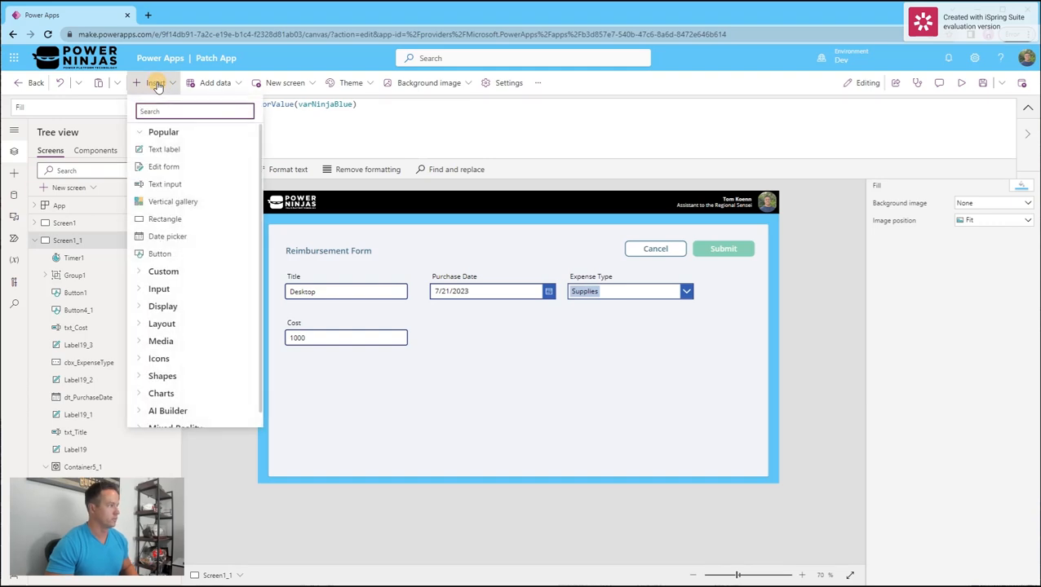
left_click(185, 217)
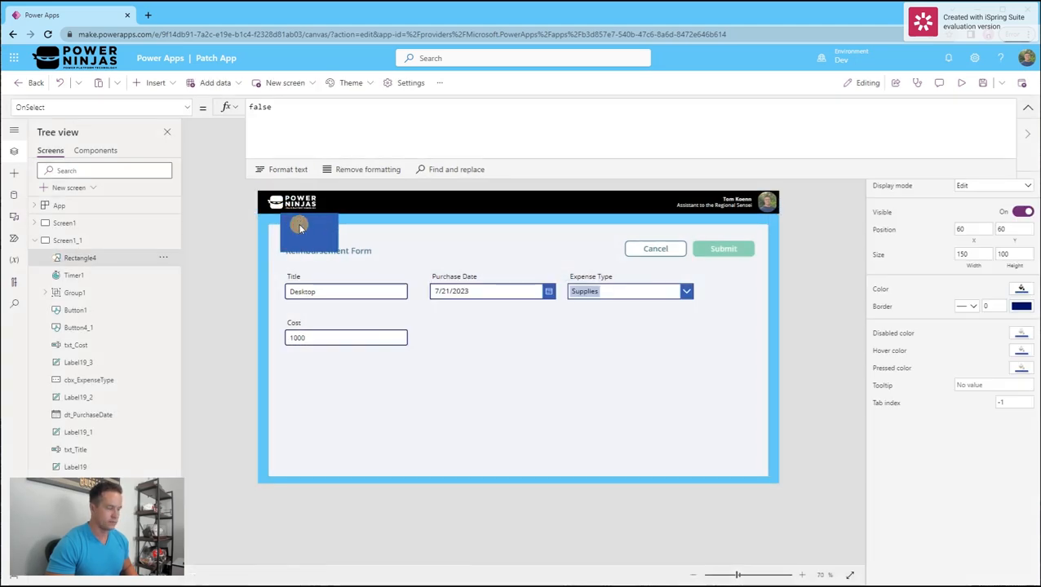
left_click_drag(280, 213, 245, 172)
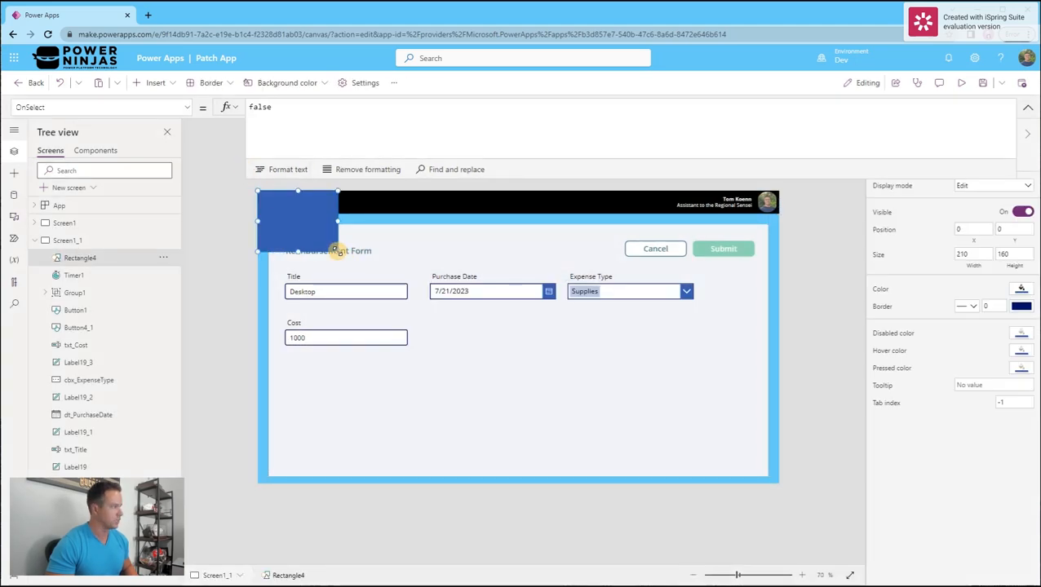
left_click_drag(336, 252, 968, 551)
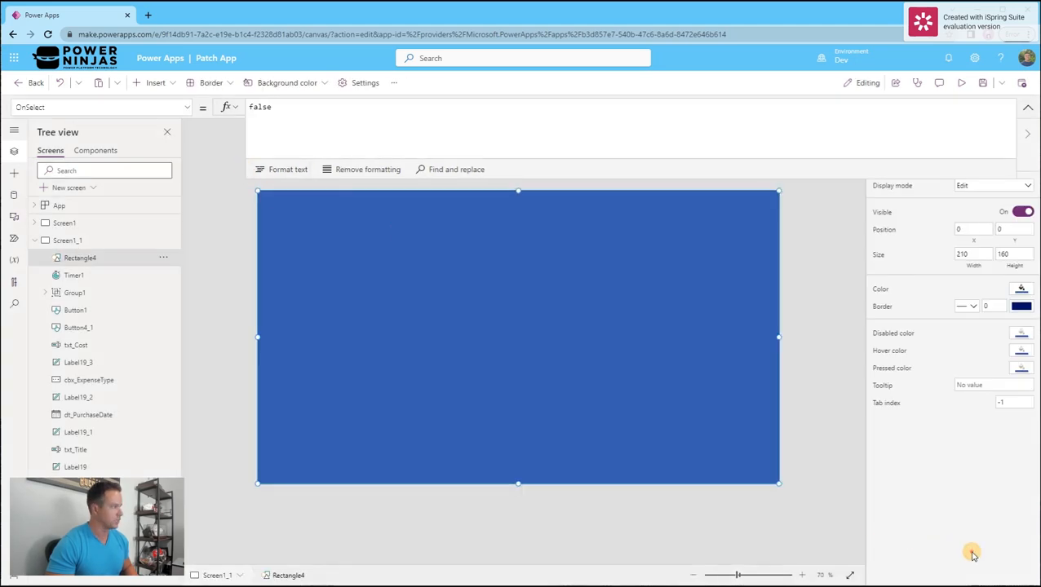
Step: Open the rectangle's Fill property for editing
left_click(190, 109)
scroll(88, 204, "up", 5)
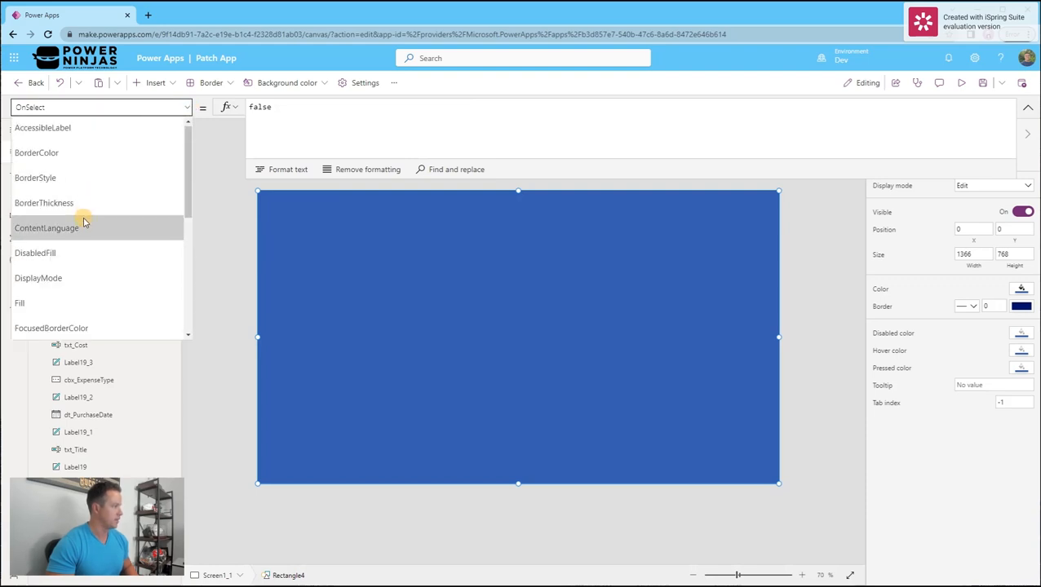
scroll(84, 222, "down", 1)
left_click(78, 248)
left_click(337, 137)
key("ctrl+a")
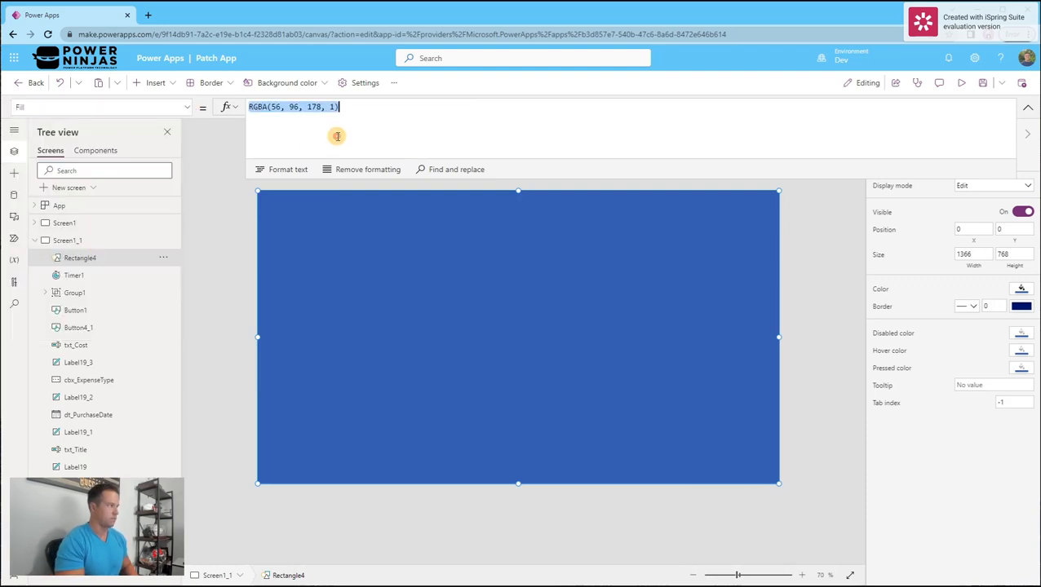
type("ColorVa")
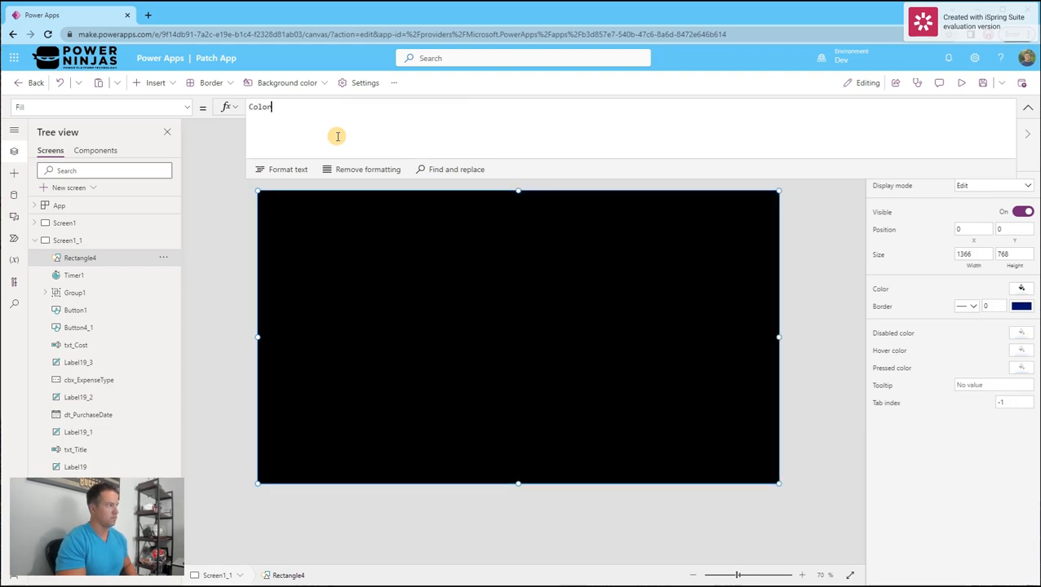
key("ctrl+z")
key("ctrl+z")
key("ctrl+z")
key("ctrl+z")
key("ctrl+z")
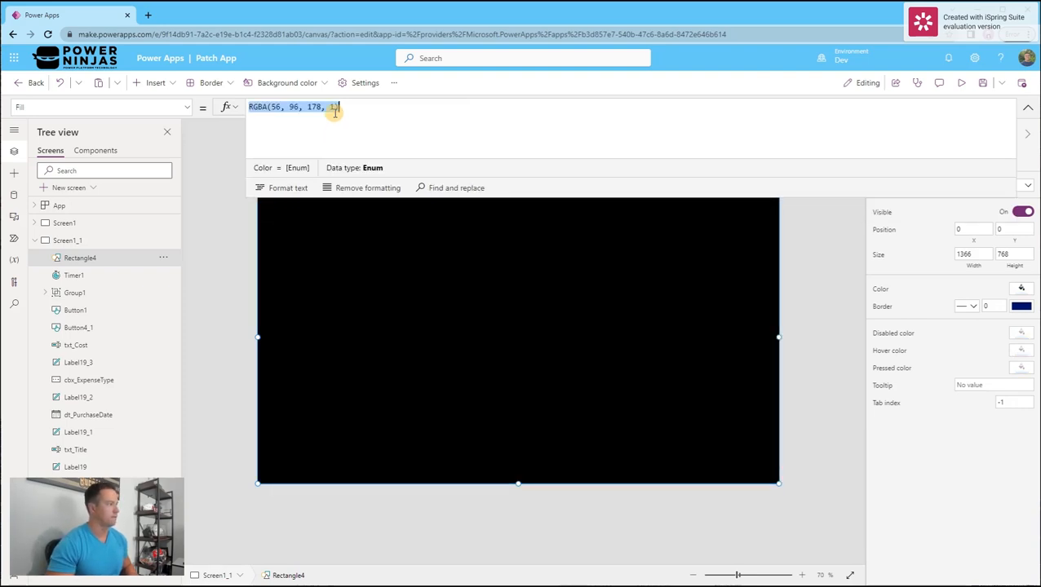
Step: Set the full-screen rectangle's Fill to the semi-transparent black RGBA(0,0,0,.5)
left_click_drag(335, 109, 268, 106)
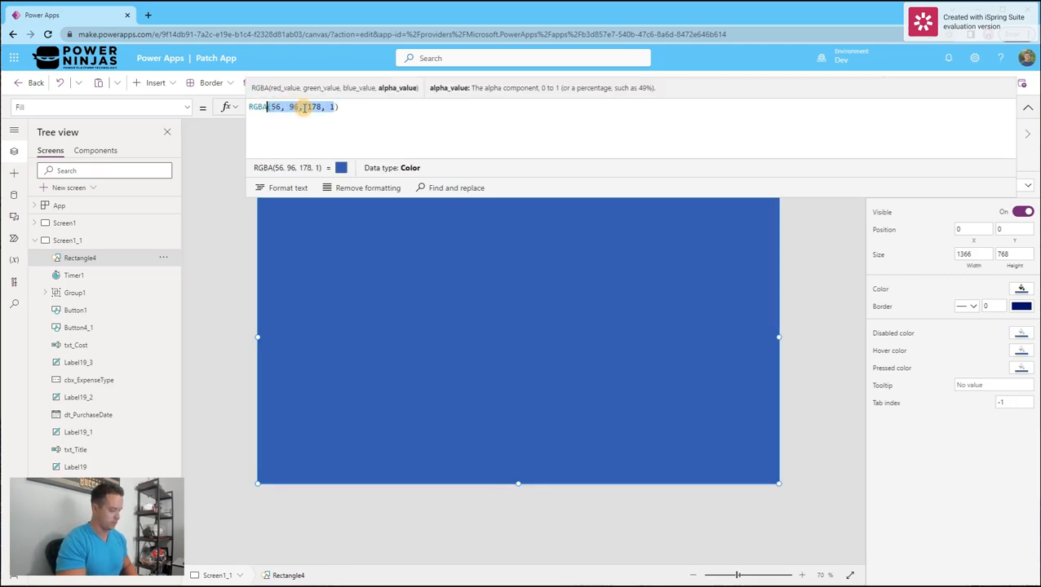
type("(0,0,0,.5")
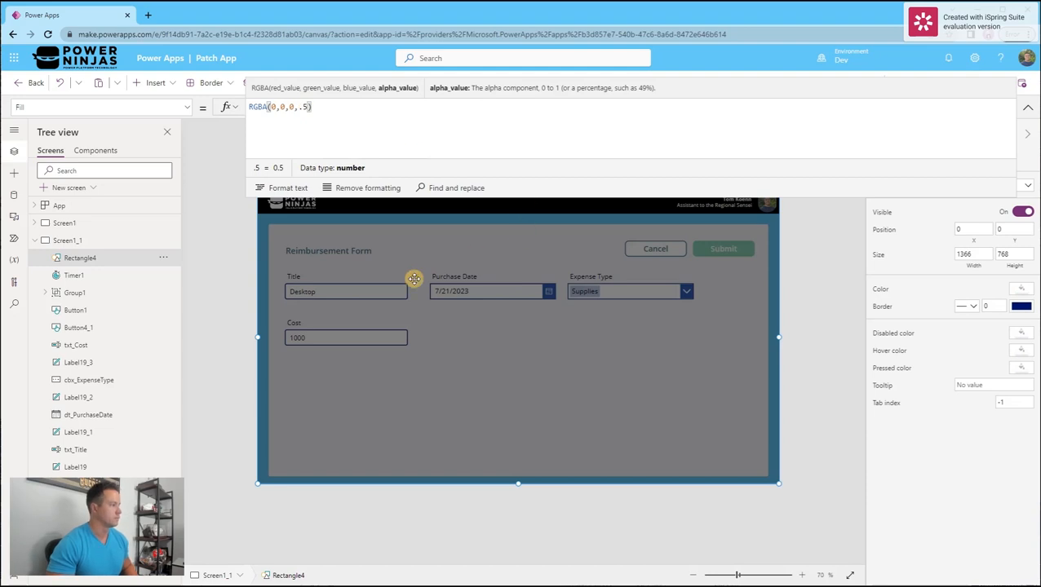
left_click(418, 310)
Step: Insert a plain container over the dark overlay and move it near the screen's centre, at about X 392, Y 244
left_click(152, 83)
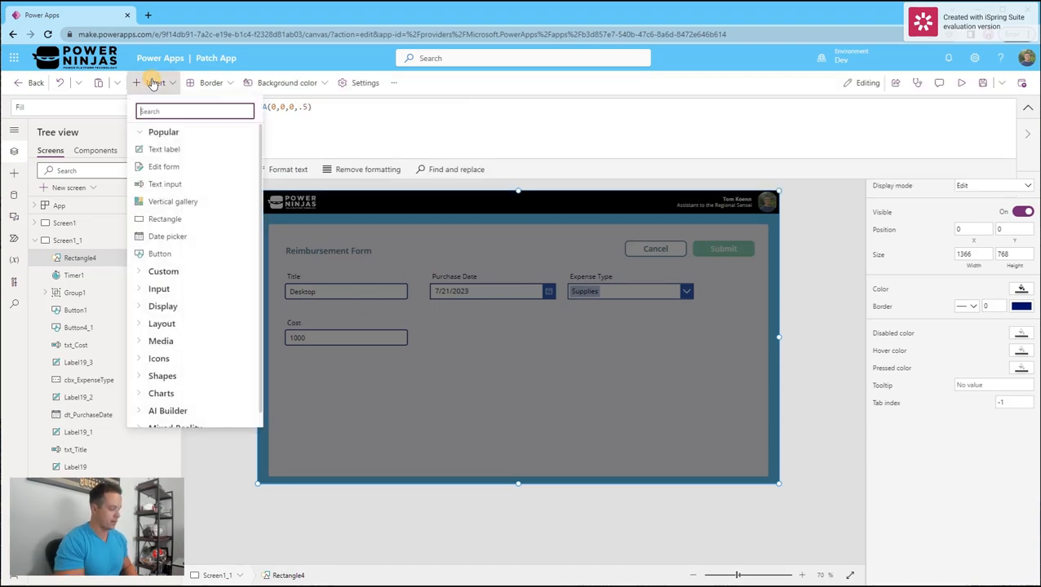
type("contain")
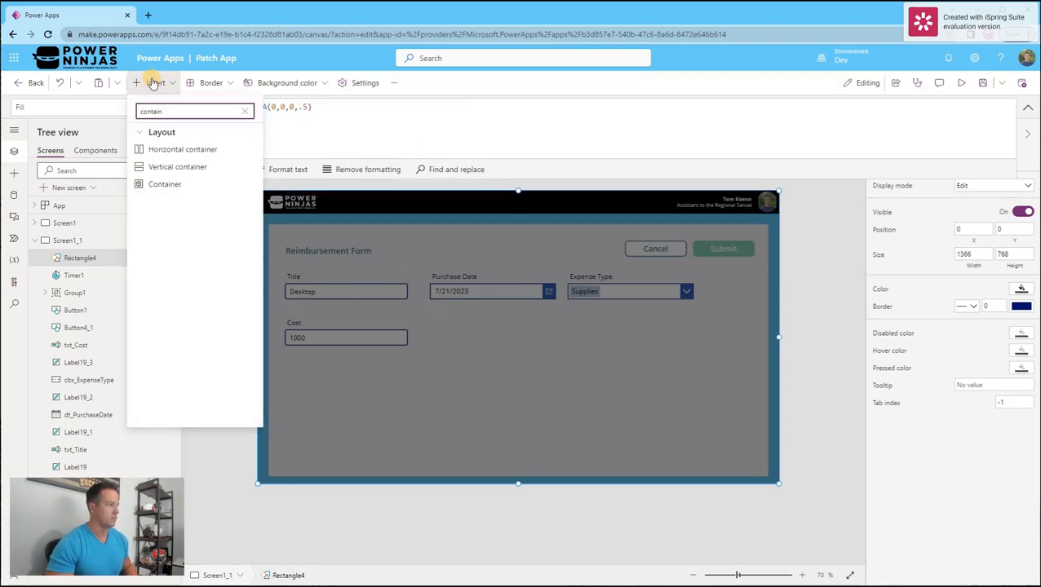
left_click(191, 183)
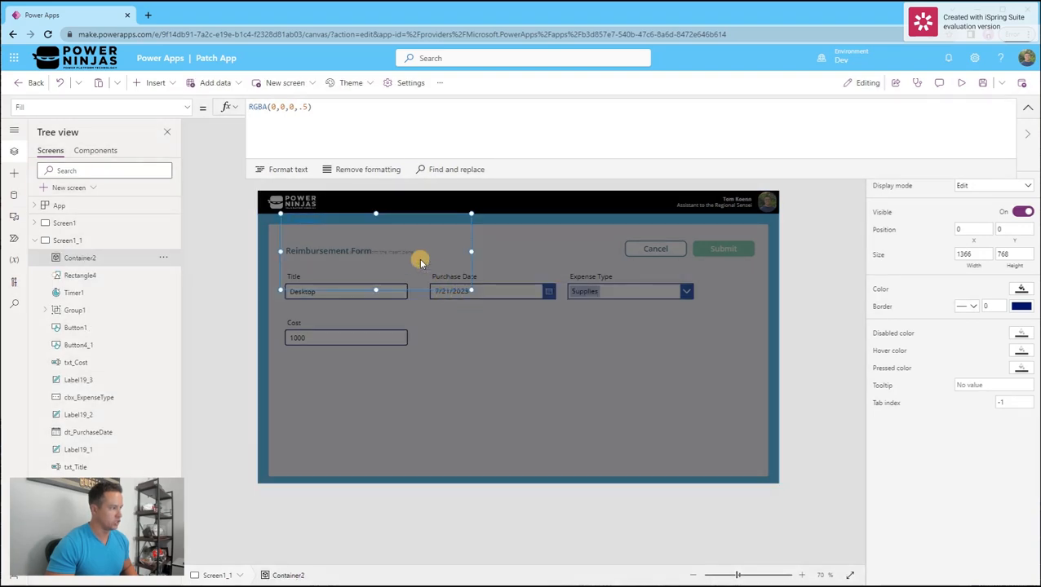
left_click_drag(407, 211, 538, 282)
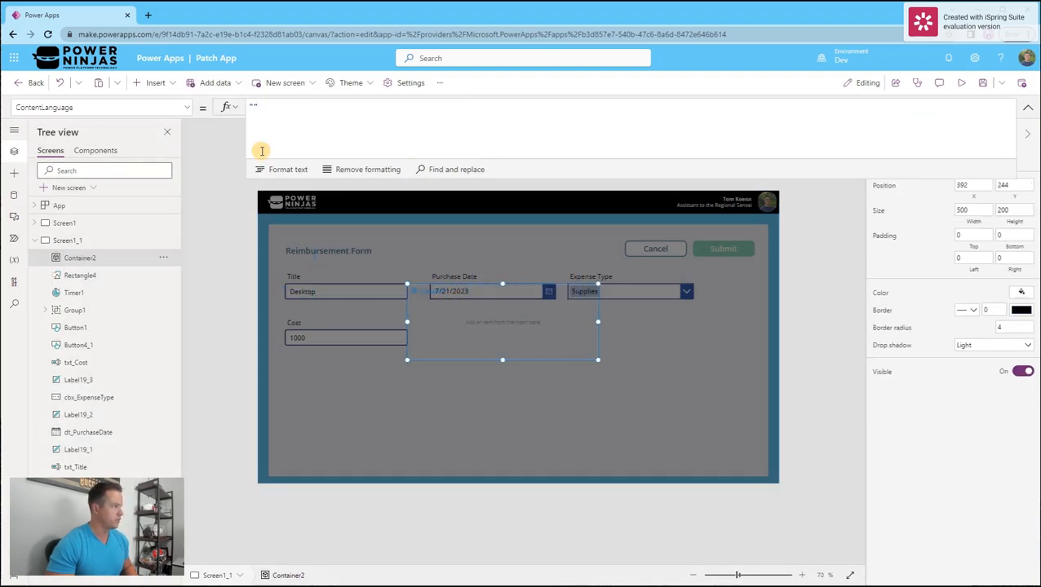
Step: Set the new container's Fill property to ColorValue("White")
left_click(171, 109)
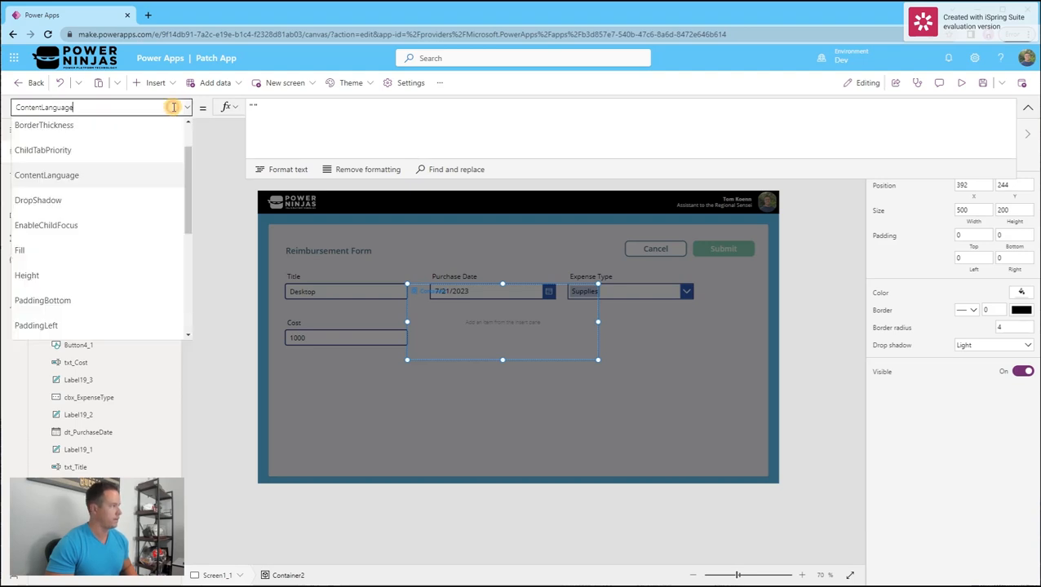
left_click(124, 248)
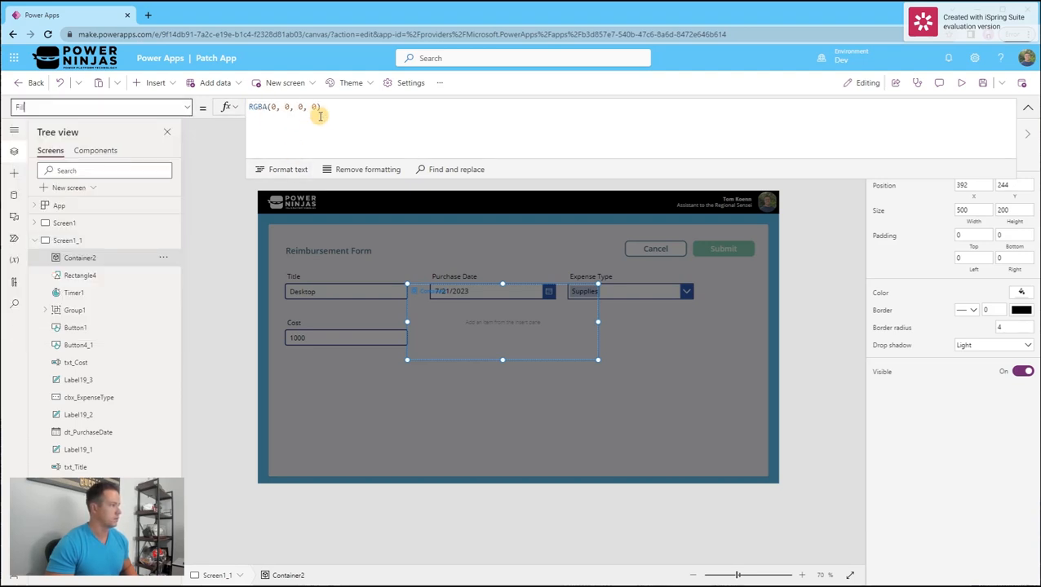
left_click_drag(328, 107, 238, 107)
type("ColorValue(\"W")
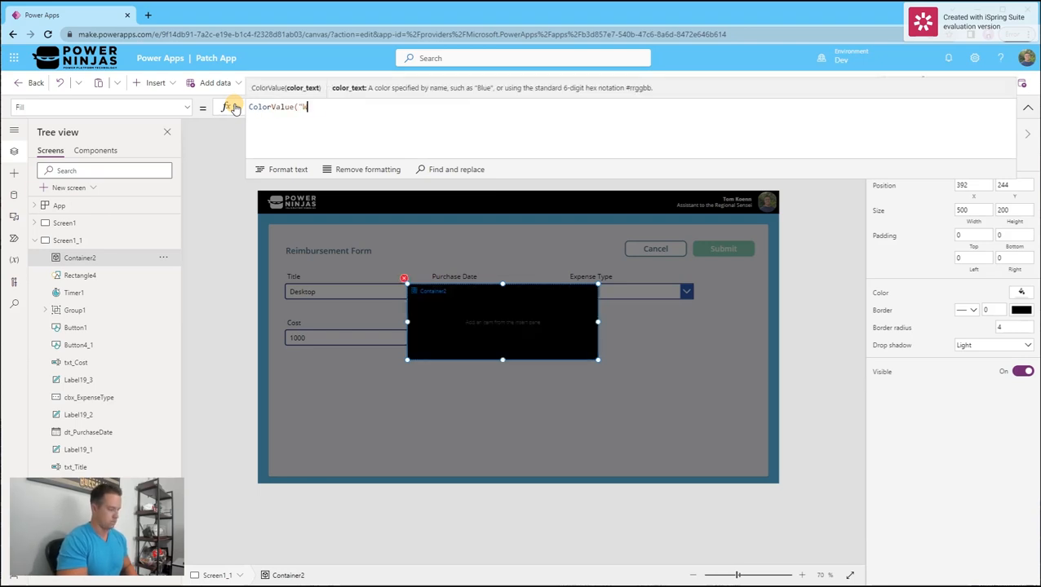
type("hite\"")
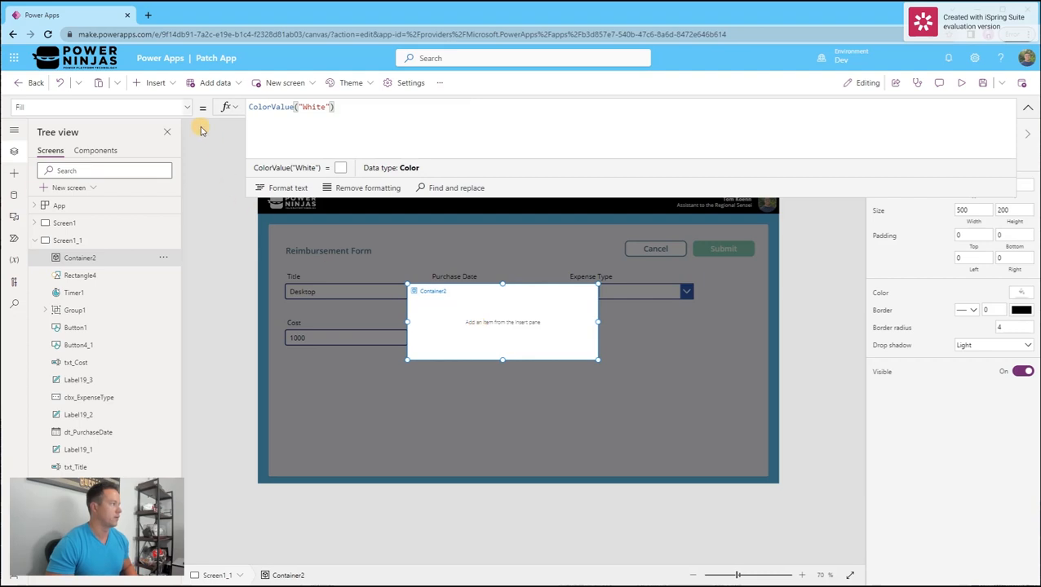
Step: Insert a text label in the white container with the text "Your item has been saved successfully"
left_click(163, 84)
left_click(166, 85)
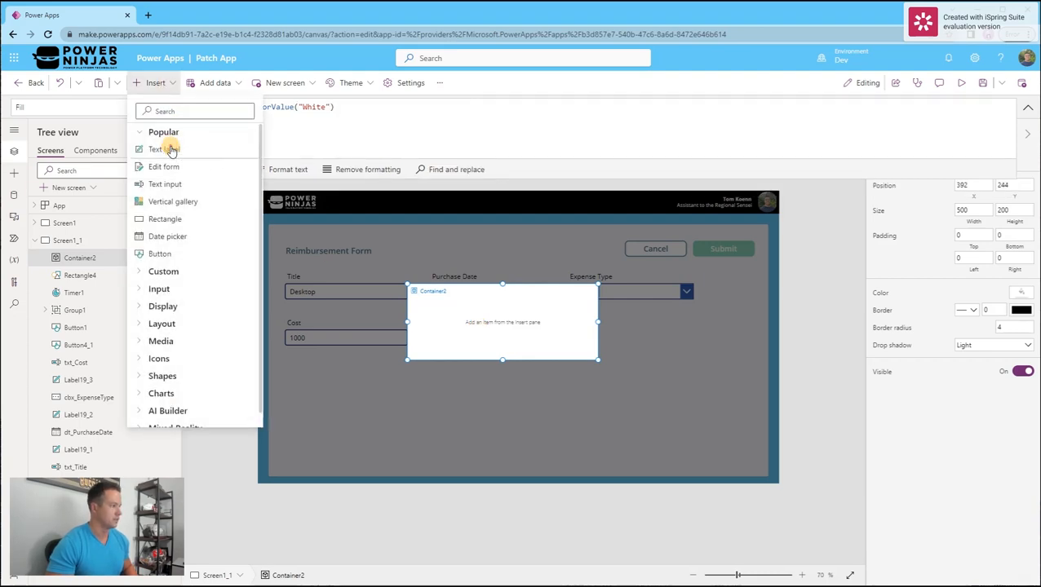
left_click(171, 152)
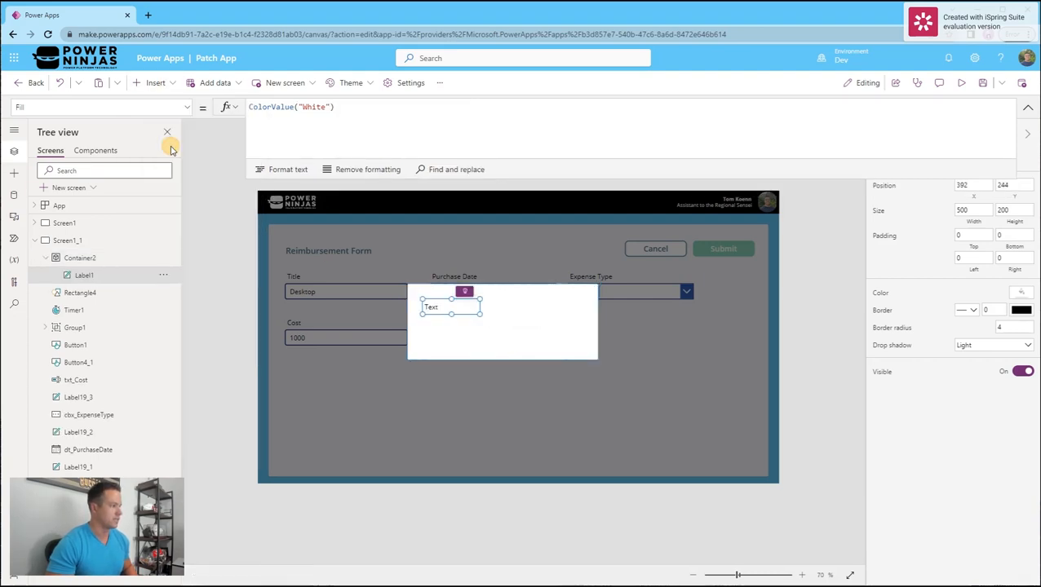
double_click(261, 106)
type("Your item")
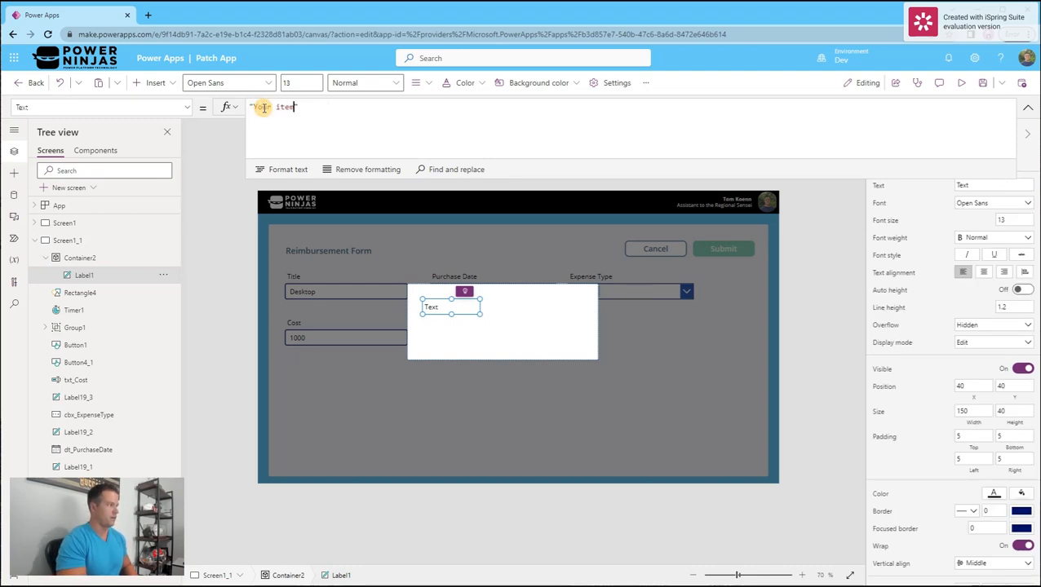
type(" has been saved succe")
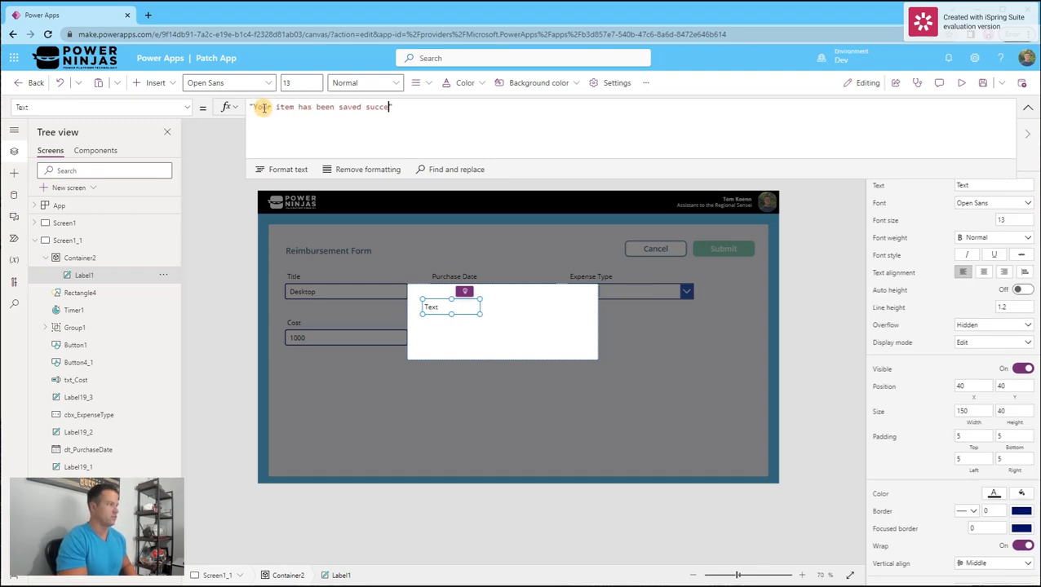
type("ssfully")
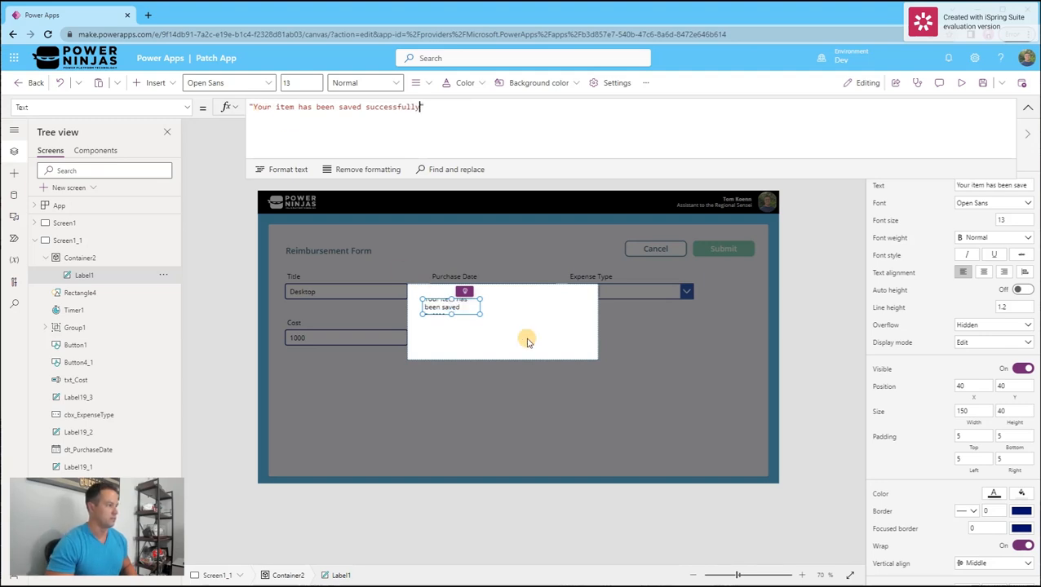
Step: Resize the message label to about 348 by 101, move it to about X 136, Y 44, and make its font weight Semibold
left_click_drag(481, 314, 553, 336)
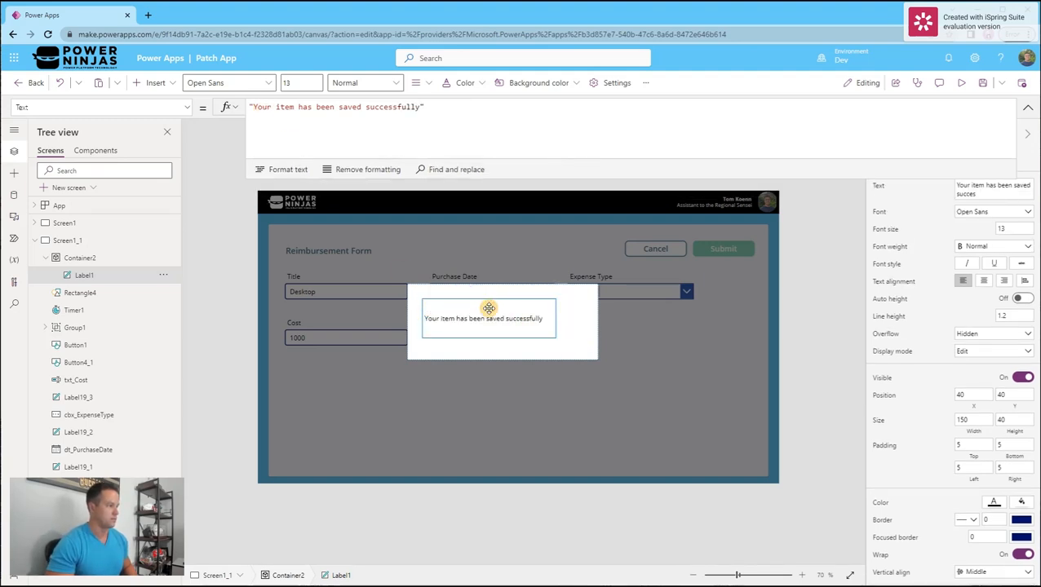
left_click_drag(486, 305, 525, 309)
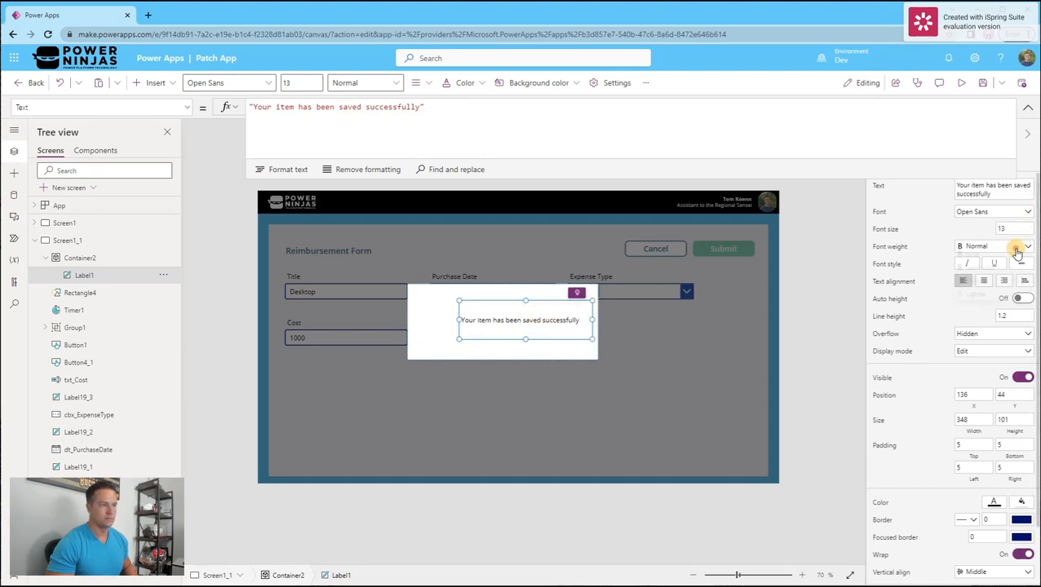
left_click(1014, 246)
left_click(982, 273)
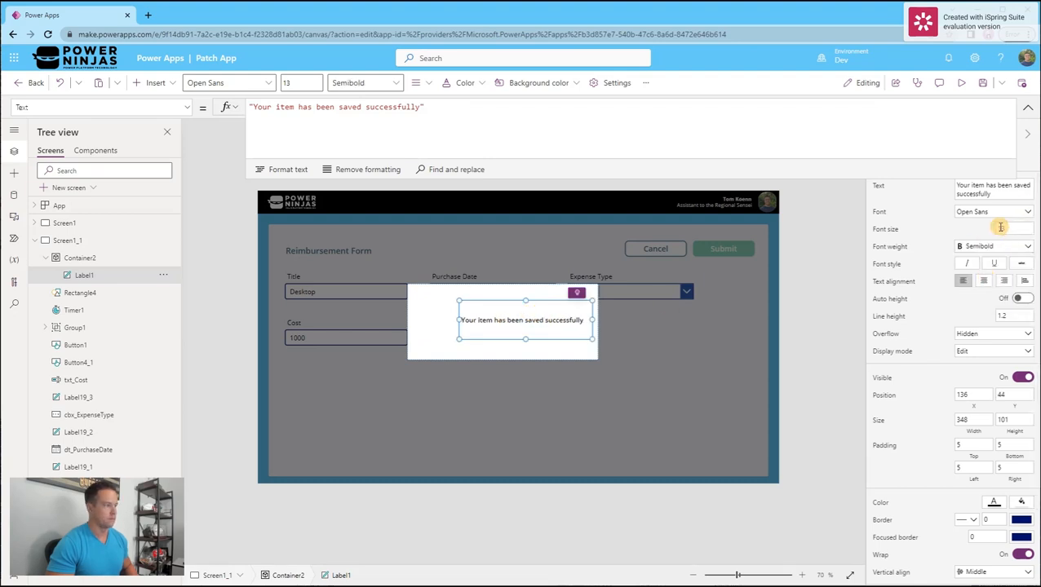
Step: Set the success message label's font size to 16 and centre its text
left_click(1015, 228)
type("16")
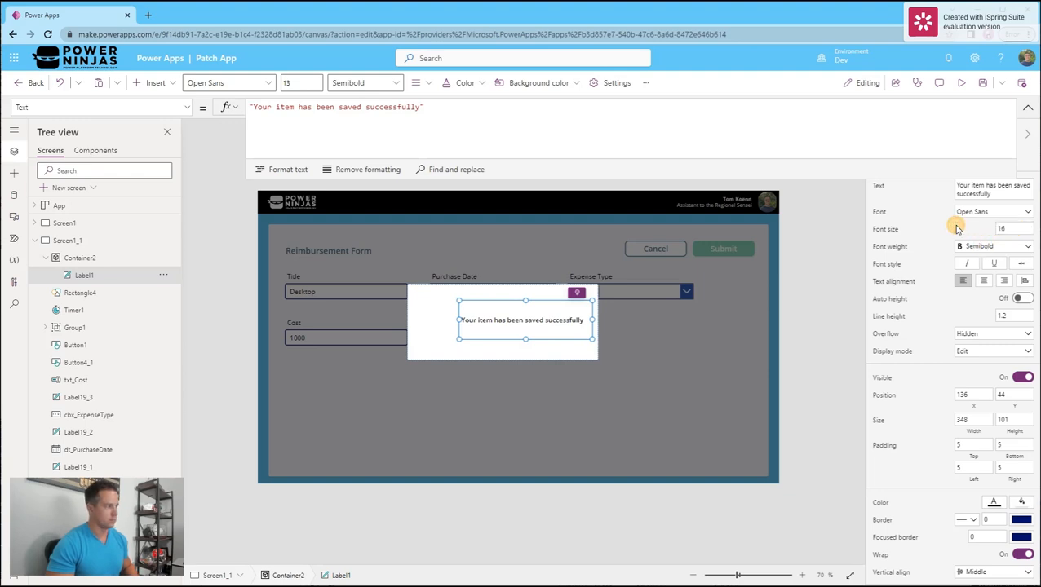
left_click(957, 230)
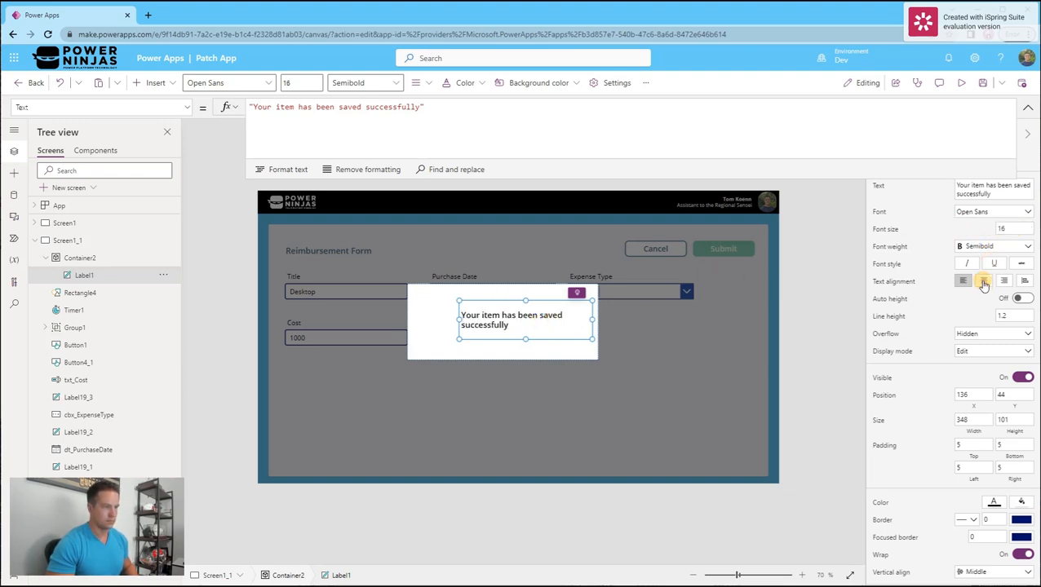
left_click(984, 281)
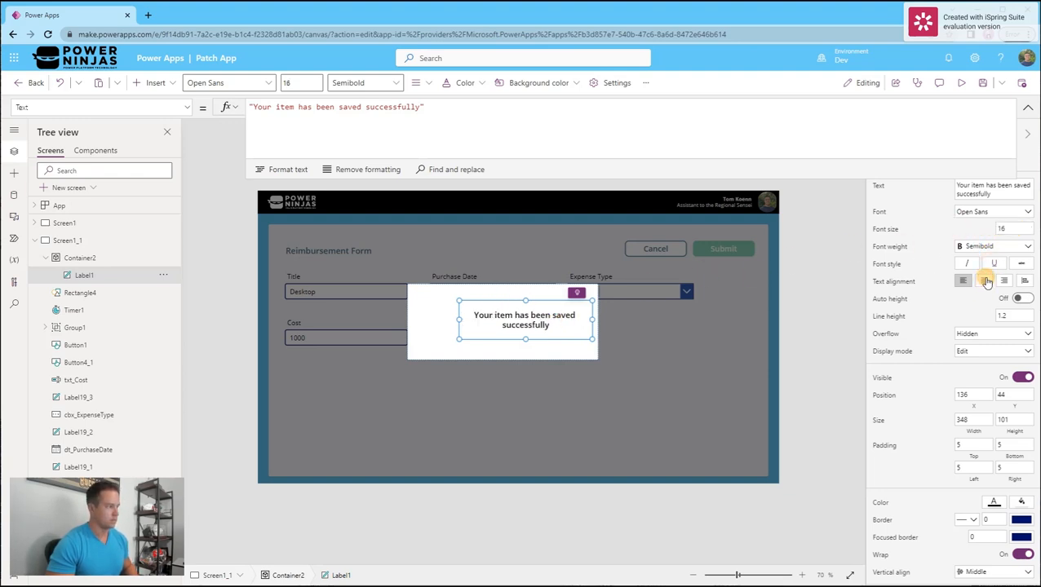
Step: Insert a Check (badge) icon in the white container and place it beside the message at X 47, Y 62
left_click(525, 317)
left_click(154, 82)
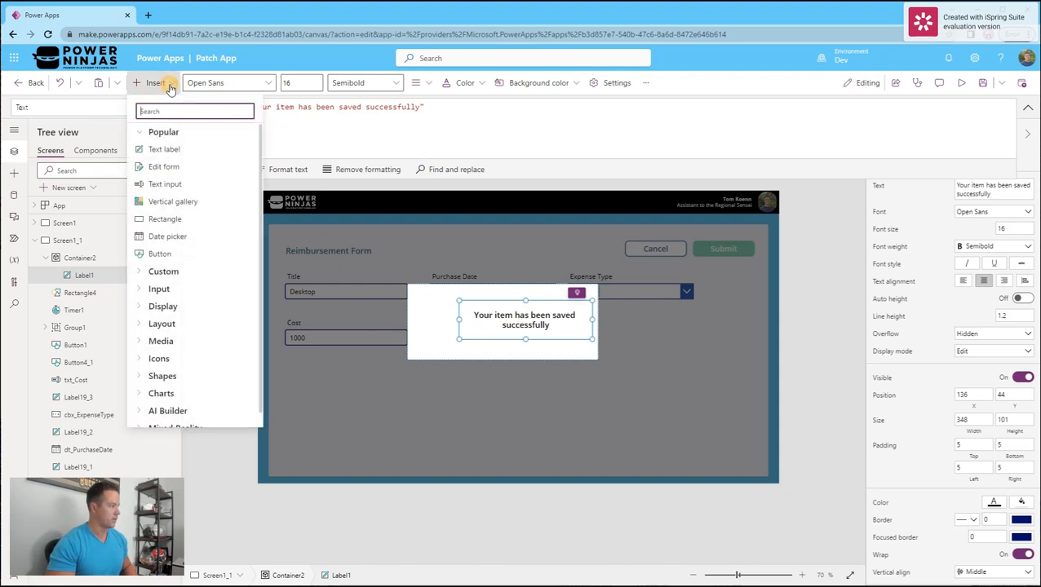
type("check")
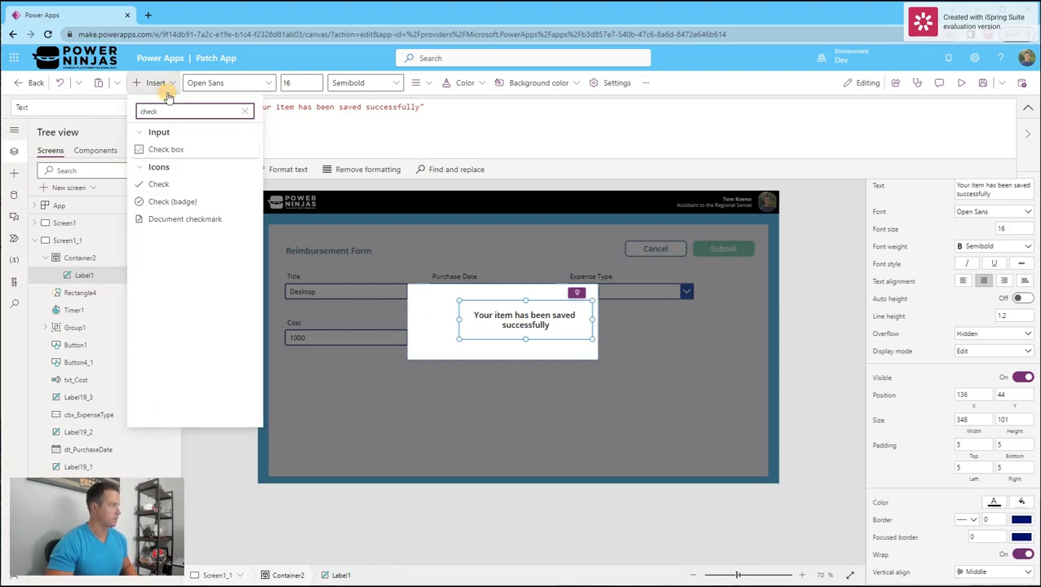
left_click(172, 201)
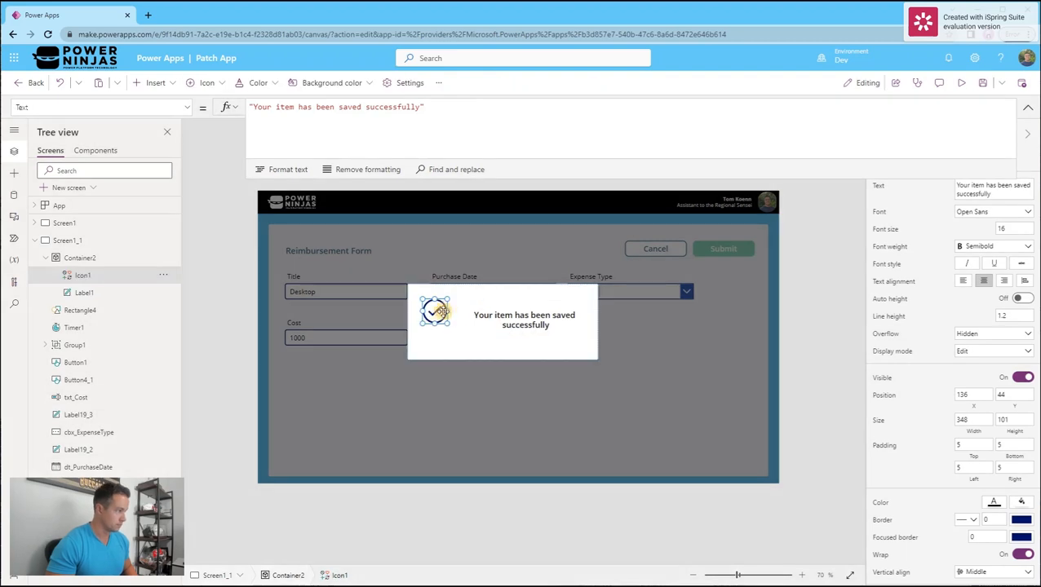
left_click_drag(438, 312, 440, 320)
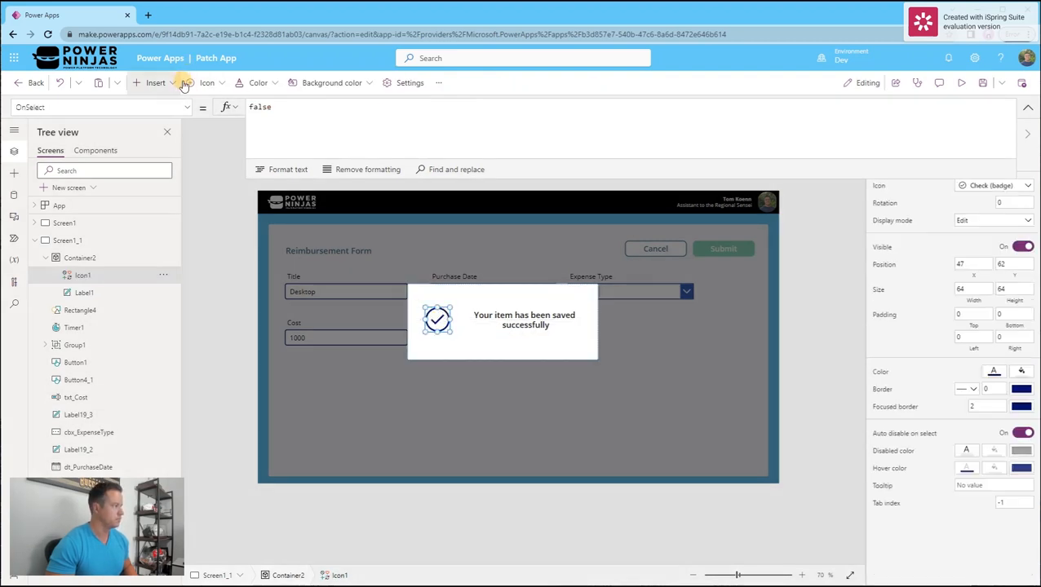
Step: Set the check icon's Color property to ColorValue(varGreenAccent)
left_click(181, 107)
scroll(93, 204, "up", 5)
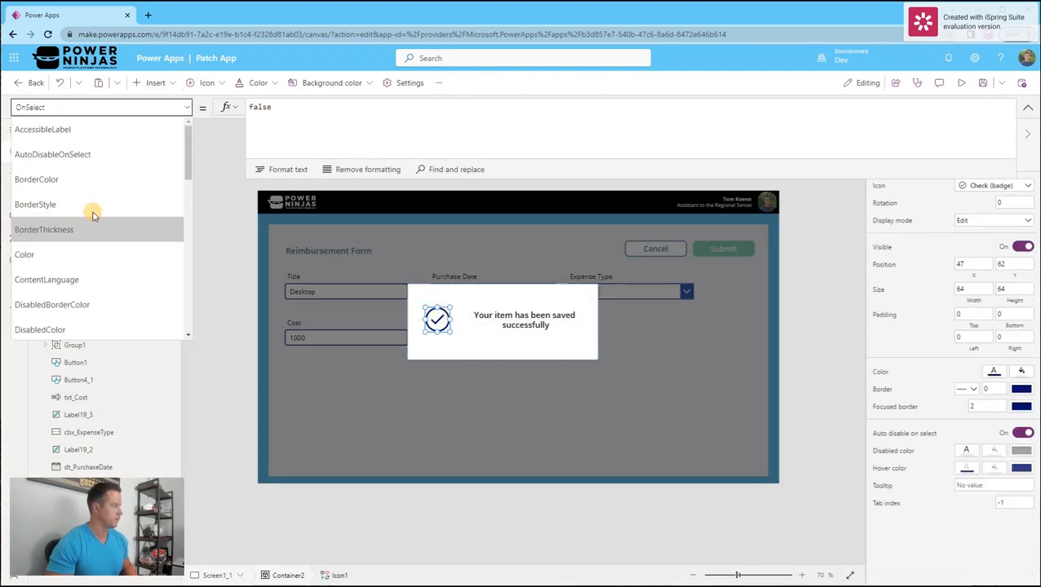
left_click(75, 263)
triple_click(333, 115)
type("ColorV")
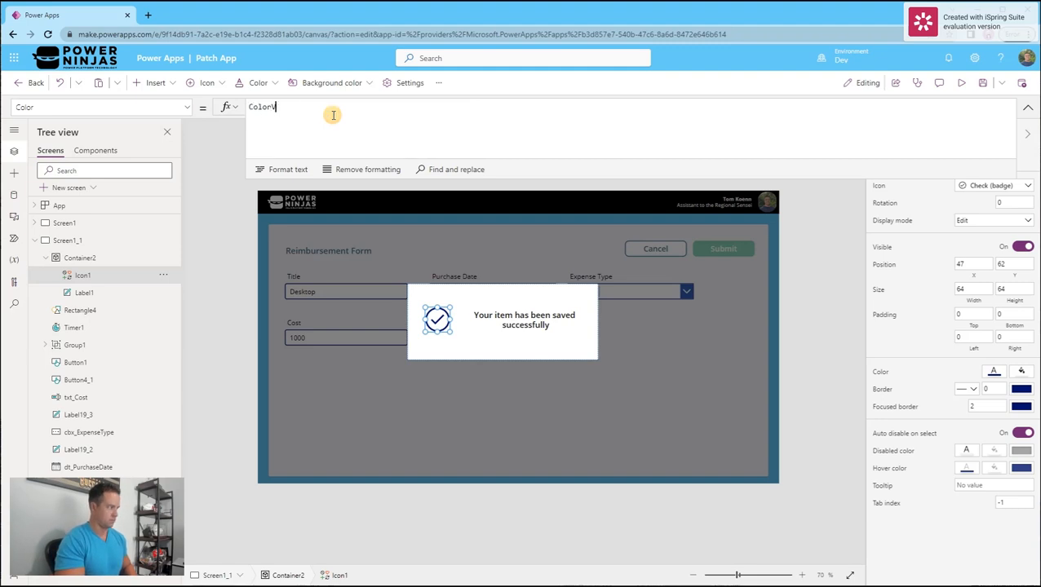
type("a")
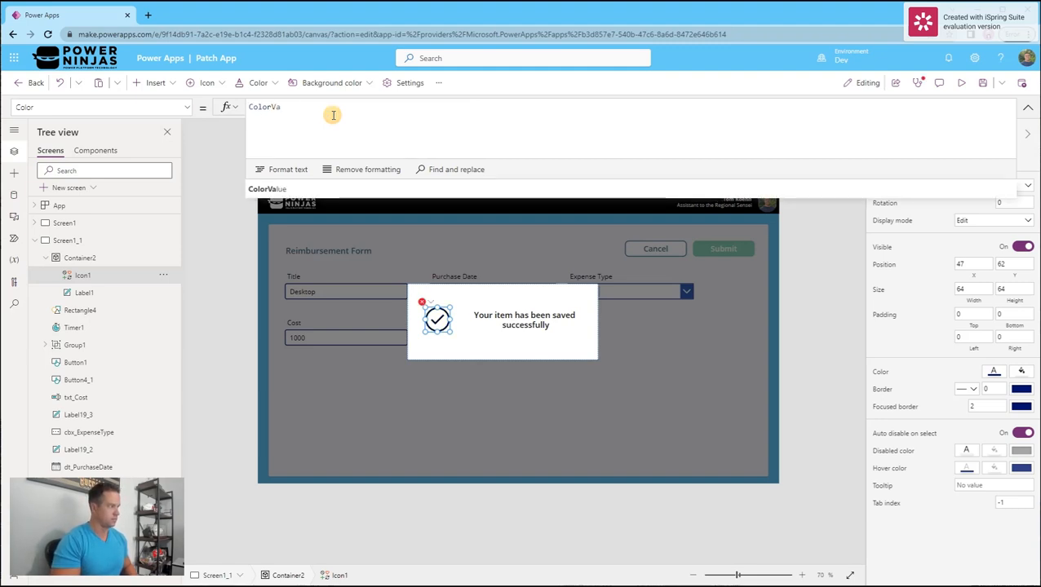
type("lue(varG")
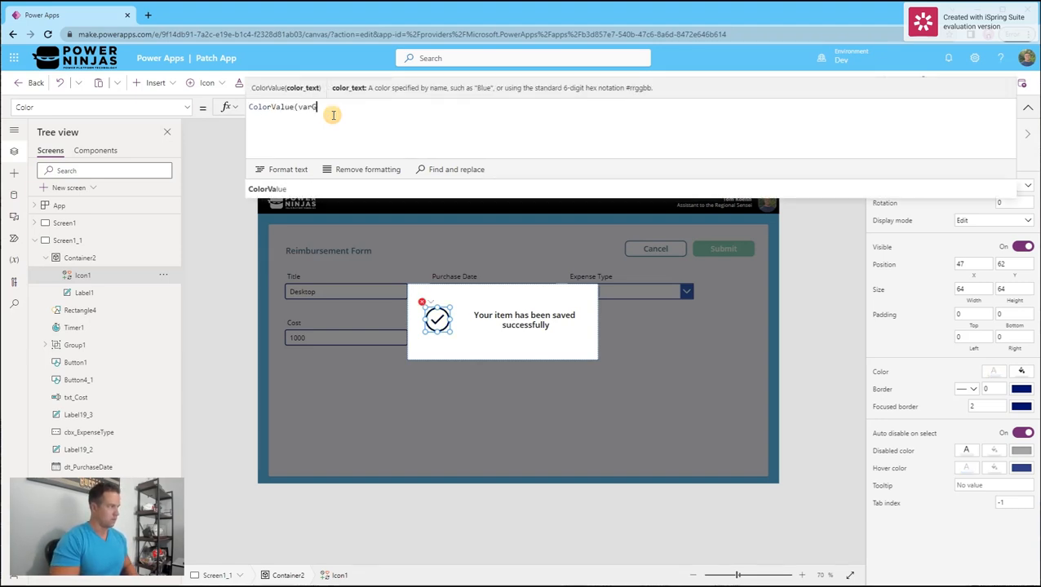
type("reenAccent)")
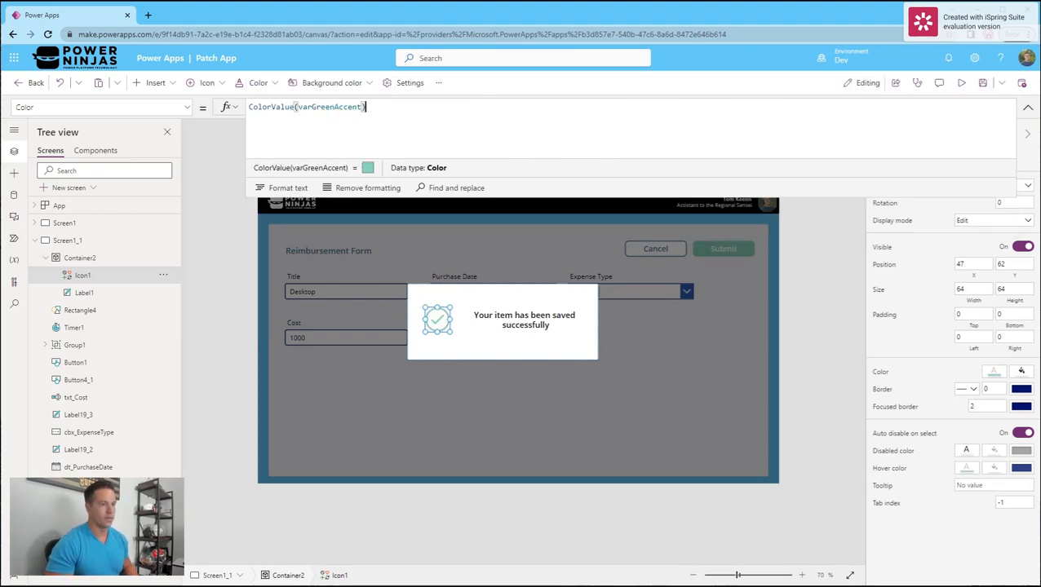
Step: Group Container2 with Rectangle4 and set the group's Visible property to locSuccess
left_click(88, 258)
left_click(99, 311, "ctrl")
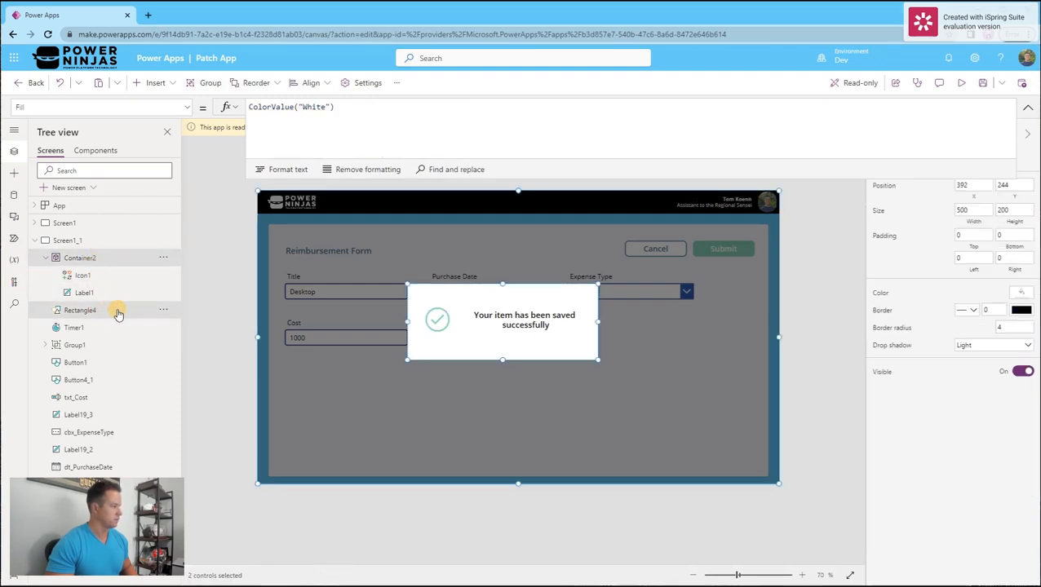
left_click(169, 310)
left_click(204, 407)
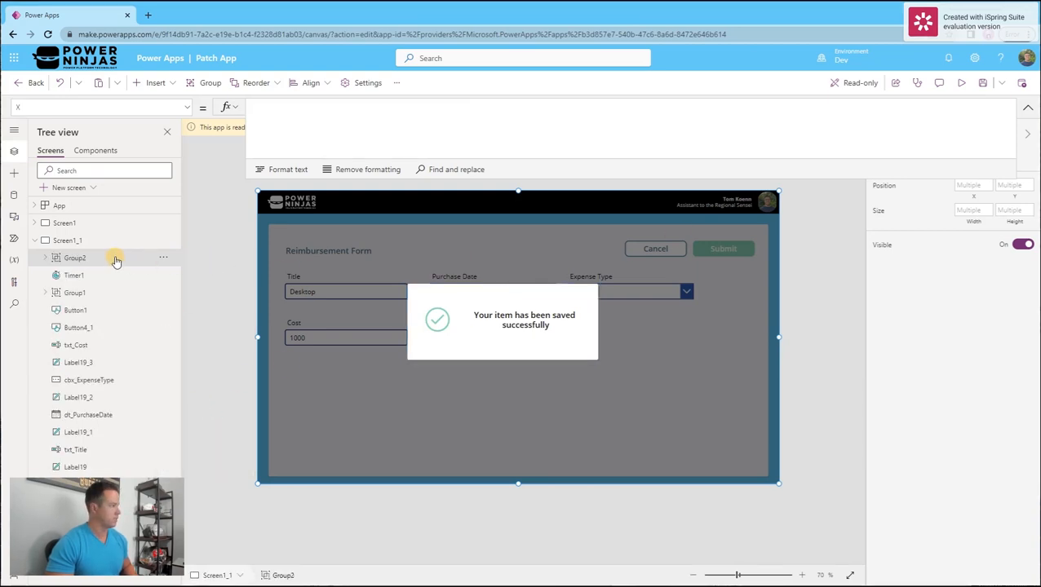
left_click(186, 107)
left_click(129, 274)
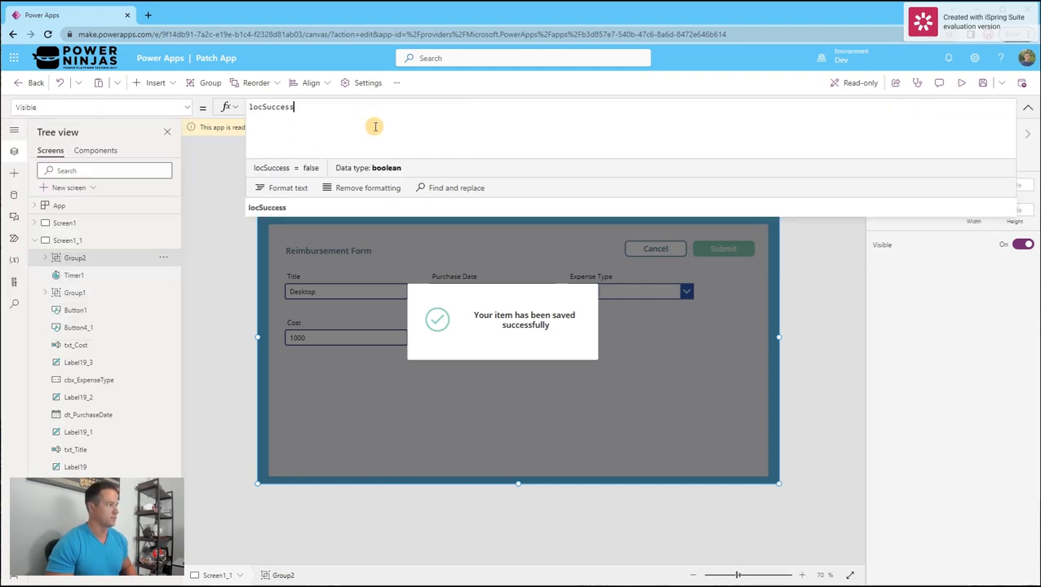
Step: Preview the app, enter Laptop as the title, and choose 7/20/2023 as the purchase date
left_click(962, 83)
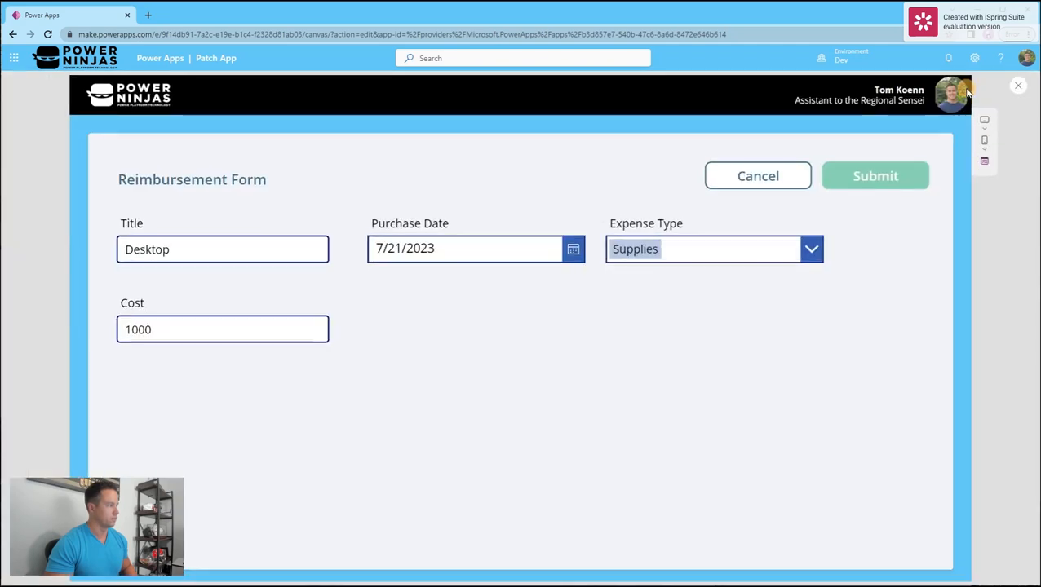
double_click(234, 248)
type("Laptop")
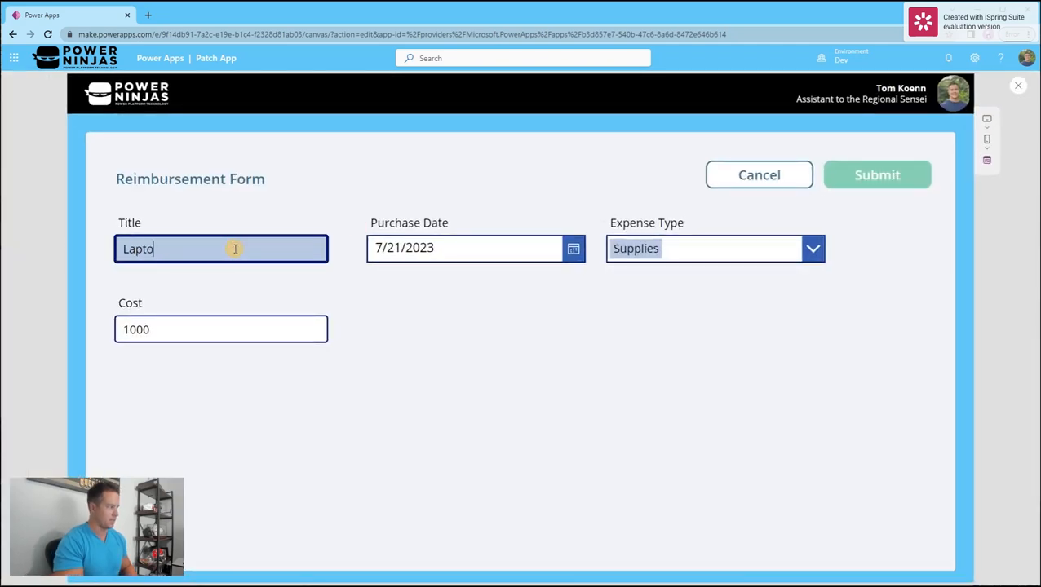
left_click(397, 248)
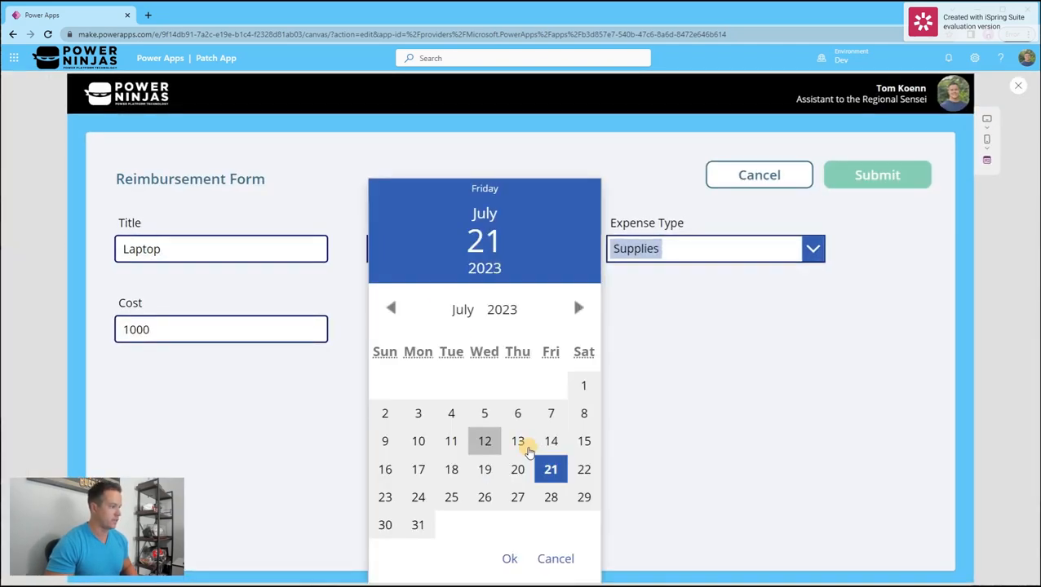
left_click(517, 469)
left_click(509, 558)
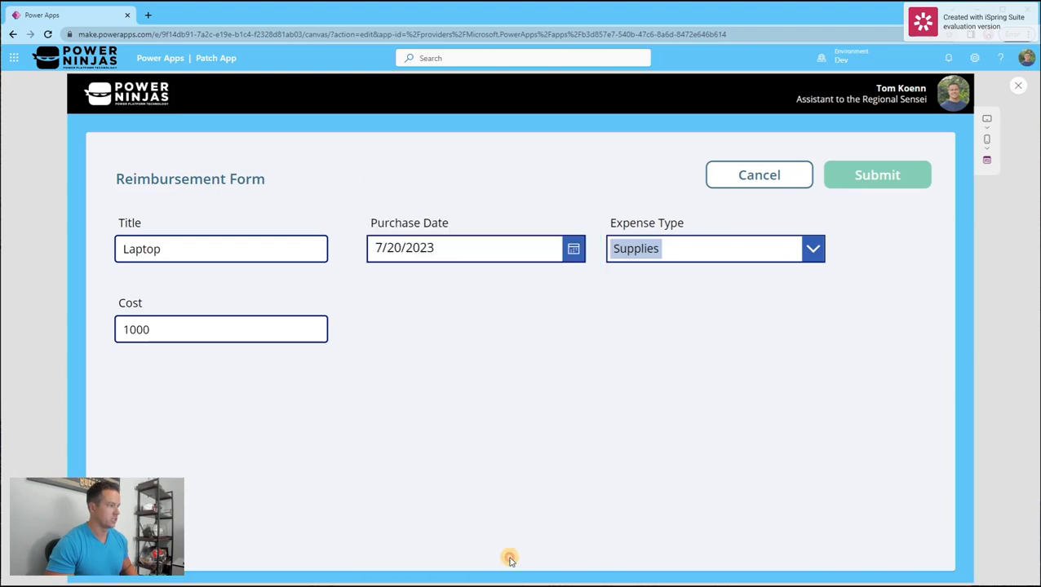
Step: Add Travel to the expense types with a cost of 1200, then submit the form and exit the preview
left_click(693, 260)
left_click(799, 247)
left_click(685, 344)
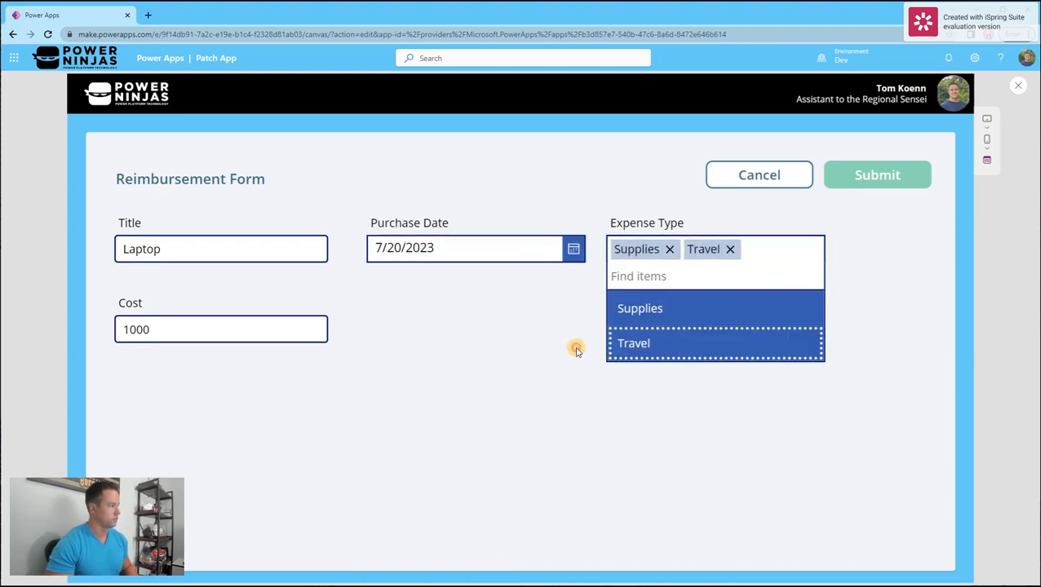
left_click(220, 326)
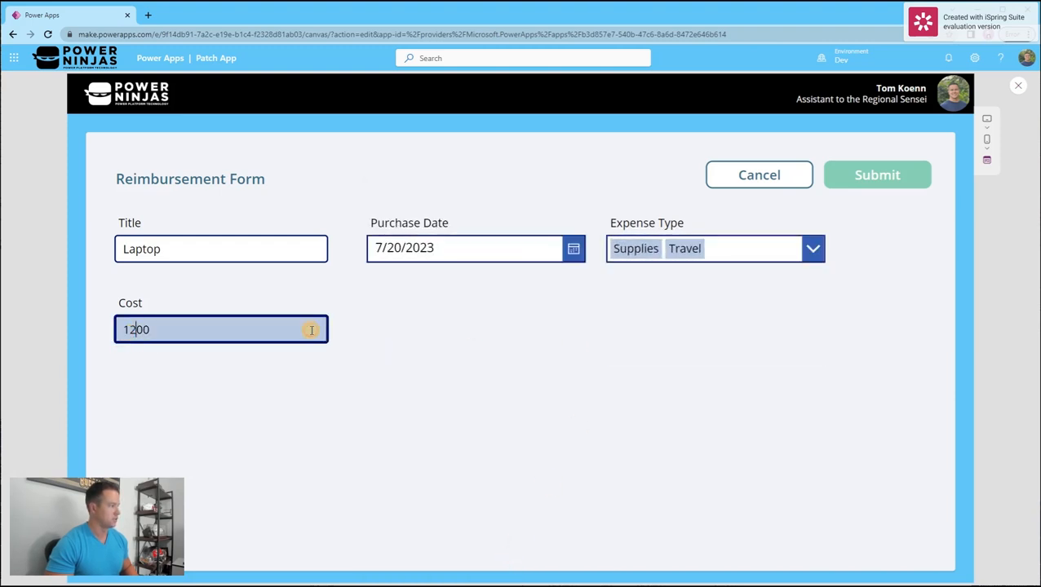
left_click(404, 338)
left_click(873, 175)
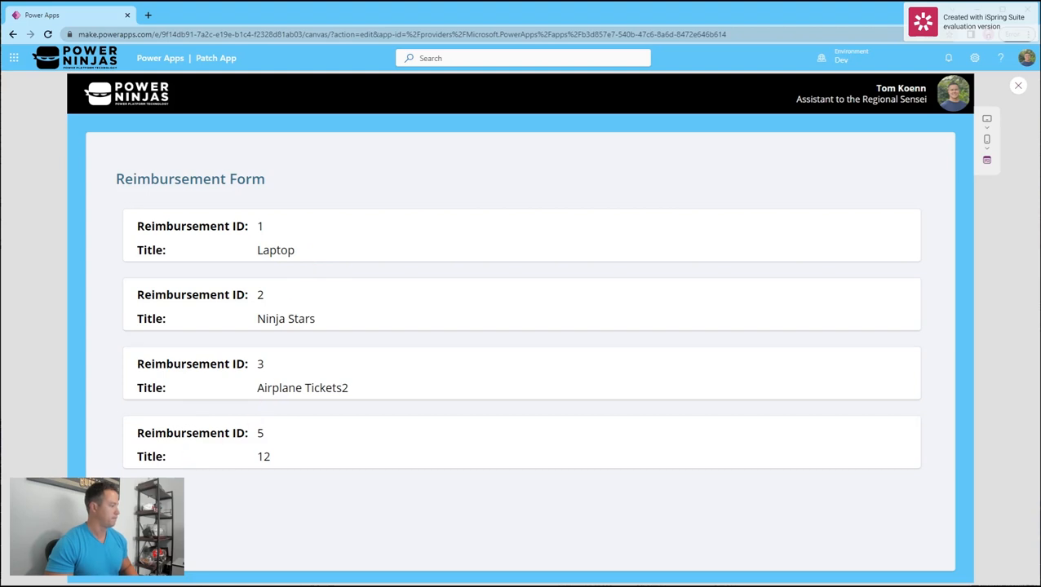
key("Escape")
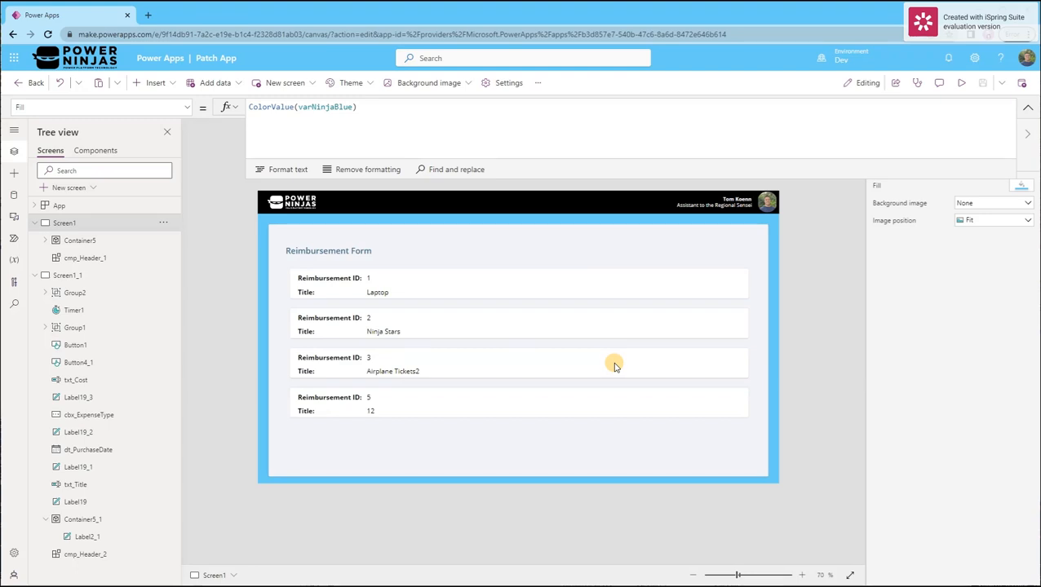
Step: Insert a button on Screen1 at X 1120, Y 140, level with the form heading, and label it New Entry
left_click(165, 85)
type("butt")
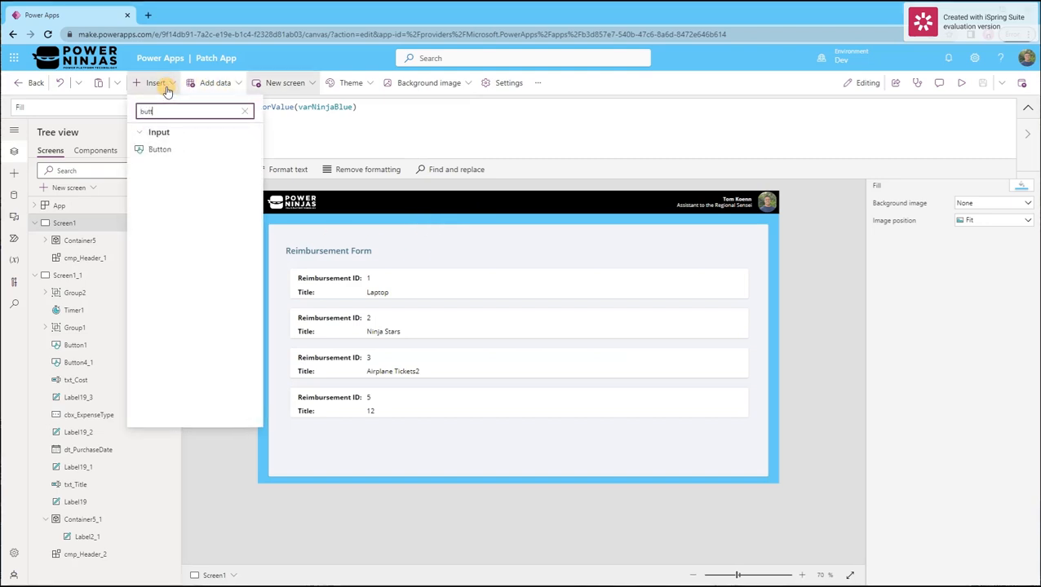
left_click(213, 148)
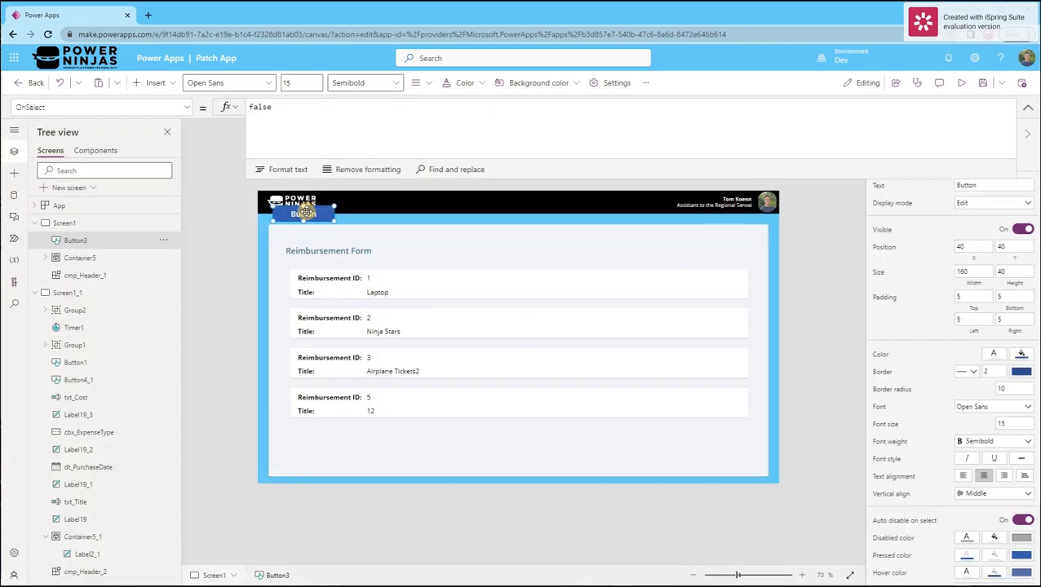
left_click_drag(303, 213, 718, 249)
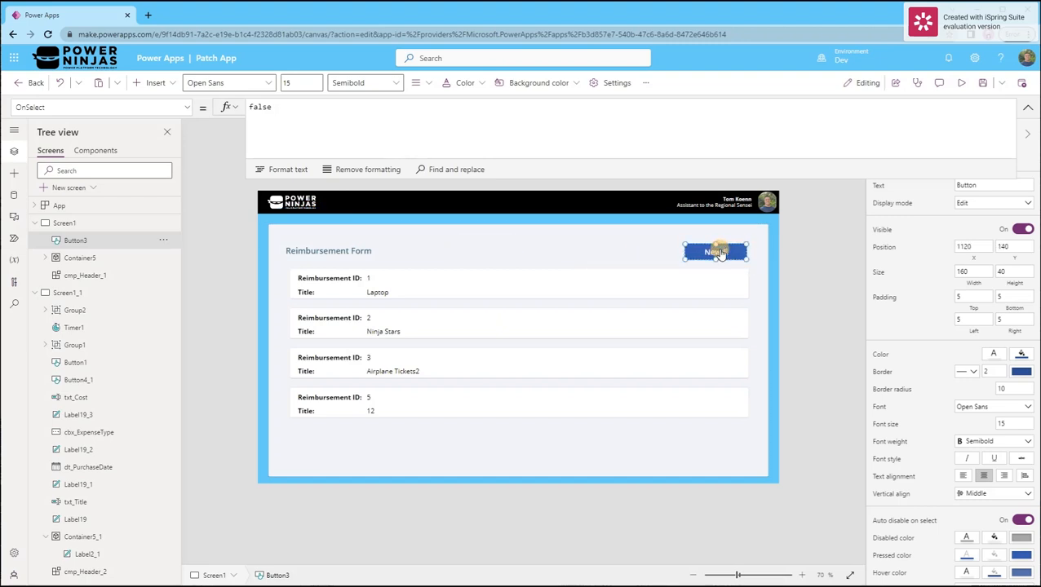
Step: Set the New Entry button's Fill property to ColorValue(varNinjaDarkAccent)
left_click(176, 109)
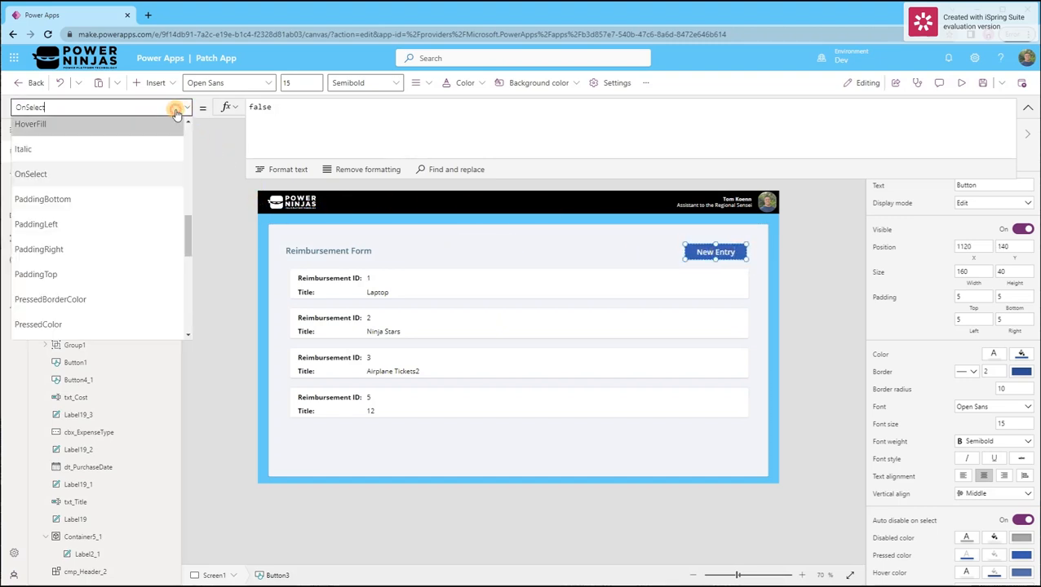
scroll(113, 219, "up", 5)
scroll(90, 237, "up", 2)
left_click(69, 245)
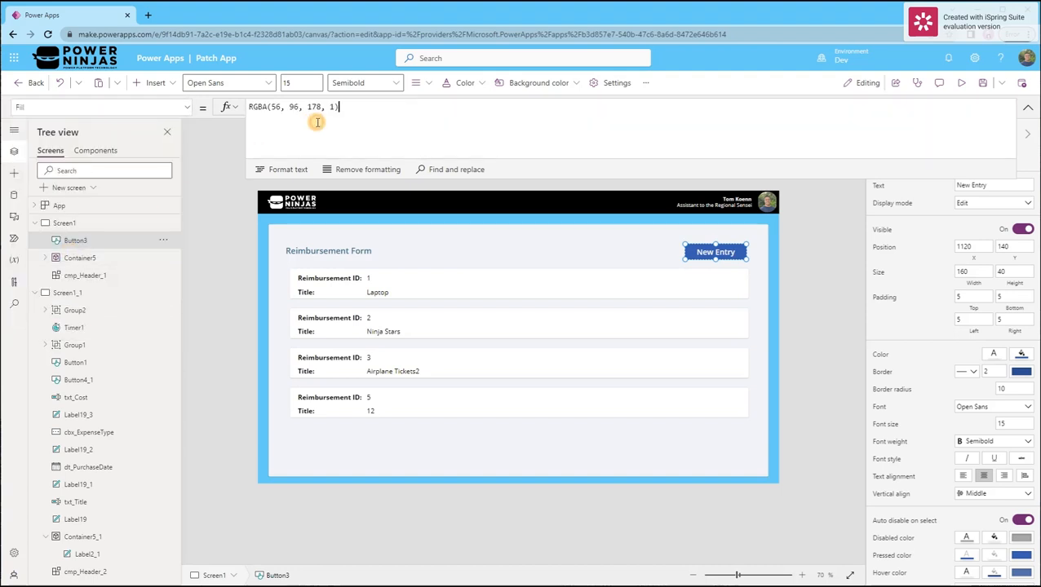
left_click(318, 123)
key("ctrl+a")
type("ColorValue(")
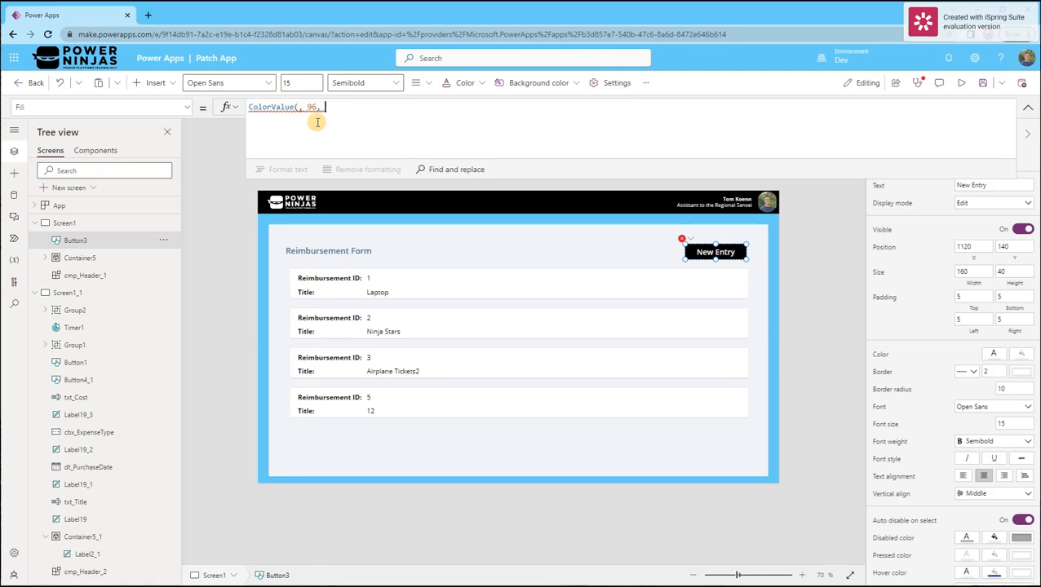
key("BackSpace")
key("BackSpace")
key("BackSpace")
key("BackSpace")
type("varR")
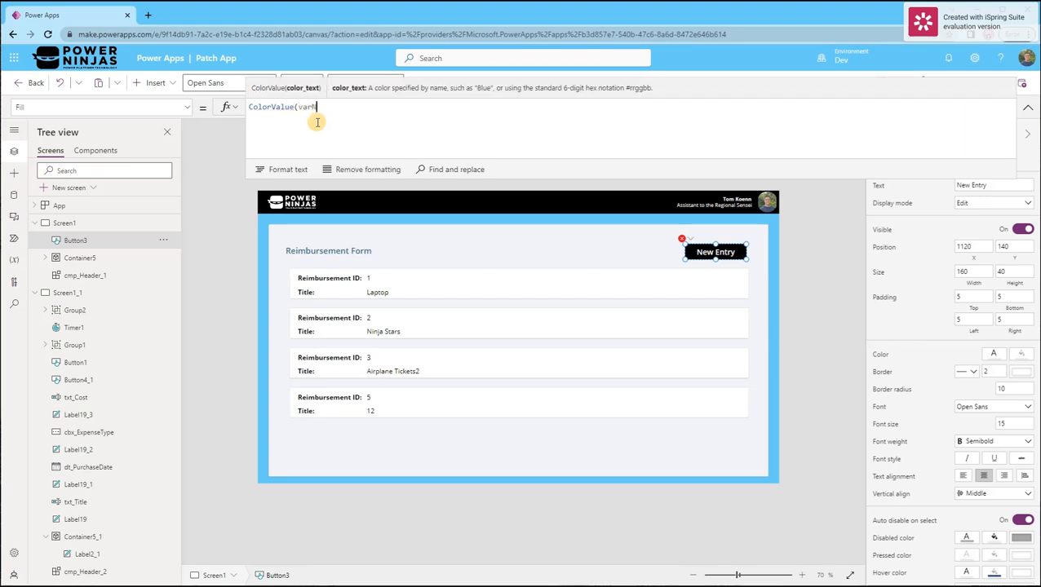
key("Down")
key("Tab")
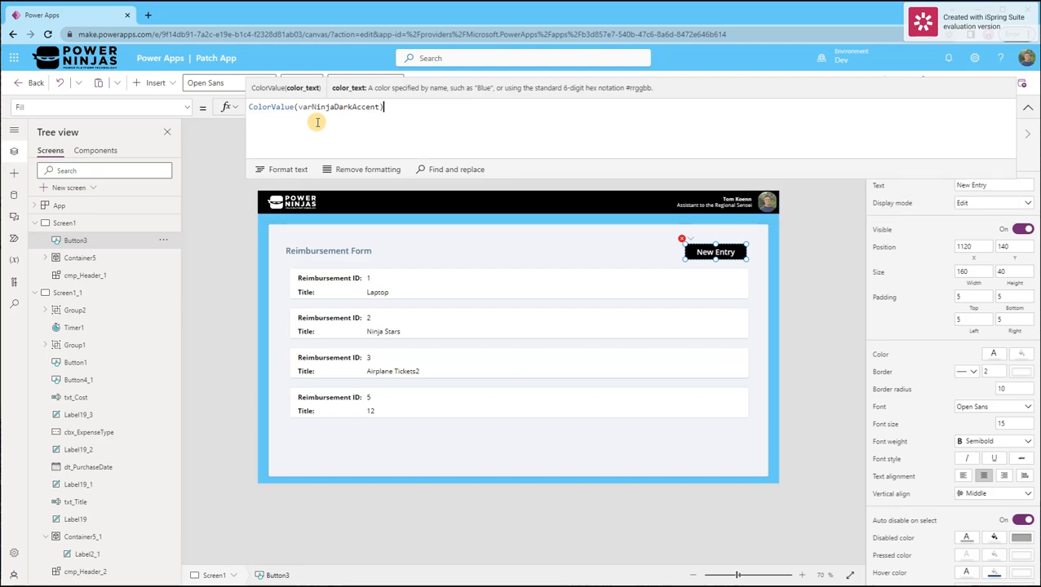
Step: Set the New Entry button's BorderColor property to ColorValue(varNinjaDarkAccent)
left_click(184, 108)
scroll(81, 196, "up", 3)
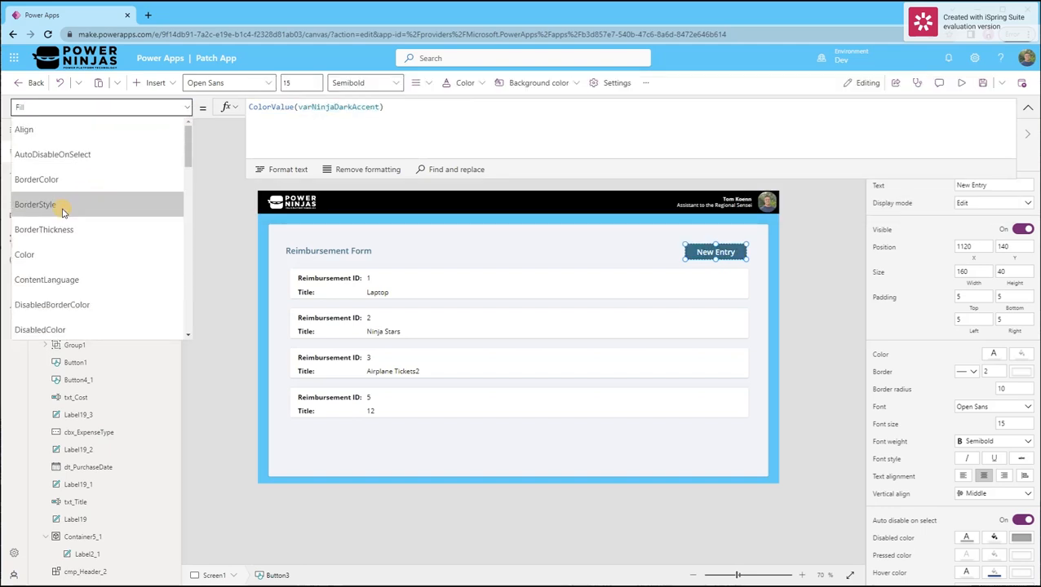
left_click(63, 181)
left_click(448, 129)
key("ctrl+a")
type("ColorValue(varNinjaDarkAccent)")
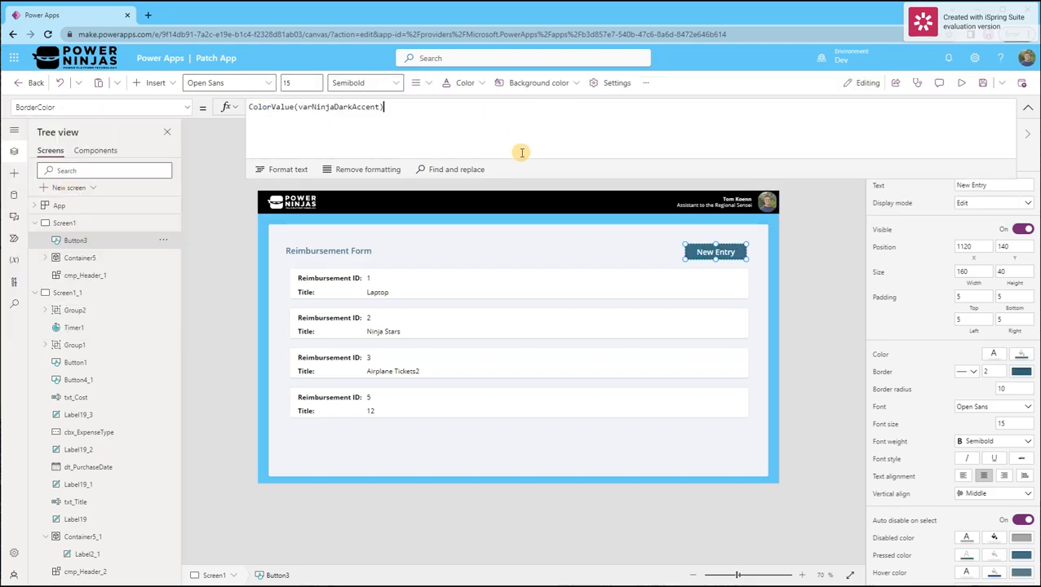
Step: Start the New Entry button's OnSelect formula with Set(varSelectedItem, Blank());
left_click(184, 107)
scroll(66, 270, "down", 3)
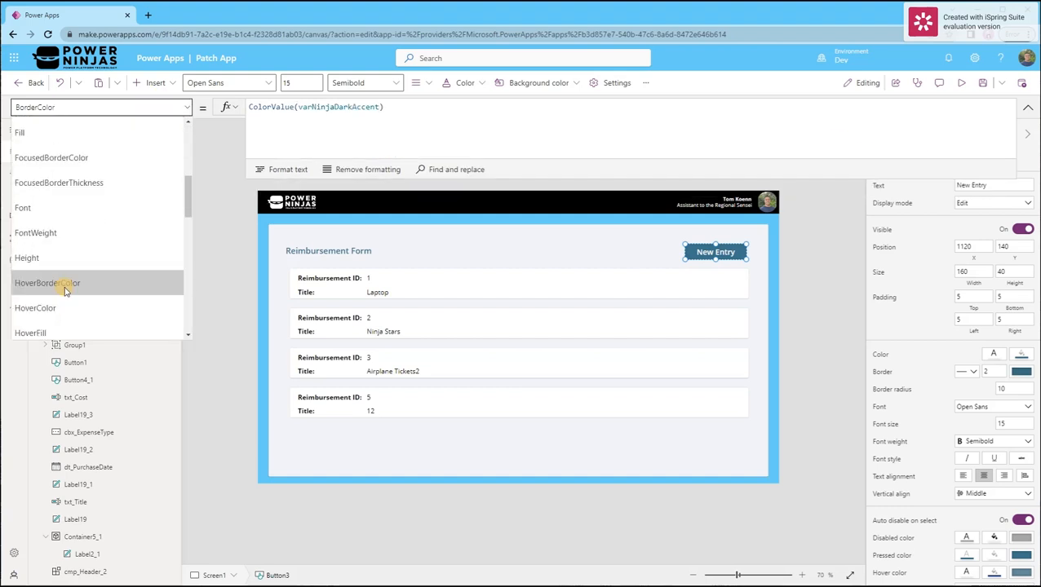
scroll(51, 260, "down", 5)
scroll(79, 233, "up", 2)
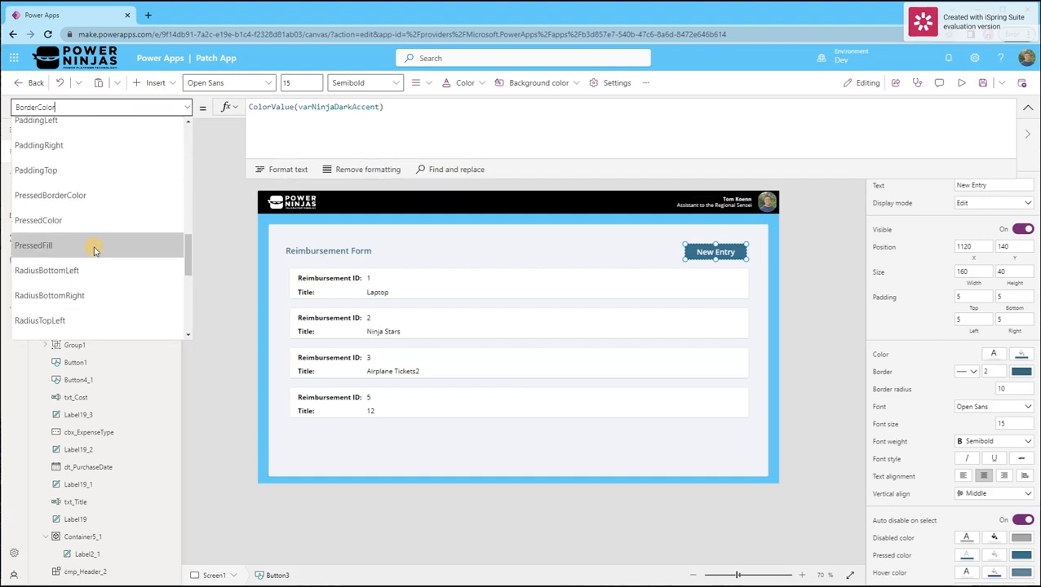
scroll(93, 250, "up", 3)
left_click(86, 223)
left_click(486, 125)
key("ctrl+a")
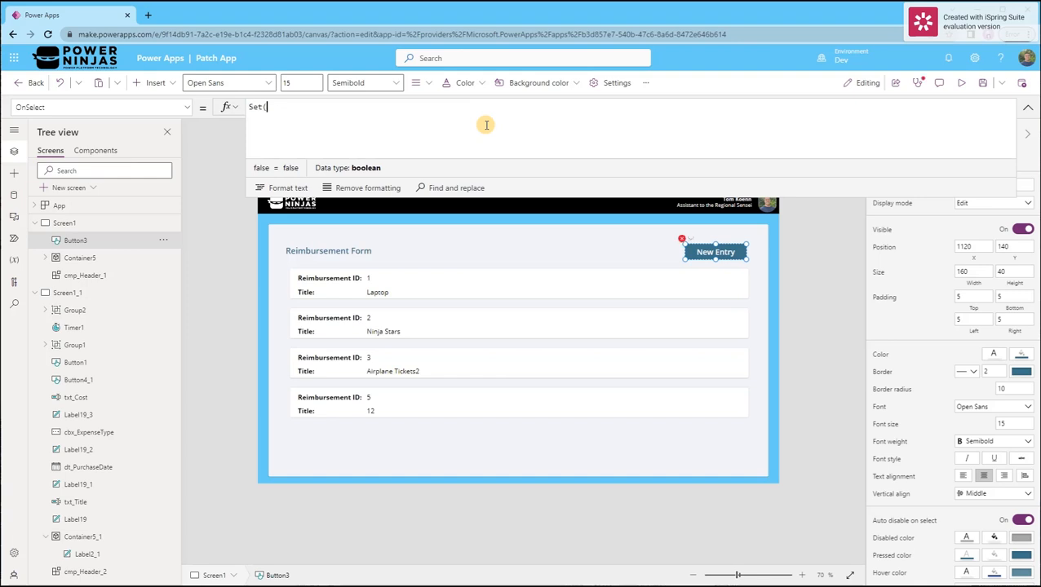
type("Set(var")
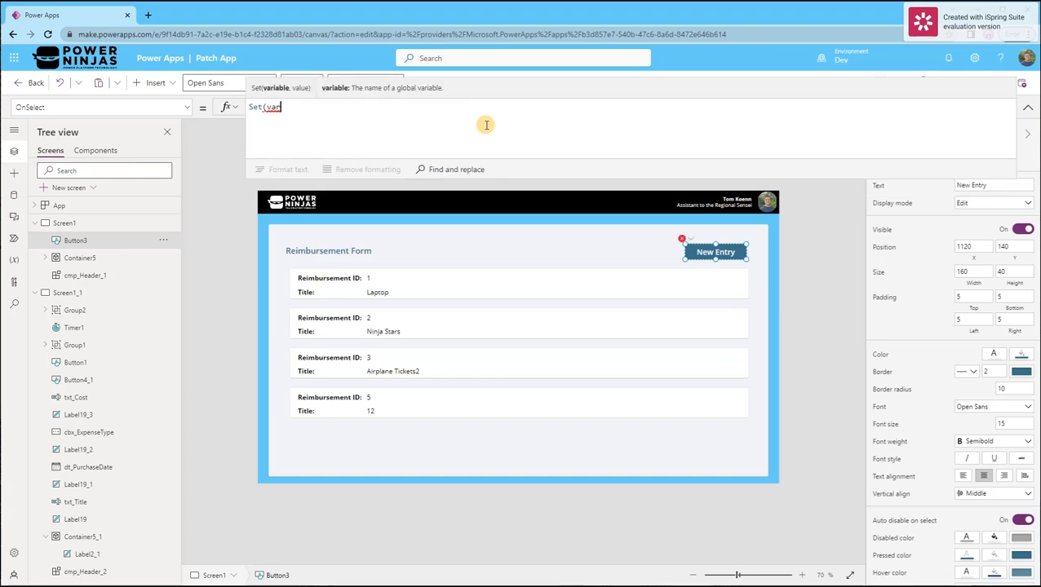
type("SelectedItem")
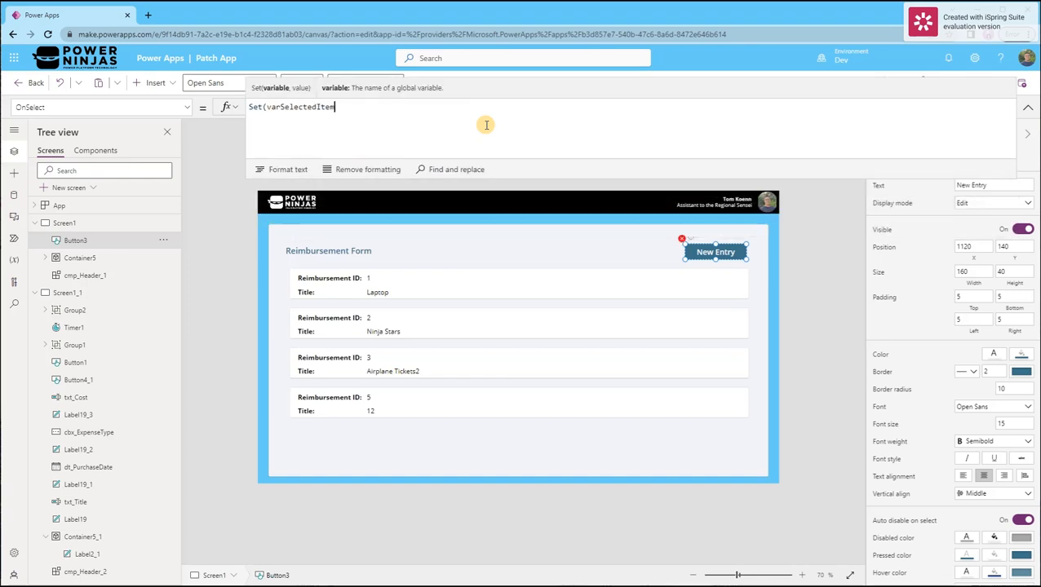
type(", Blank());")
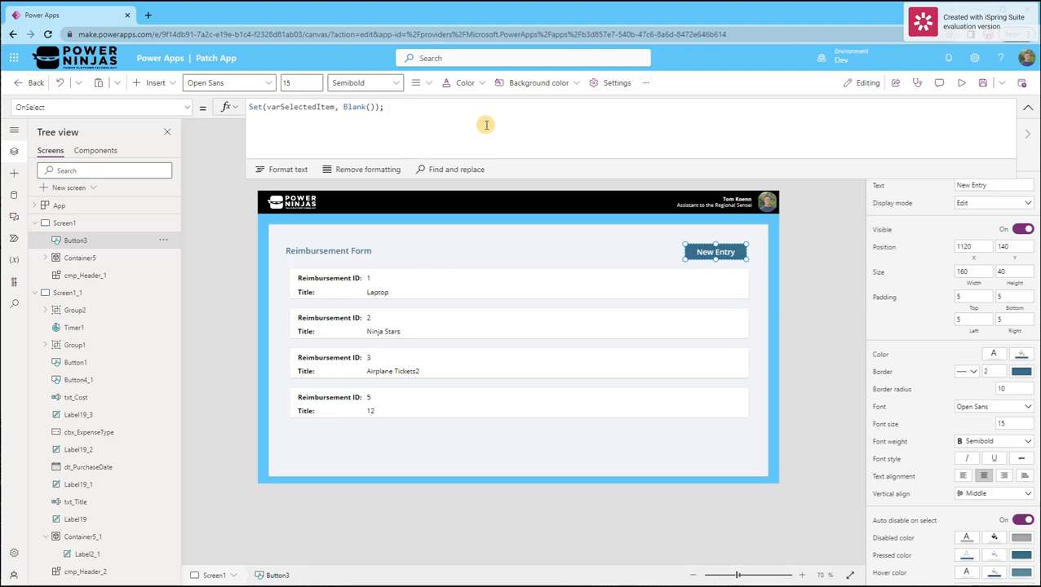
Step: Append Navigate(Screen1_1, ScreenTransition.Fade) to the New Entry button's OnSelect formula
type("Navig")
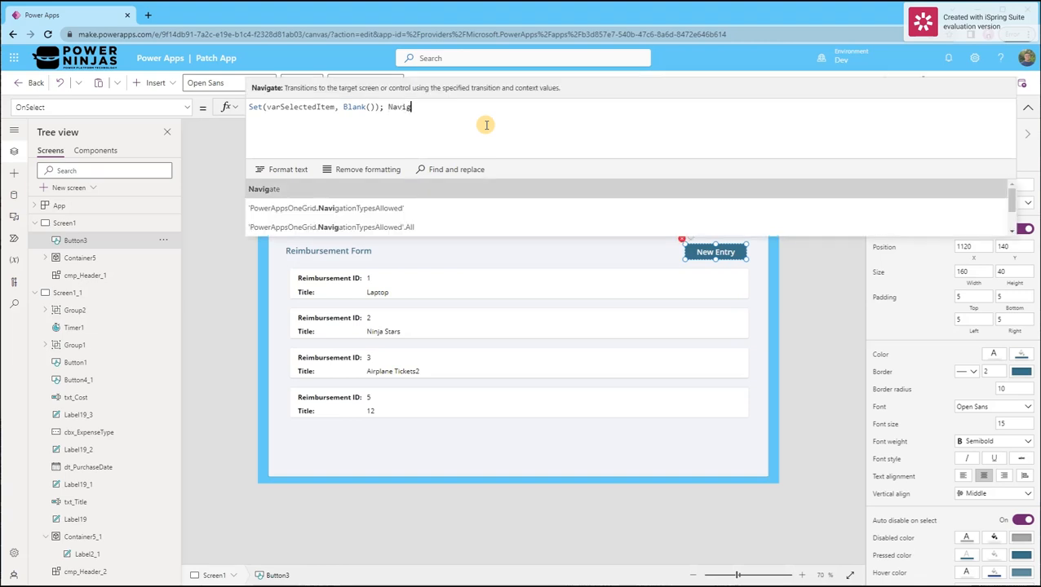
type("ate(")
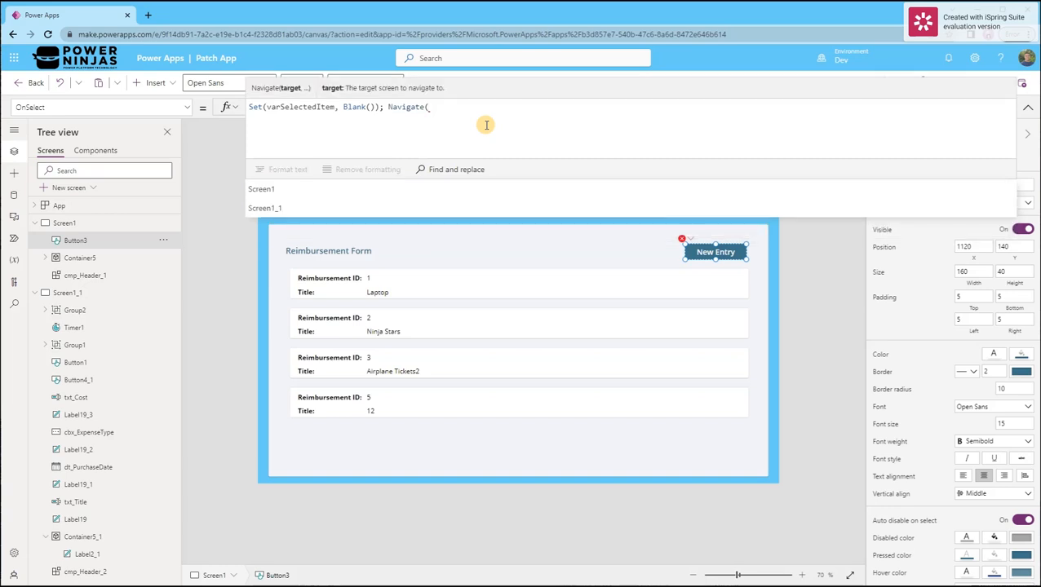
key("Left")
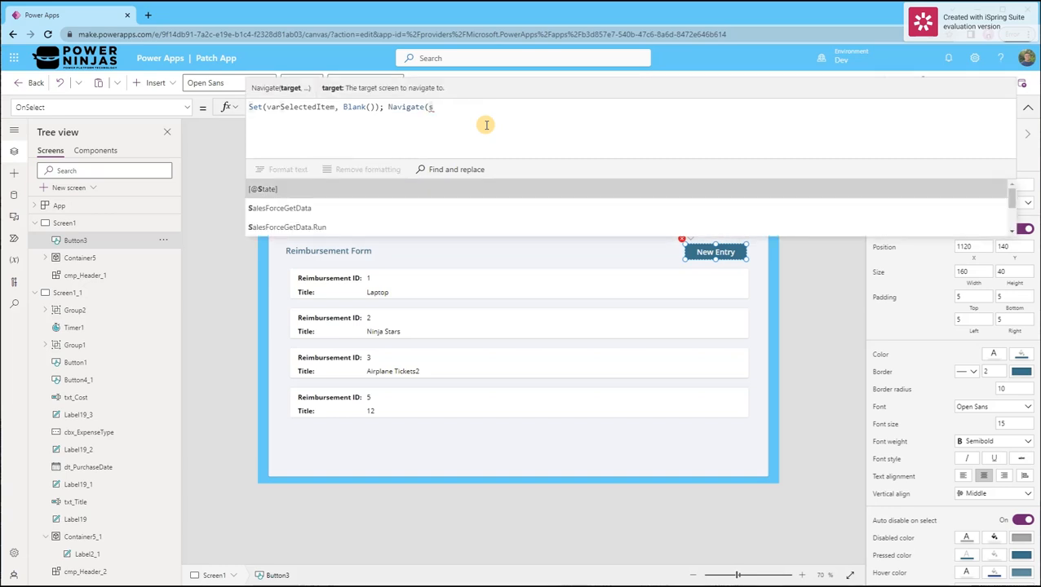
key("BackSpace")
key("BackSpace")
type("(")
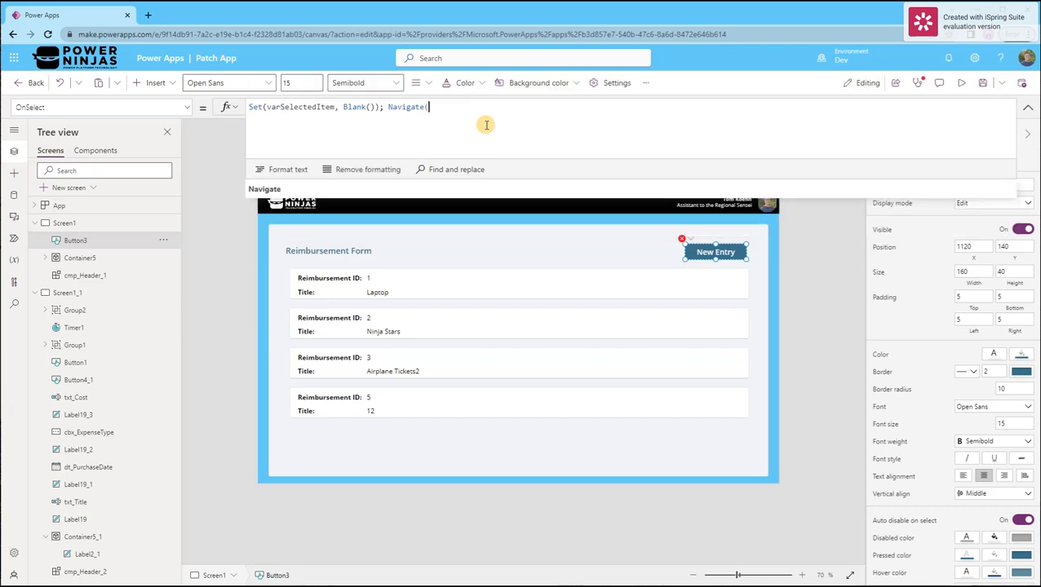
type("Screen1_1, f")
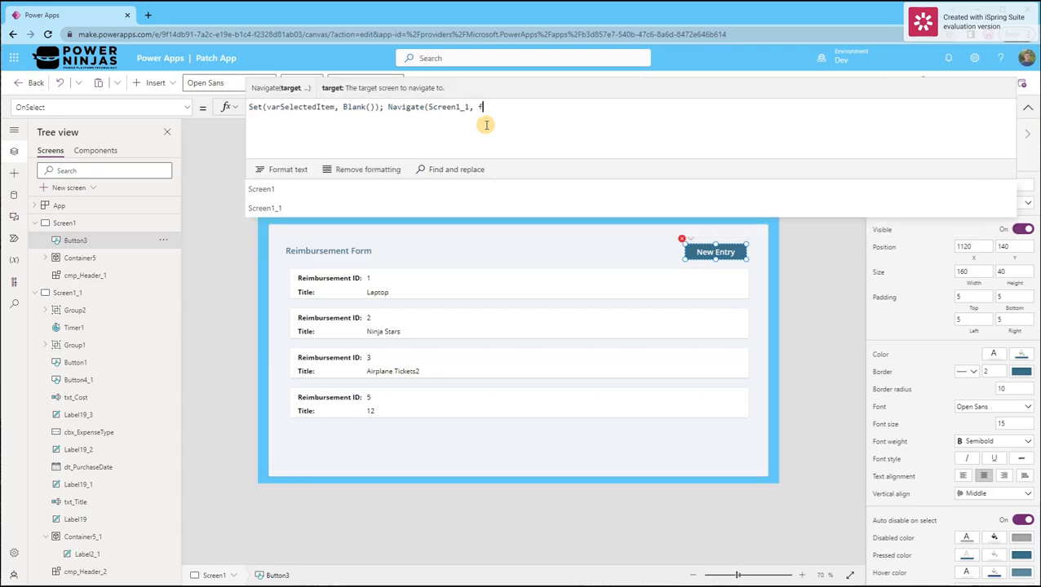
type("ad")
key("Tab")
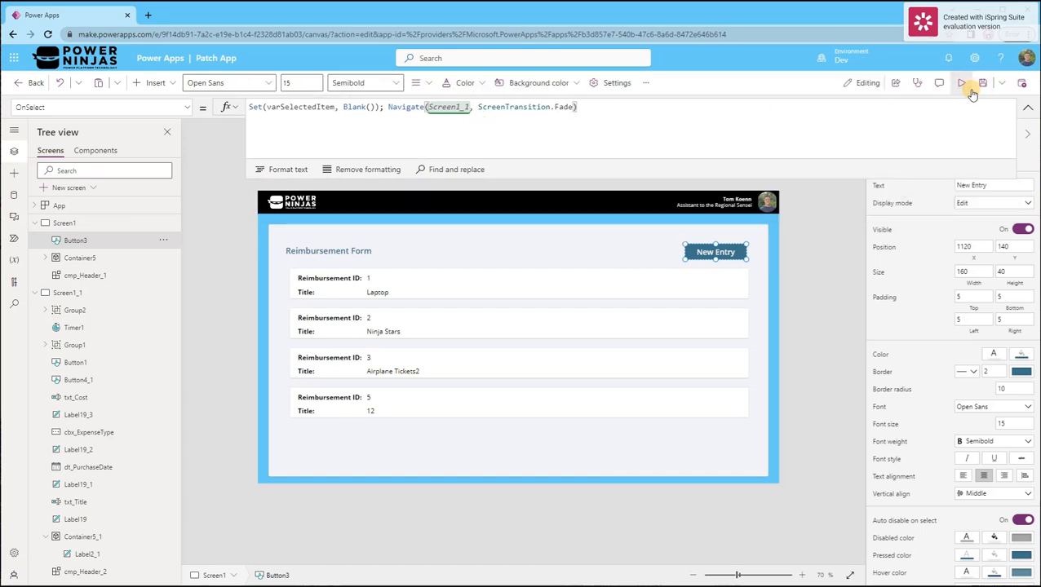
Step: Preview the app and start a new entry titled Ninja Stars with purchase date 7/2/2023
left_click(962, 85)
left_click(852, 179)
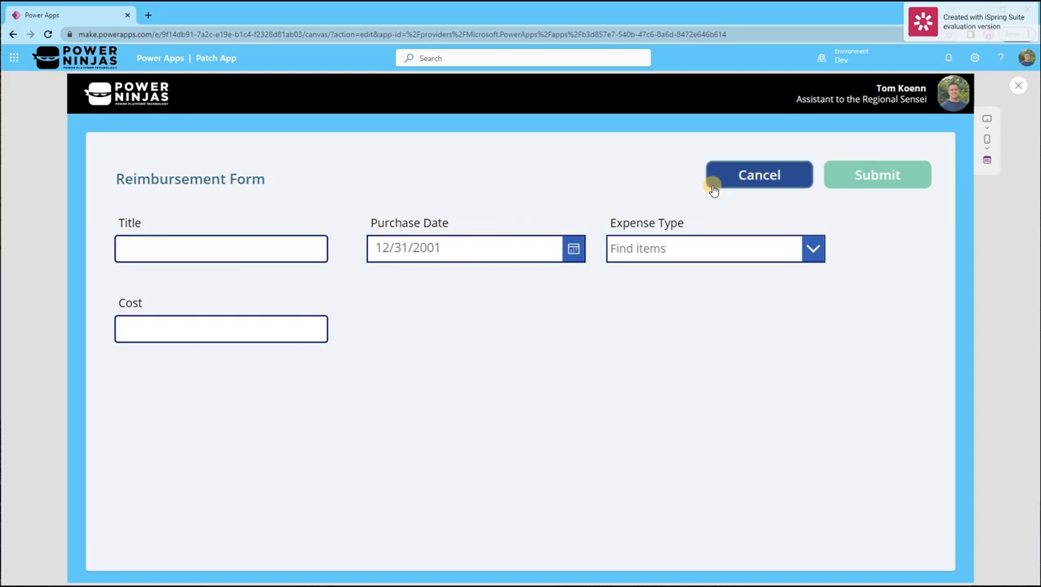
left_click(291, 250)
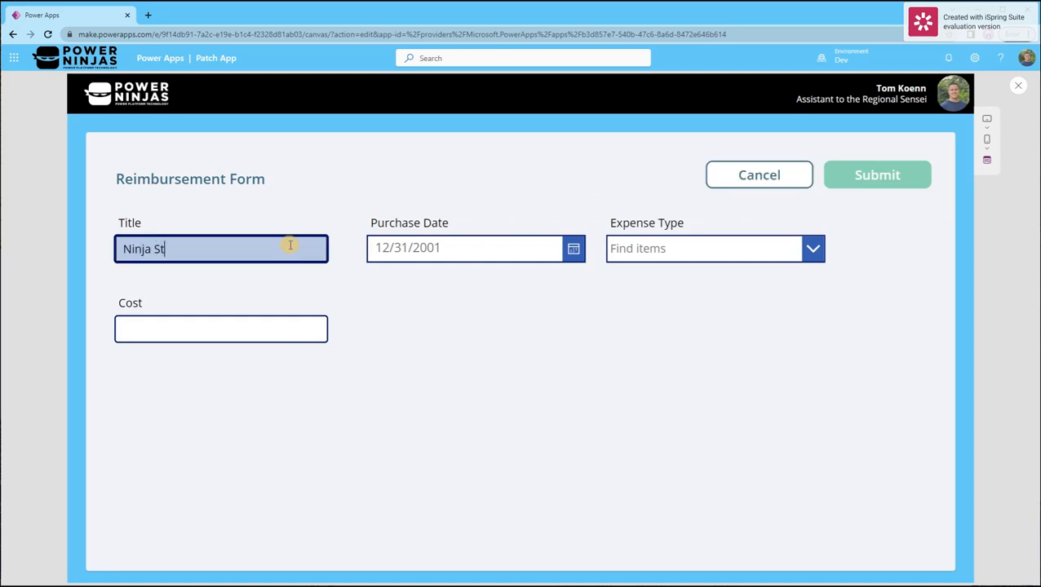
left_click(574, 245)
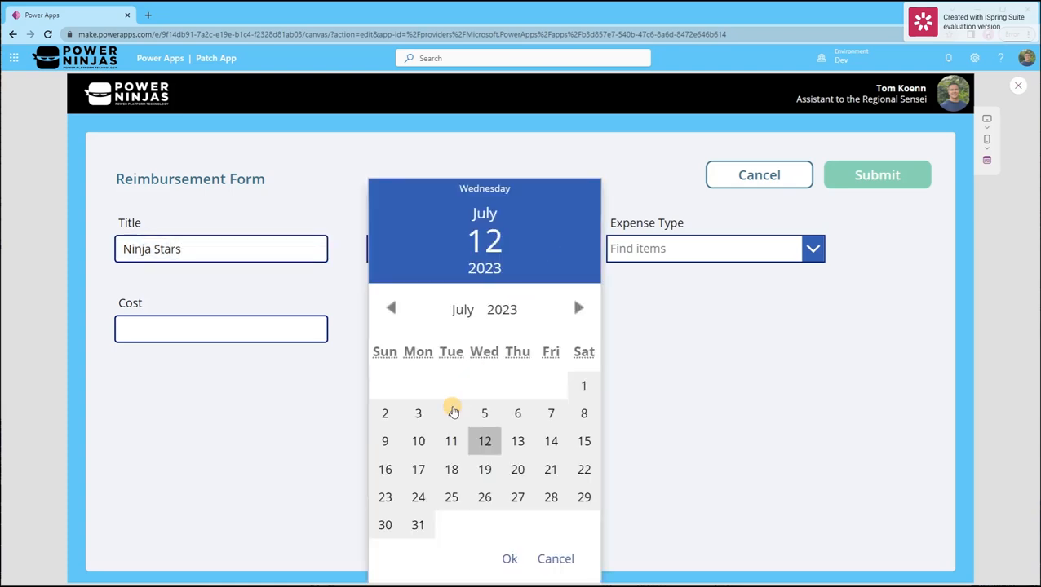
left_click(388, 419)
left_click(510, 558)
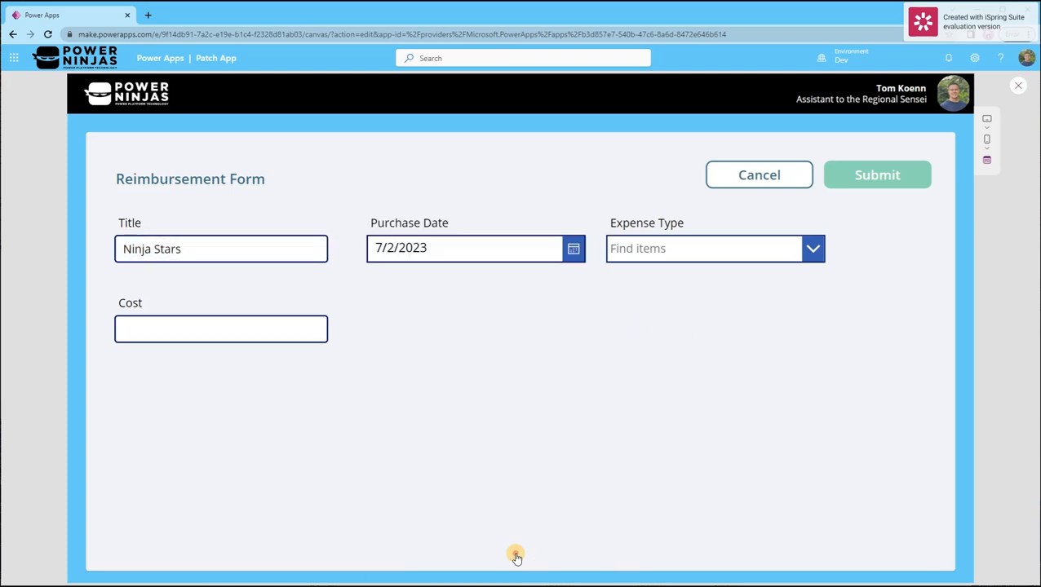
Step: Choose Supplies as the expense type, enter a cost of 40, and submit the reimbursement form
left_click(797, 255)
left_click(677, 277)
left_click(226, 336)
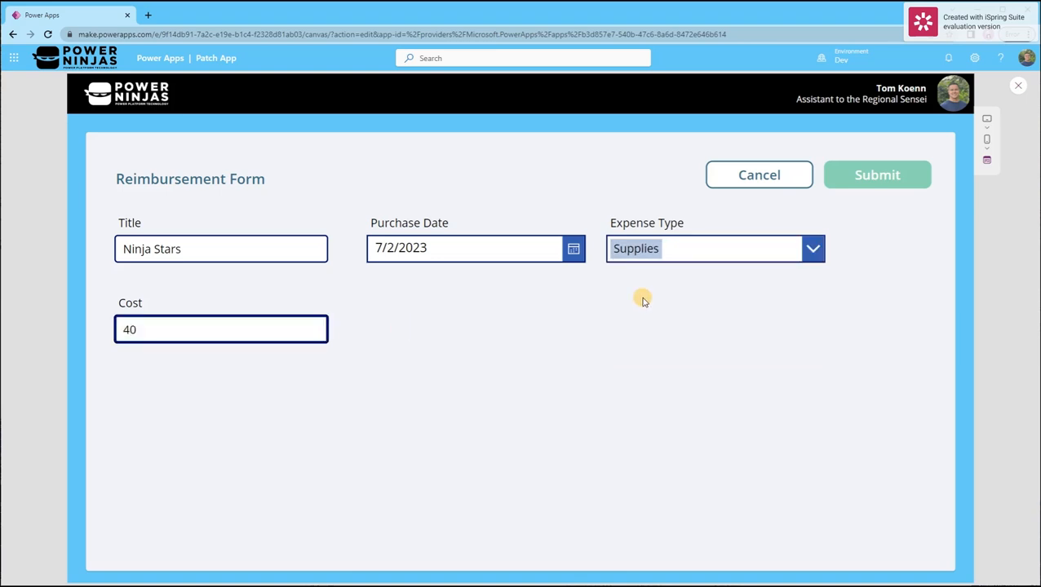
left_click(894, 171)
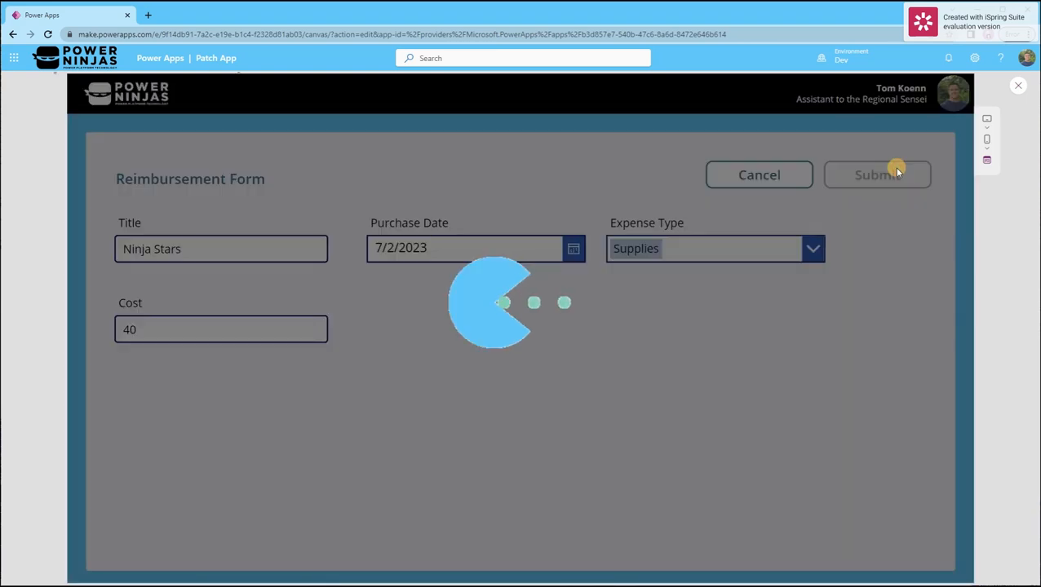